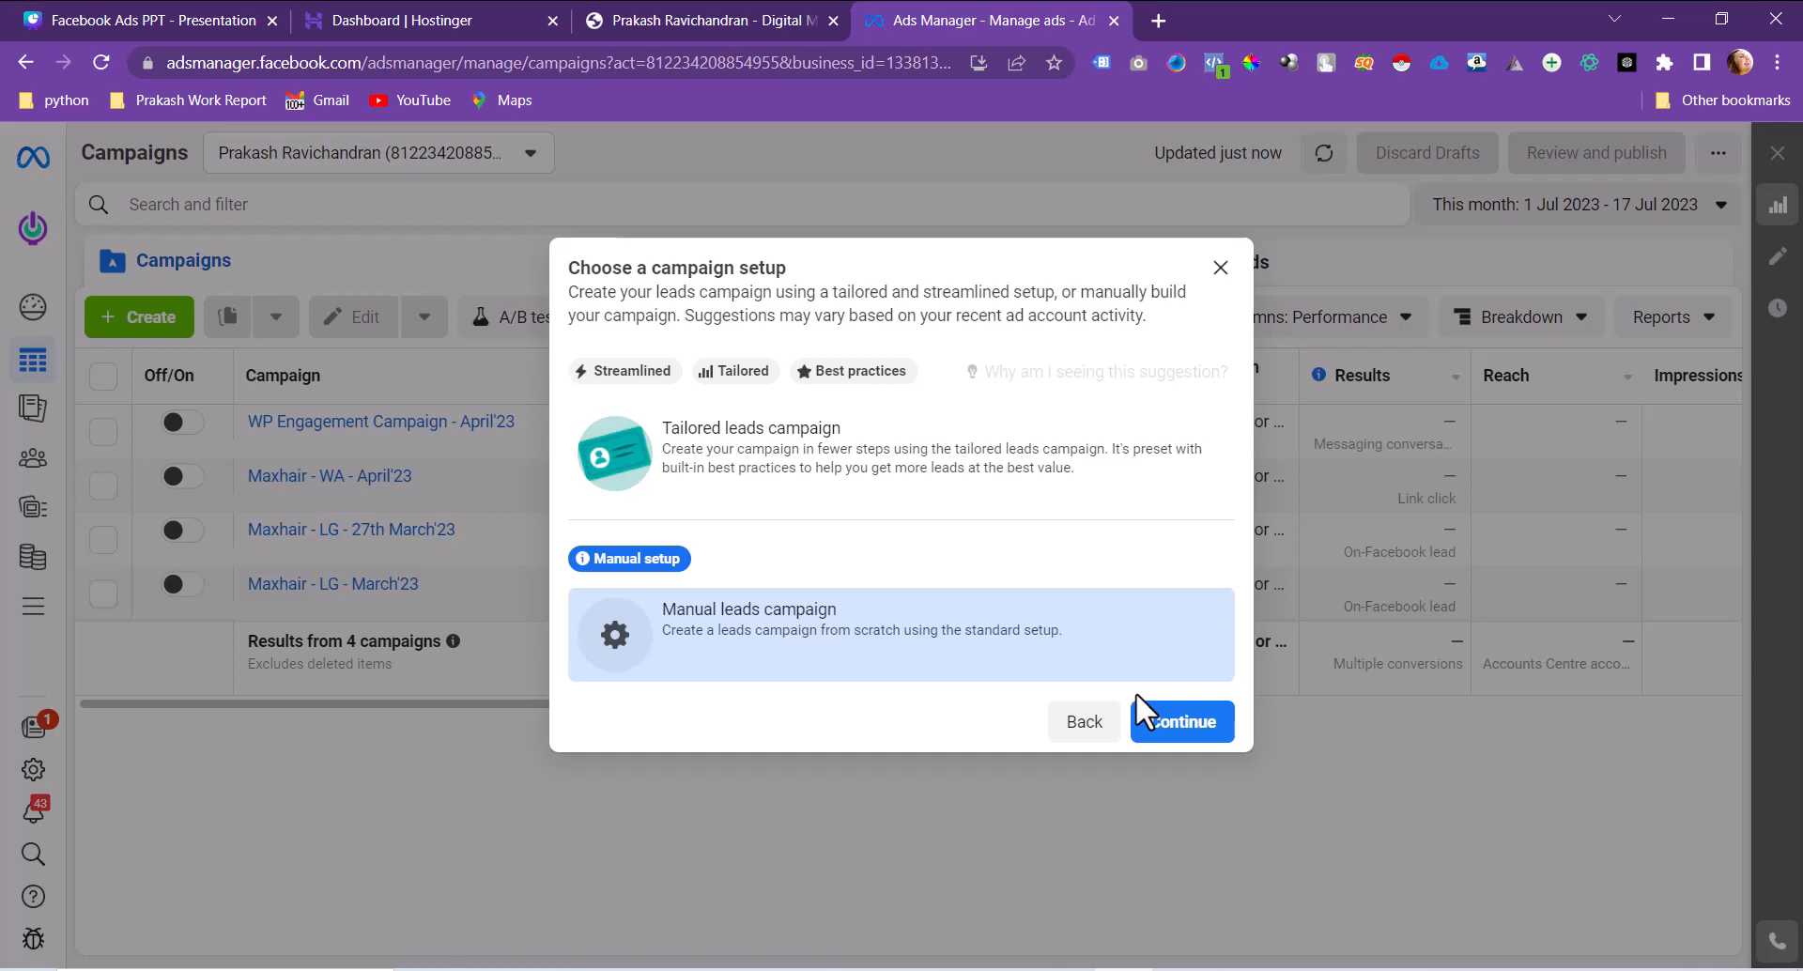
# Step: Choose the Manual leads campaign setup and continue to the campaign editor
pyautogui.click(1160, 732)
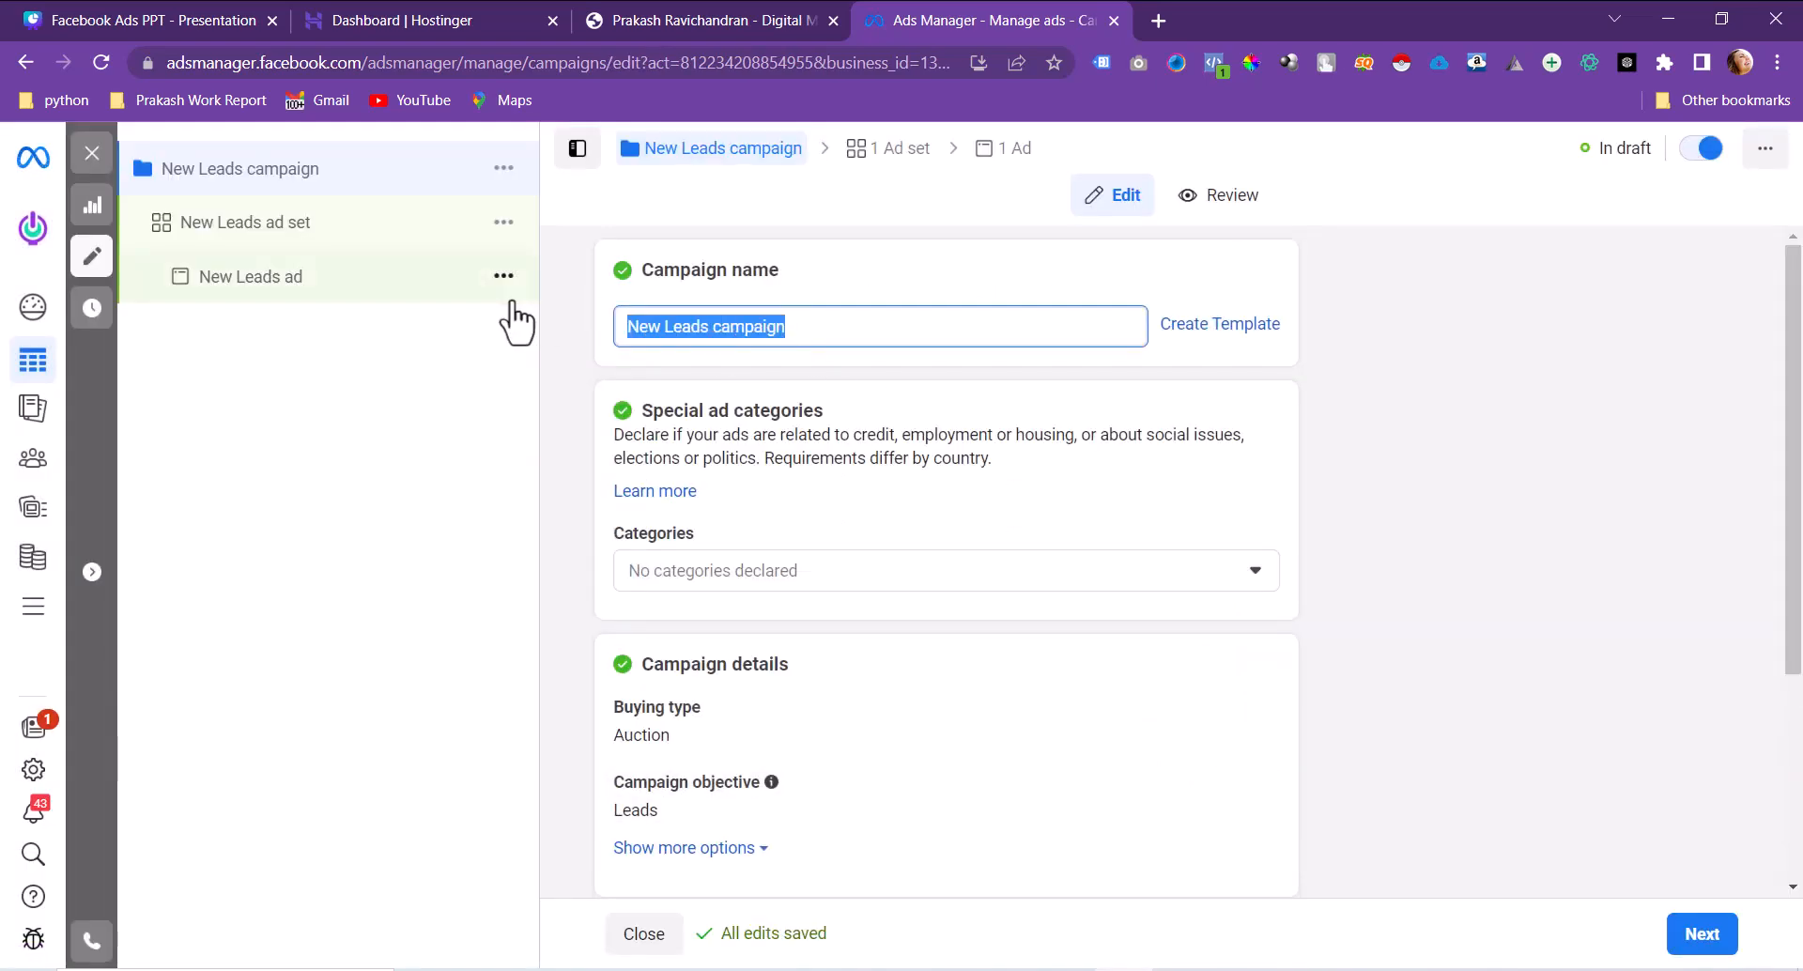
# Step: Name the campaign 'Instant Form - Digi - July'23' and copy that name
pyautogui.write('Instant')
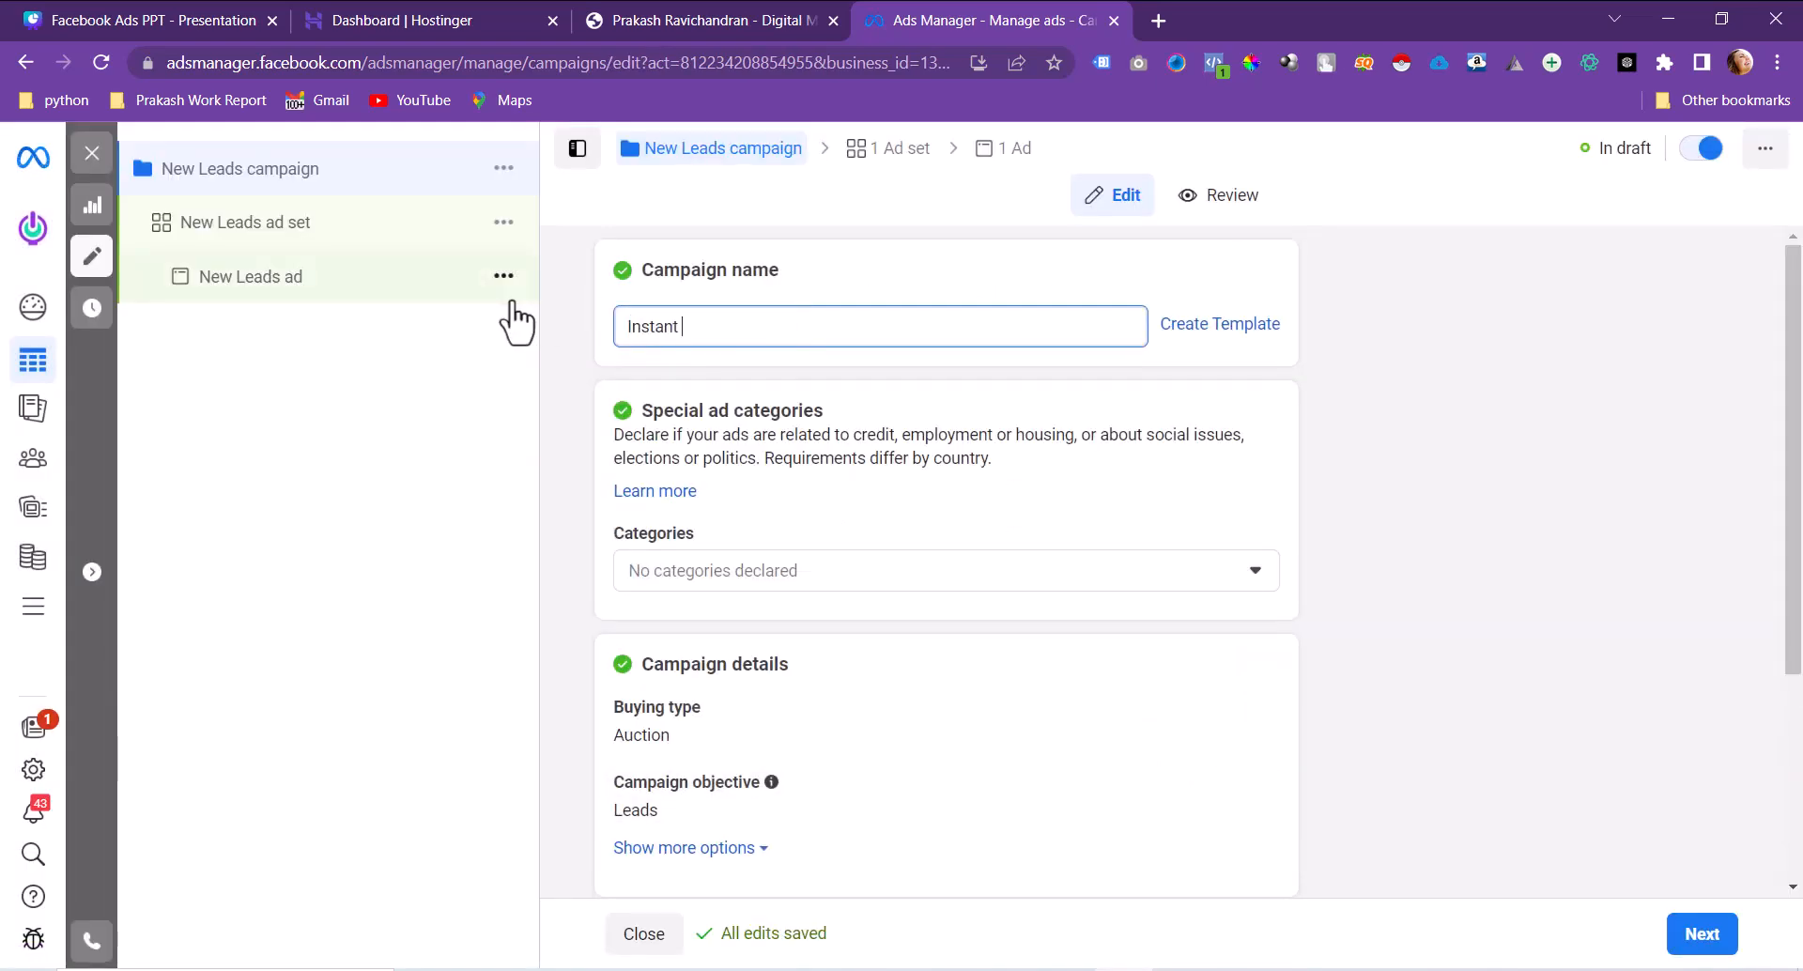
pyautogui.write(' Form - Digi')
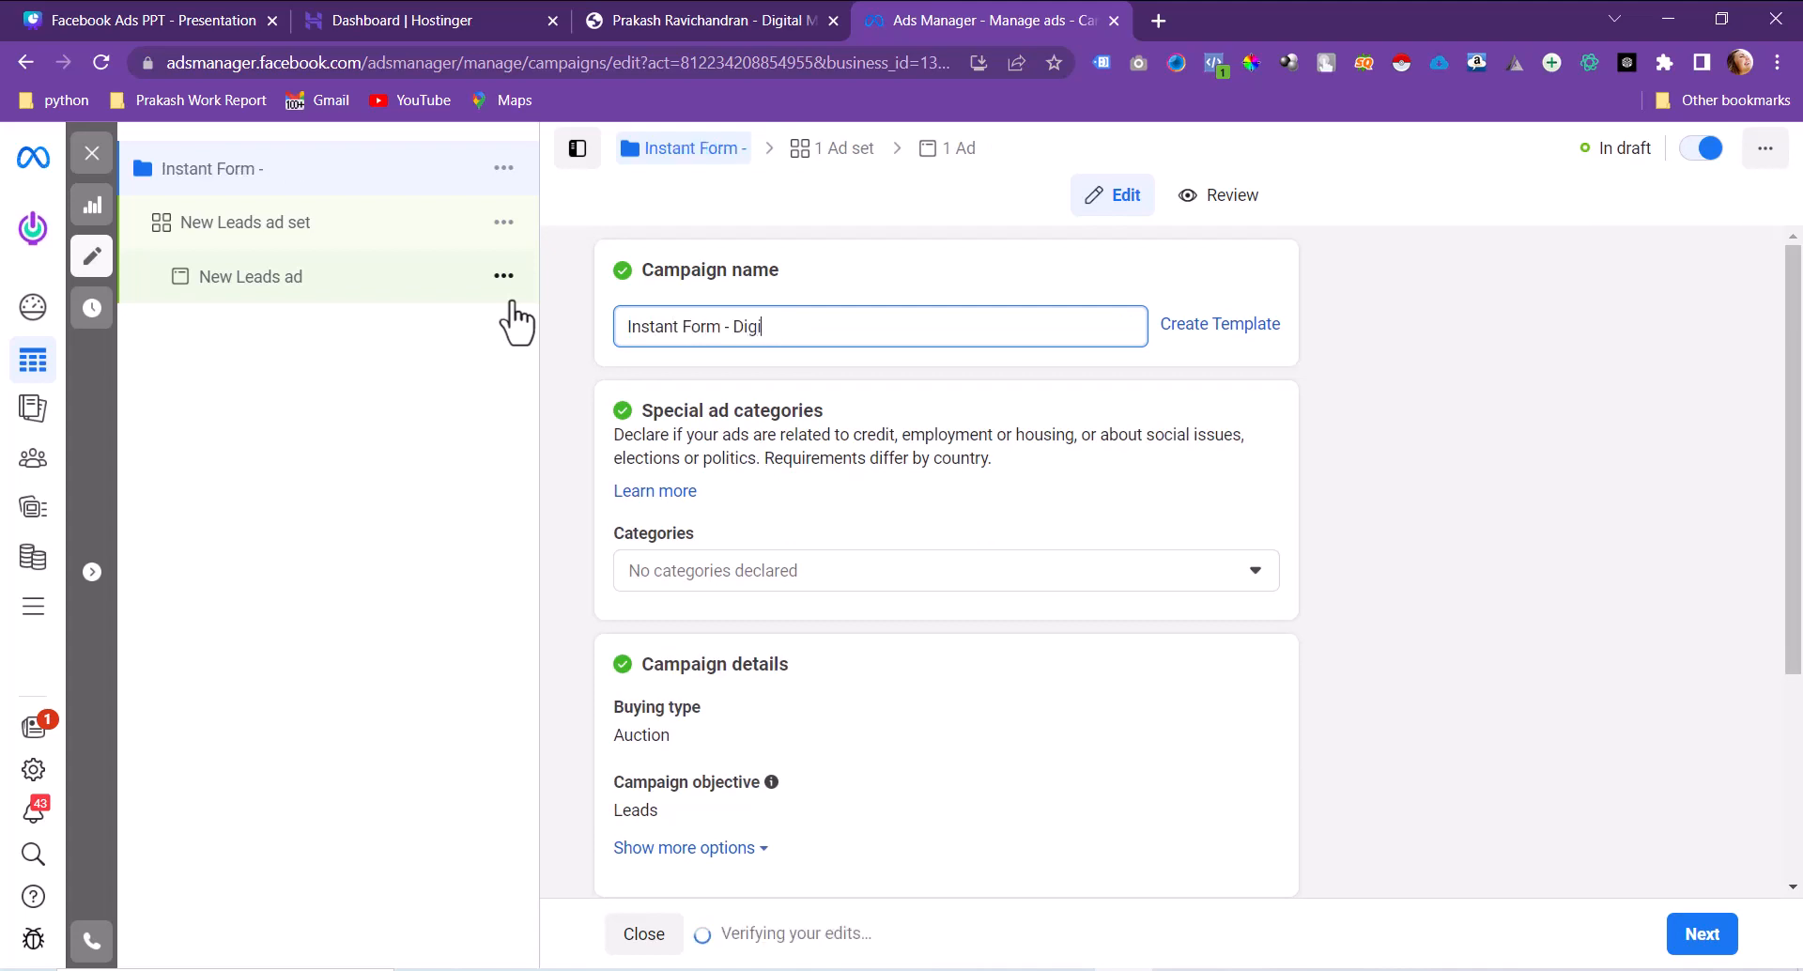
pyautogui.write(' - Jul')
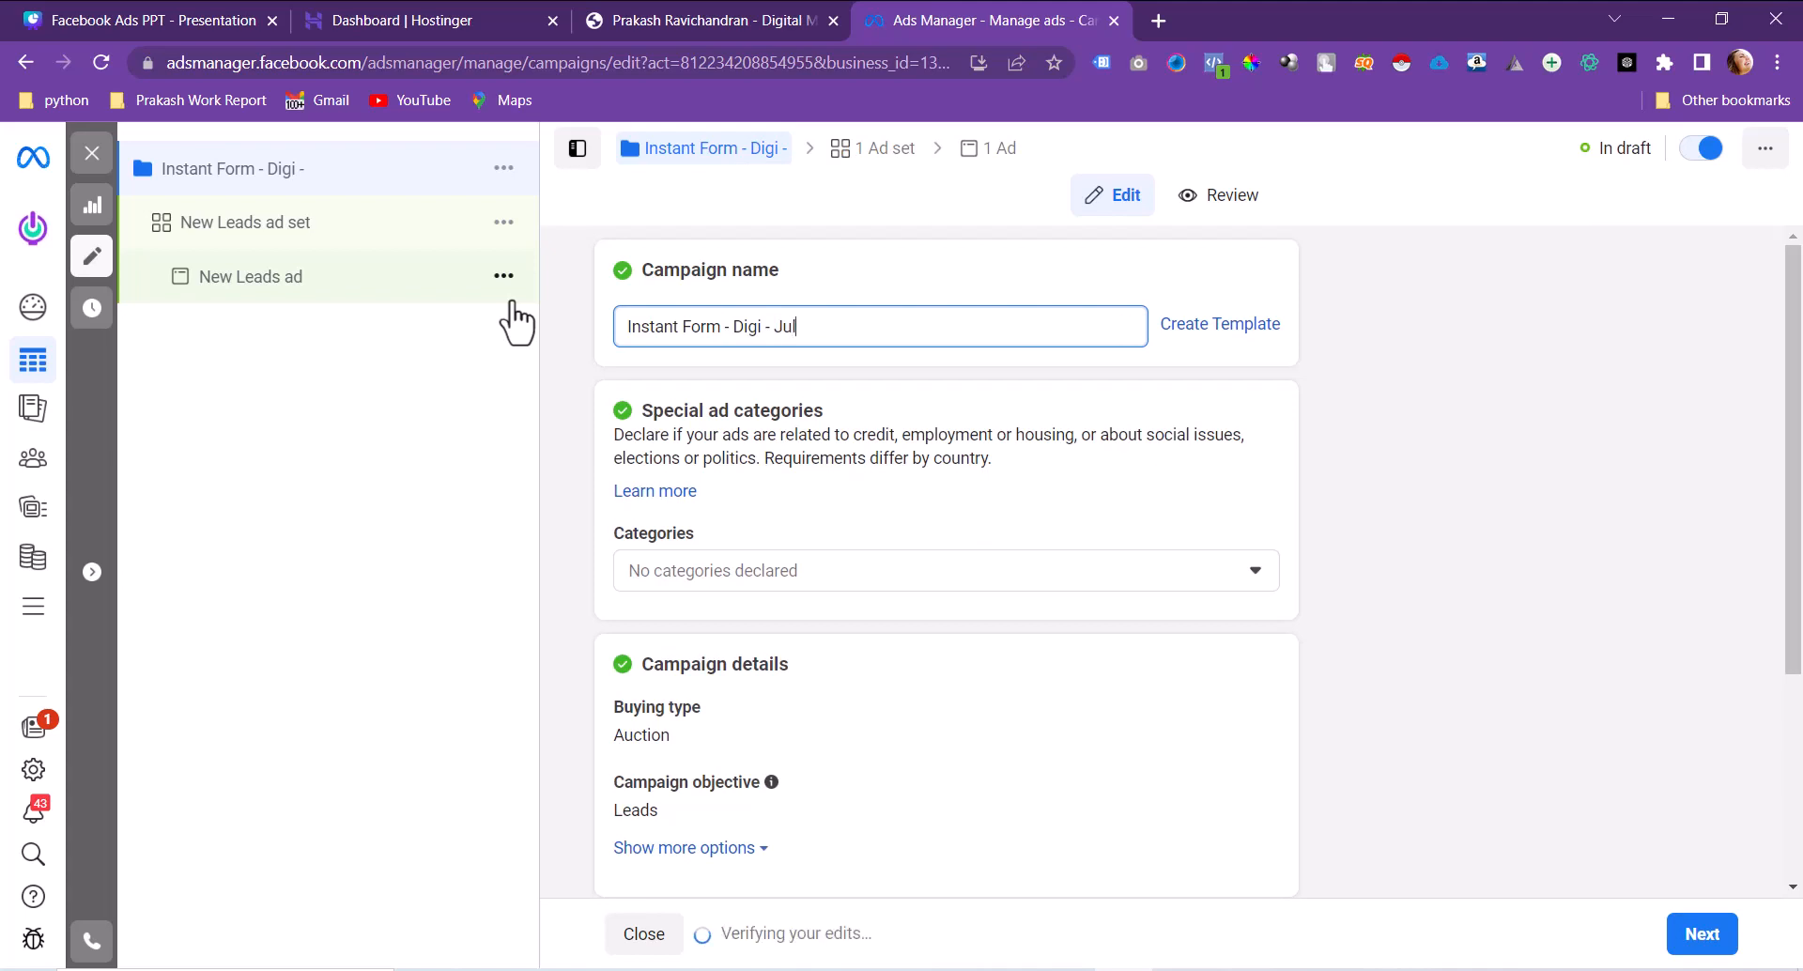
pyautogui.write("y'23")
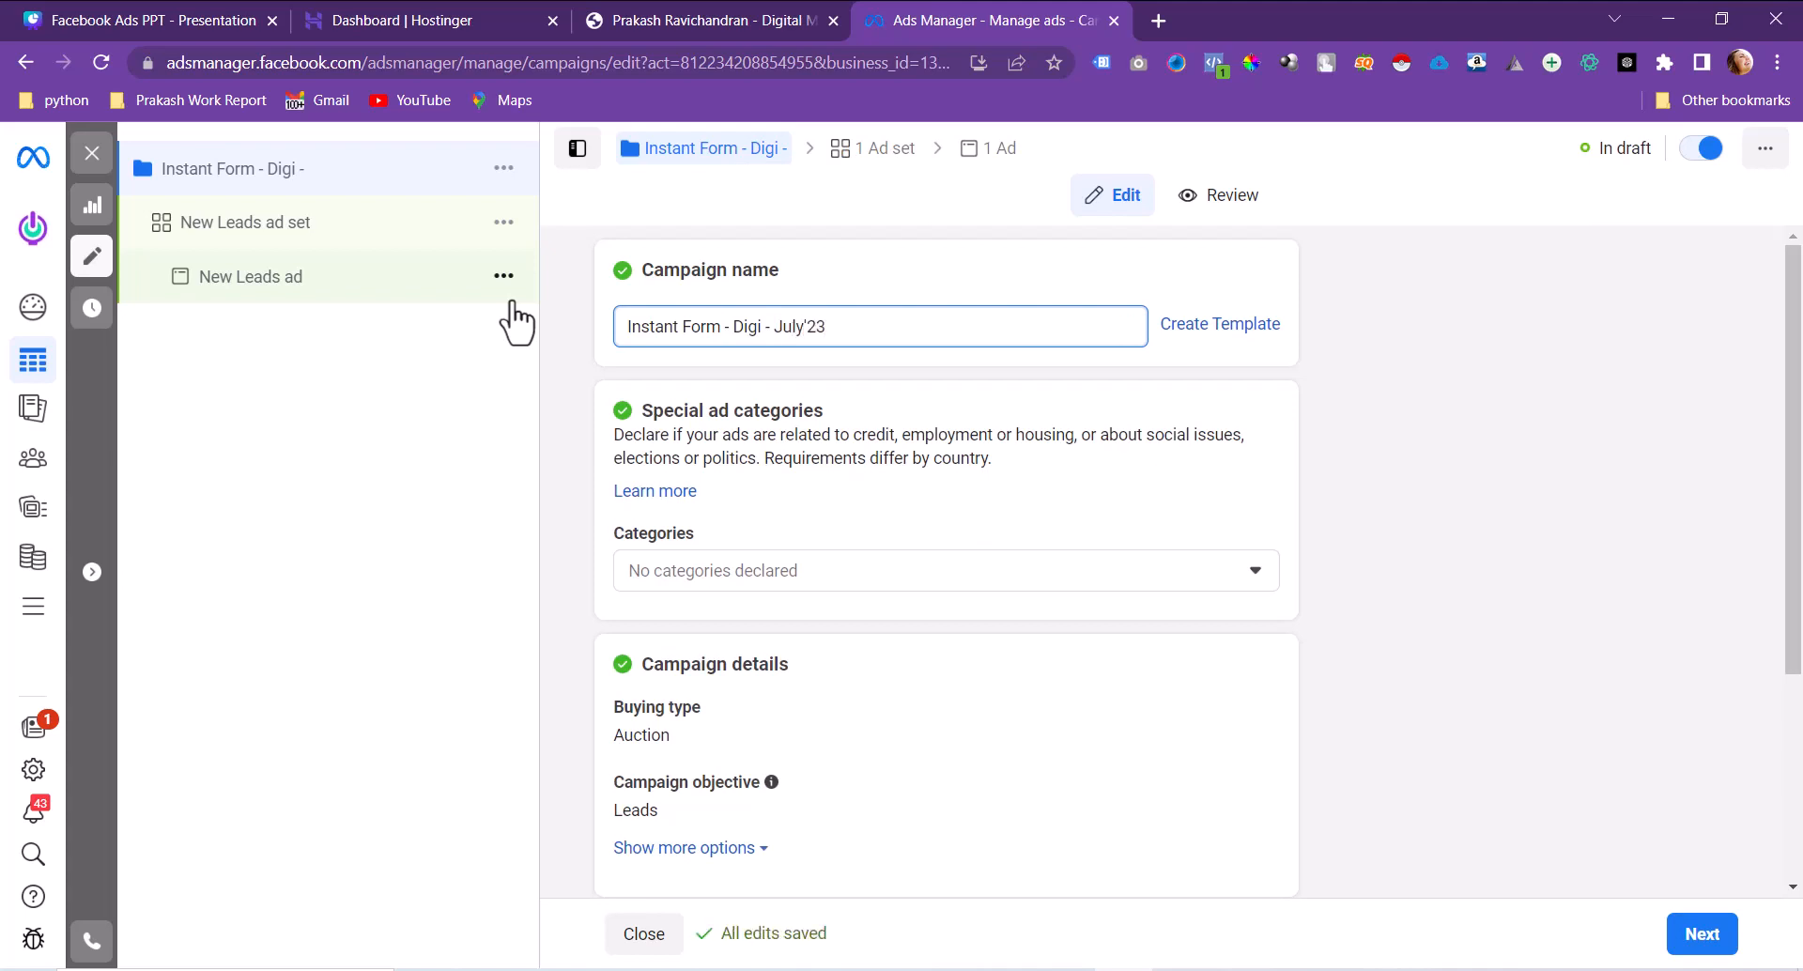
pyautogui.hotkey('ctrl', 'a')
pyautogui.hotkey('ctrl', 'c')
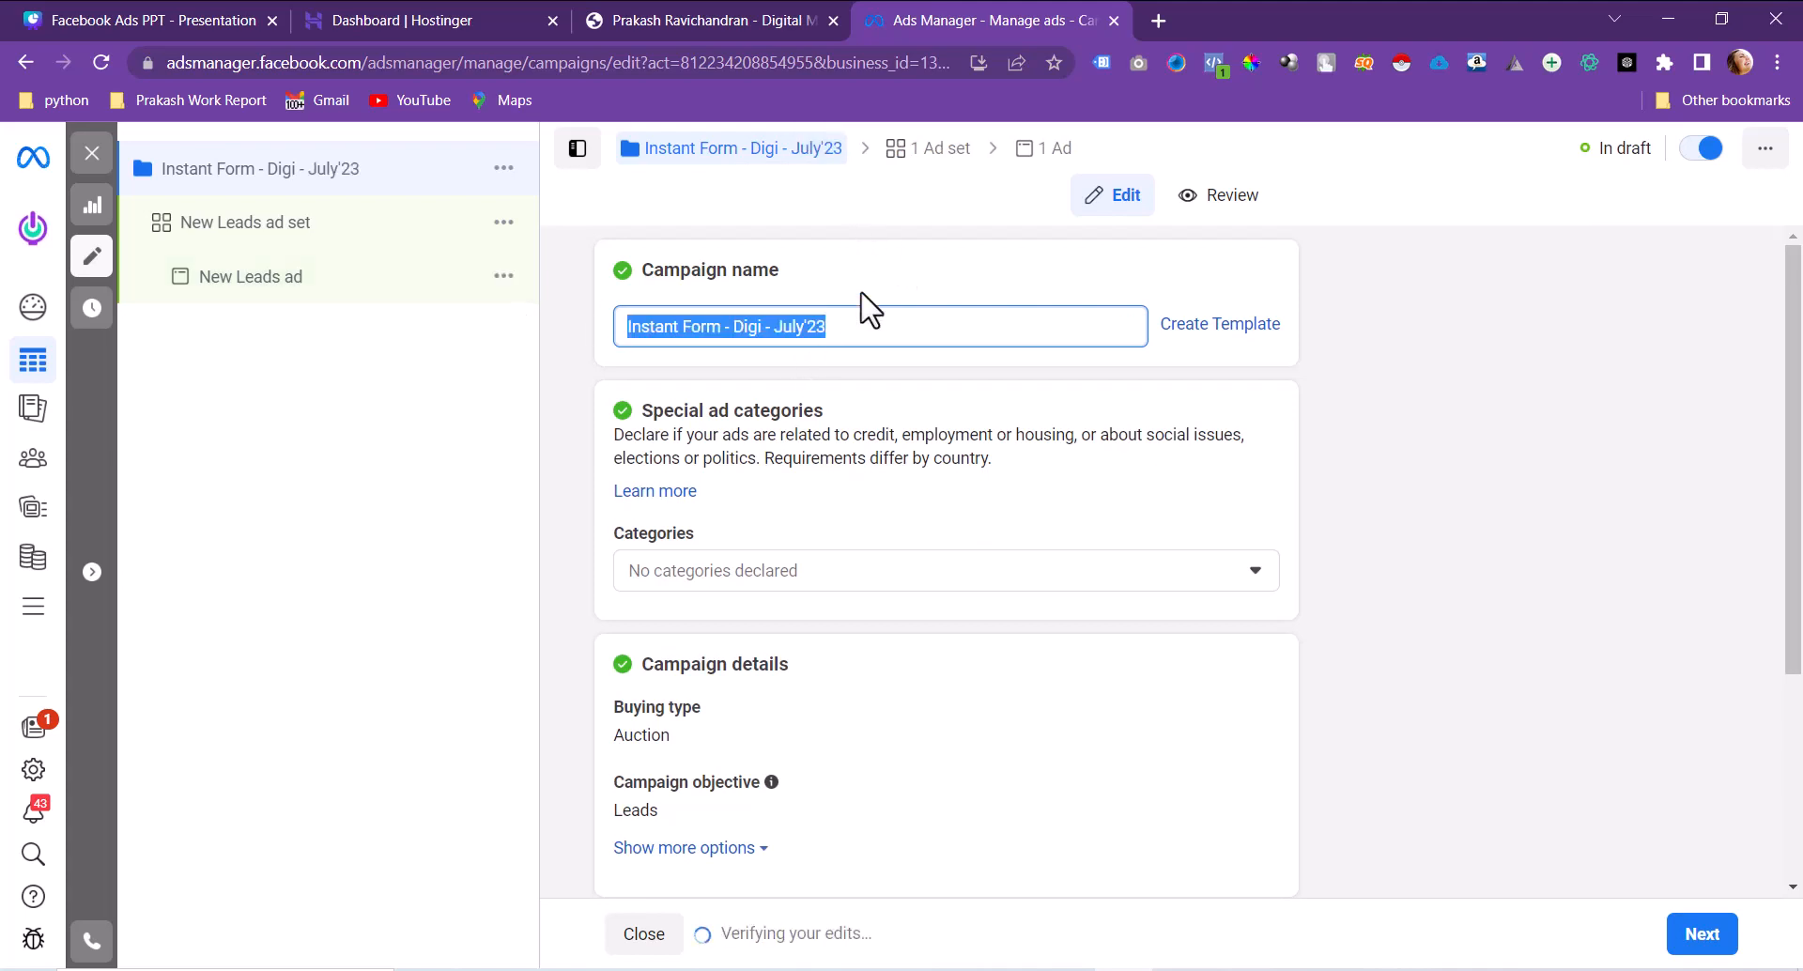
pyautogui.click(861, 293)
pyautogui.scroll(-3, 861, 293)
pyautogui.scroll(2, 862, 293)
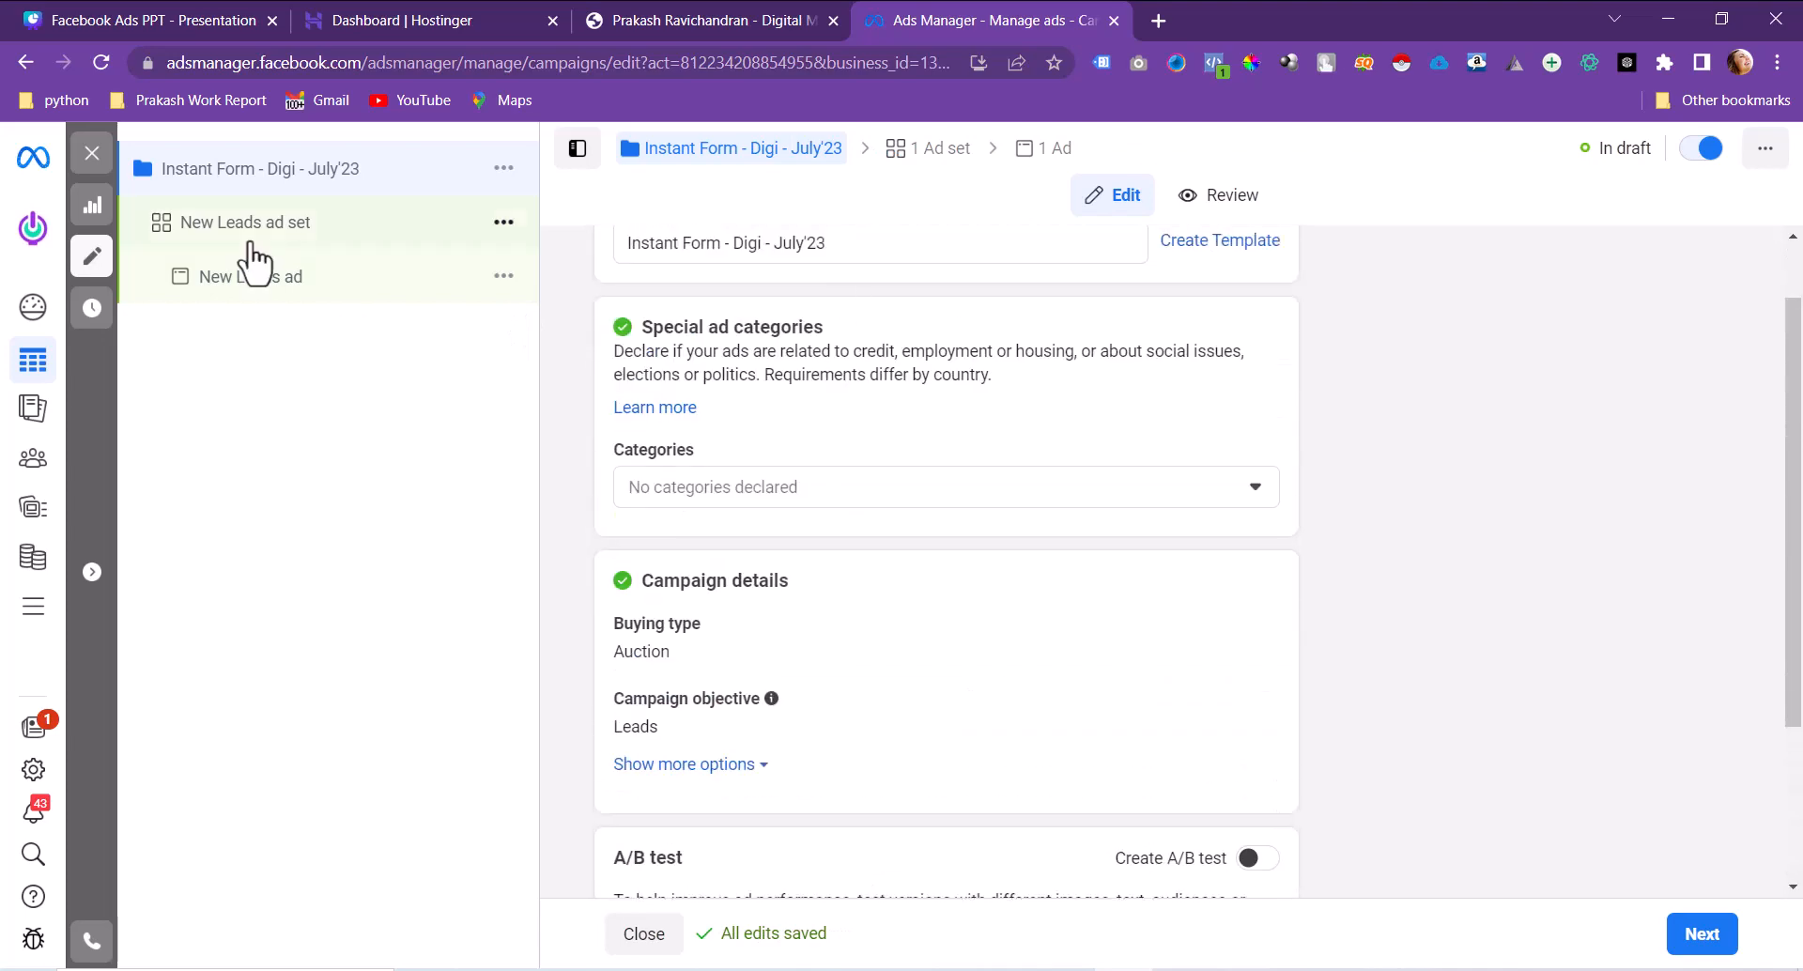
# Step: Give the ad set and the ad the same name, 'Instant Form - Digi - July'23'
pyautogui.click(249, 242)
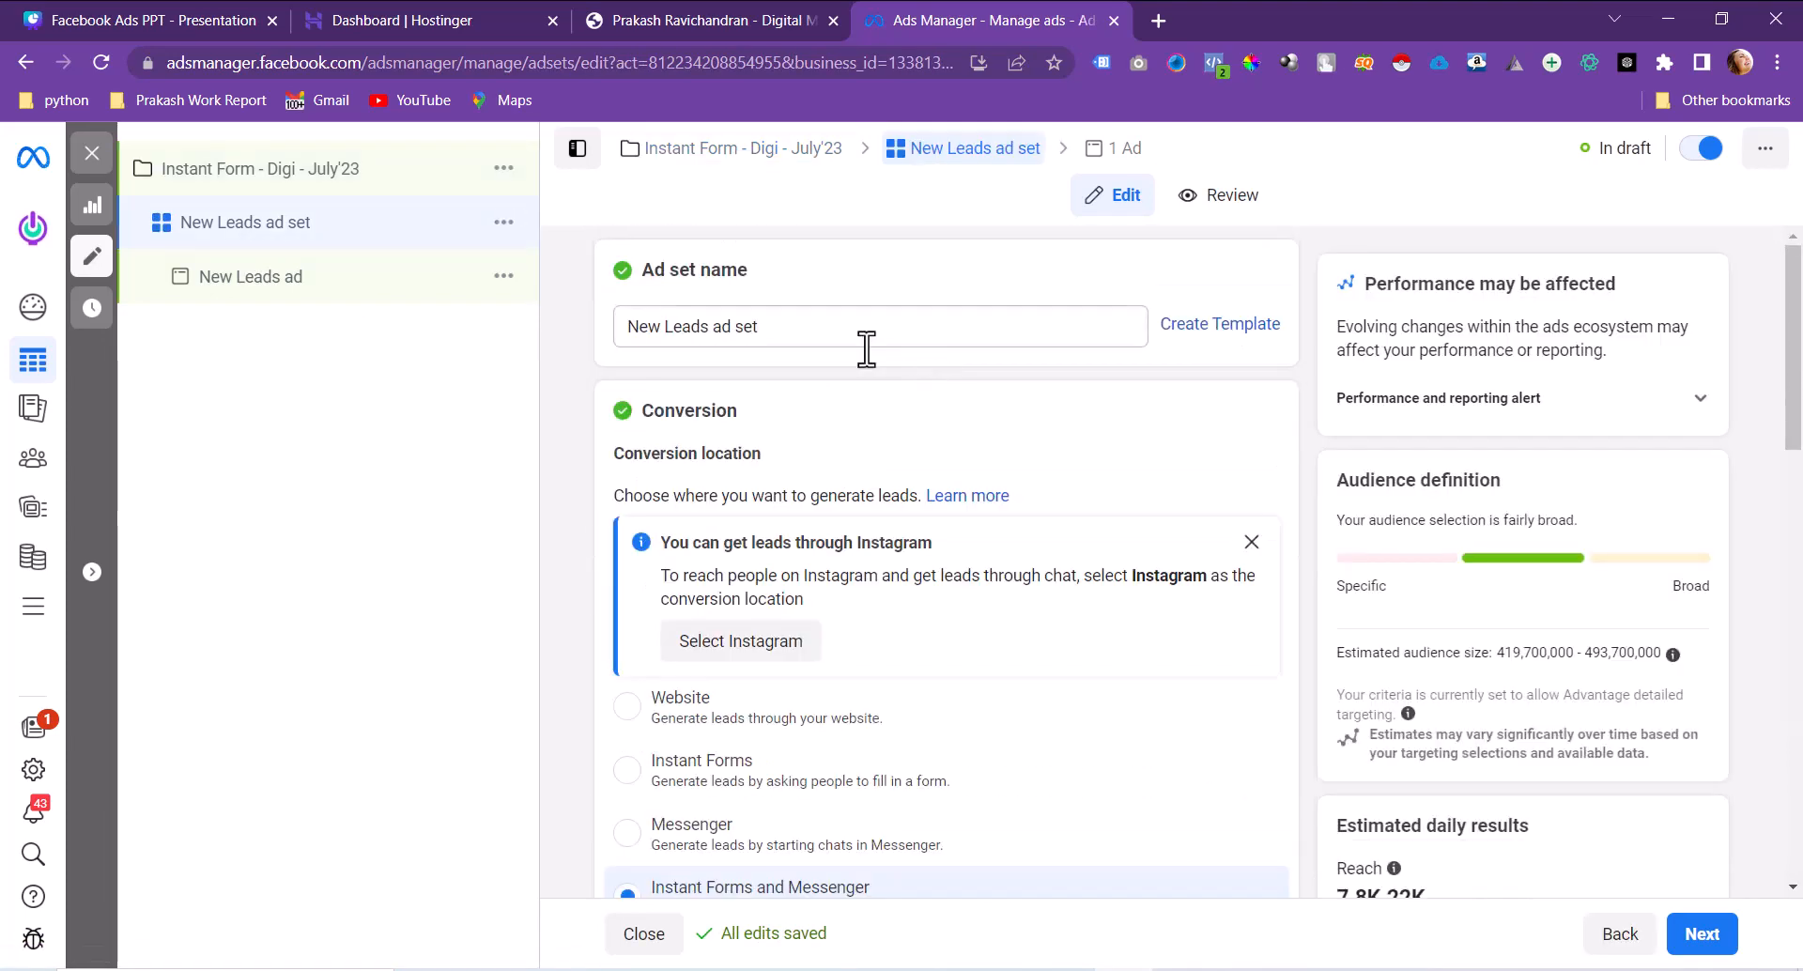
pyautogui.tripleClick(897, 327)
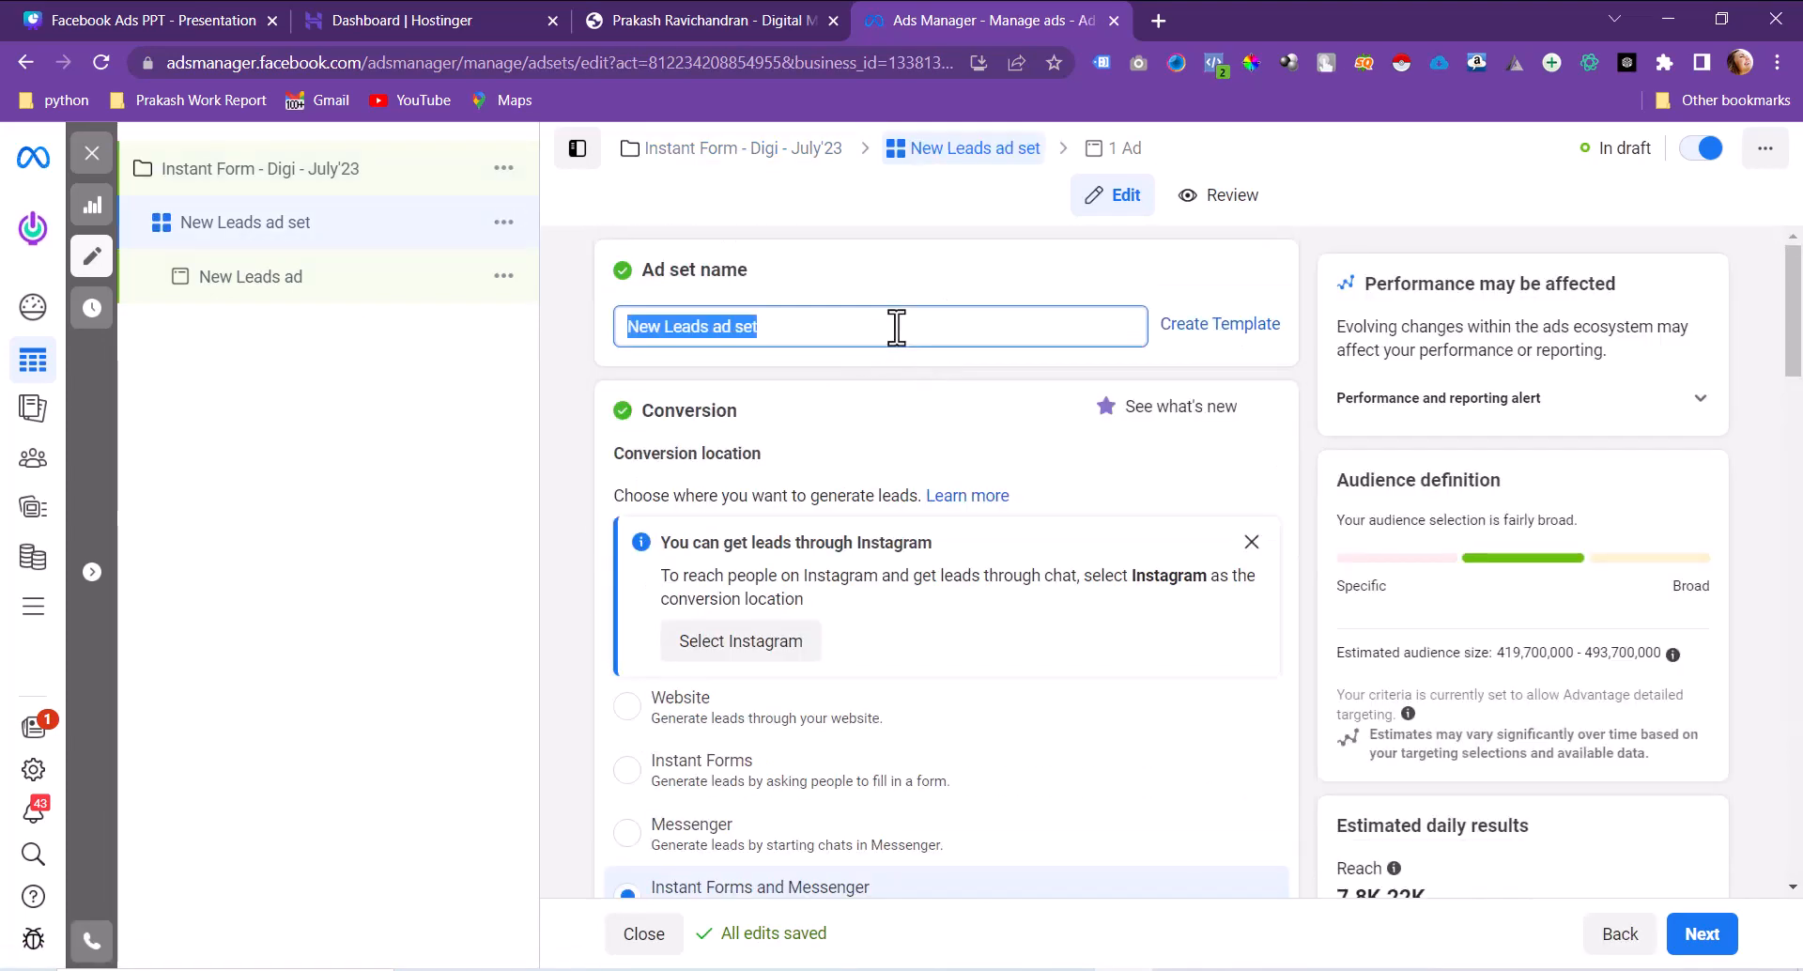
pyautogui.hotkey('ctrl', 'v')
pyautogui.click(864, 413)
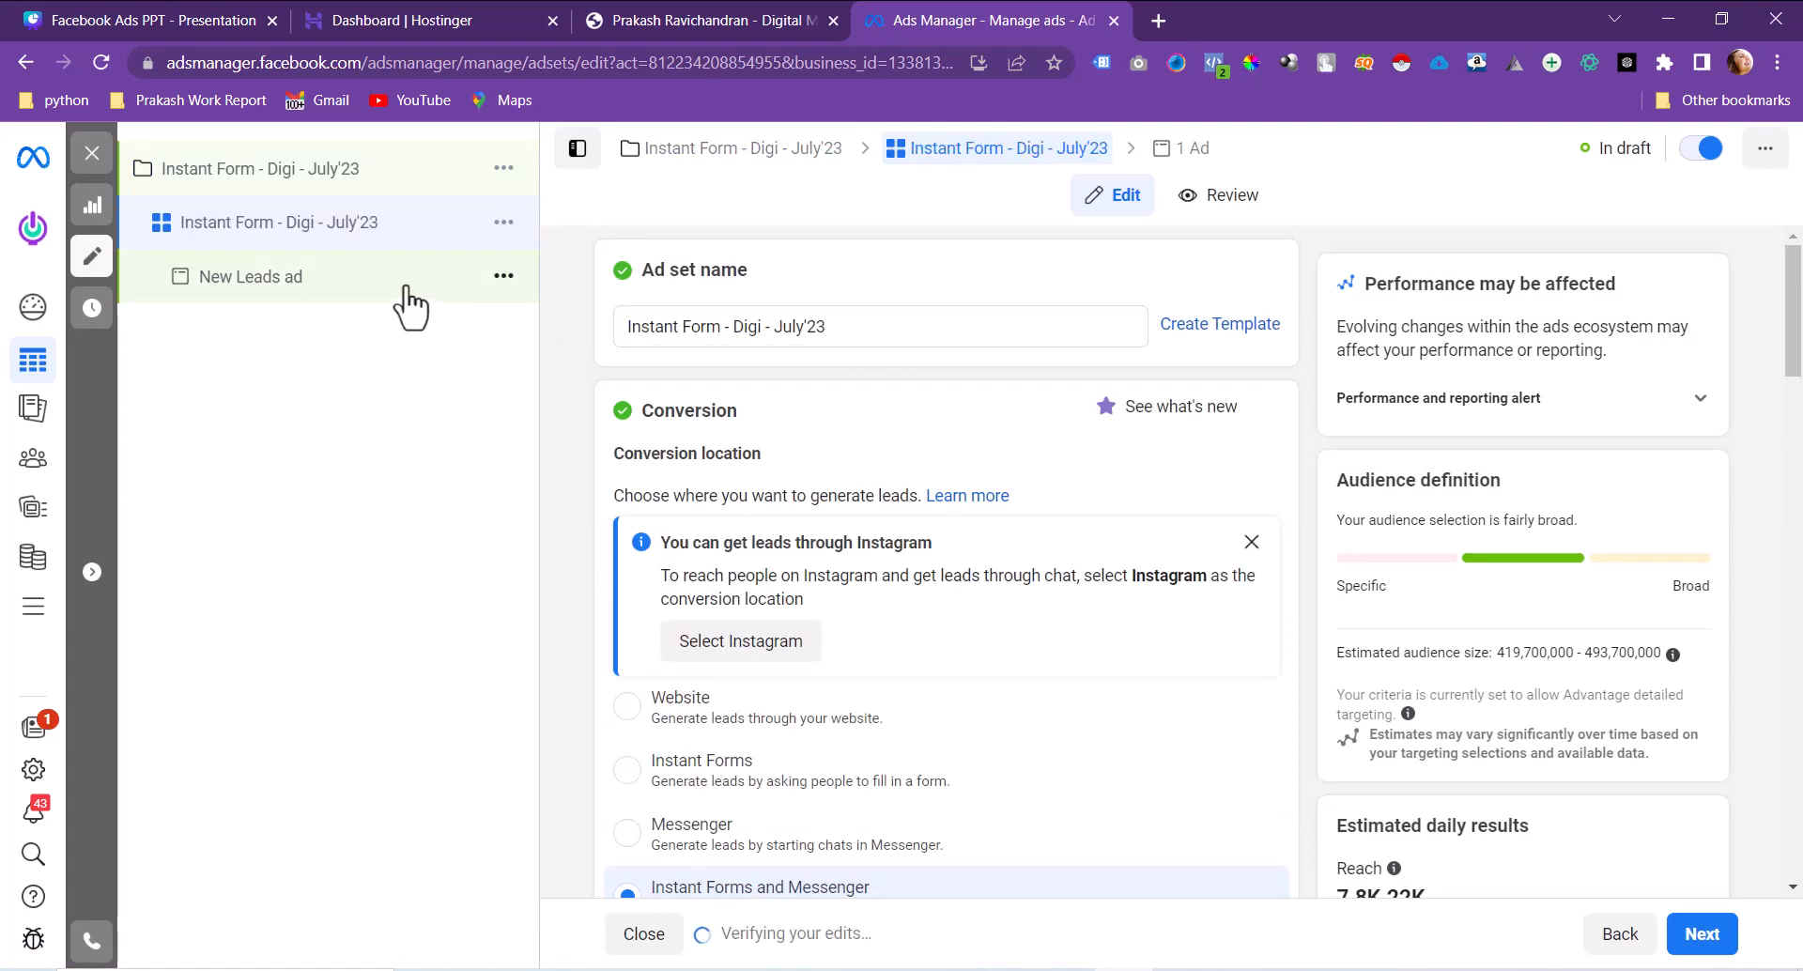
pyautogui.click(376, 305)
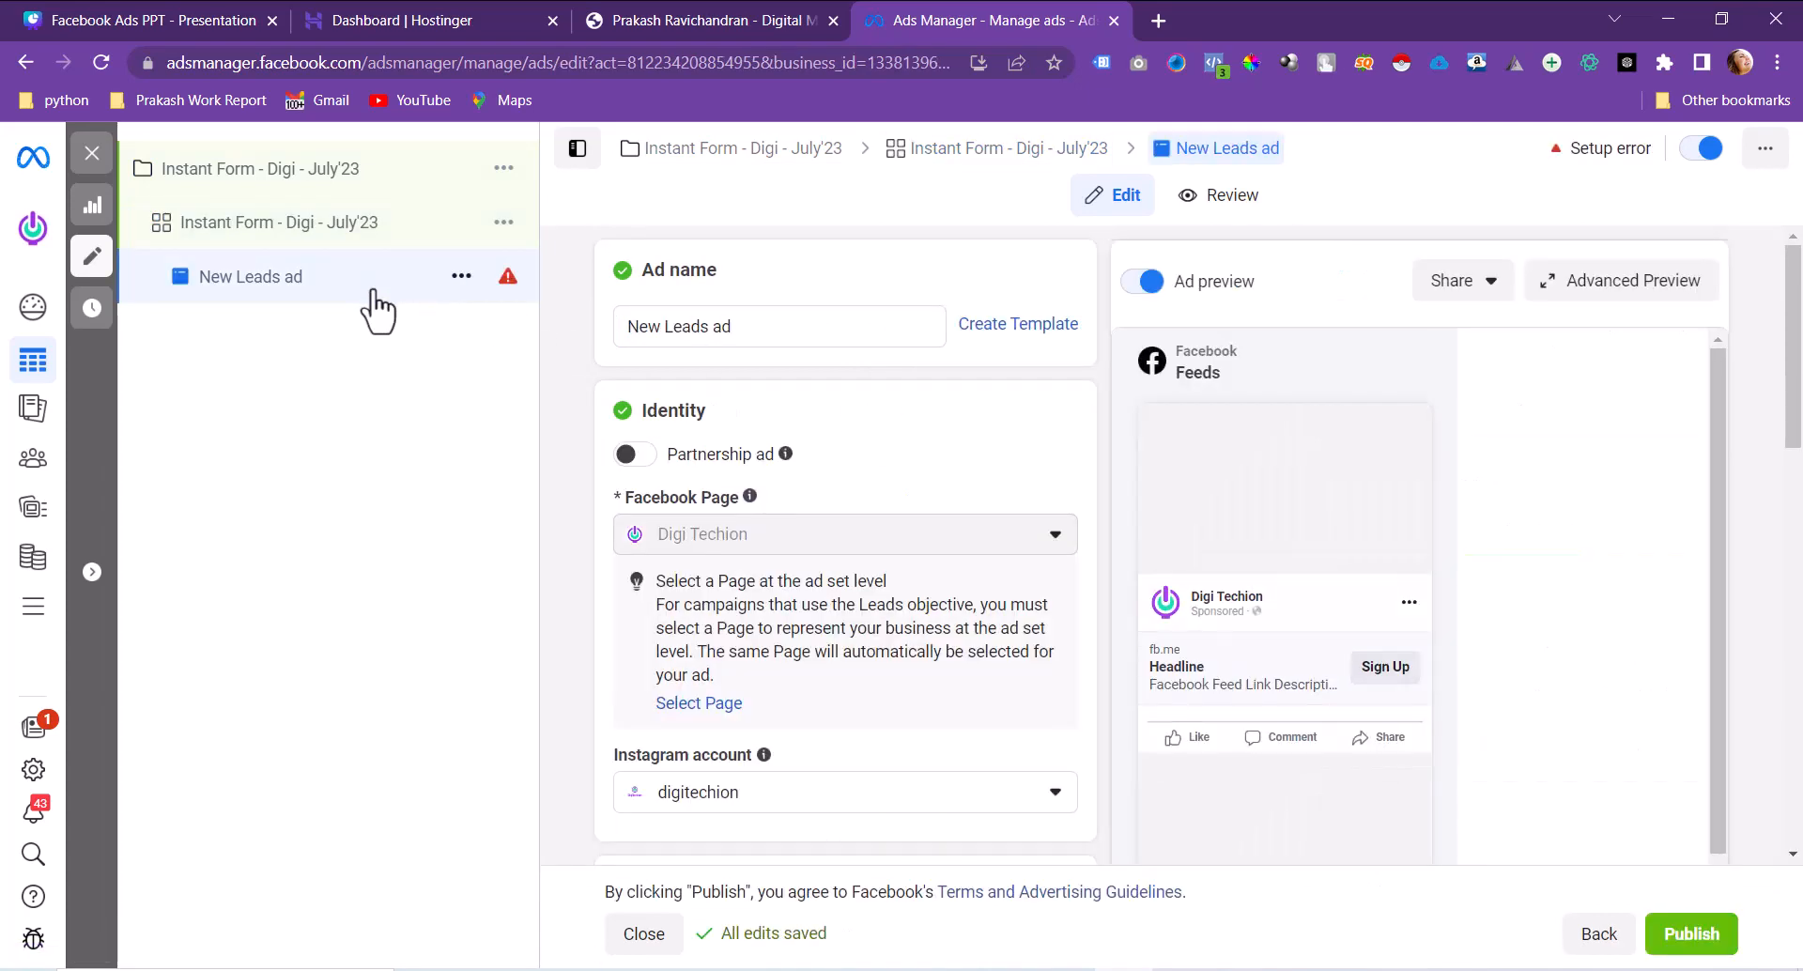
pyautogui.tripleClick(801, 329)
pyautogui.hotkey('ctrl', 'v')
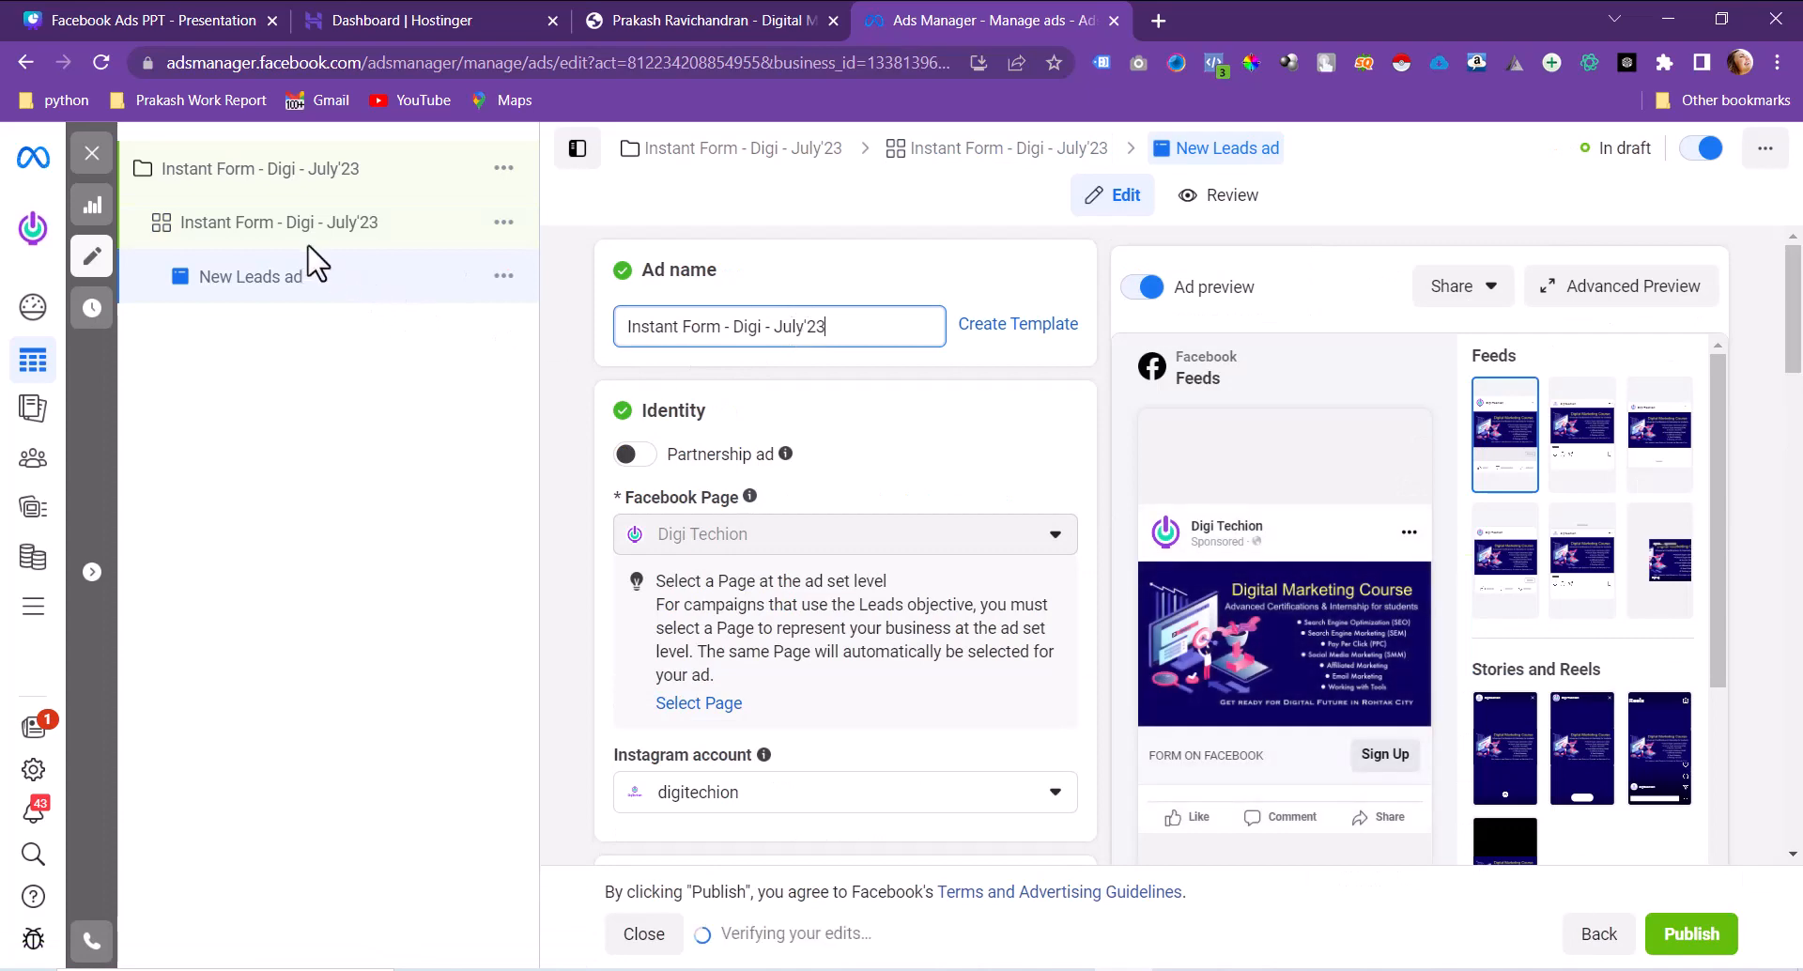
pyautogui.click(275, 231)
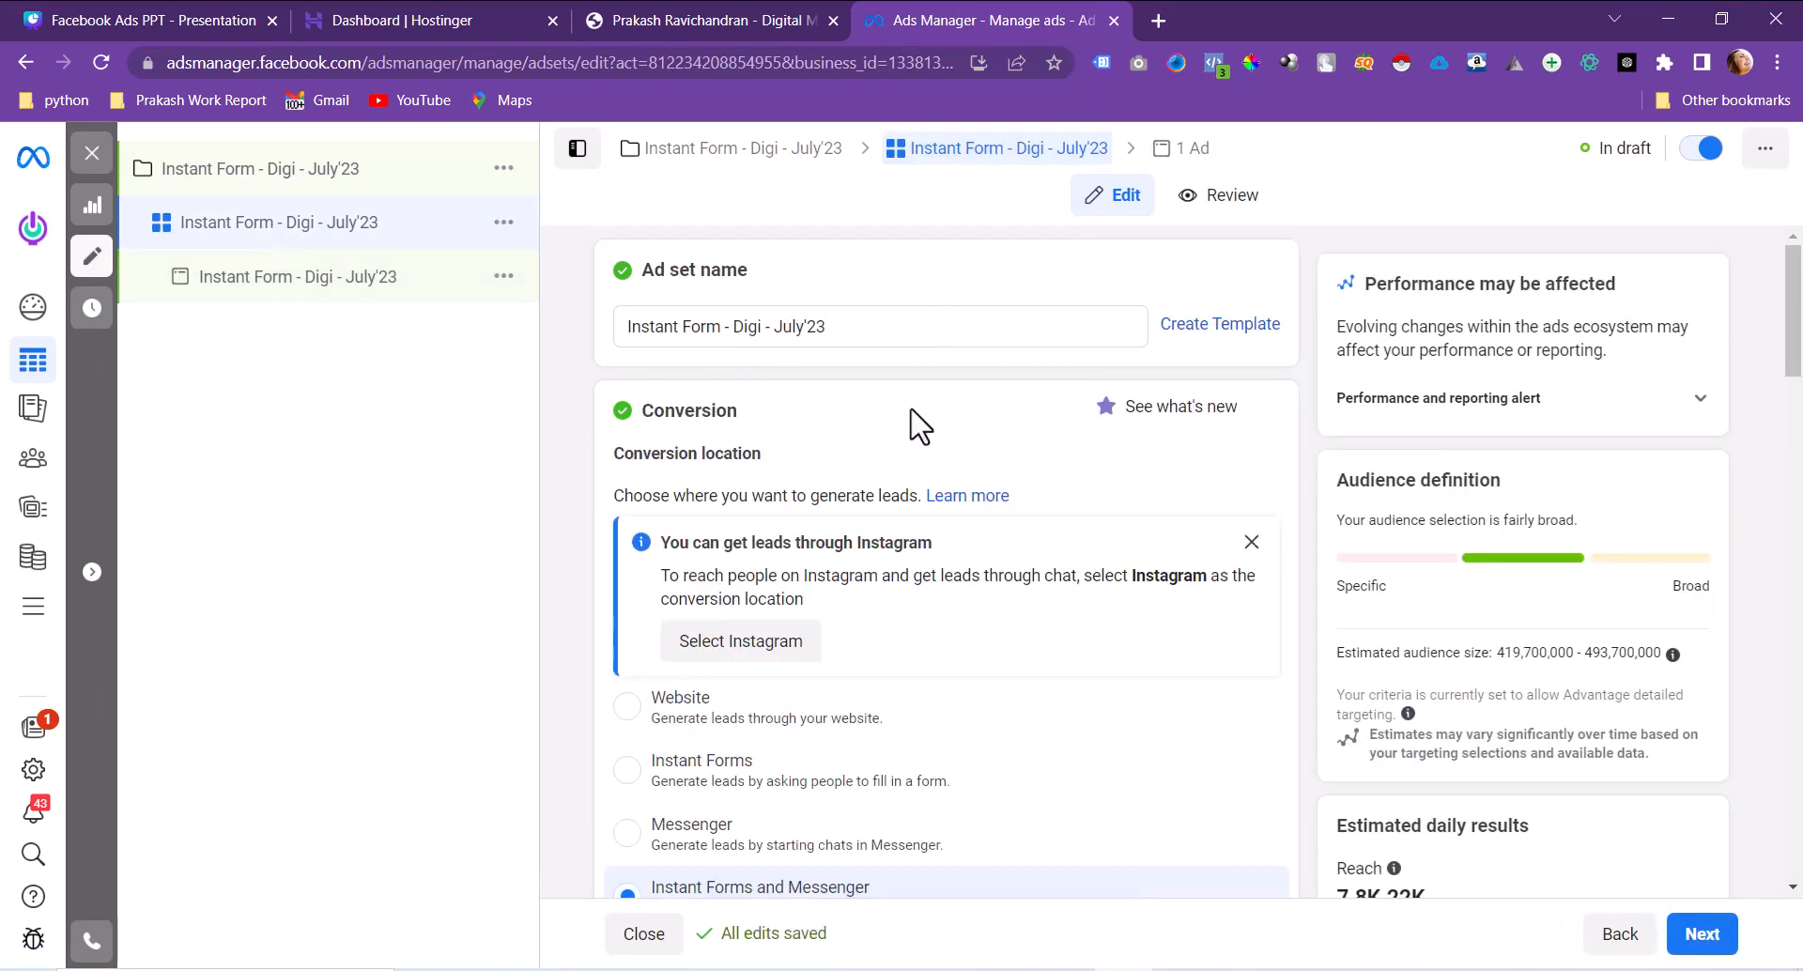
# Step: Set the ad set's conversion location to Instant Forms, with the Maximise number of conversion leads goal
pyautogui.scroll(-3, 918, 423)
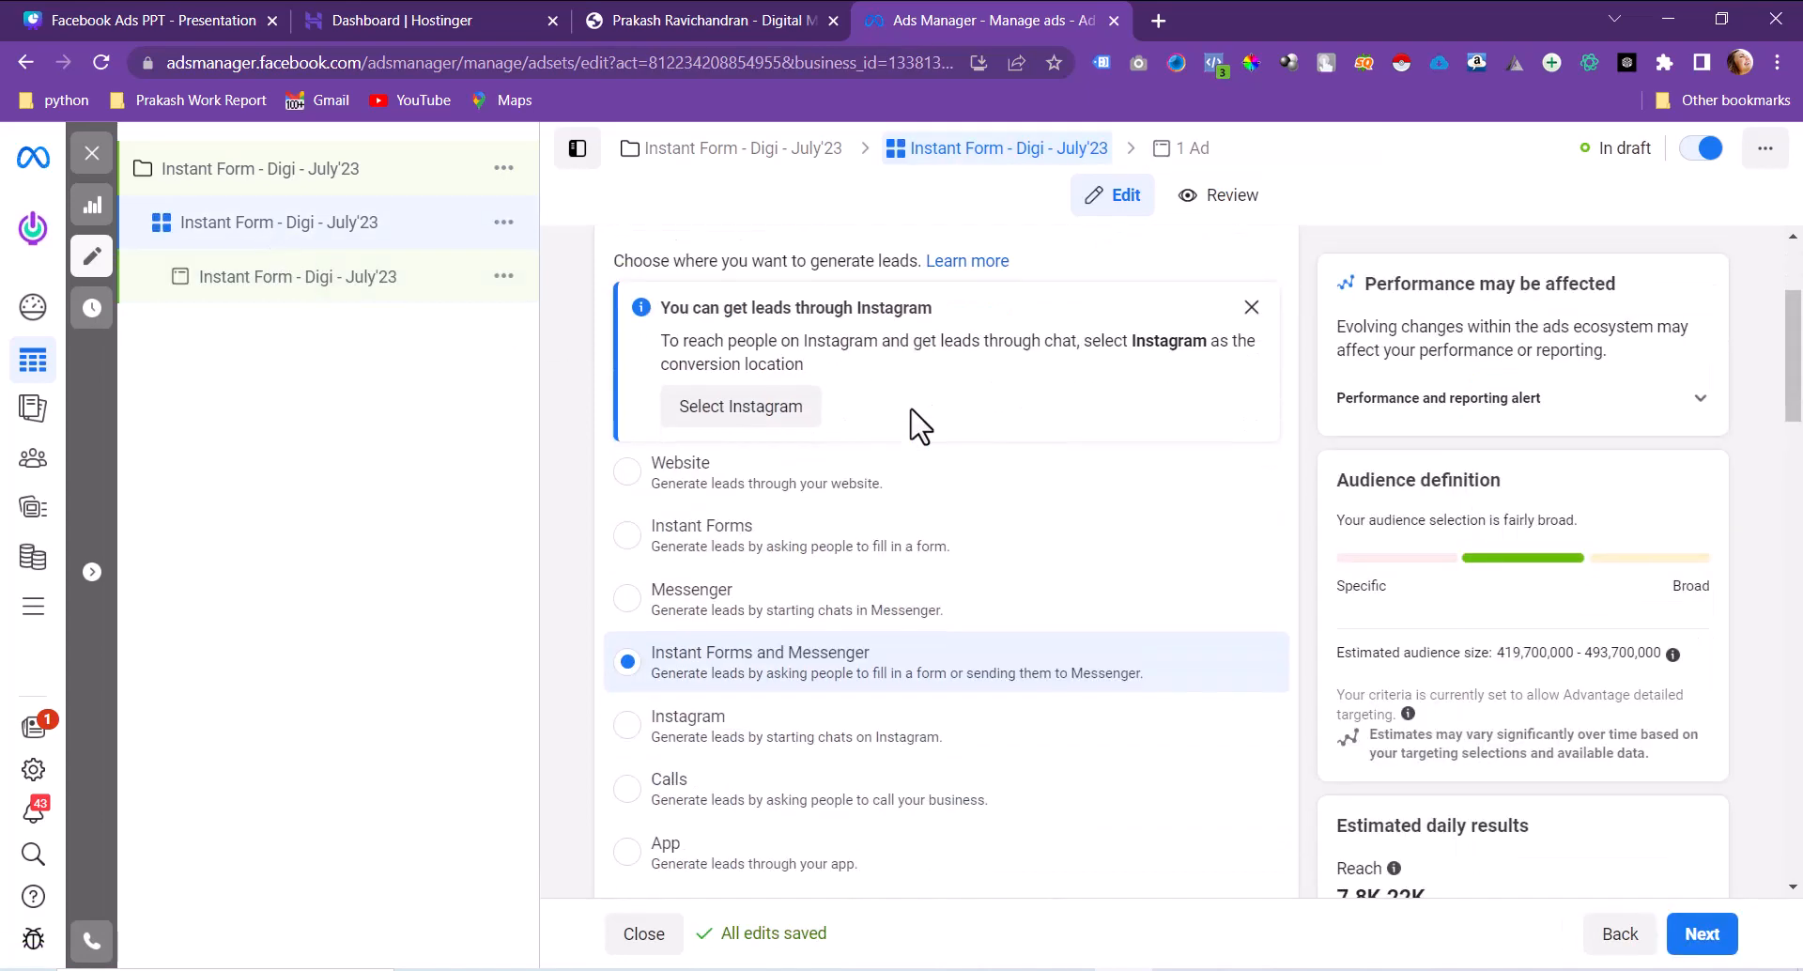
pyautogui.click(746, 559)
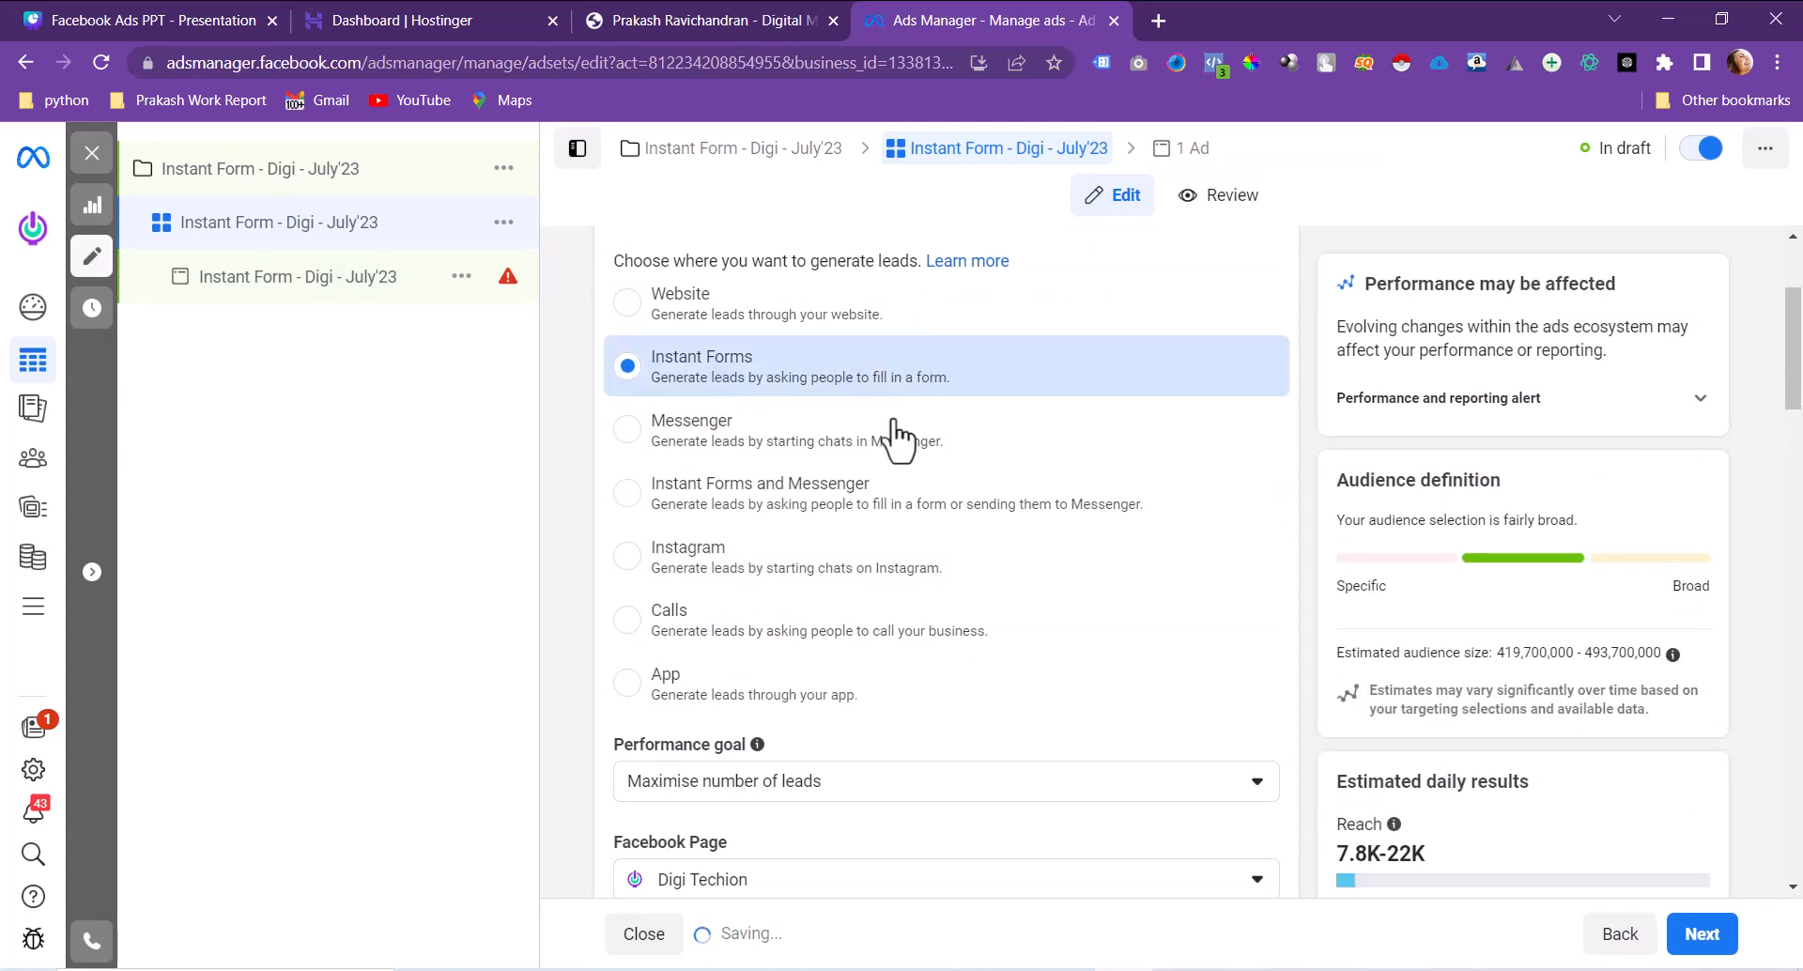
pyautogui.scroll(-5, 893, 517)
pyautogui.click(797, 324)
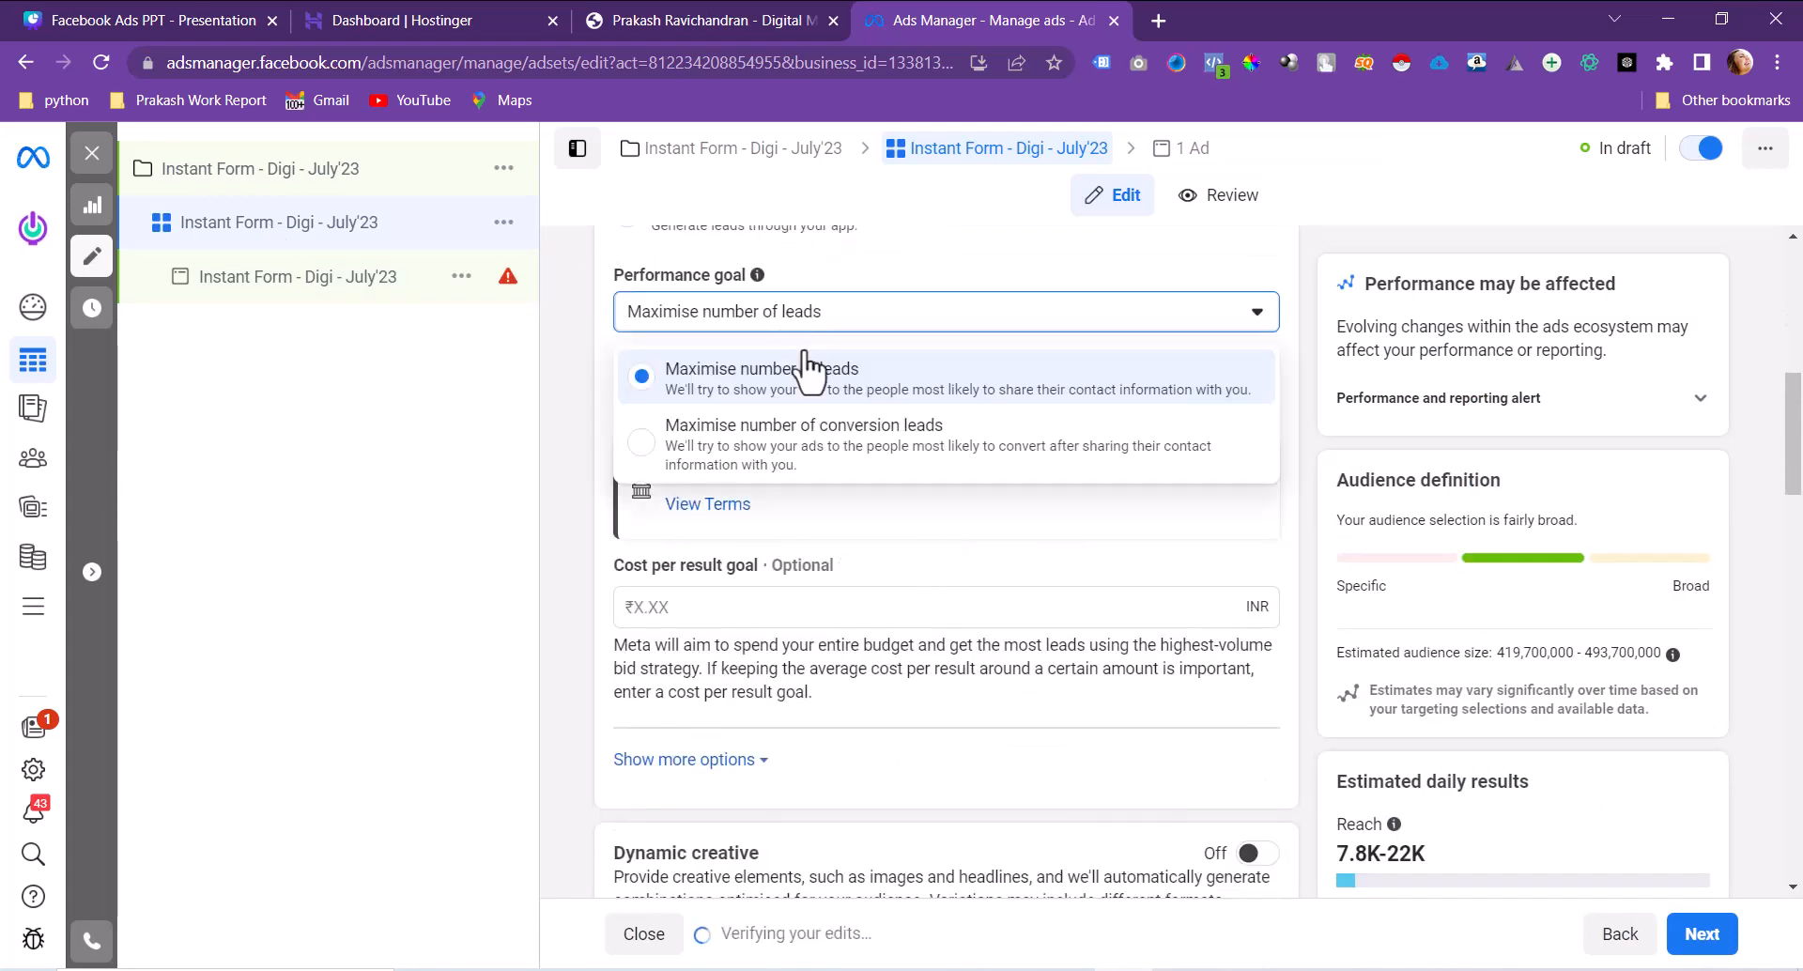
pyautogui.click(836, 463)
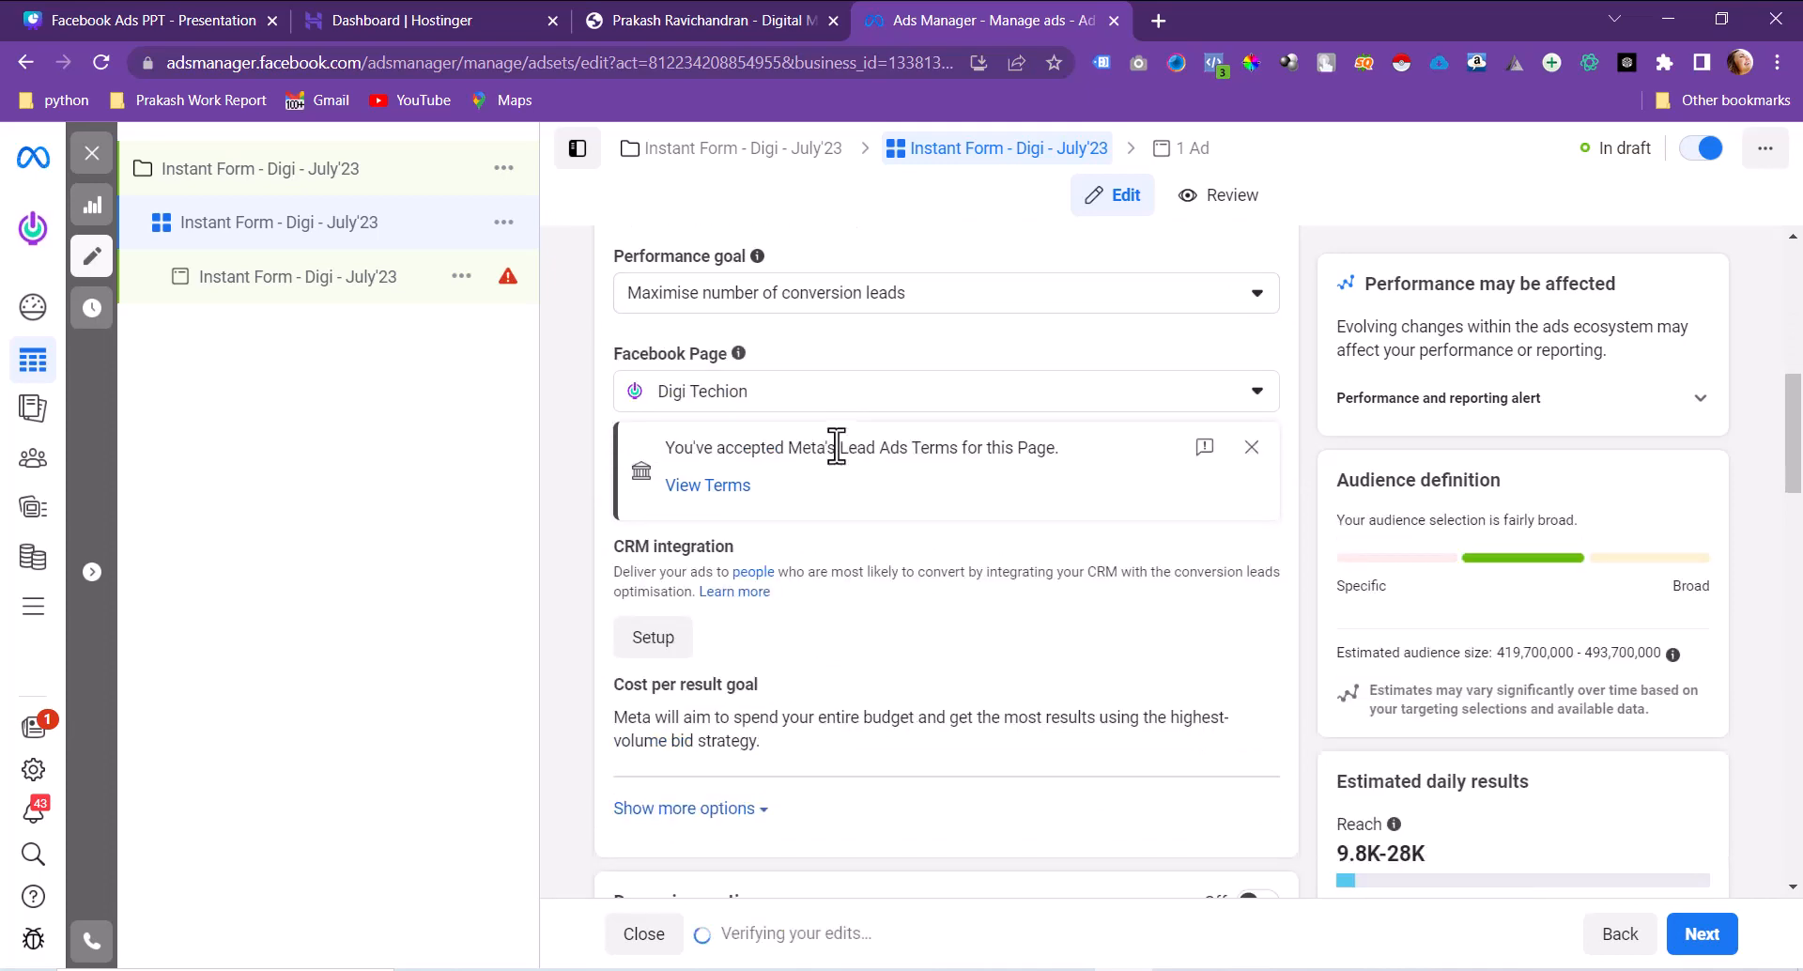
pyautogui.scroll(-8, 837, 458)
pyautogui.scroll(4, 838, 460)
pyautogui.scroll(-6, 835, 457)
pyautogui.scroll(8, 837, 455)
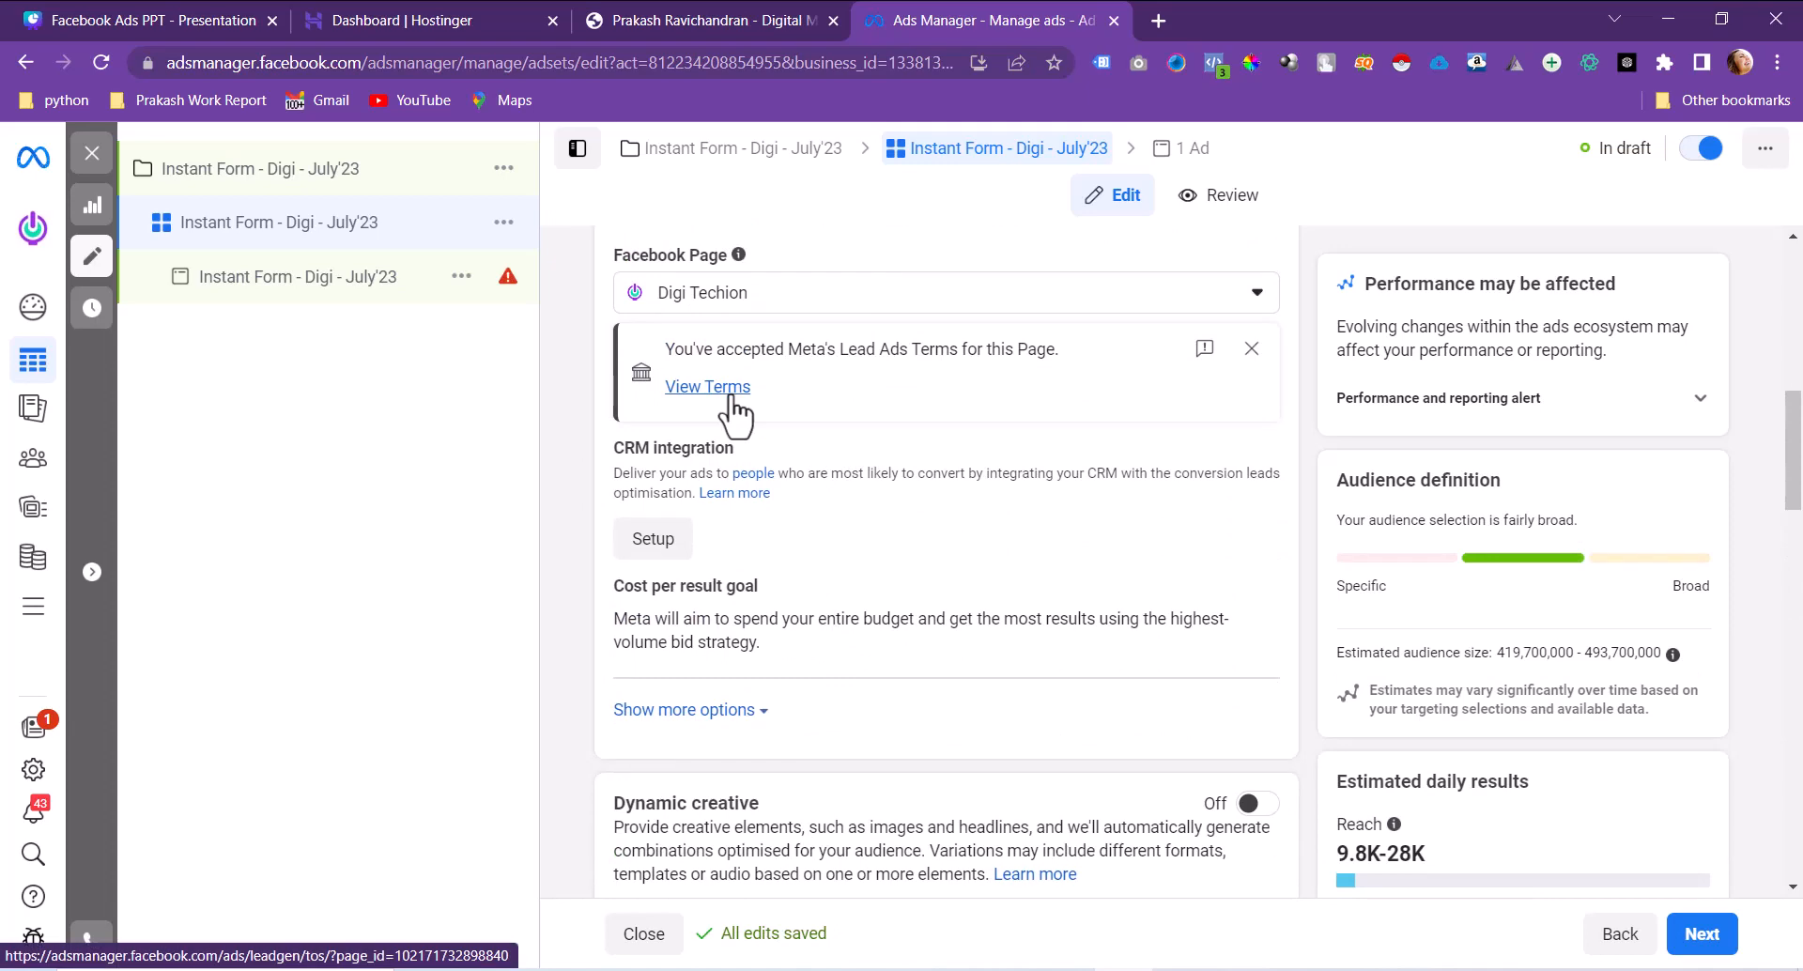
pyautogui.scroll(-15, 733, 404)
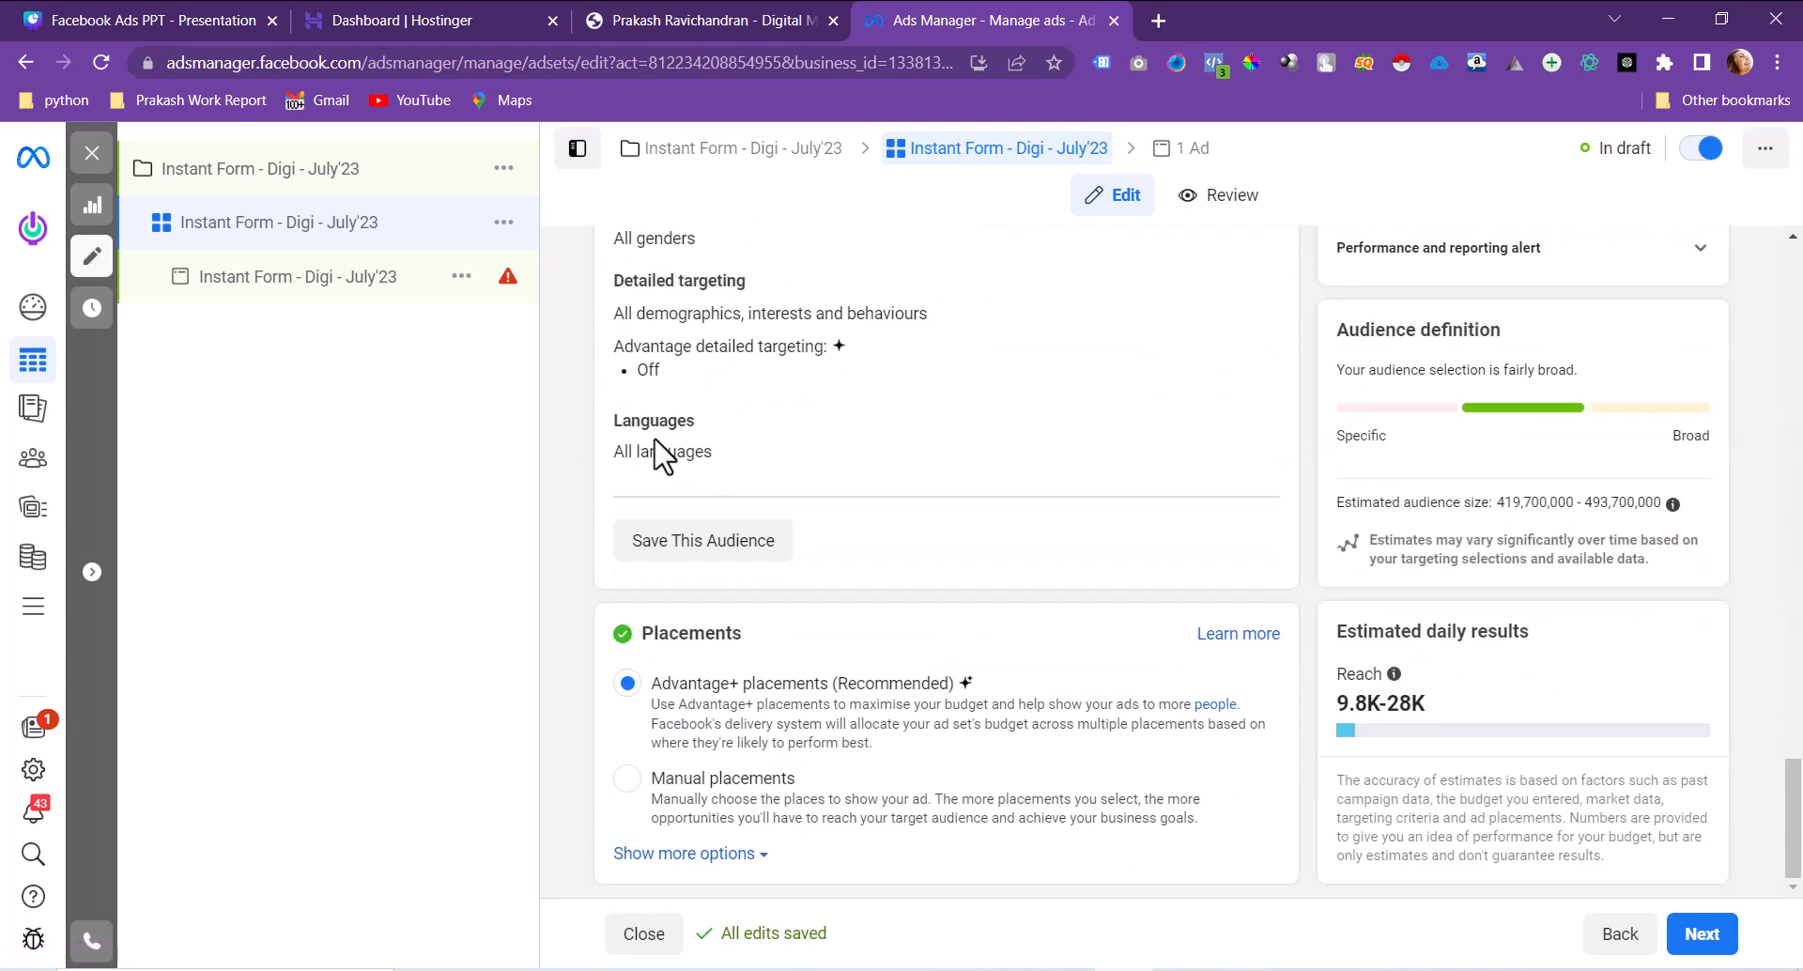
pyautogui.click(277, 293)
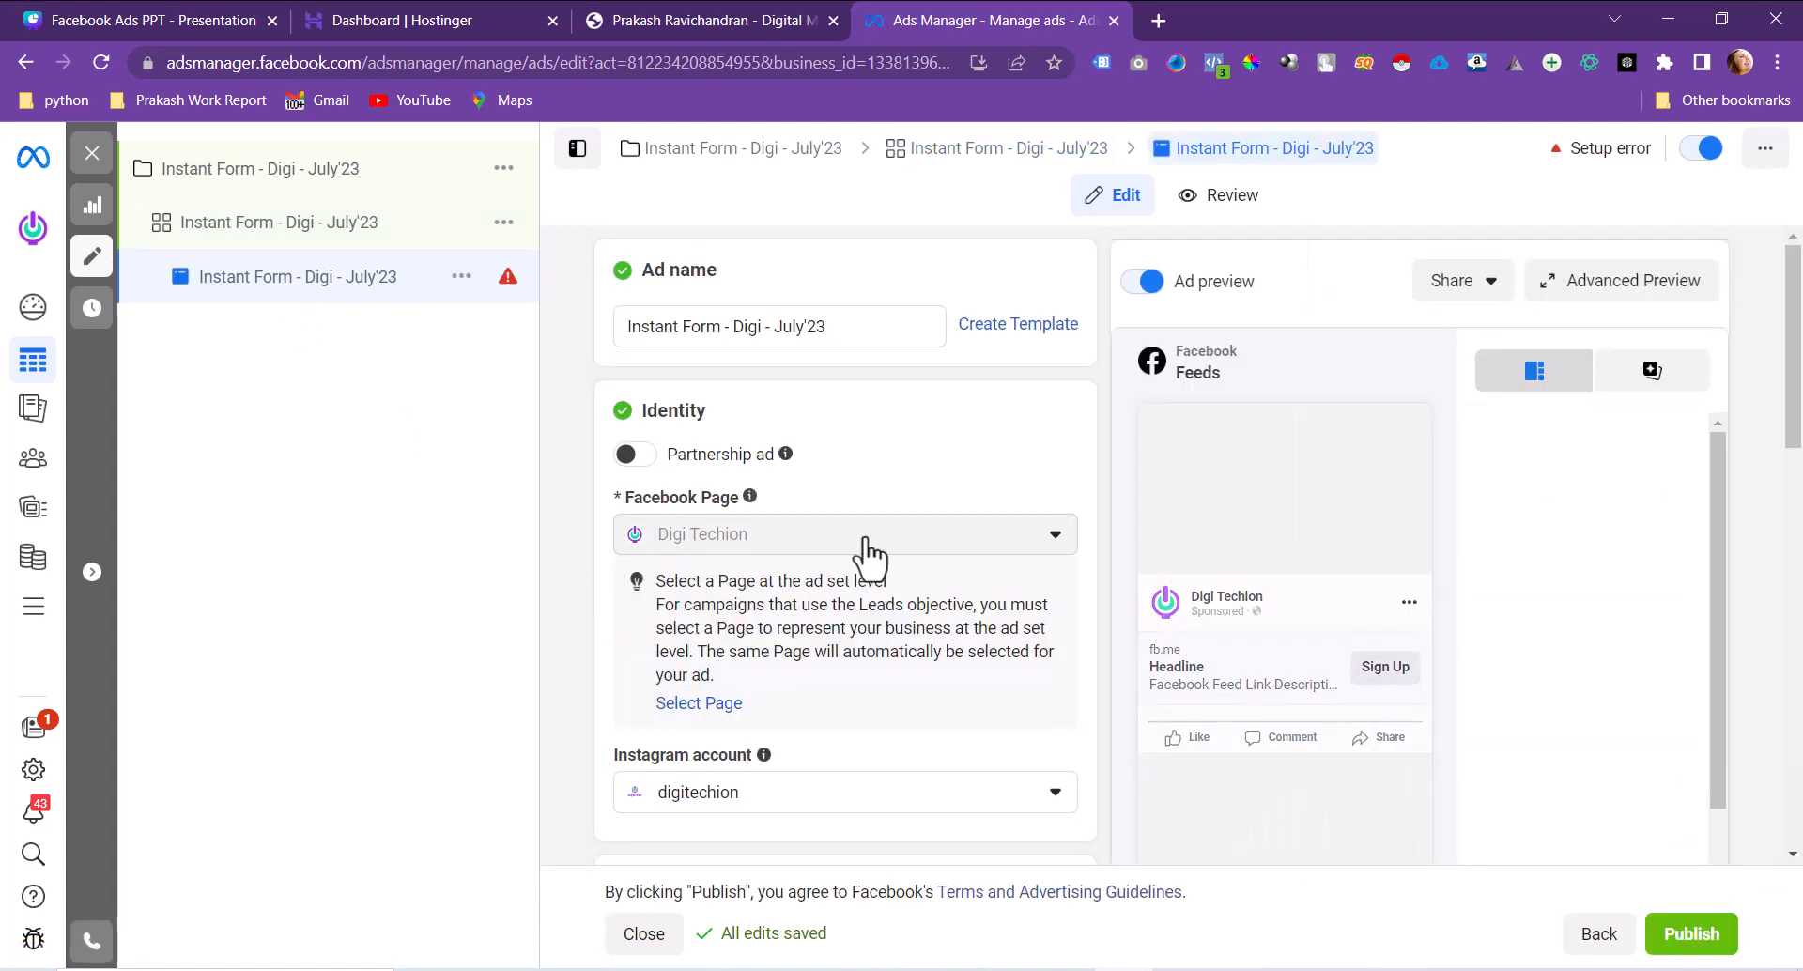
# Step: Start a new instant form from the ad's Destination section
pyautogui.scroll(-6, 868, 554)
pyautogui.scroll(-12, 869, 554)
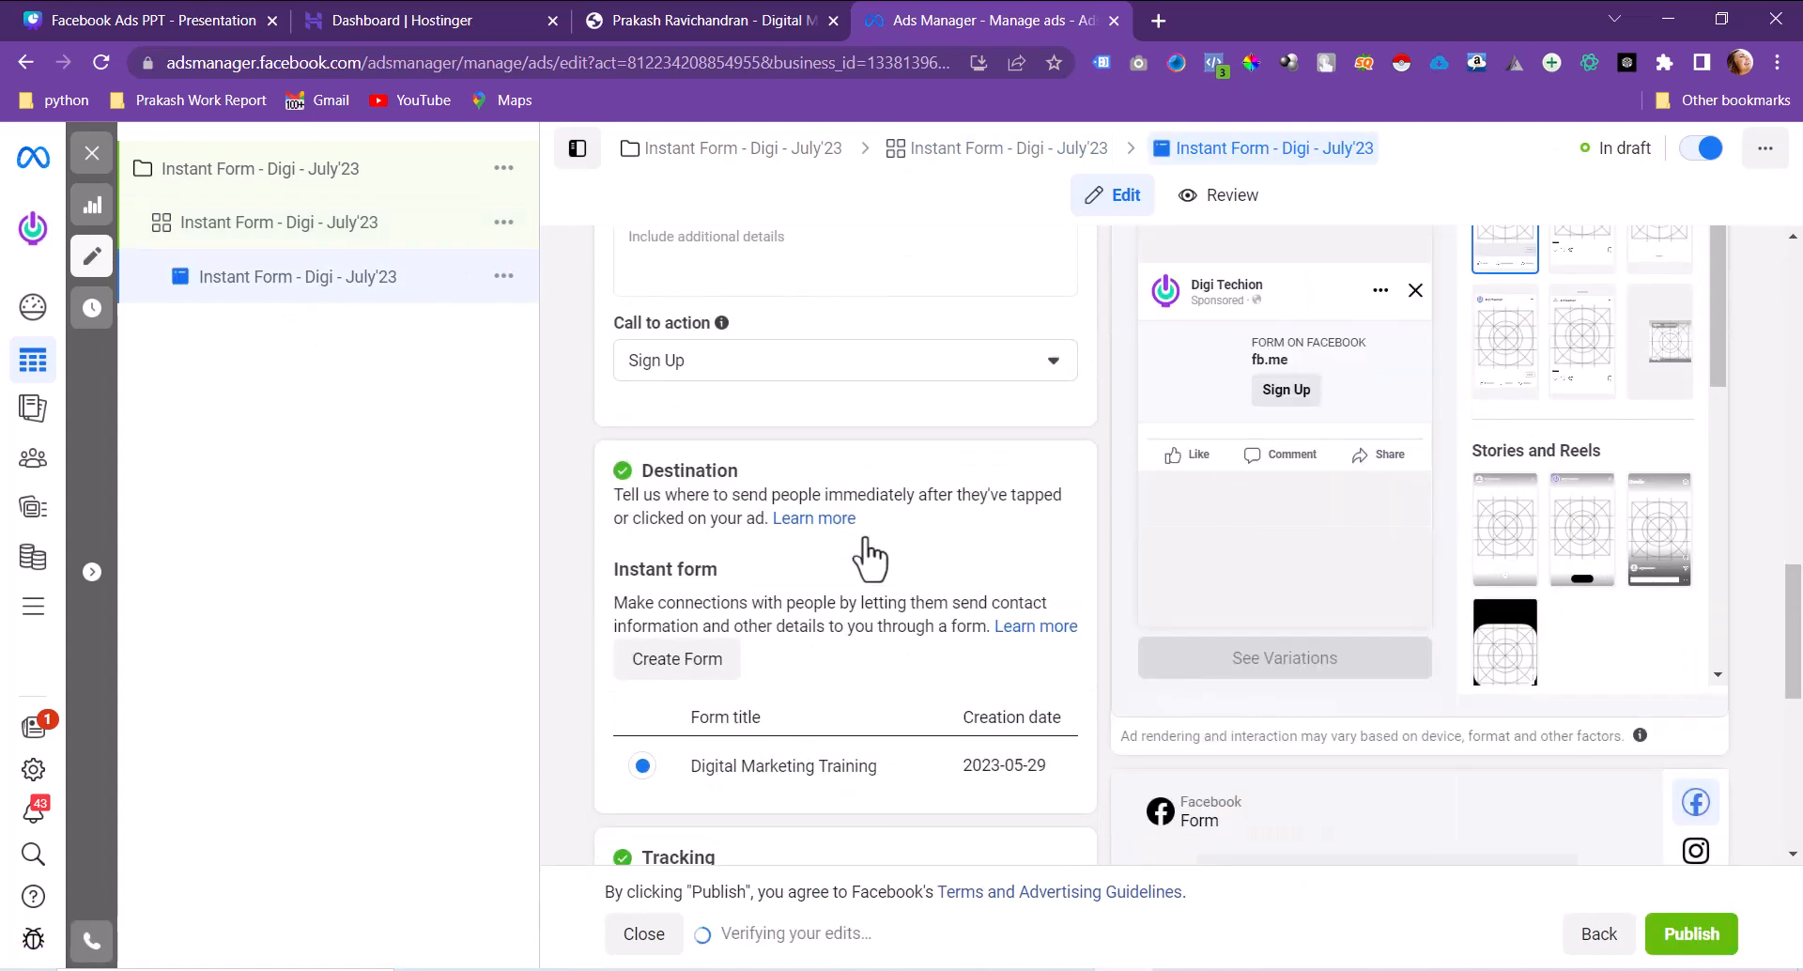
pyautogui.scroll(-5, 869, 554)
pyautogui.scroll(2, 869, 554)
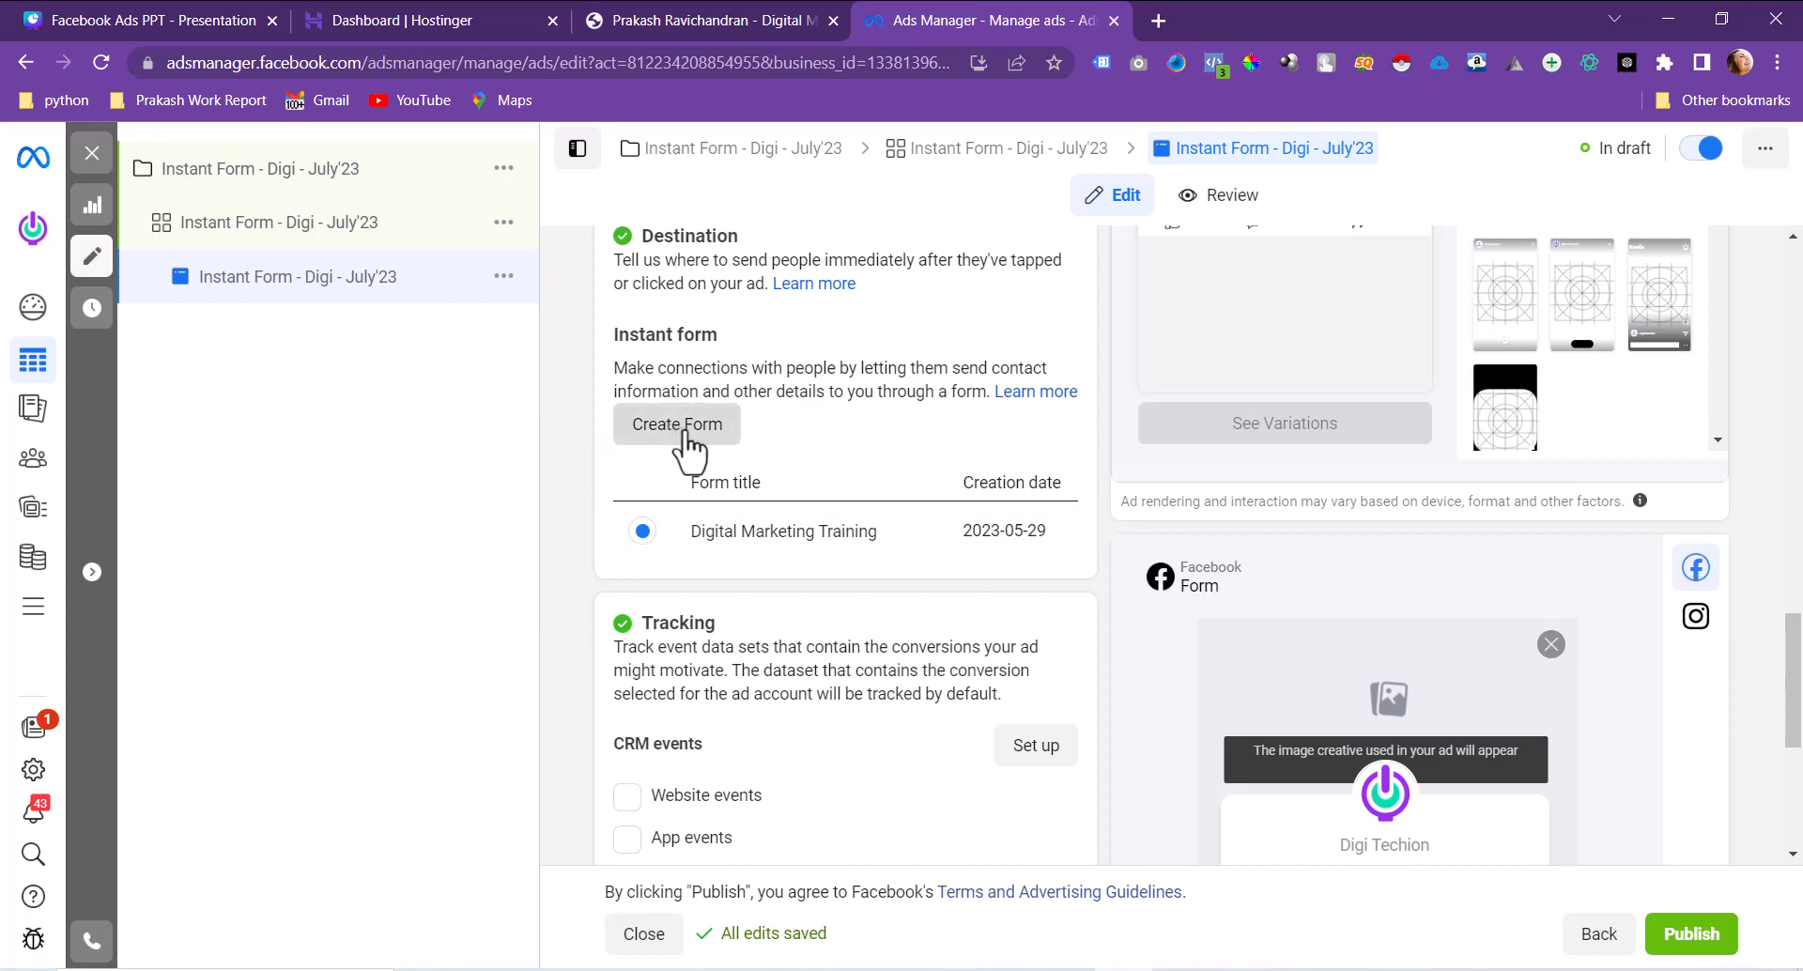
pyautogui.scroll(5, 846, 395)
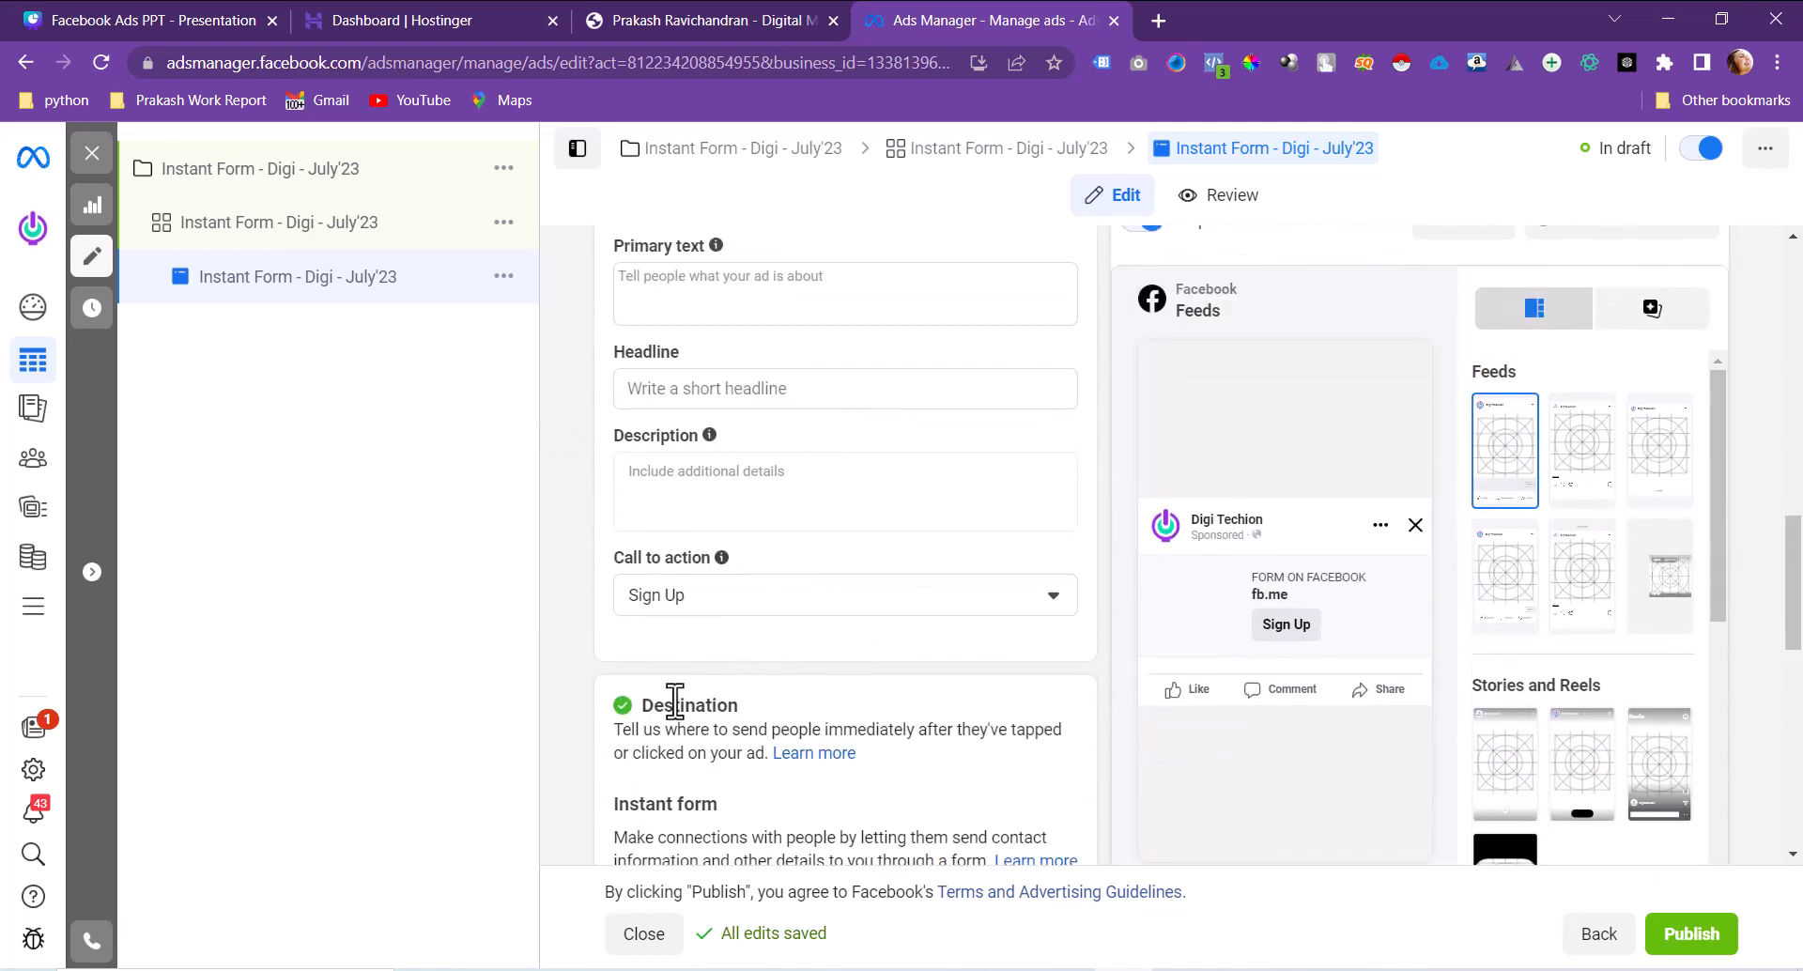
pyautogui.scroll(-4, 672, 695)
pyautogui.click(683, 542)
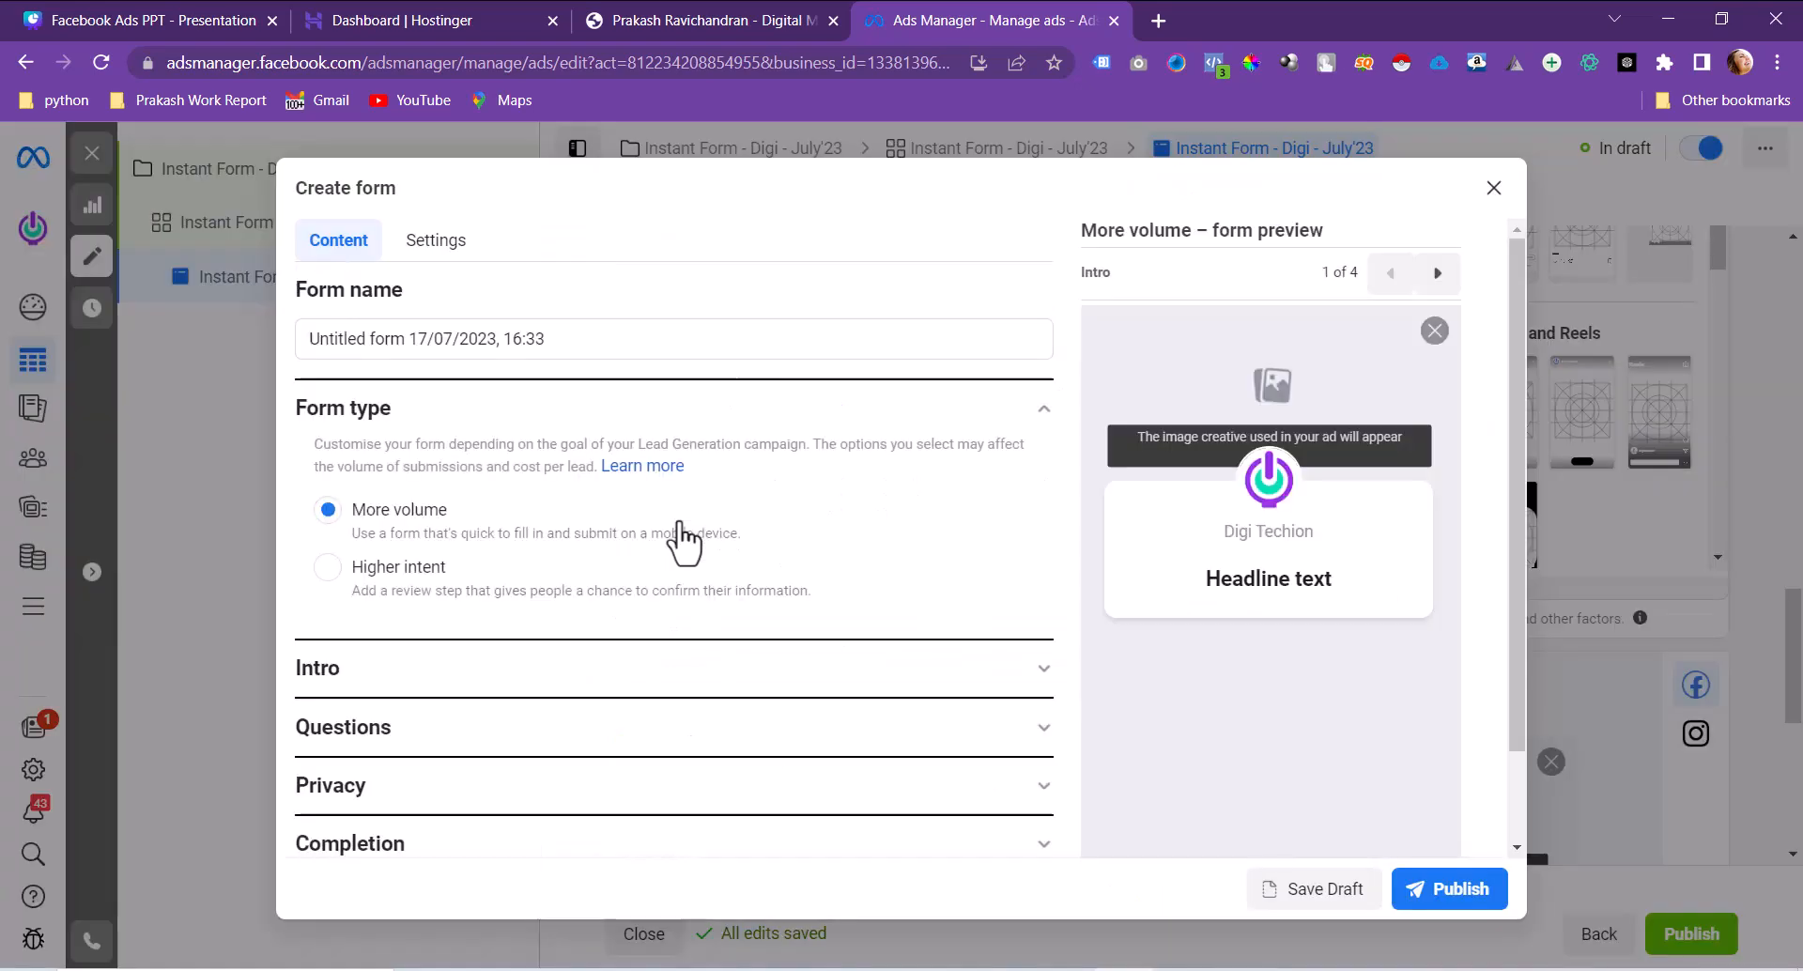
# Step: Rename the new instant form to 'Sample'
pyautogui.click(612, 345)
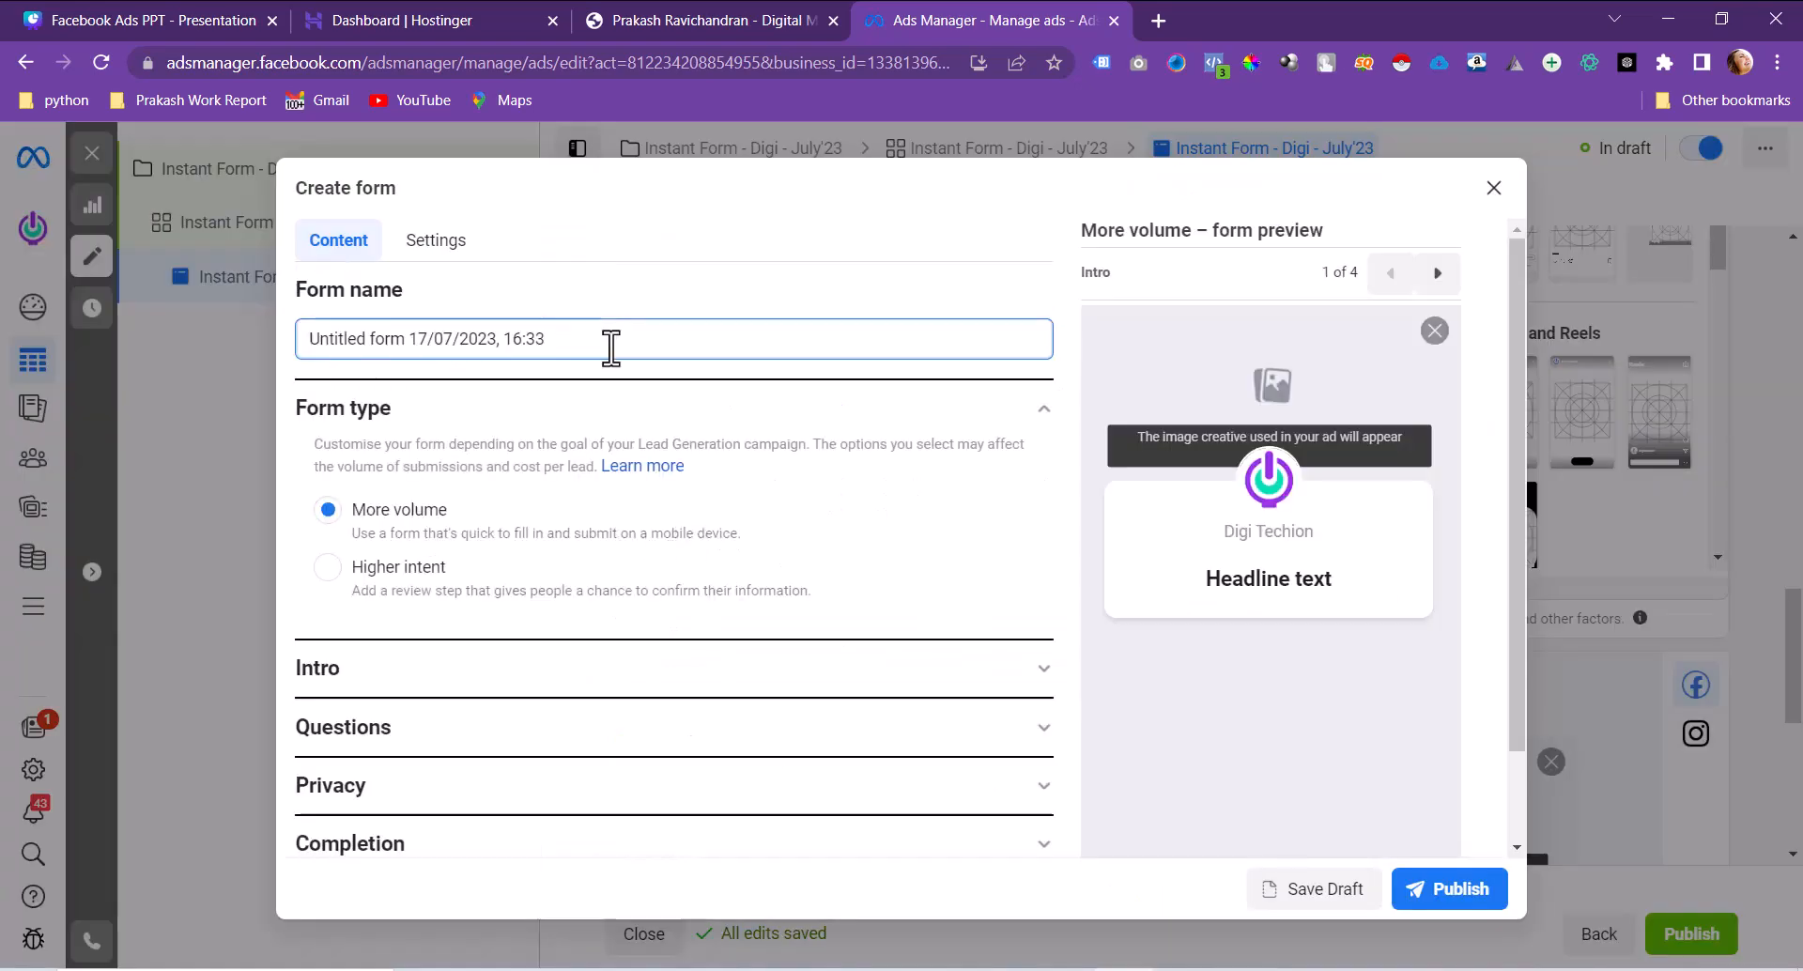
pyautogui.hotkey('ctrl', 'a')
pyautogui.press('BackSpace')
pyautogui.write('Sample')
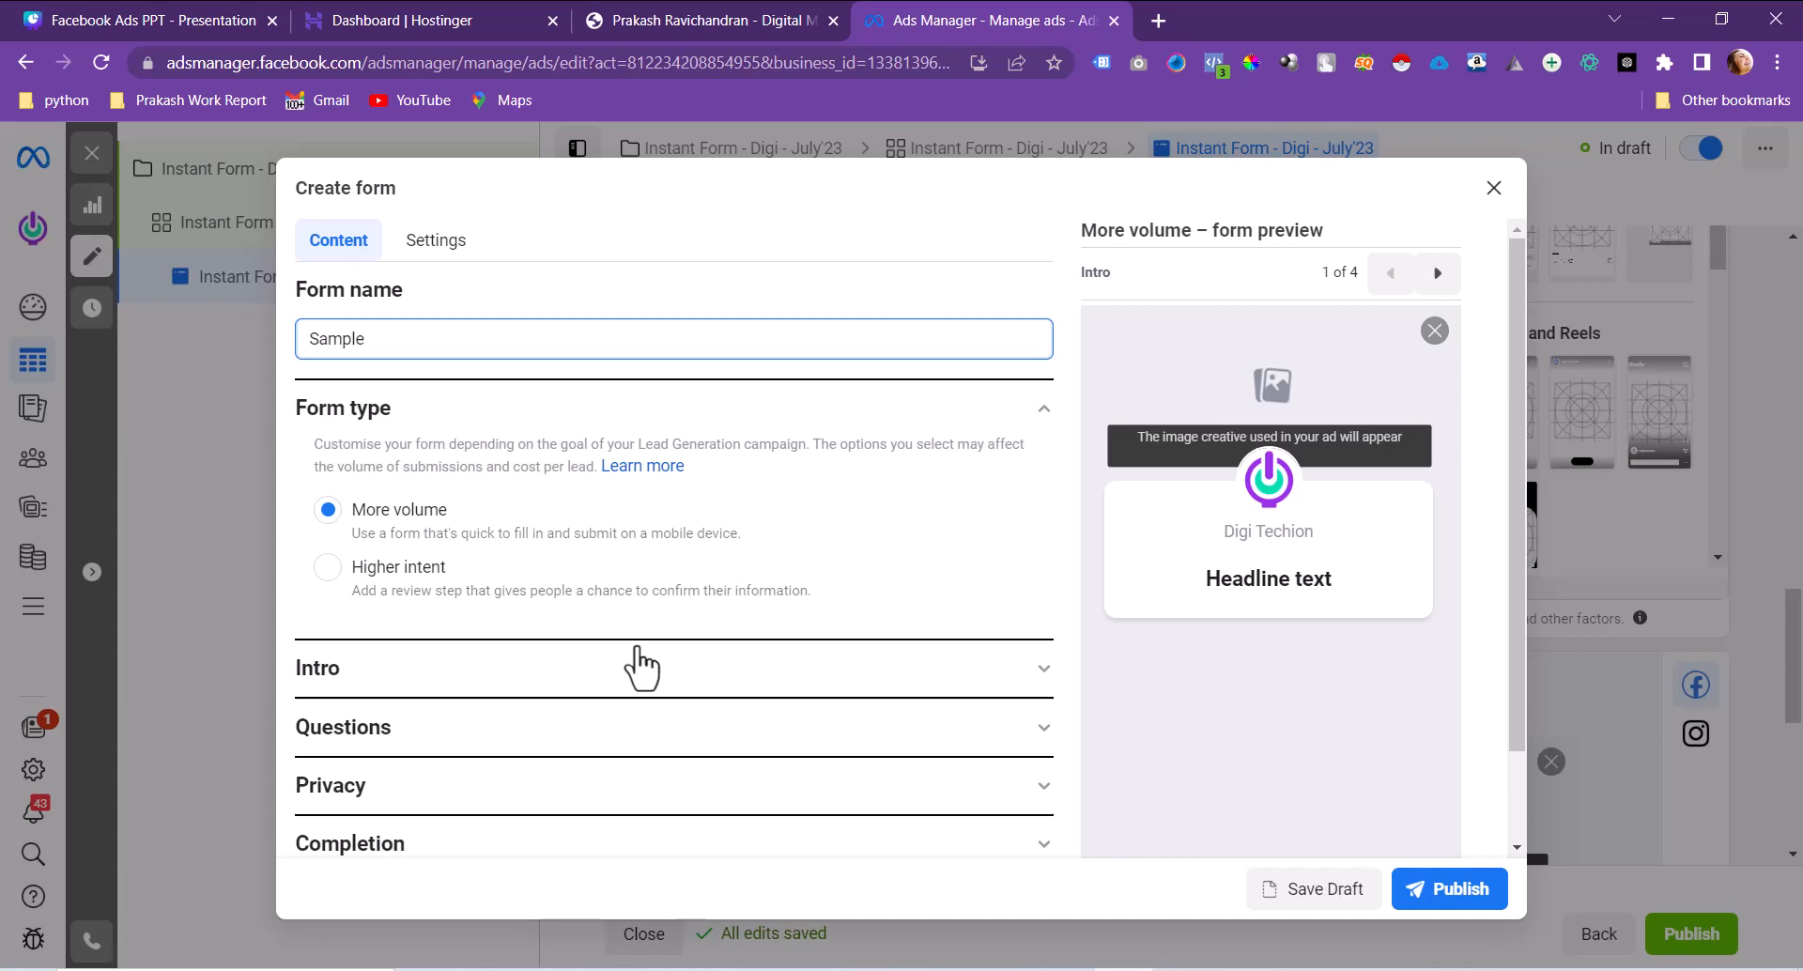
# Step: Expand the form's Intro section to the greeting headline, then open a new browser tab
pyautogui.click(624, 688)
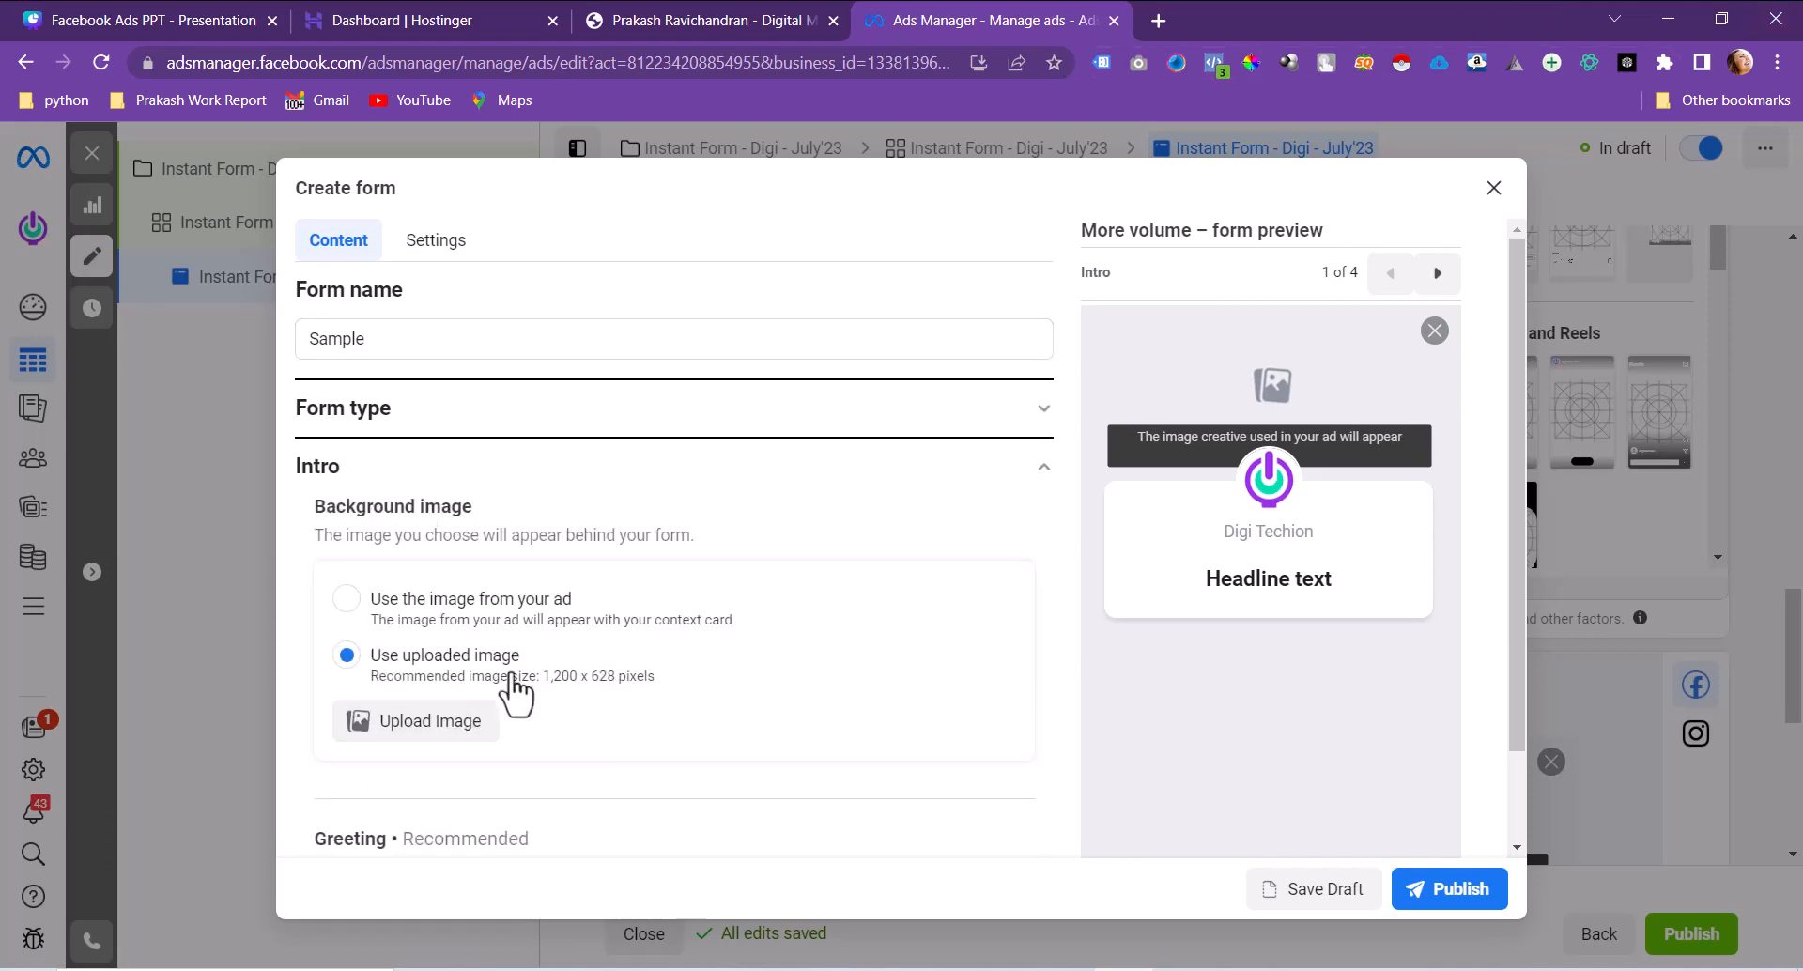
pyautogui.scroll(-2, 628, 644)
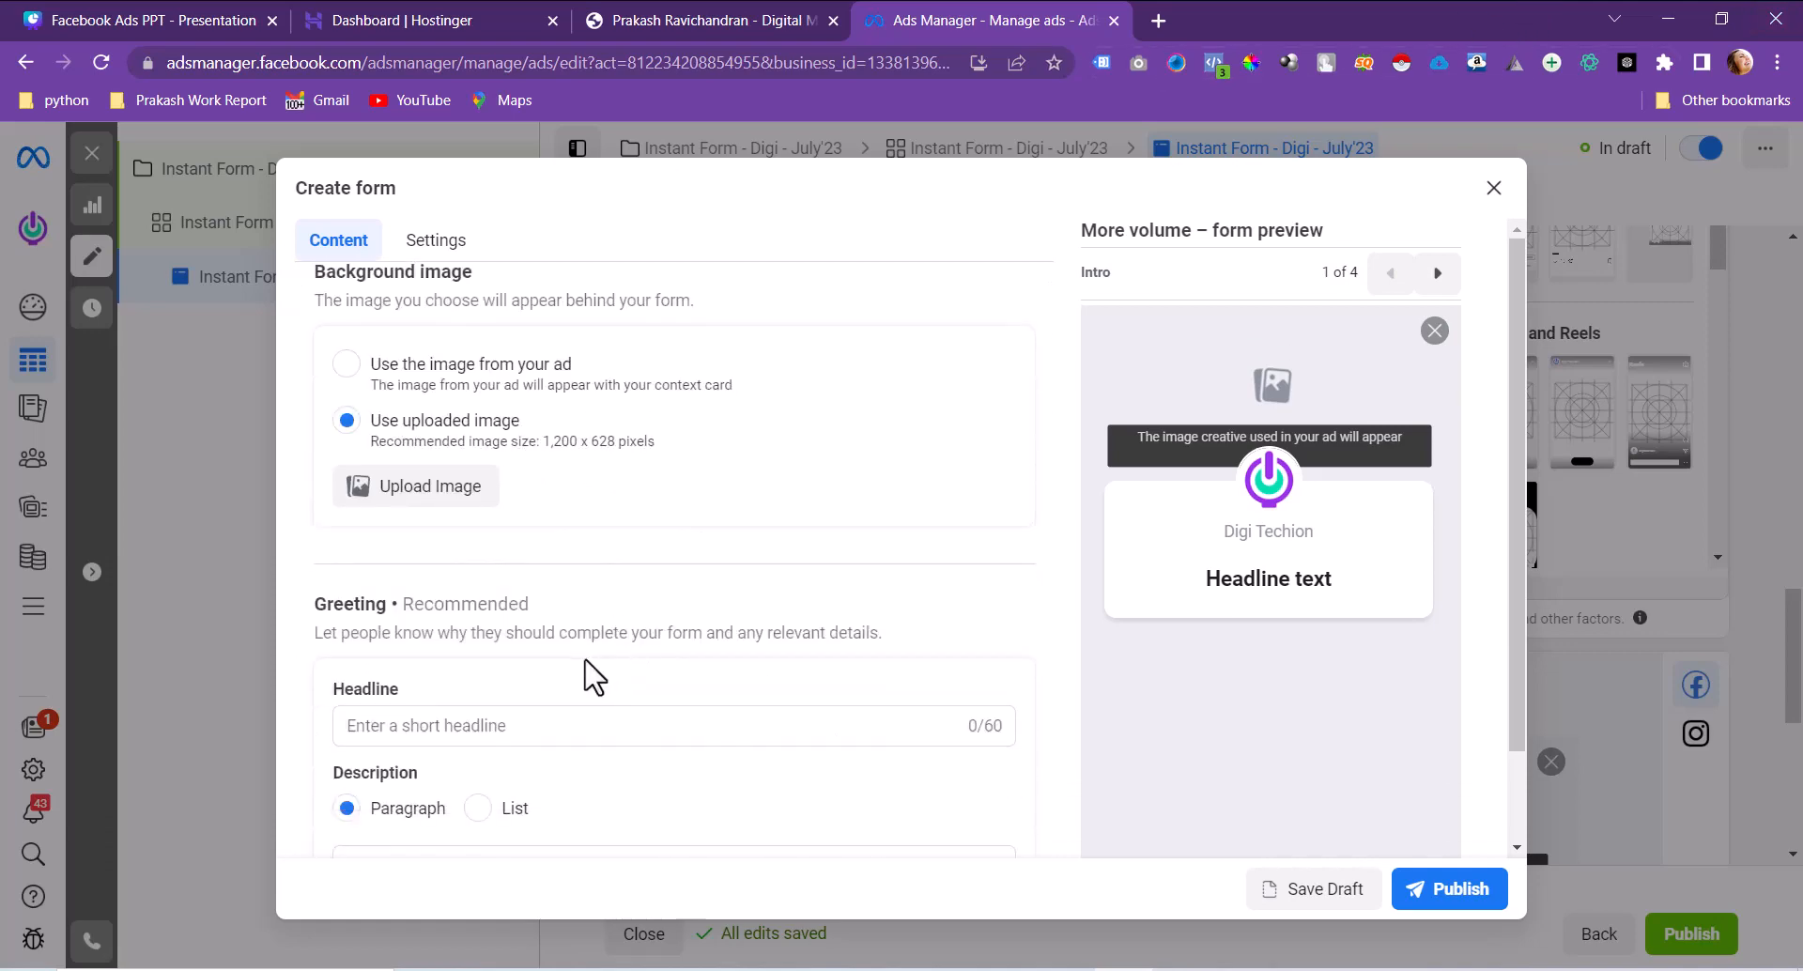
pyautogui.click(499, 720)
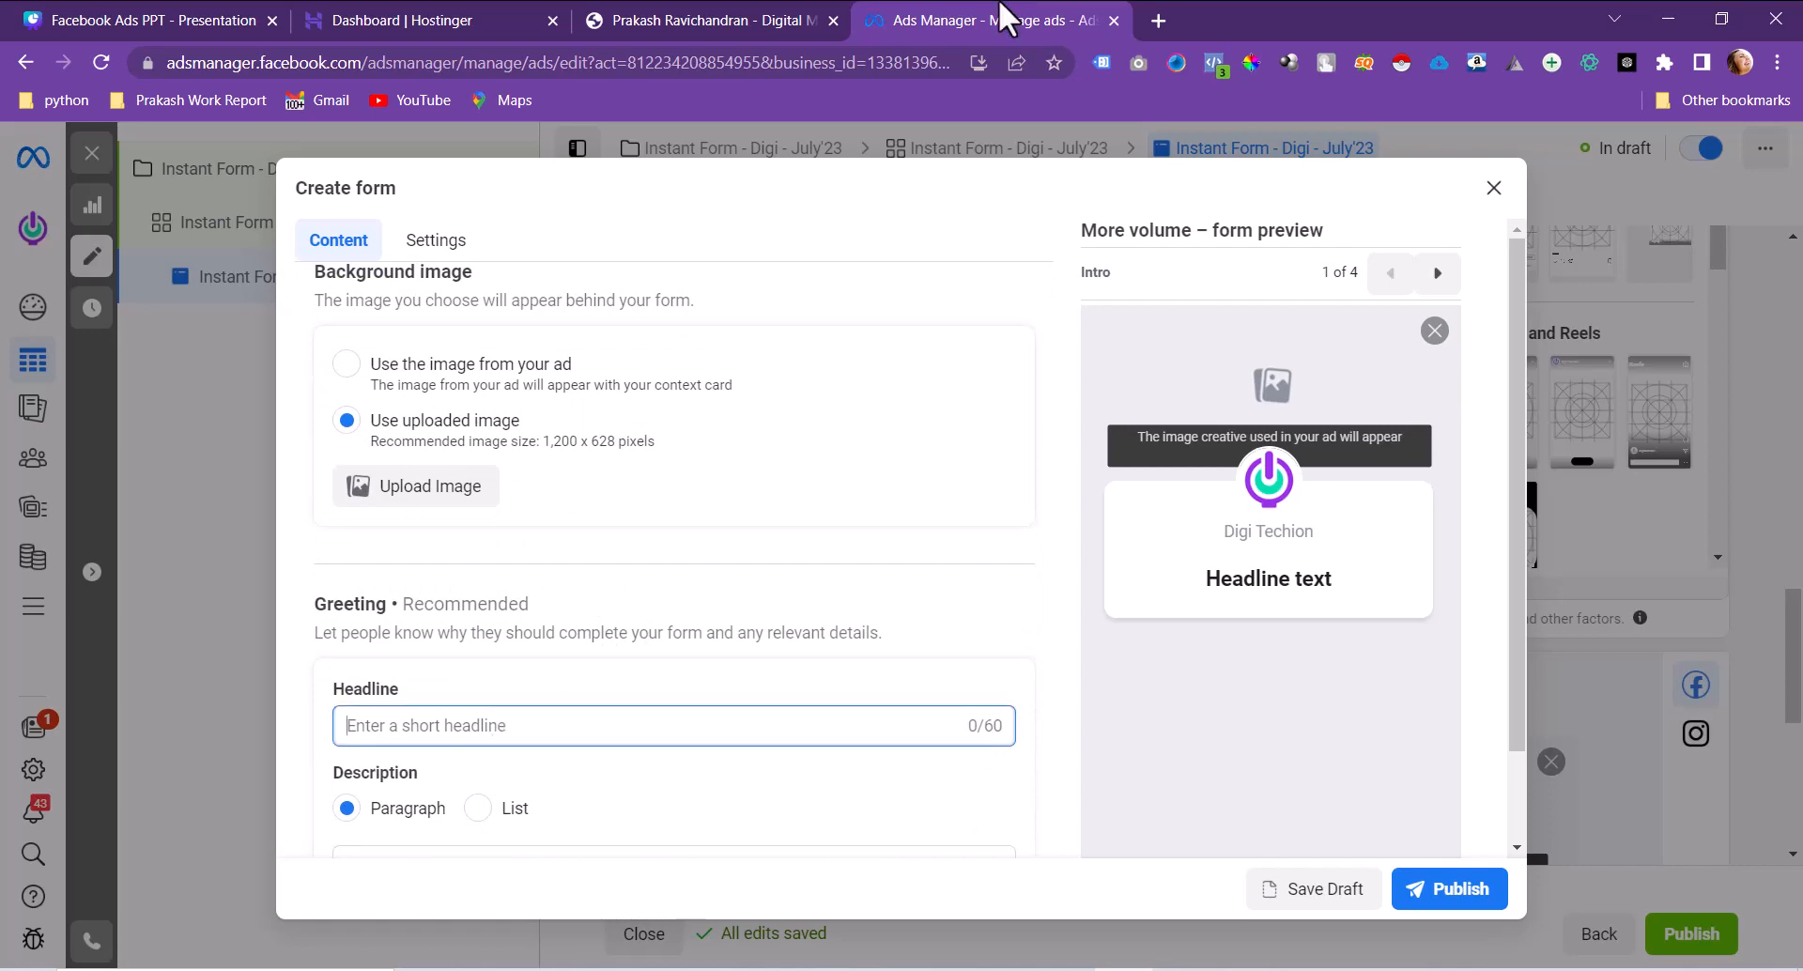
pyautogui.click(1147, 9)
# Step: In ChatGPT's Google Ads Workshop chat, copy the reply's workshop headline line
pyautogui.write('c')
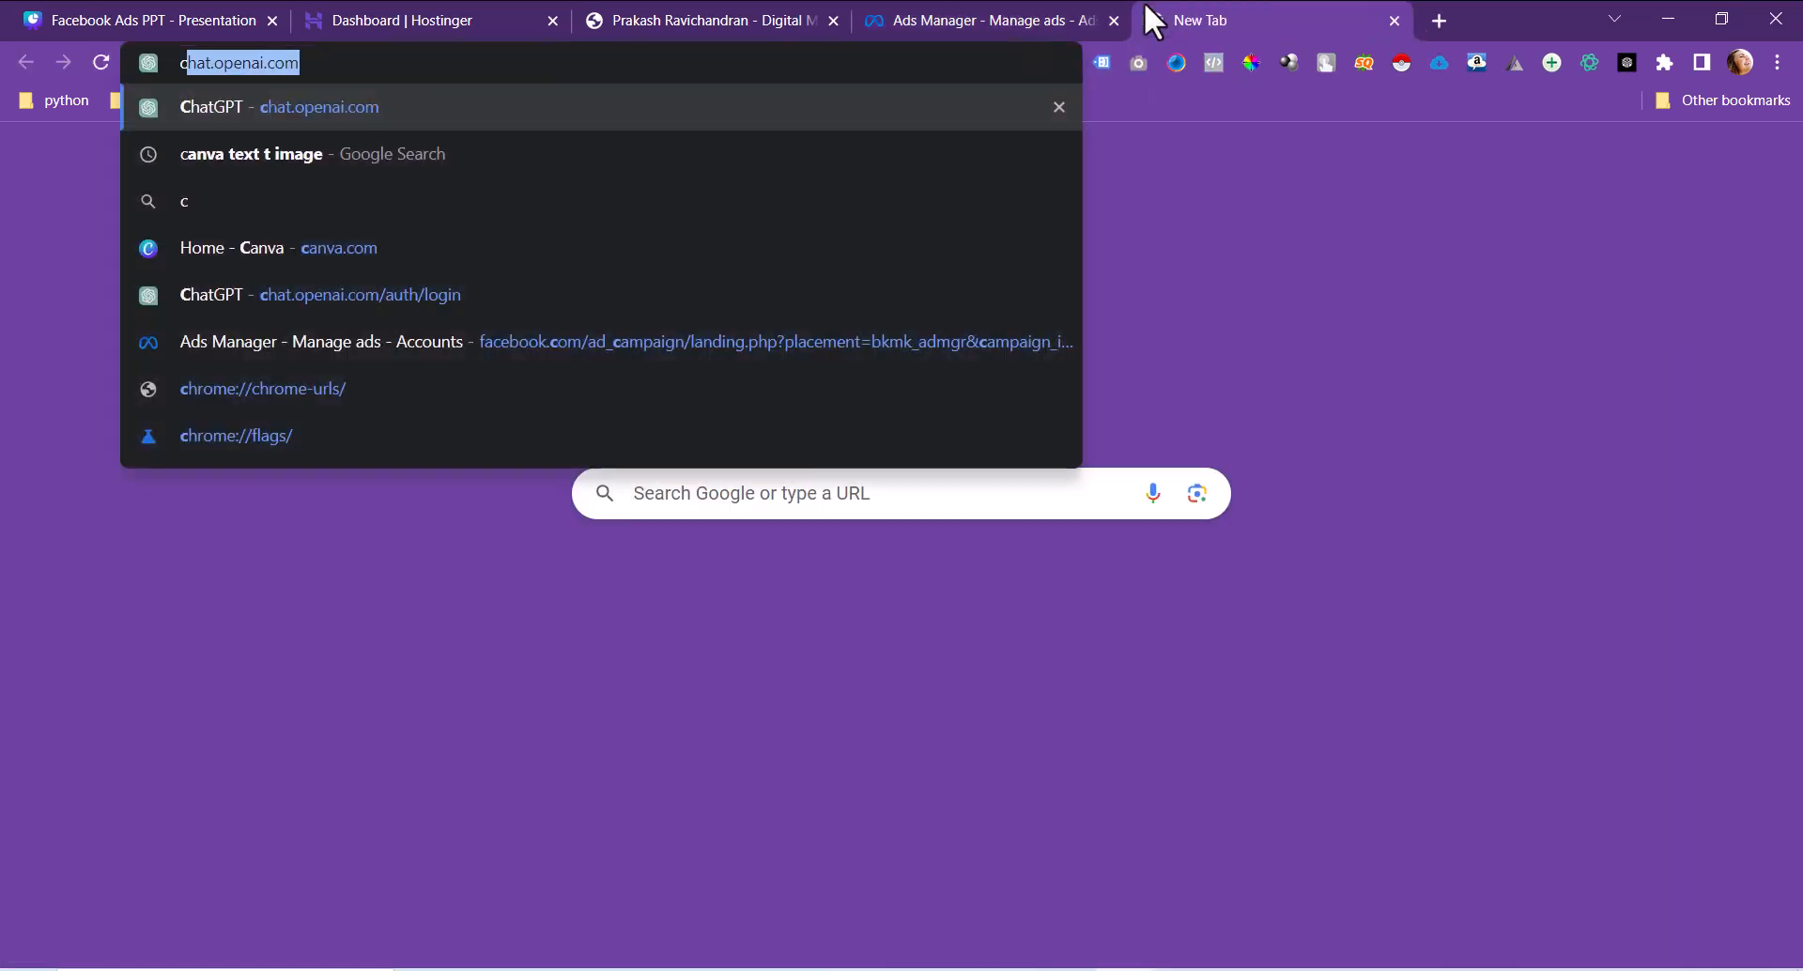
pyautogui.write('ha')
pyautogui.press('Return')
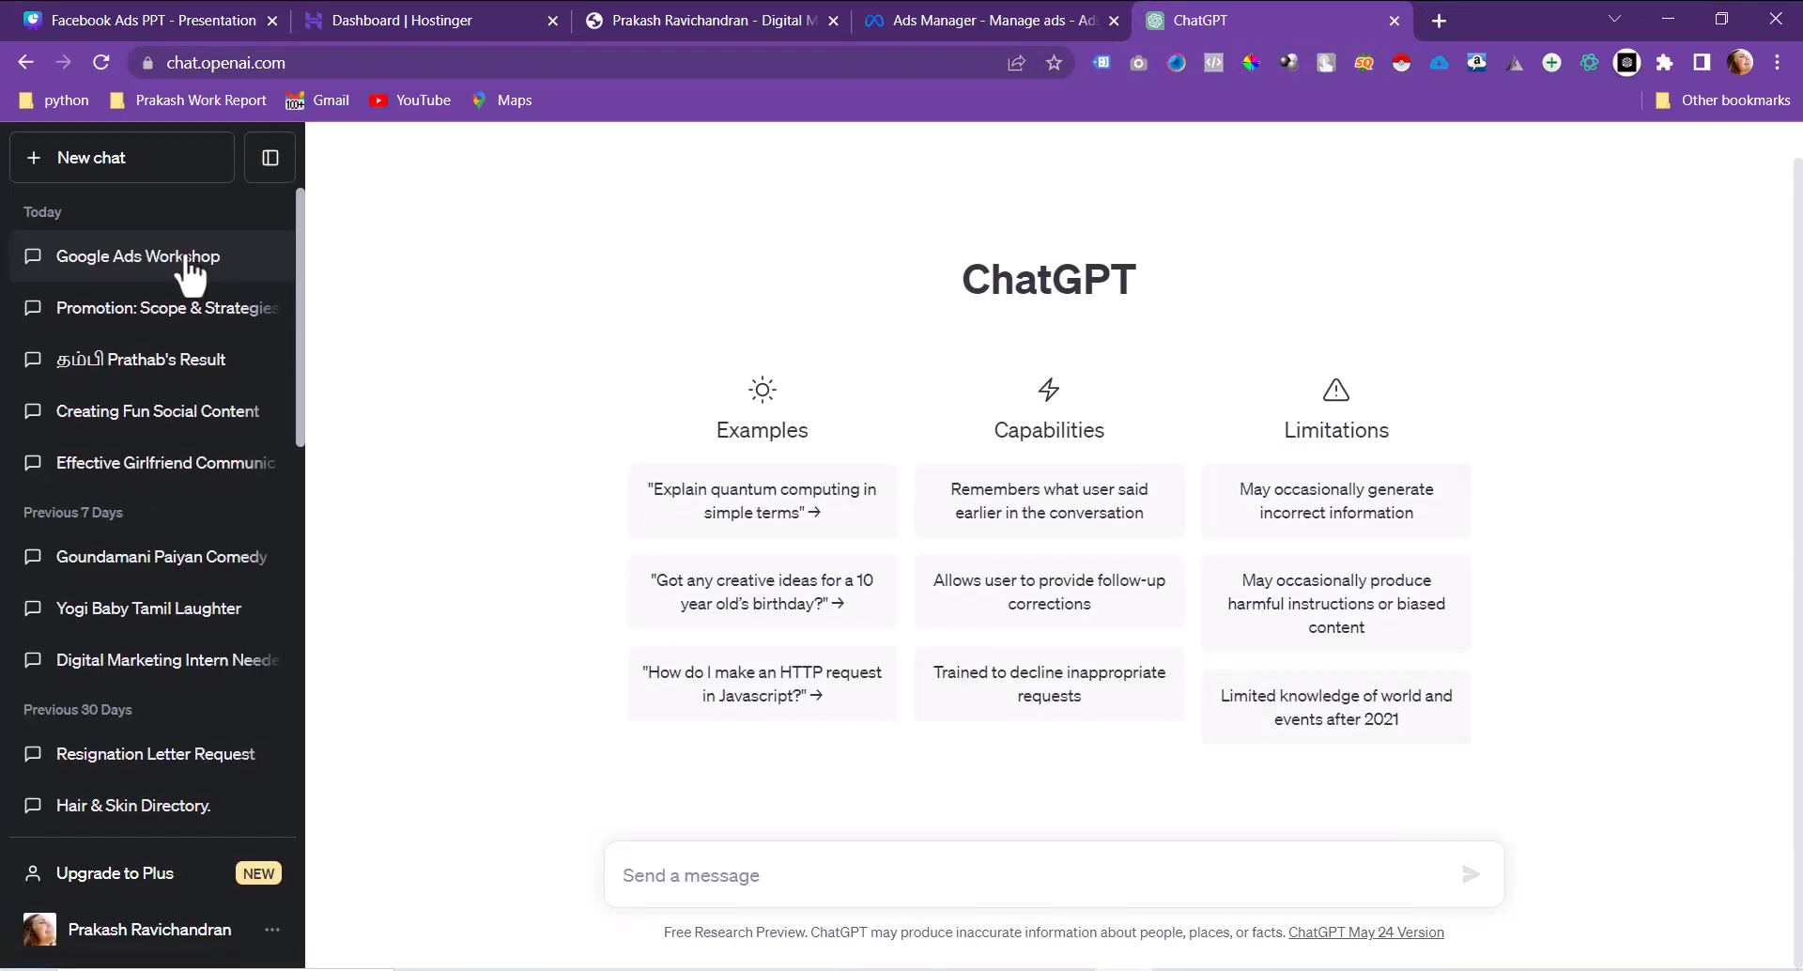
pyautogui.click(188, 261)
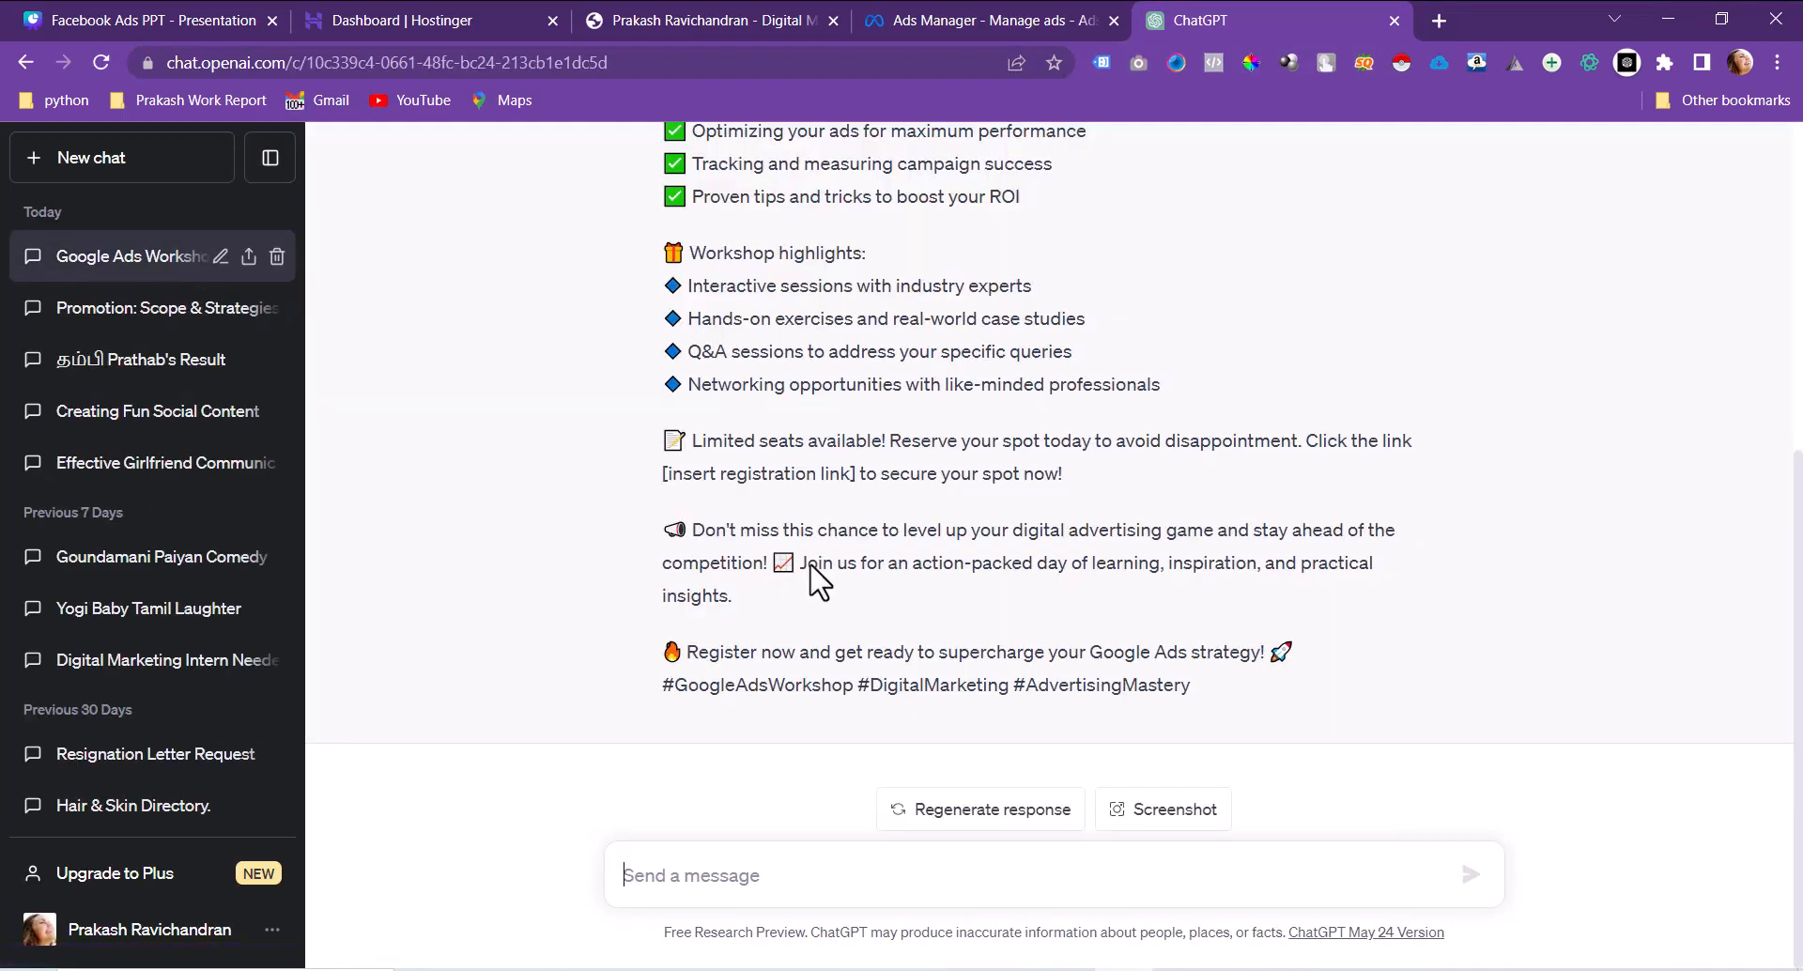
pyautogui.scroll(6, 817, 573)
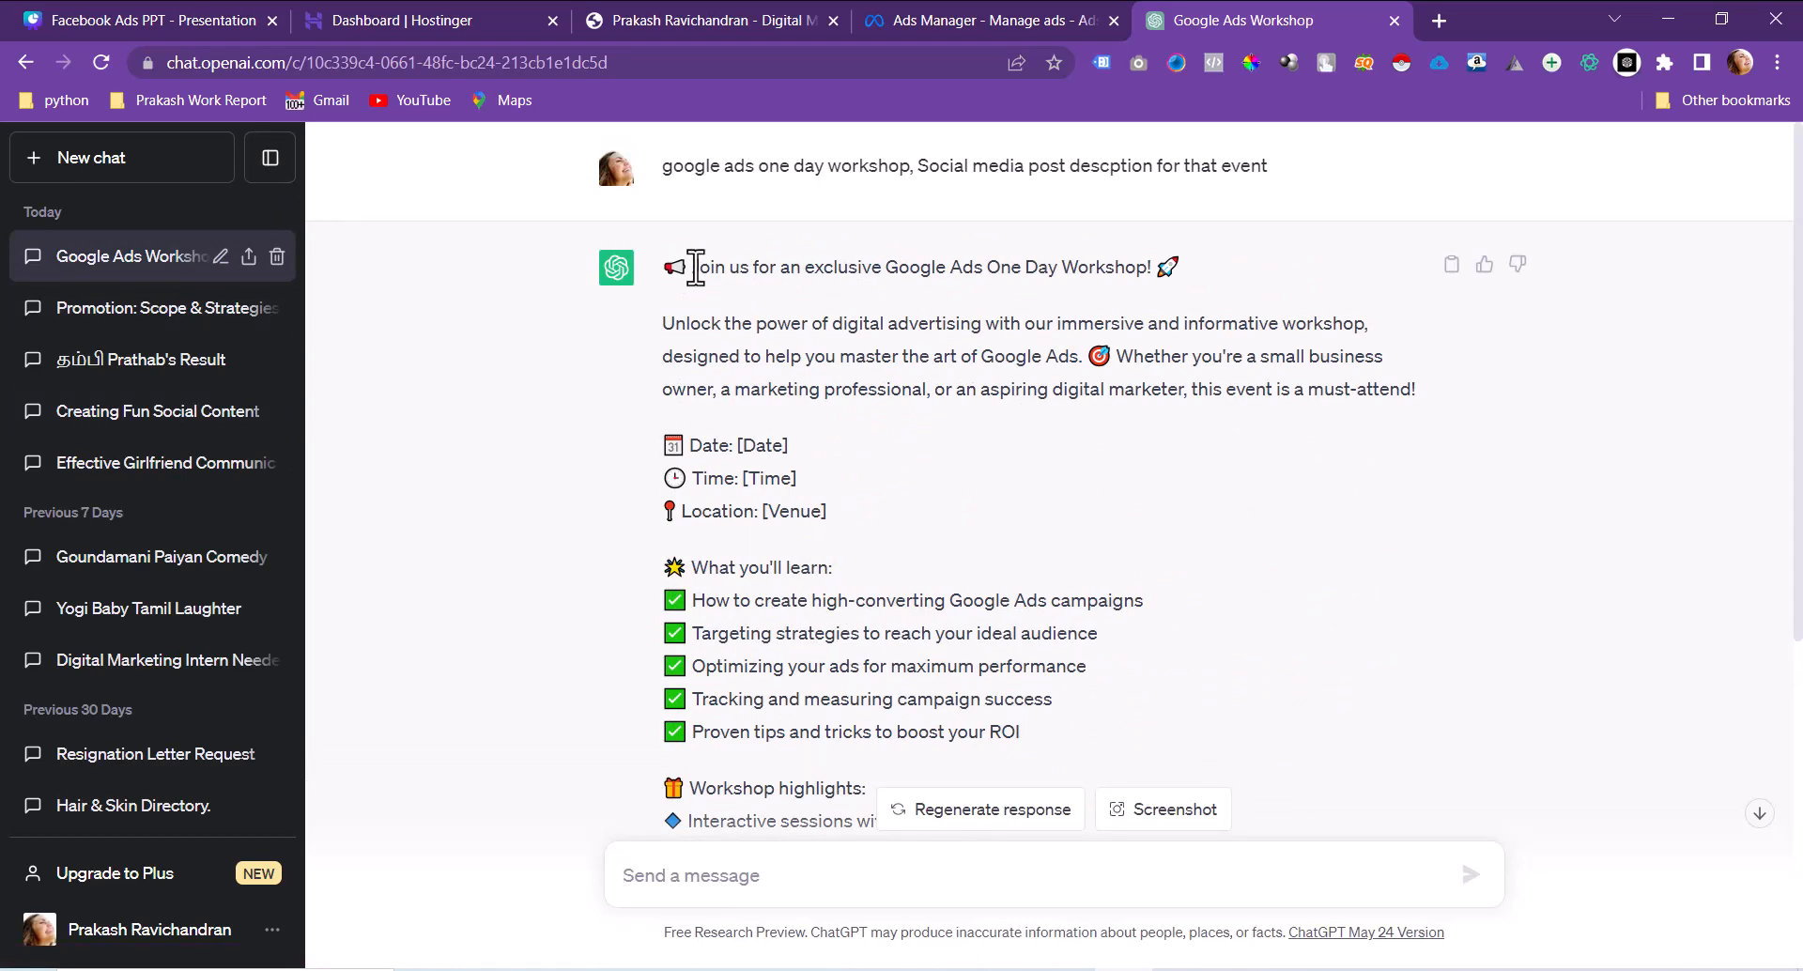
pyautogui.moveTo(695, 266); pyautogui.dragTo(1157, 267)
pyautogui.hotkey('ctrl', 'c')
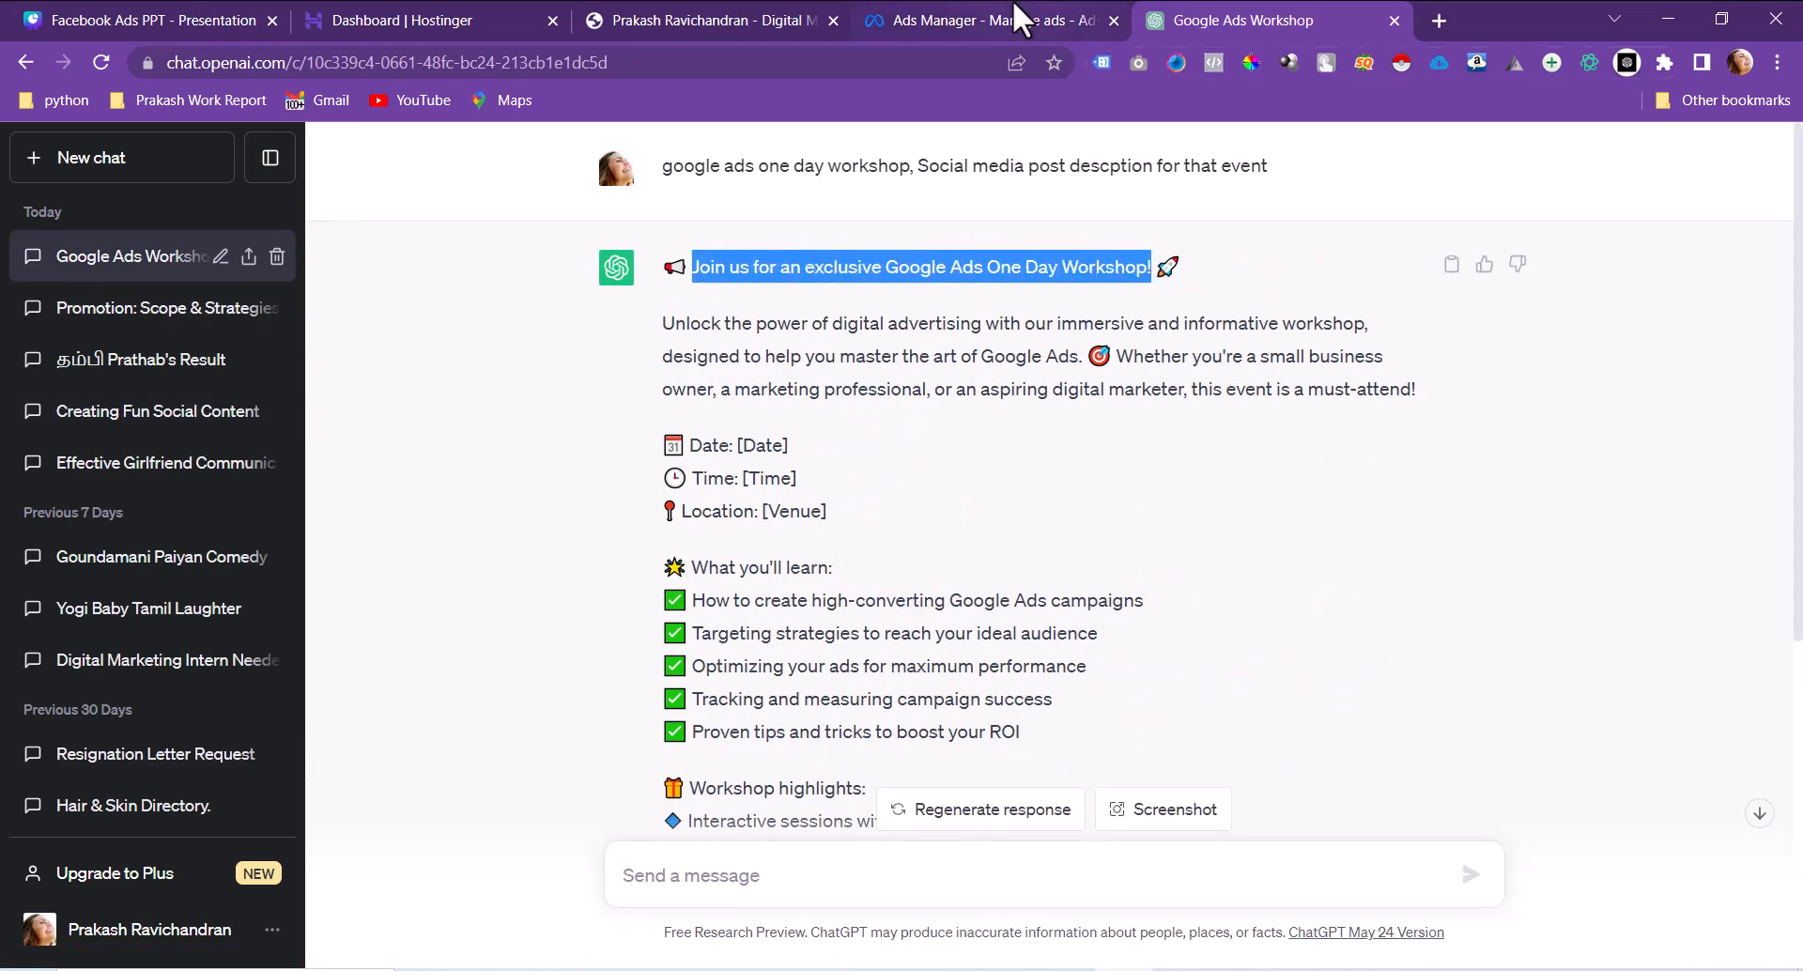
pyautogui.click(1014, 19)
# Step: Paste the workshop headline into the greeting Headline, ending it with an exclamation mark
pyautogui.click(712, 691)
pyautogui.hotkey('ctrl', 'v')
pyautogui.scroll(-3, 712, 690)
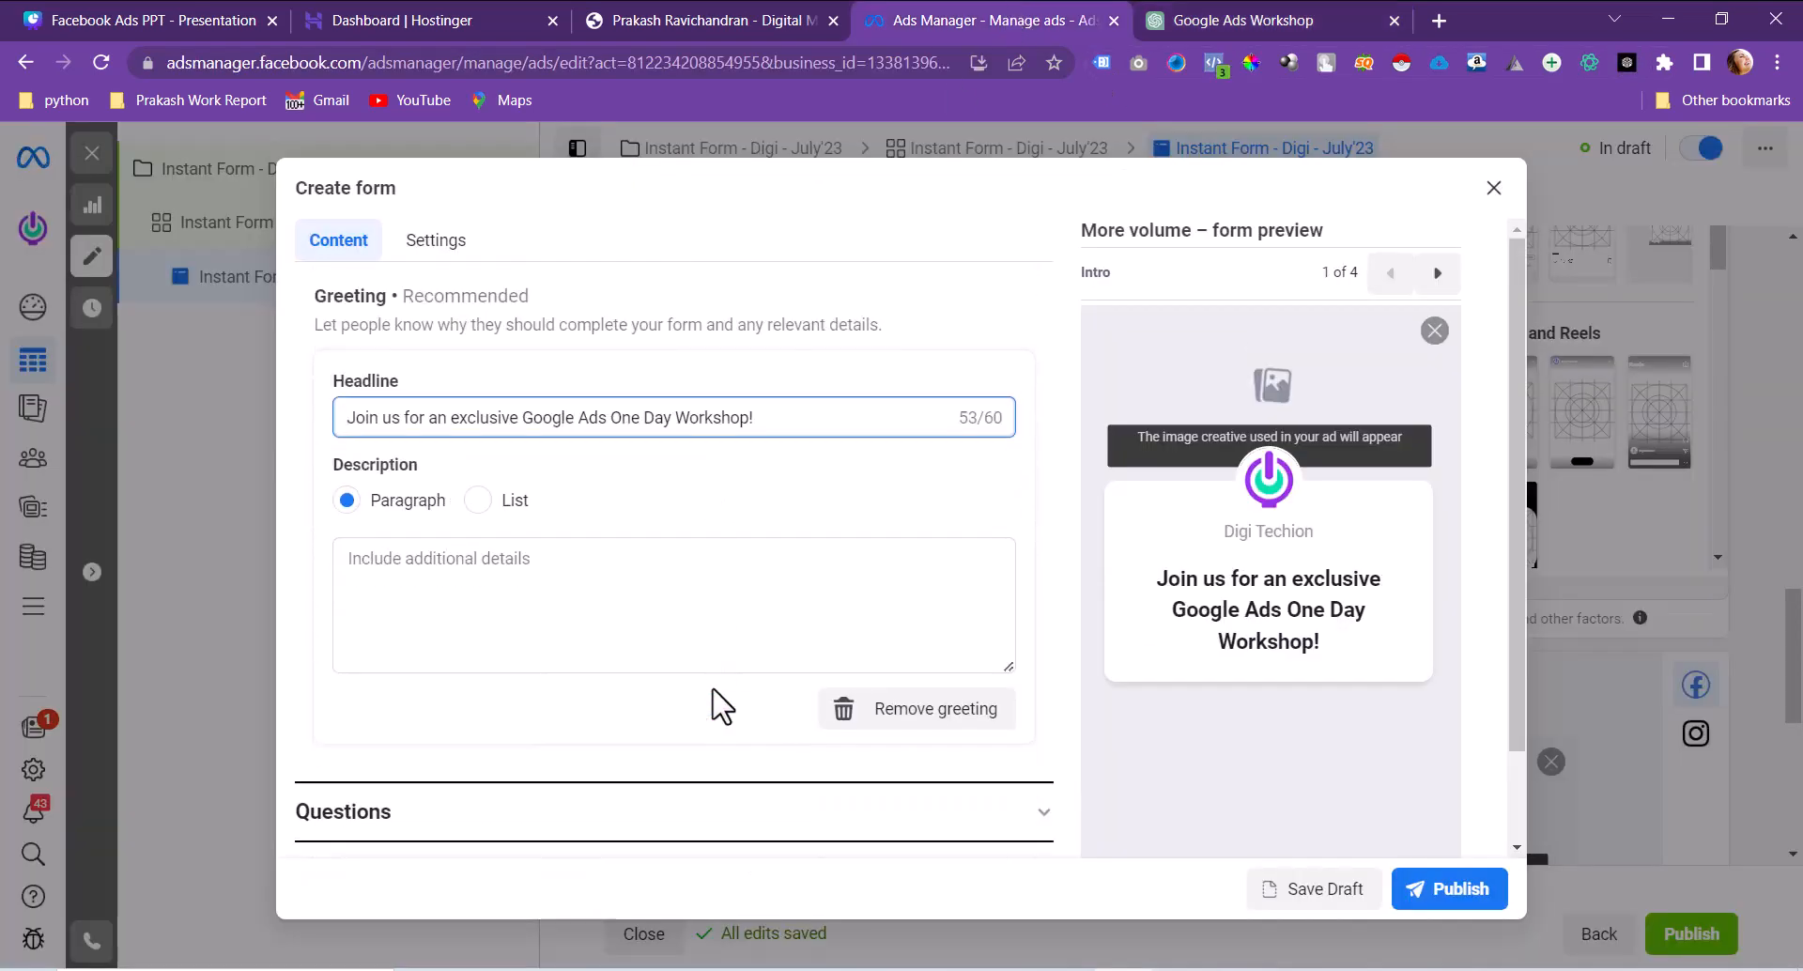
pyautogui.press('BackSpace')
pyautogui.write('.')
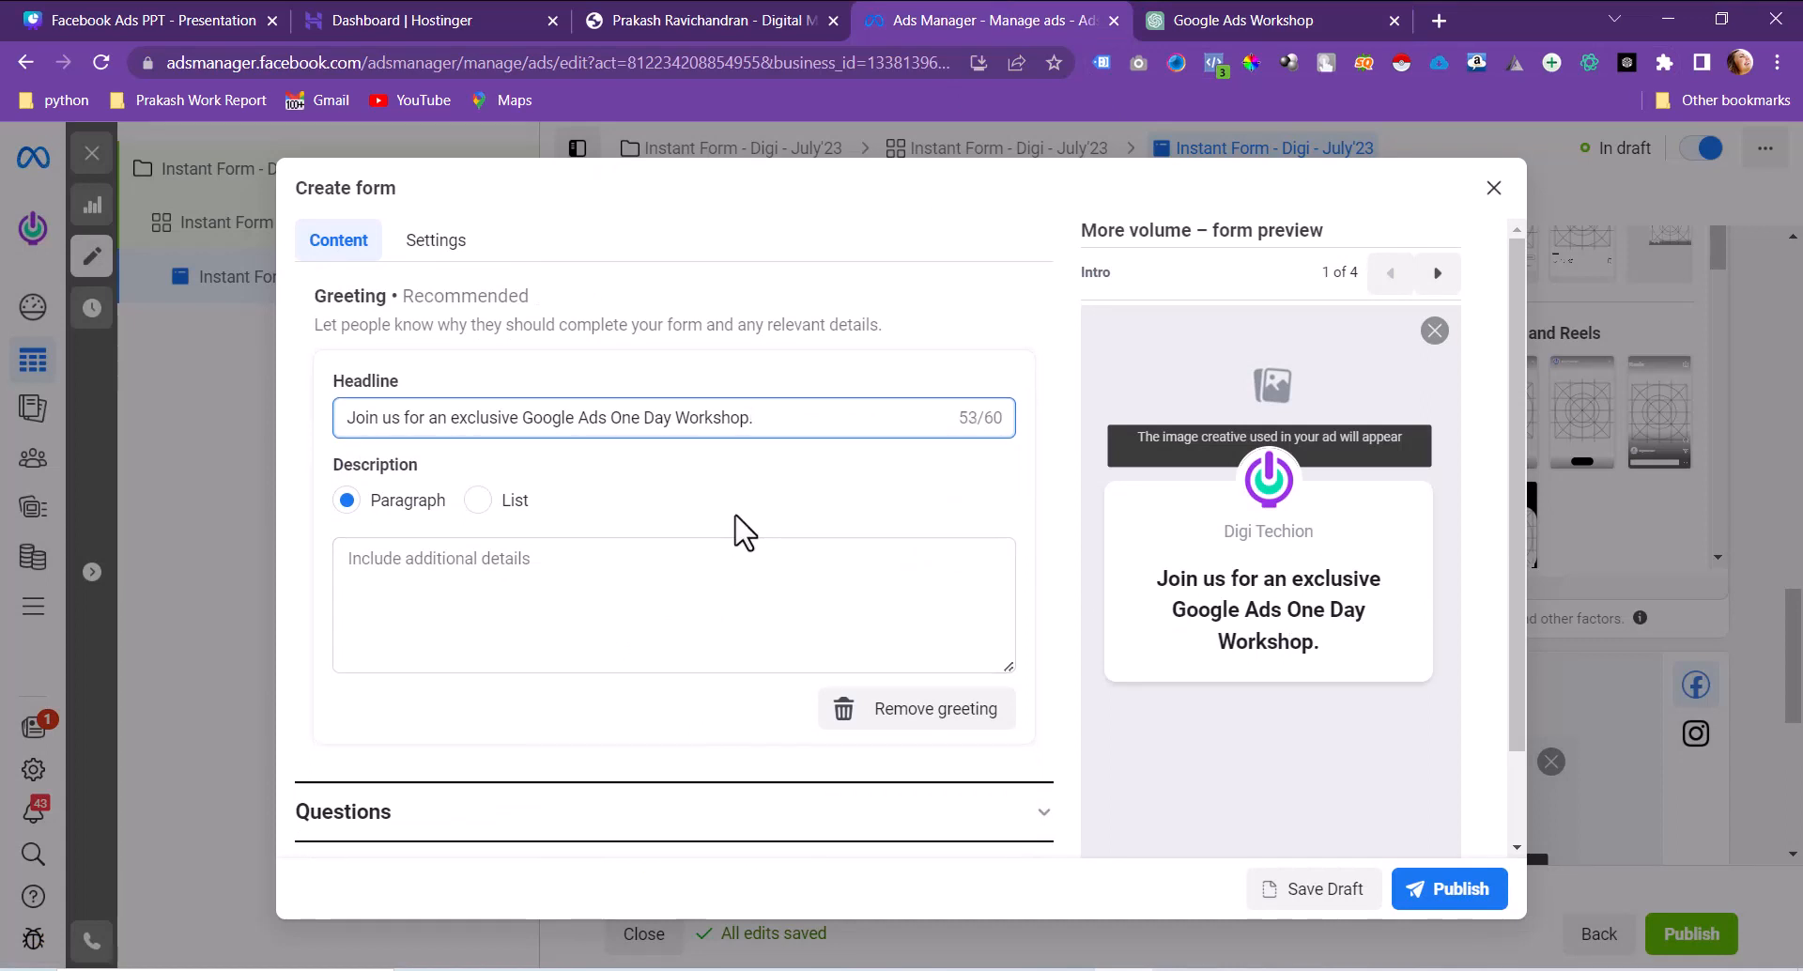
pyautogui.click(700, 540)
pyautogui.click(783, 417)
pyautogui.press('BackSpace')
pyautogui.write('!')
# Step: Copy ChatGPT's 'Unlock the power…' paragraph into the greeting Description
pyautogui.click(1296, 20)
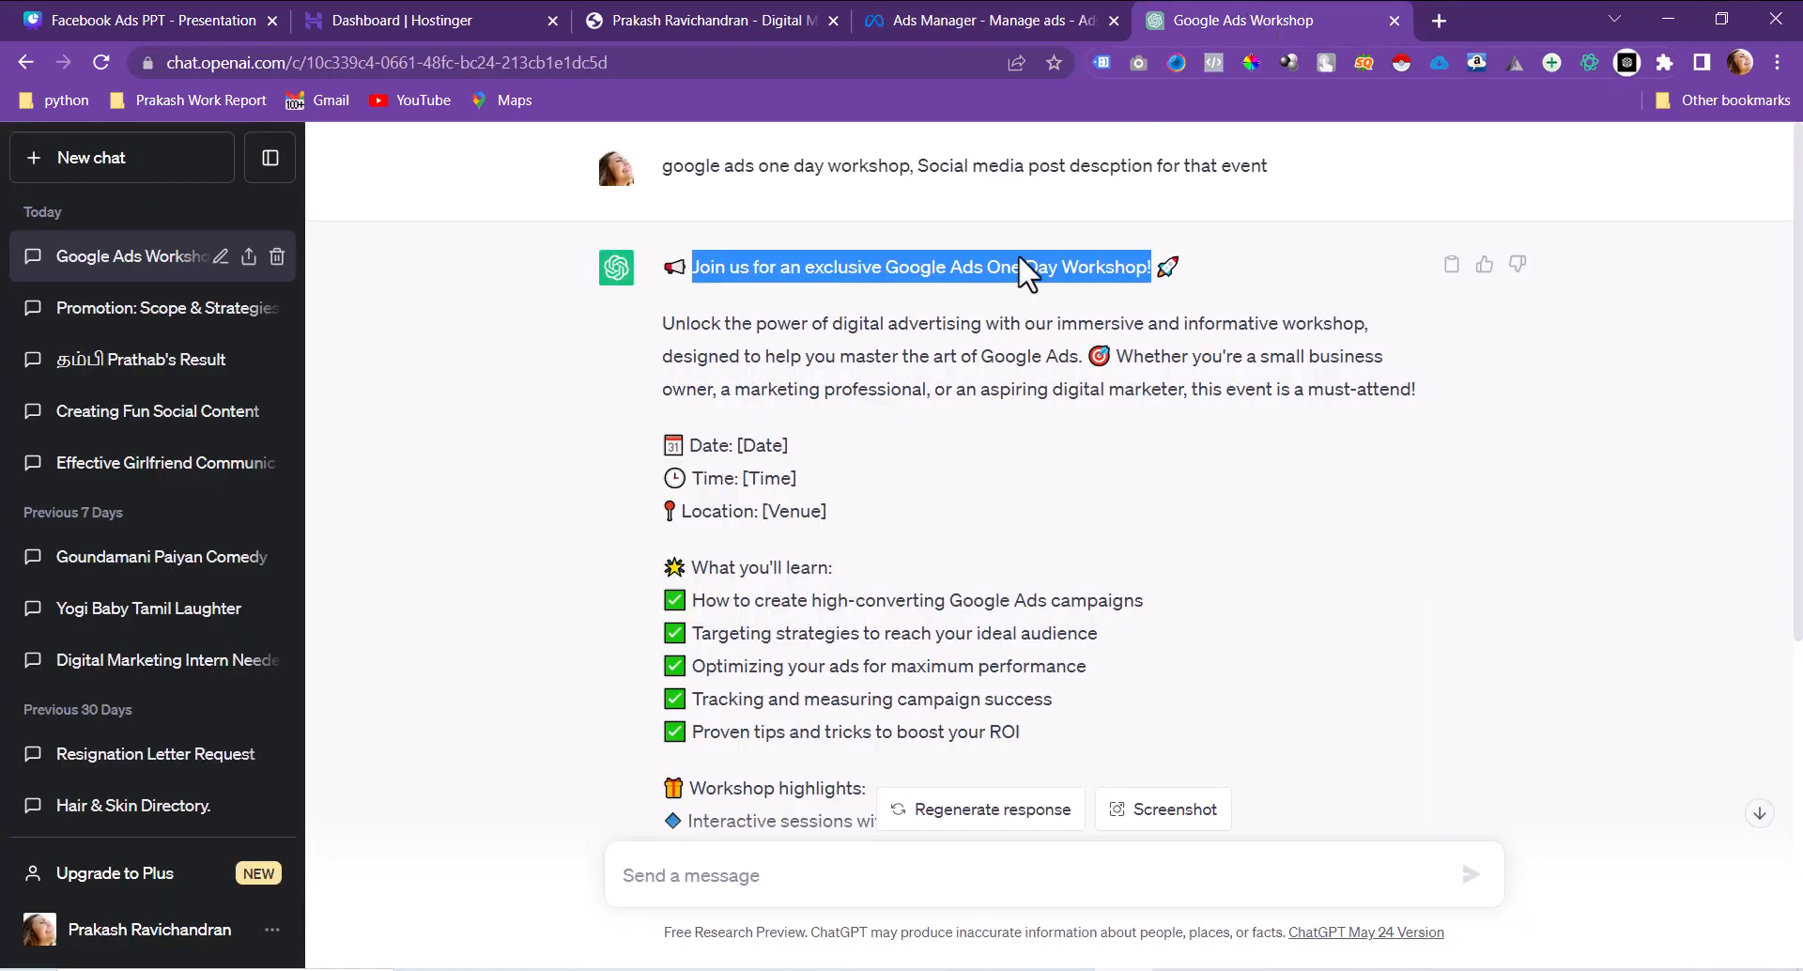
pyautogui.moveTo(663, 322); pyautogui.dragTo(1468, 394)
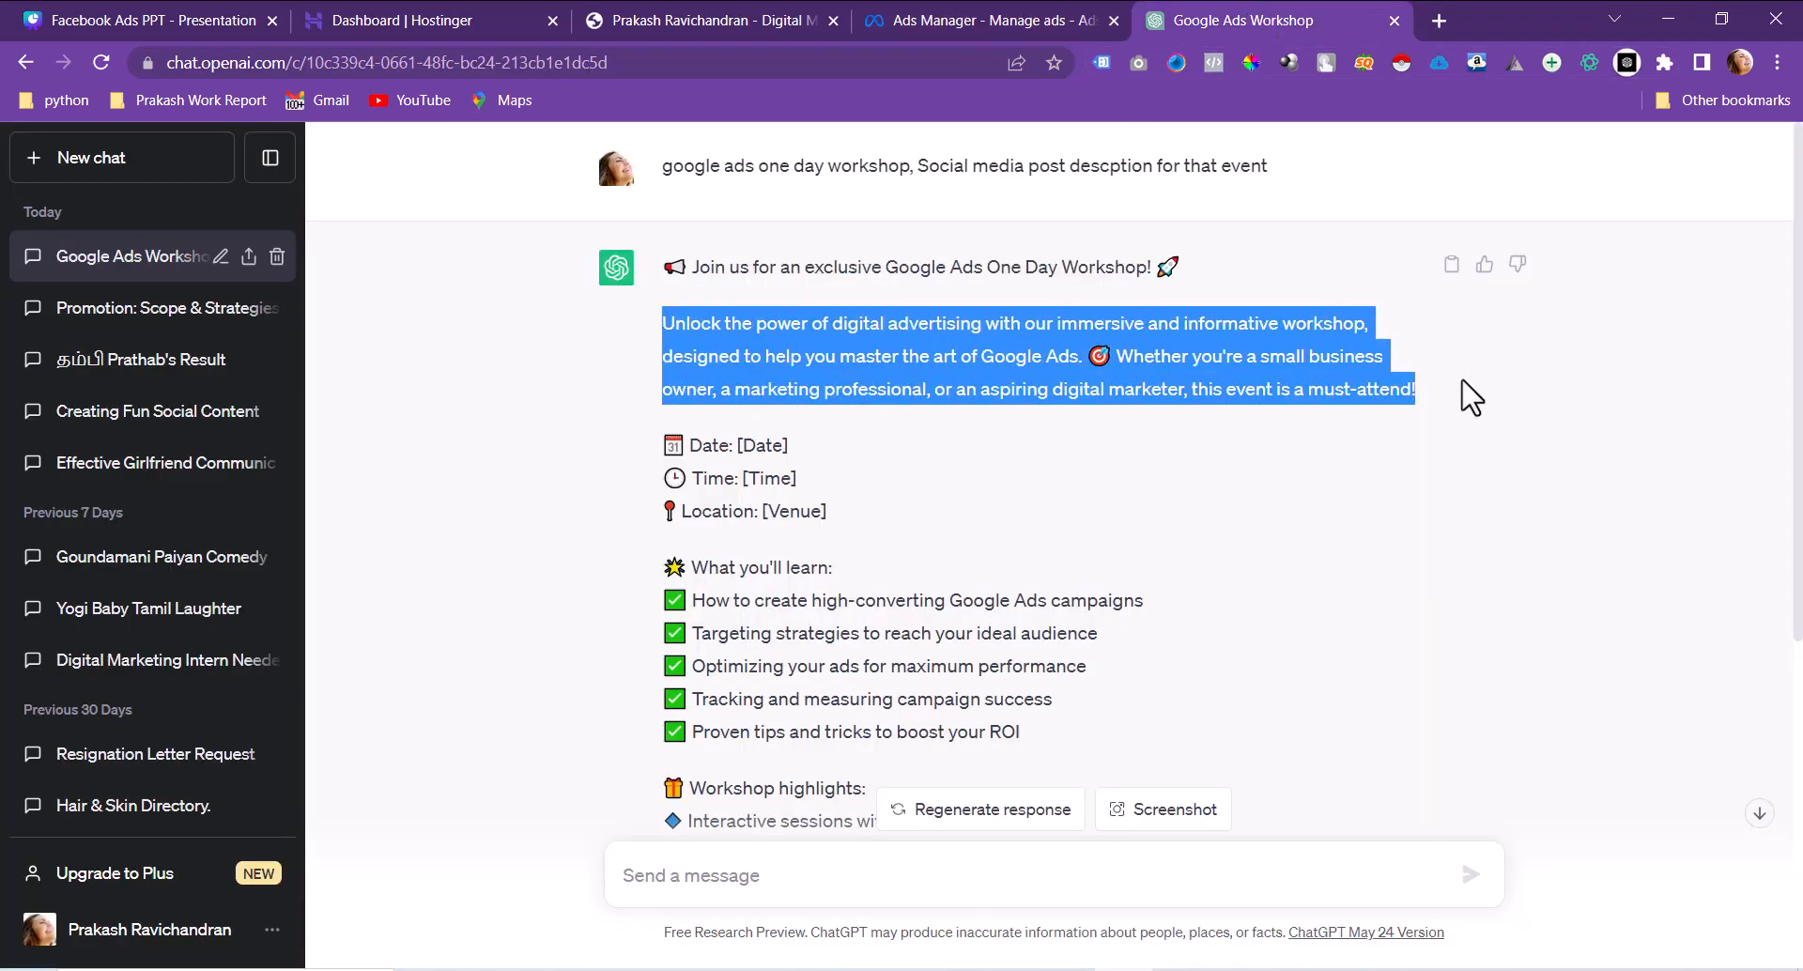
pyautogui.click(1001, 10)
pyautogui.click(494, 563)
pyautogui.write("Unlock the power of digital advertising with our immersive and informative workshop, designed to help you master the art of Google Ads. 🎯 Whether you're a small business owner, a marketing professional, or an aspiring digital marketer, this event is a must-attend!")
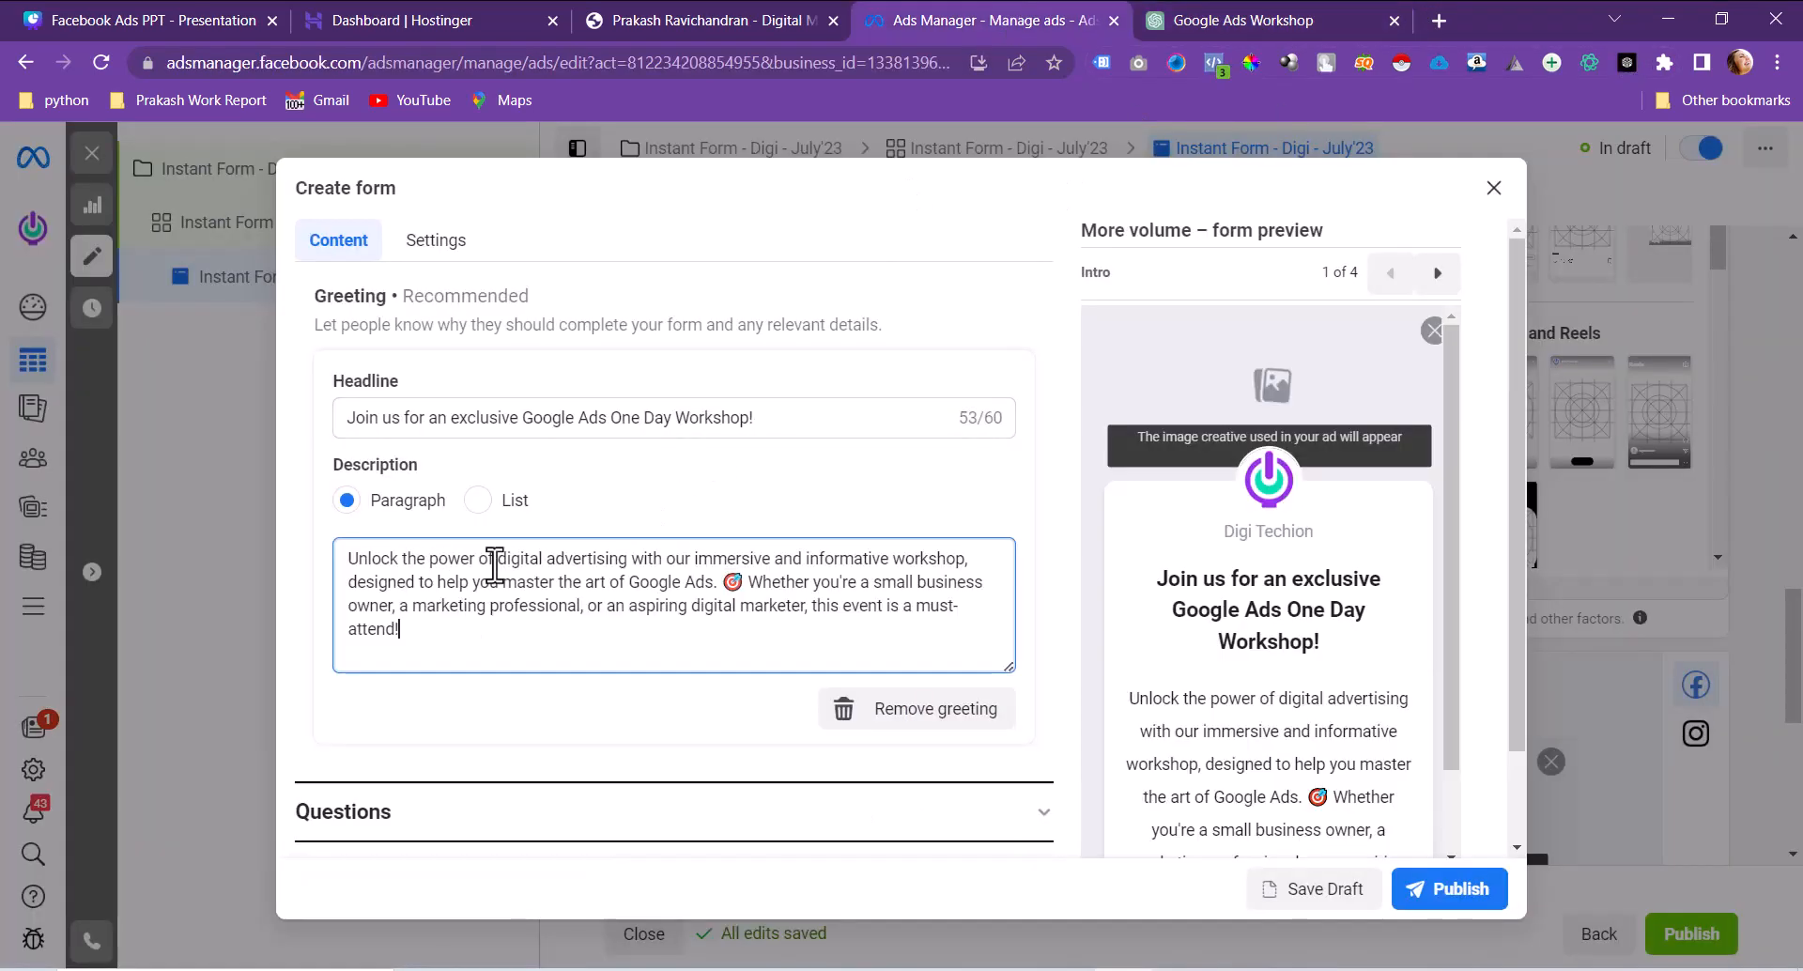
# Step: Expand the form's Questions section and point out the Custom and Prefill questions headings
pyautogui.scroll(-1, 688, 580)
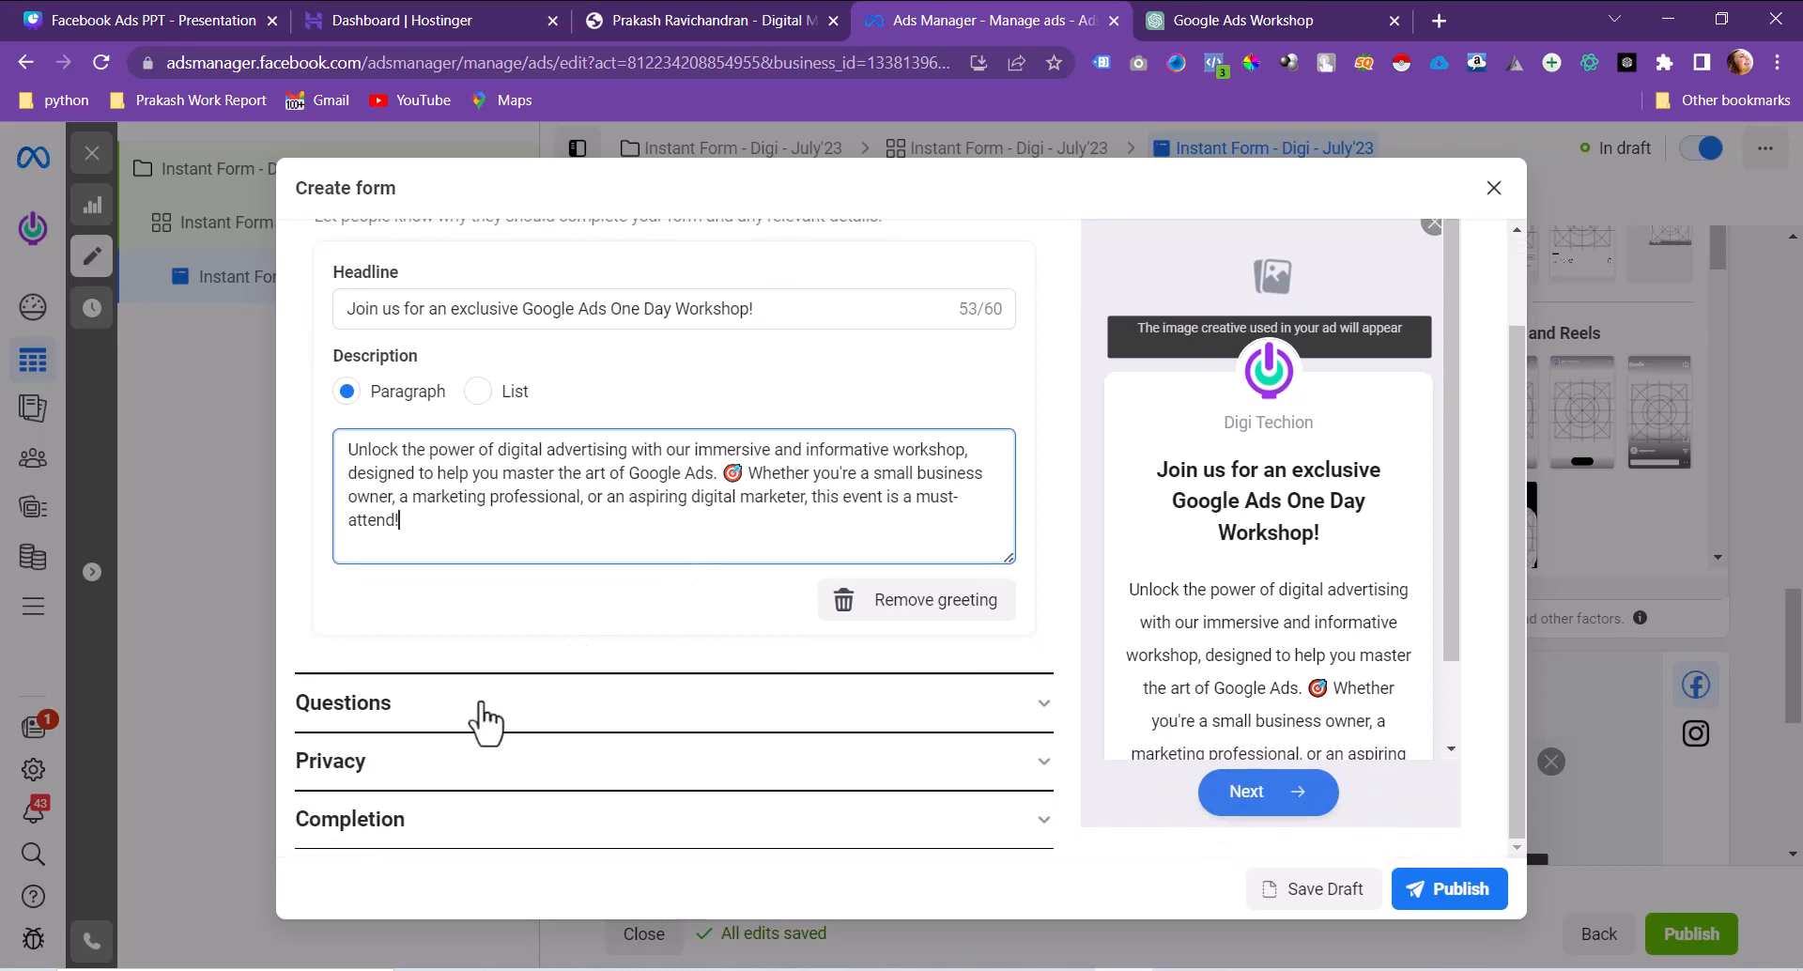
pyautogui.click(485, 719)
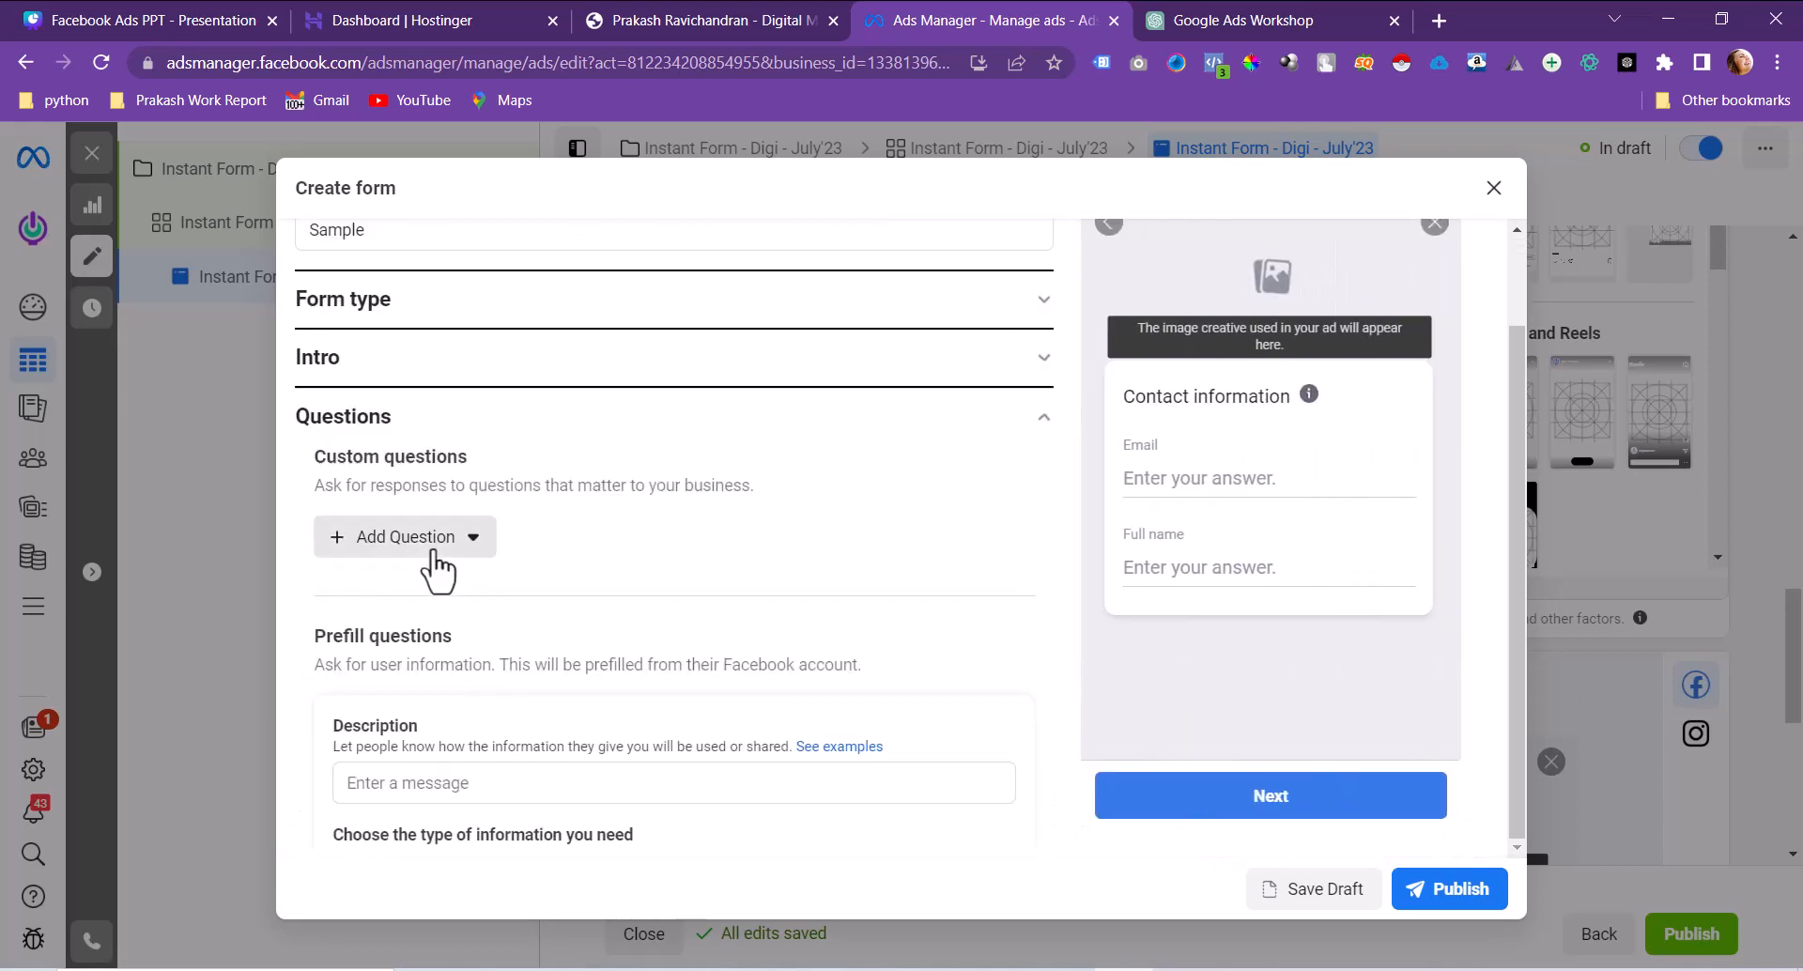
pyautogui.scroll(-1, 435, 563)
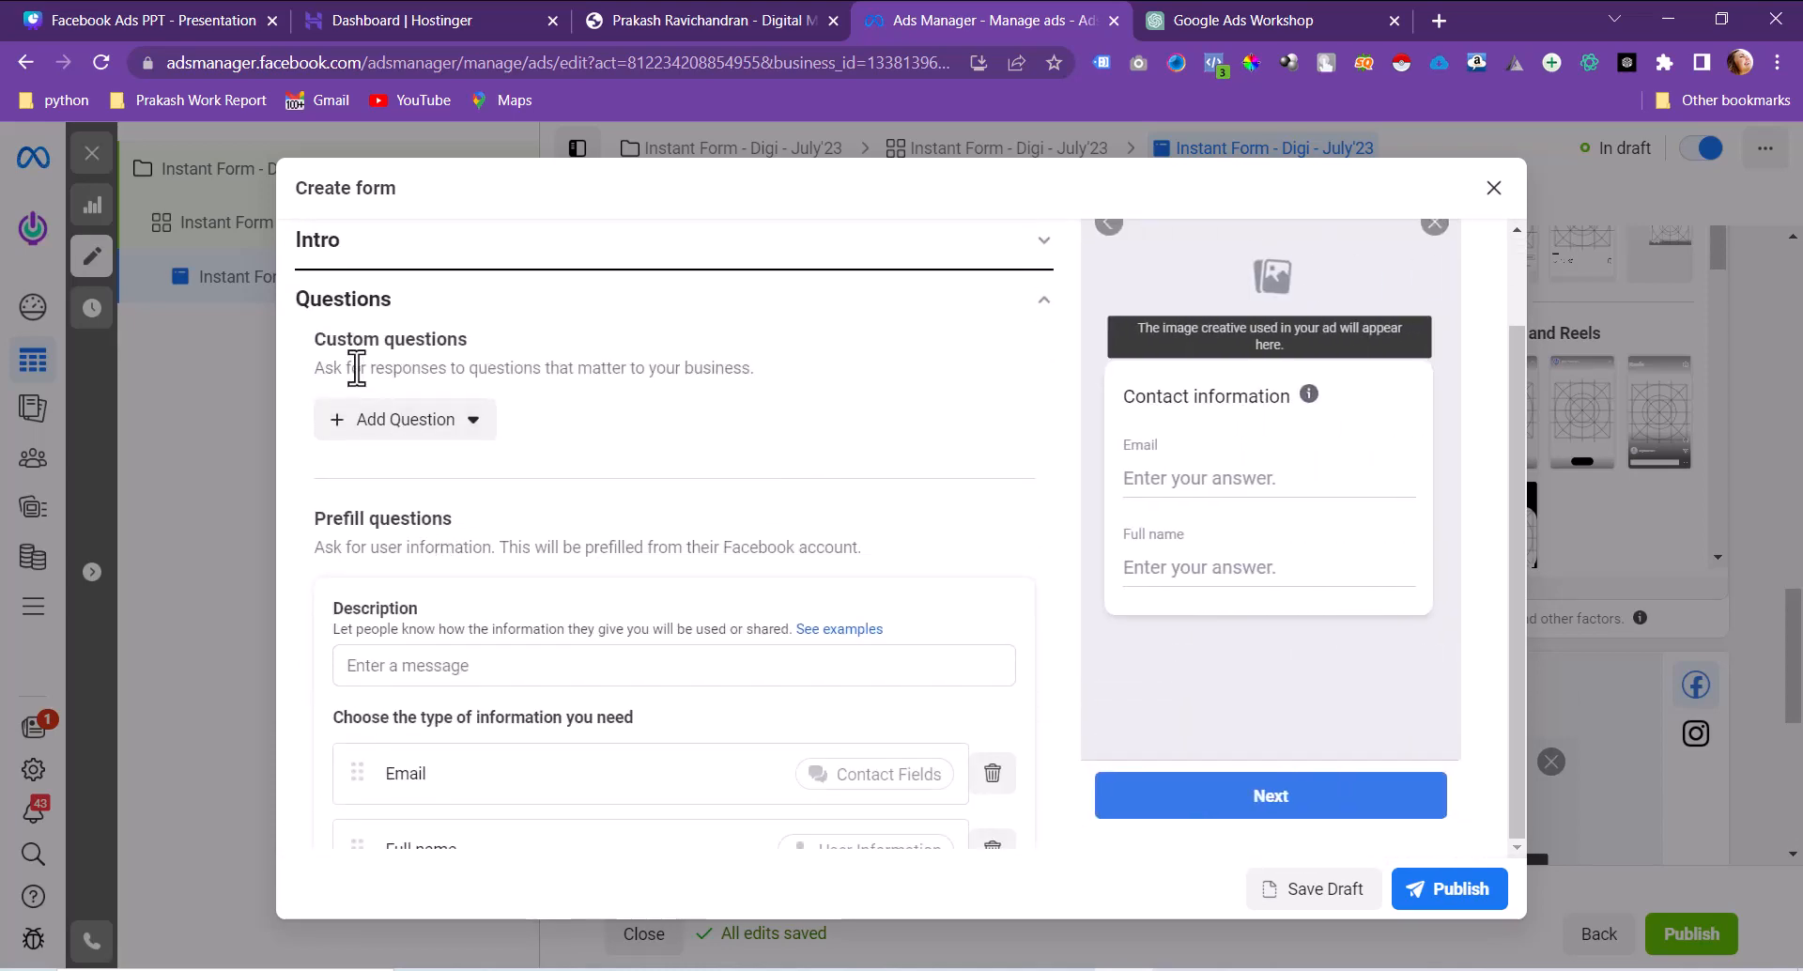
pyautogui.moveTo(311, 340); pyautogui.dragTo(482, 354)
pyautogui.moveTo(313, 518); pyautogui.dragTo(465, 528)
pyautogui.scroll(-2, 521, 544)
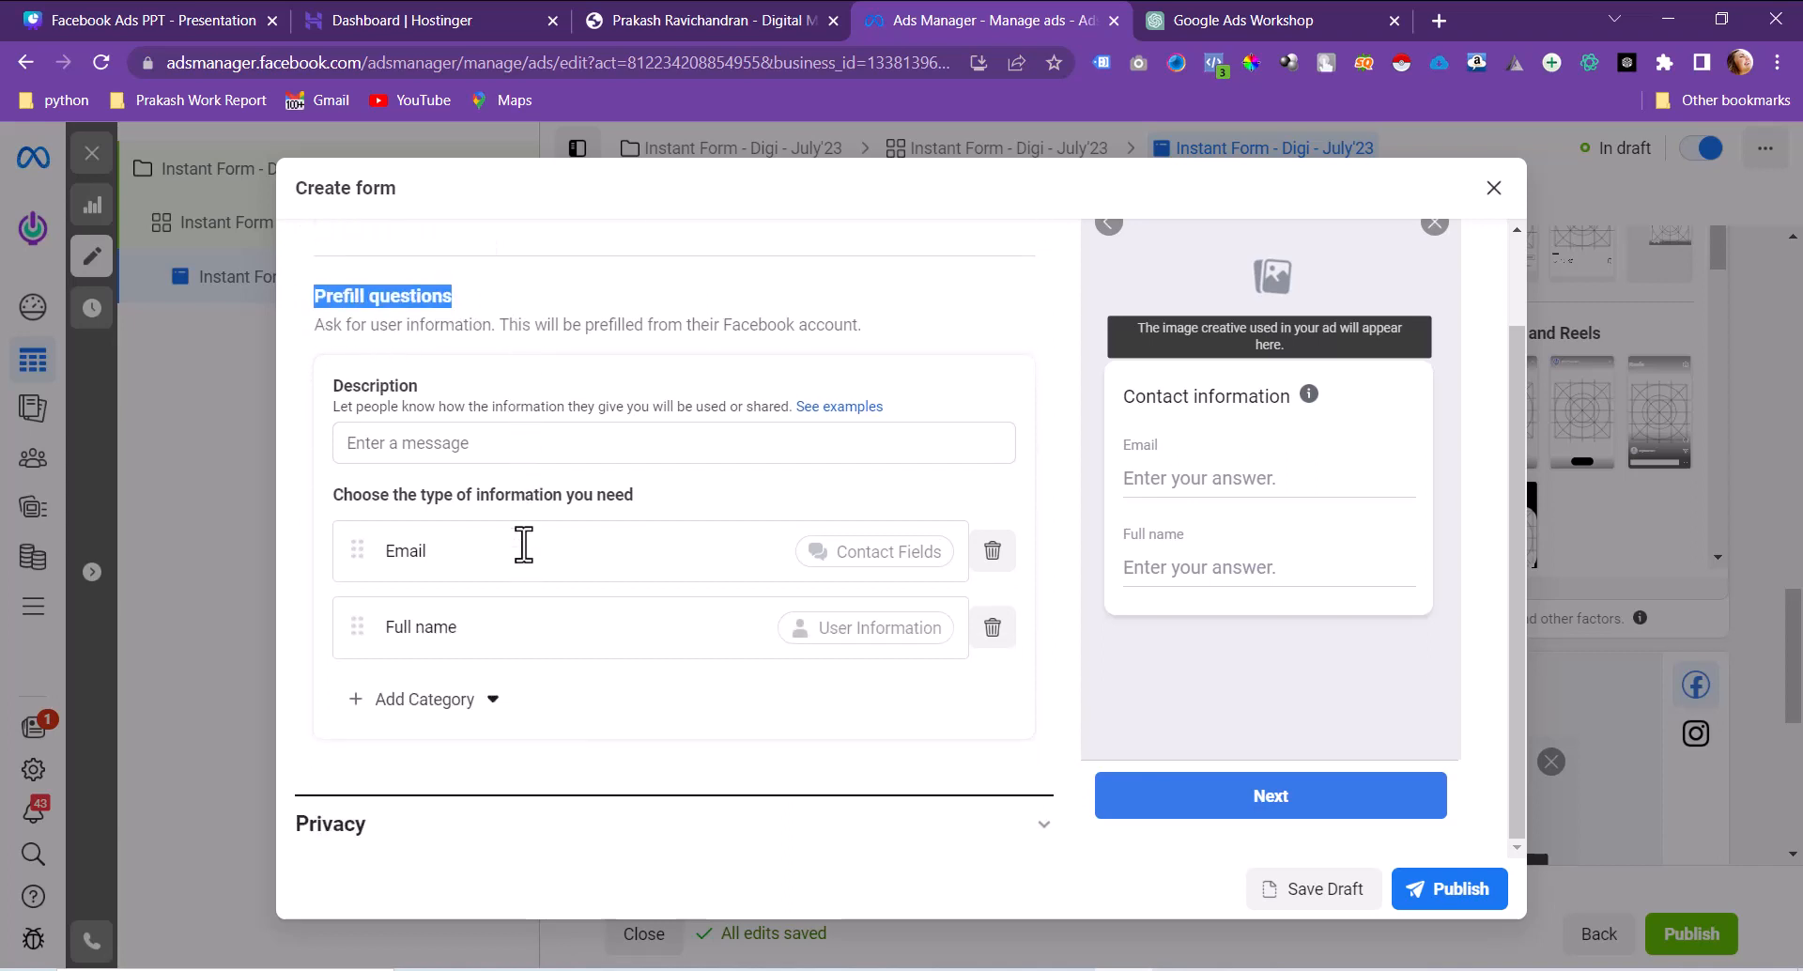
# Step: Enter 'Please Fill The Form' as the prefill questions description
pyautogui.click(495, 432)
pyautogui.write('Ple')
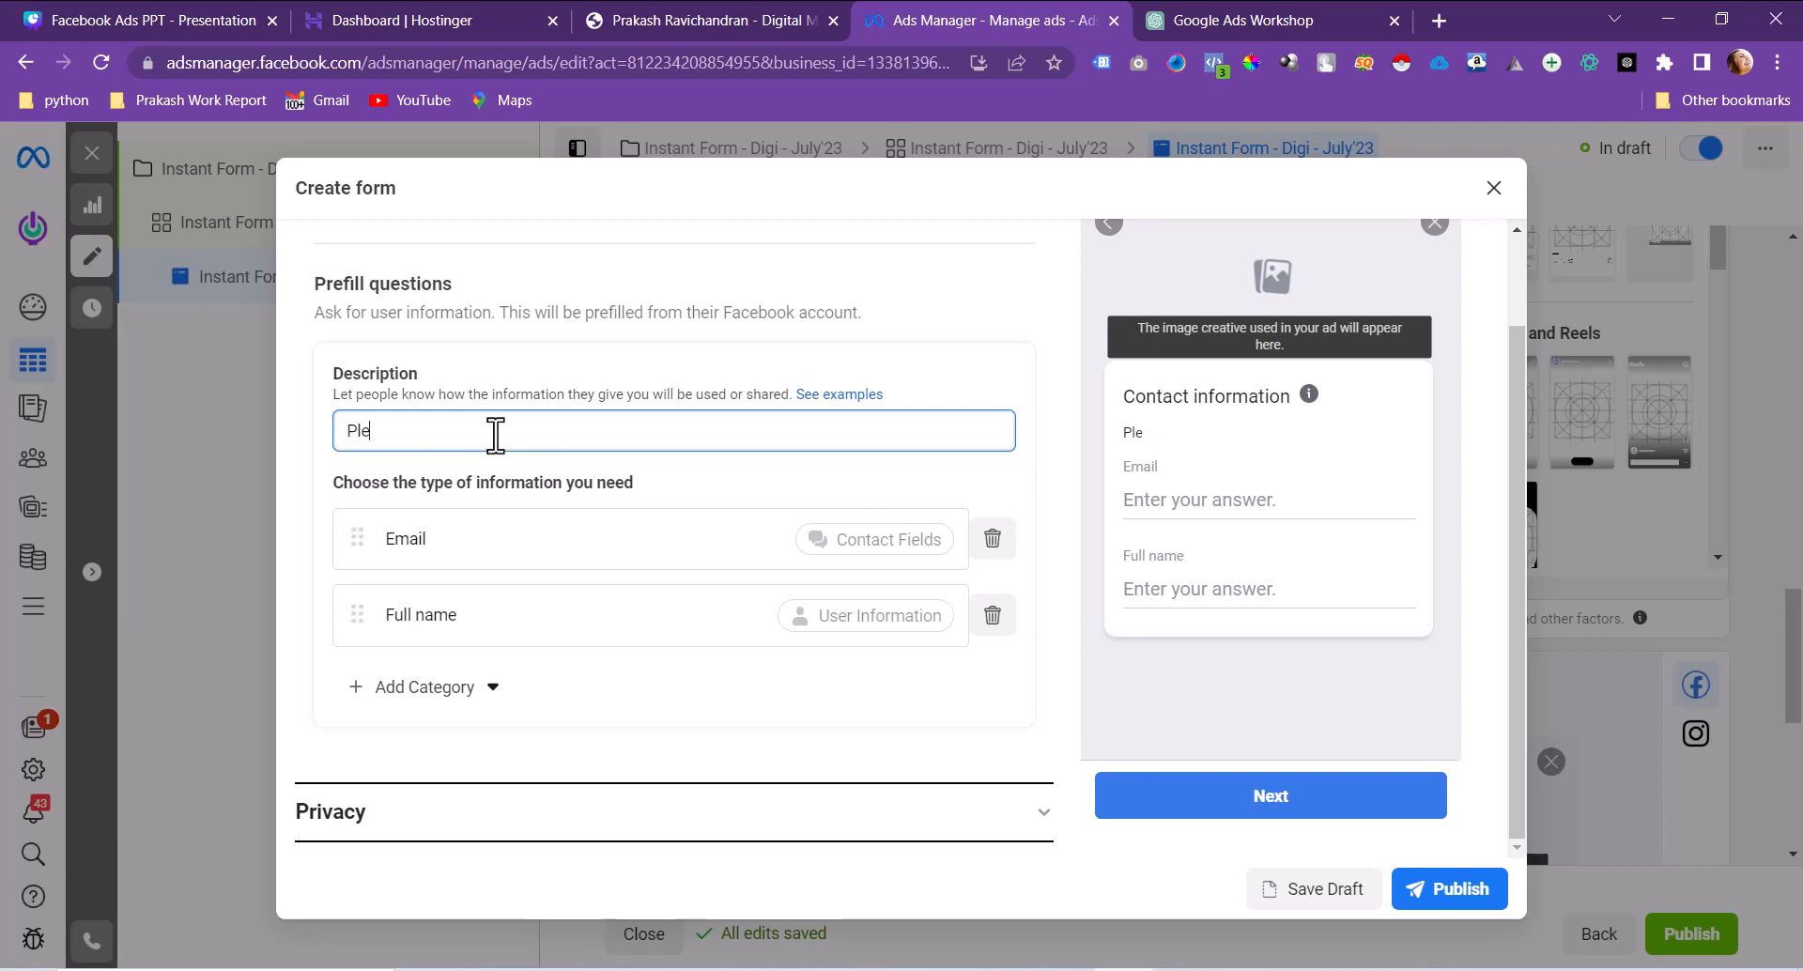
pyautogui.write('ase Fill the Form')
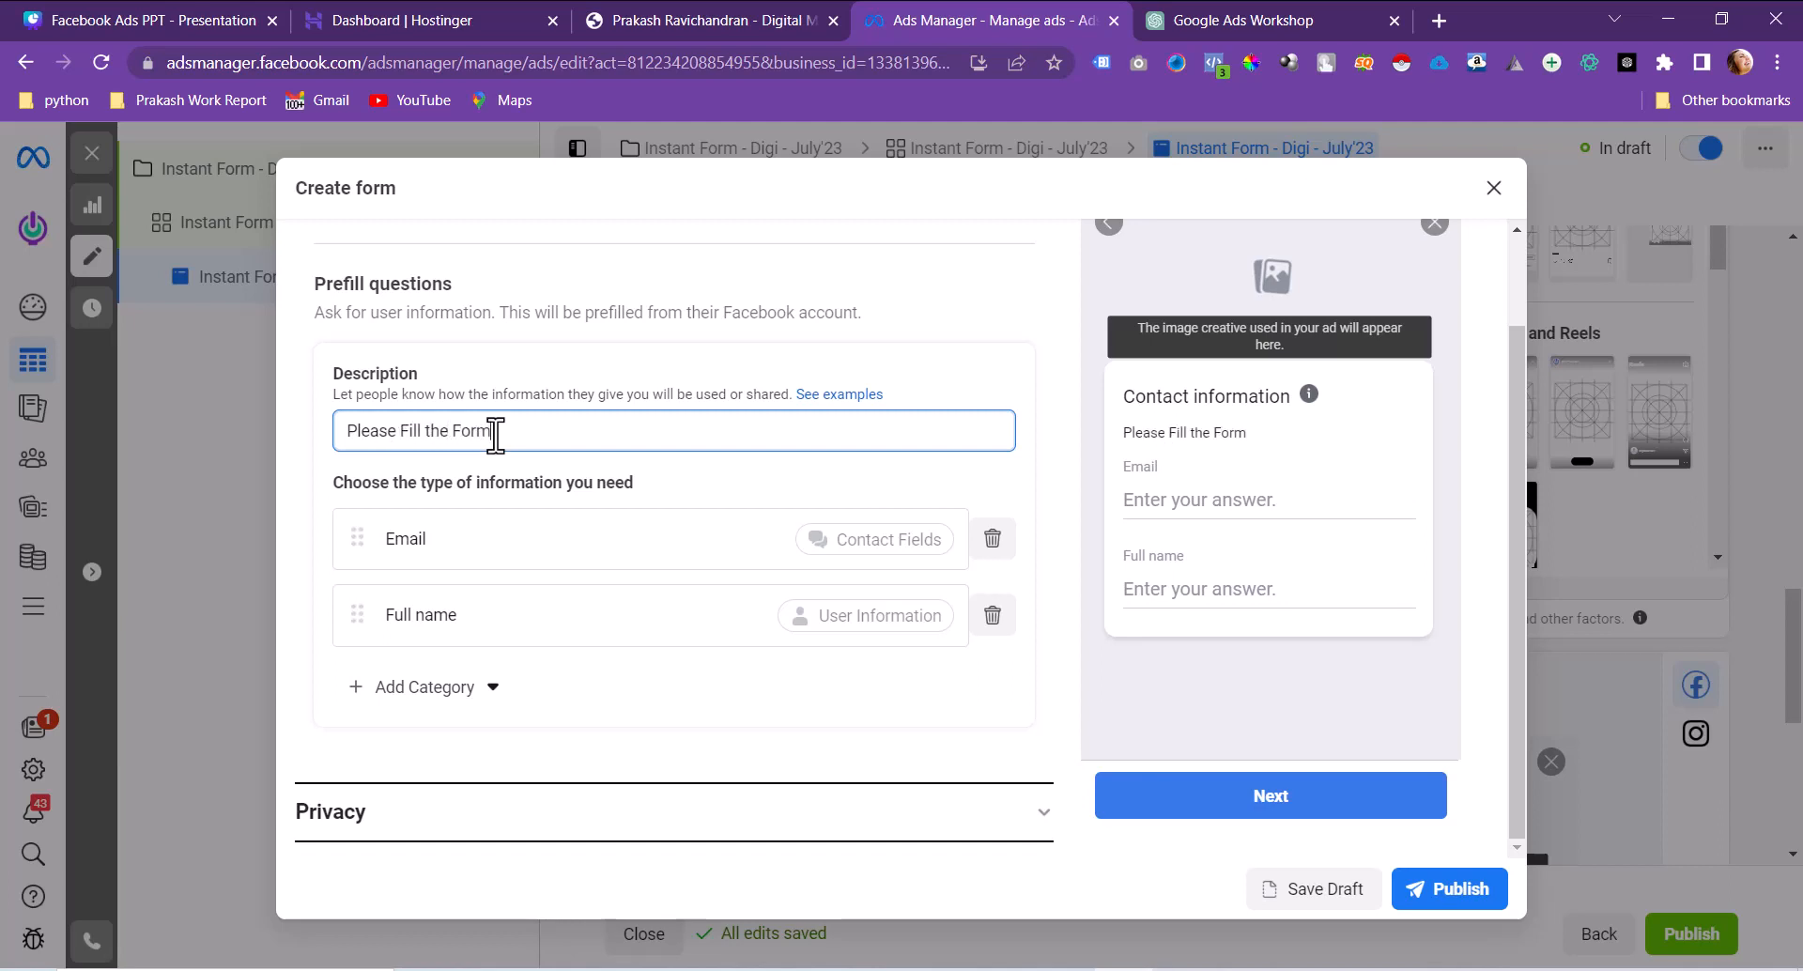
pyautogui.doubleClick(434, 437)
pyautogui.write('The')
pyautogui.click(467, 392)
pyautogui.scroll(3, 467, 393)
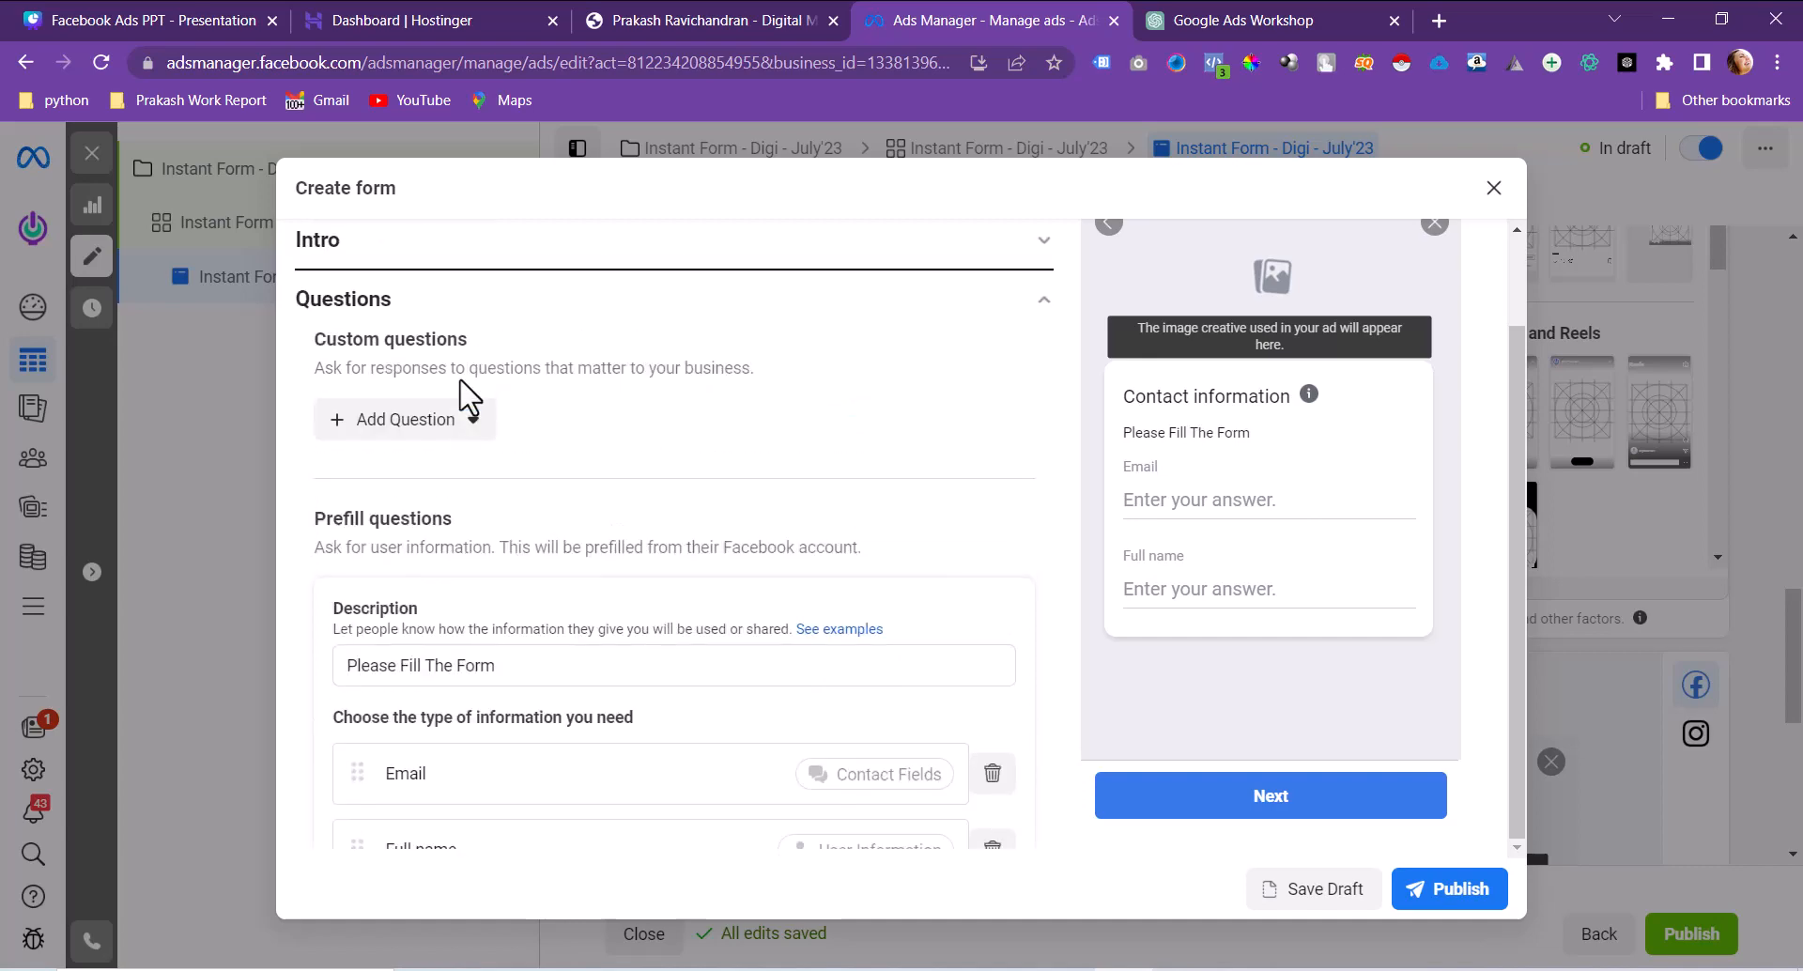
pyautogui.scroll(-2, 467, 393)
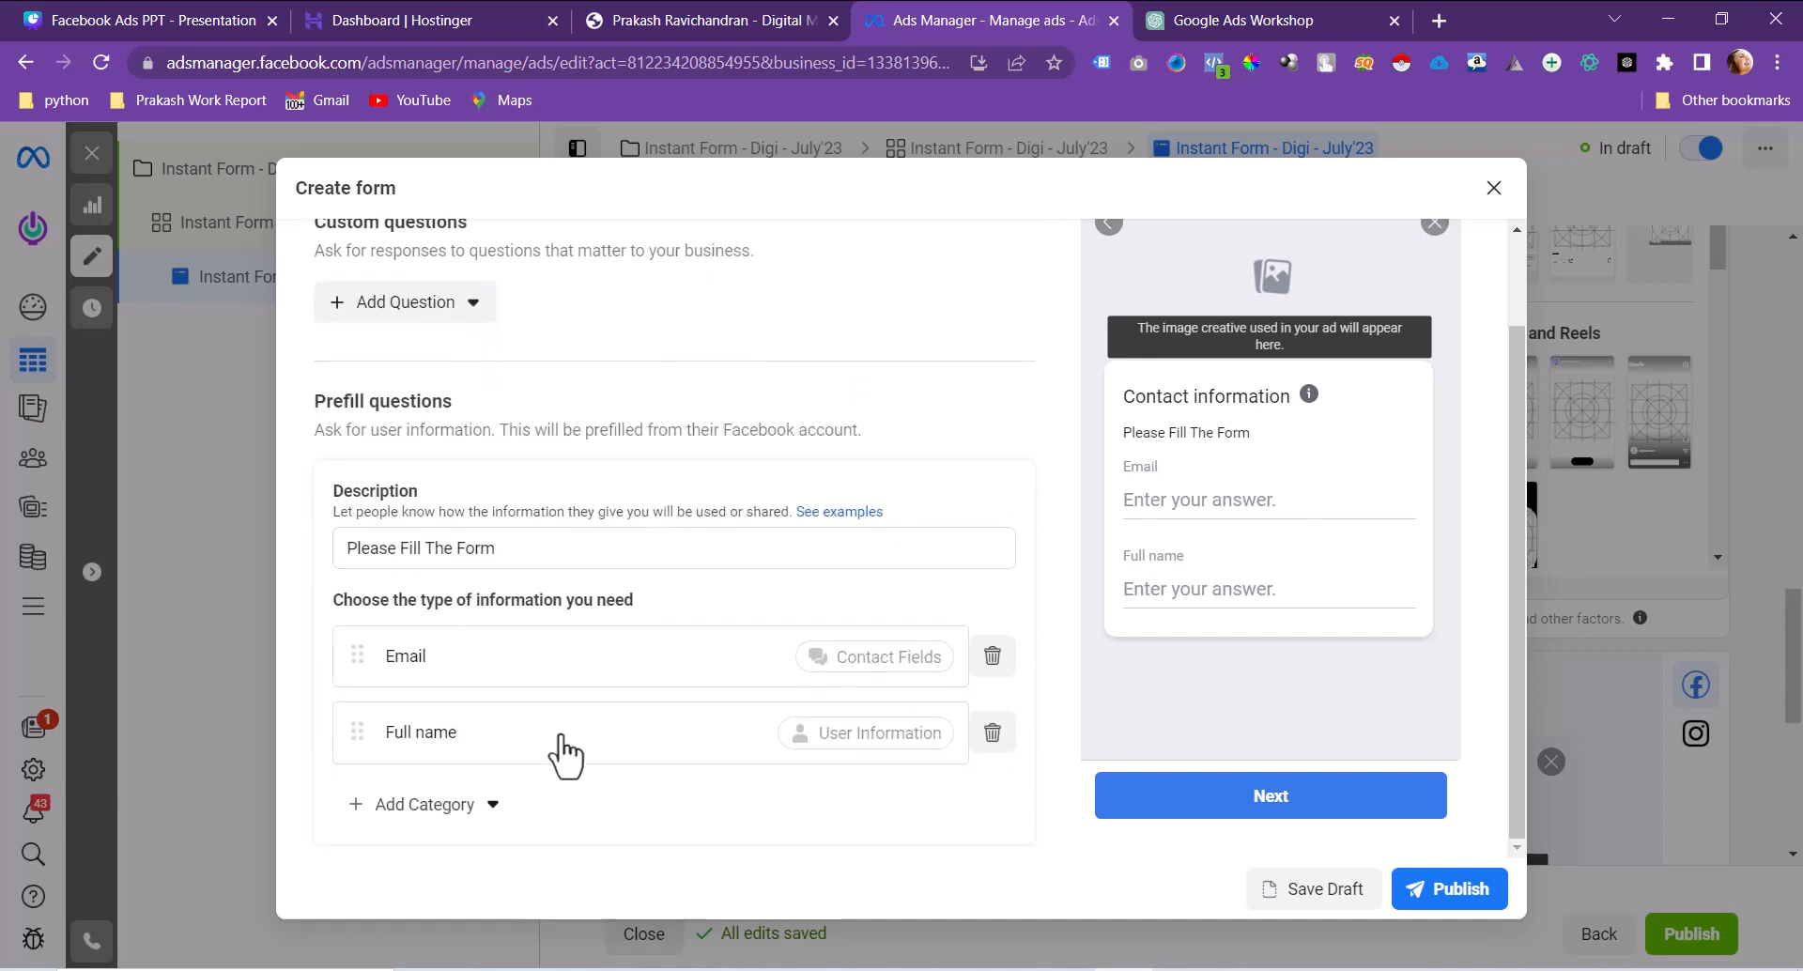
pyautogui.click(472, 810)
# Step: Show the Contact fields options in the prefill Add Category menu
pyautogui.moveTo(570, 601)
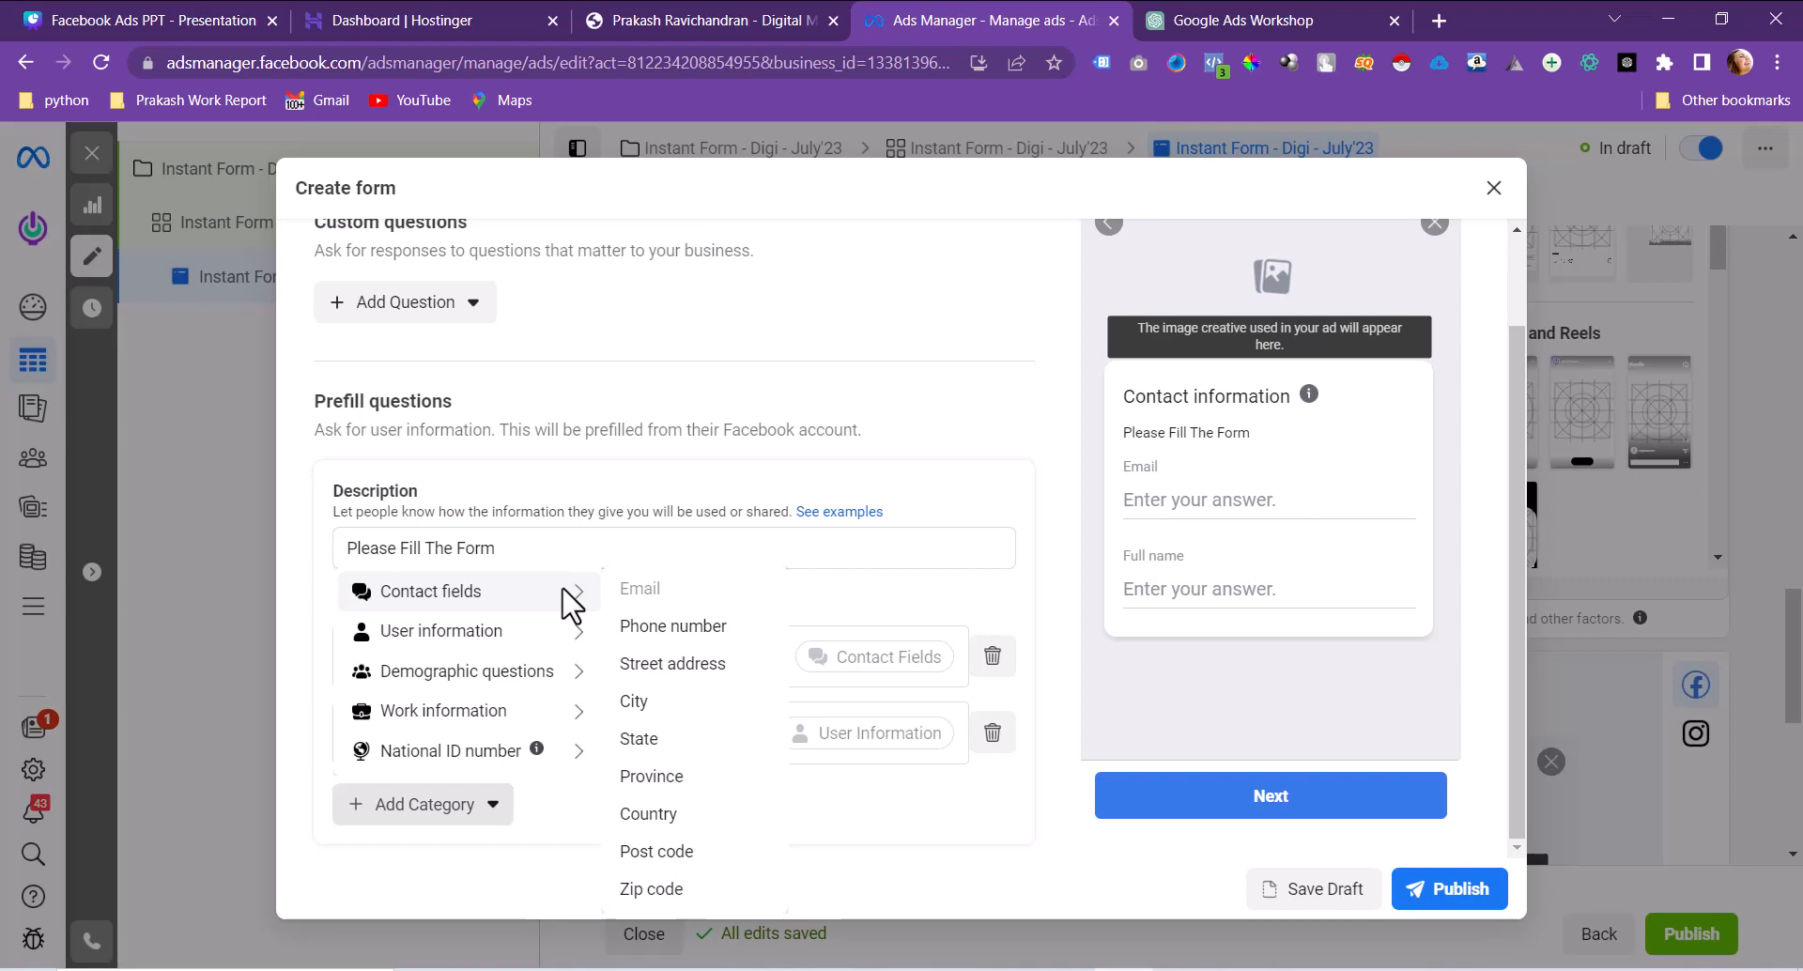
# Step: Add a Phone number prefill question and order the fields Full name, Phone number, Email
pyautogui.click(644, 627)
pyautogui.moveTo(456, 742); pyautogui.dragTo(451, 676)
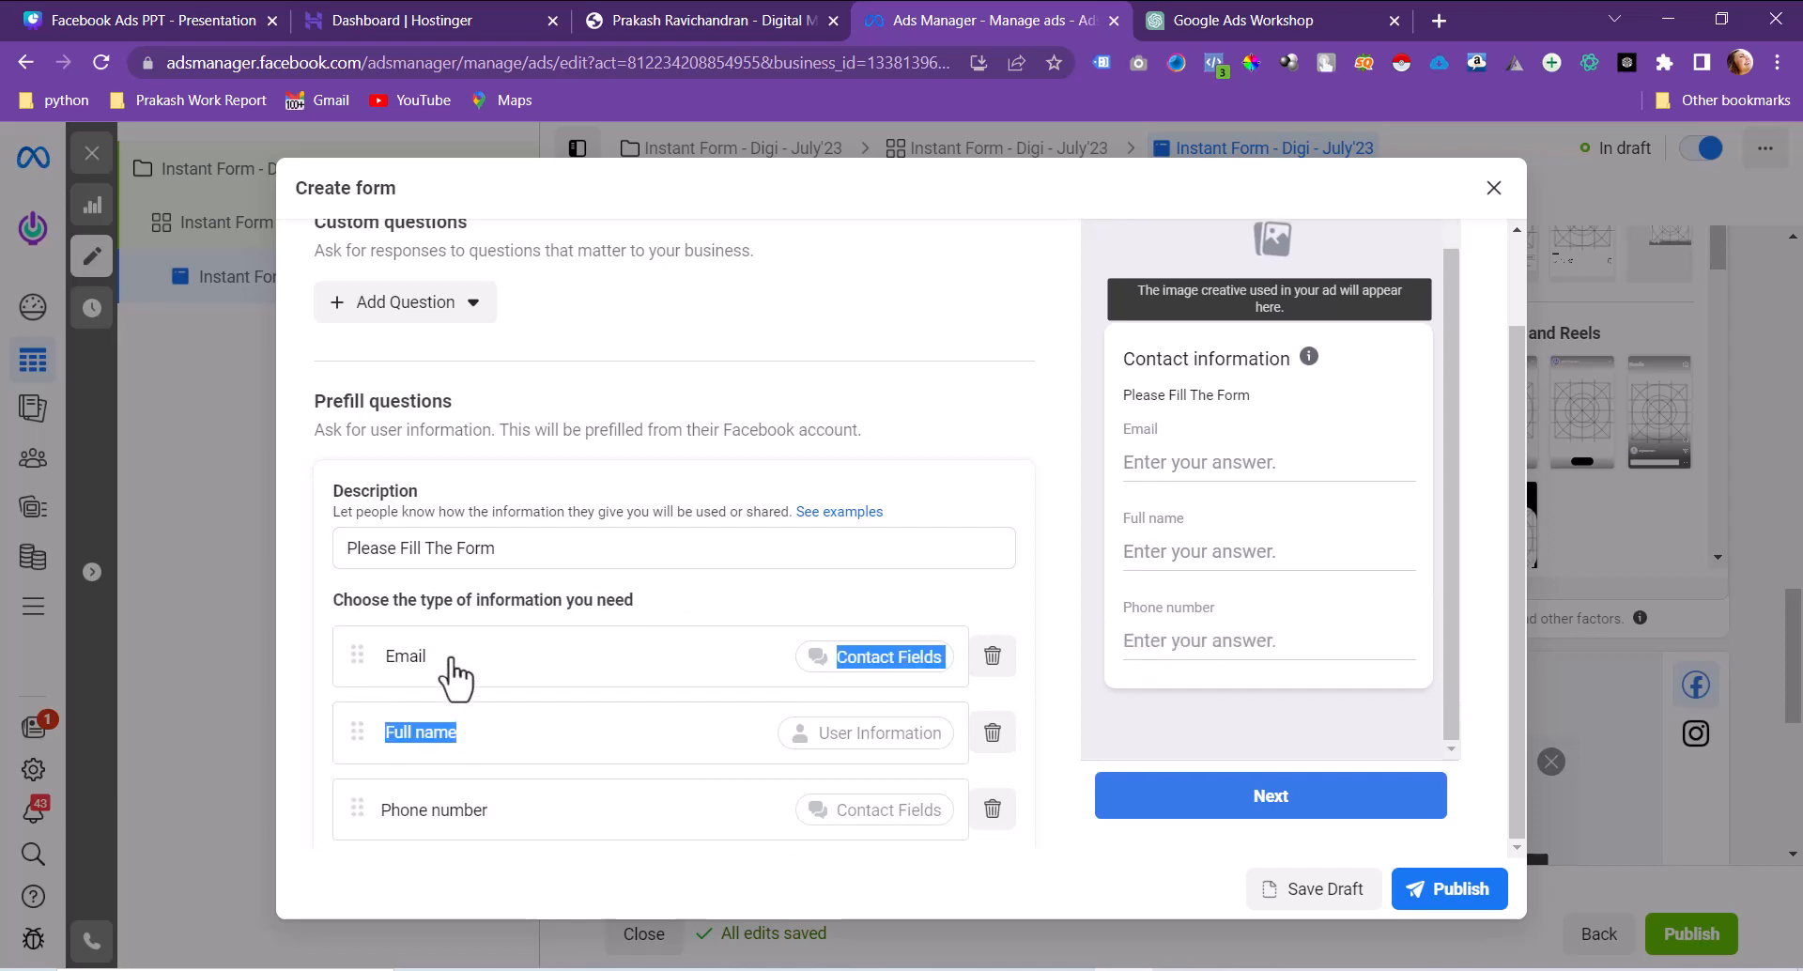
pyautogui.moveTo(358, 729); pyautogui.dragTo(362, 805)
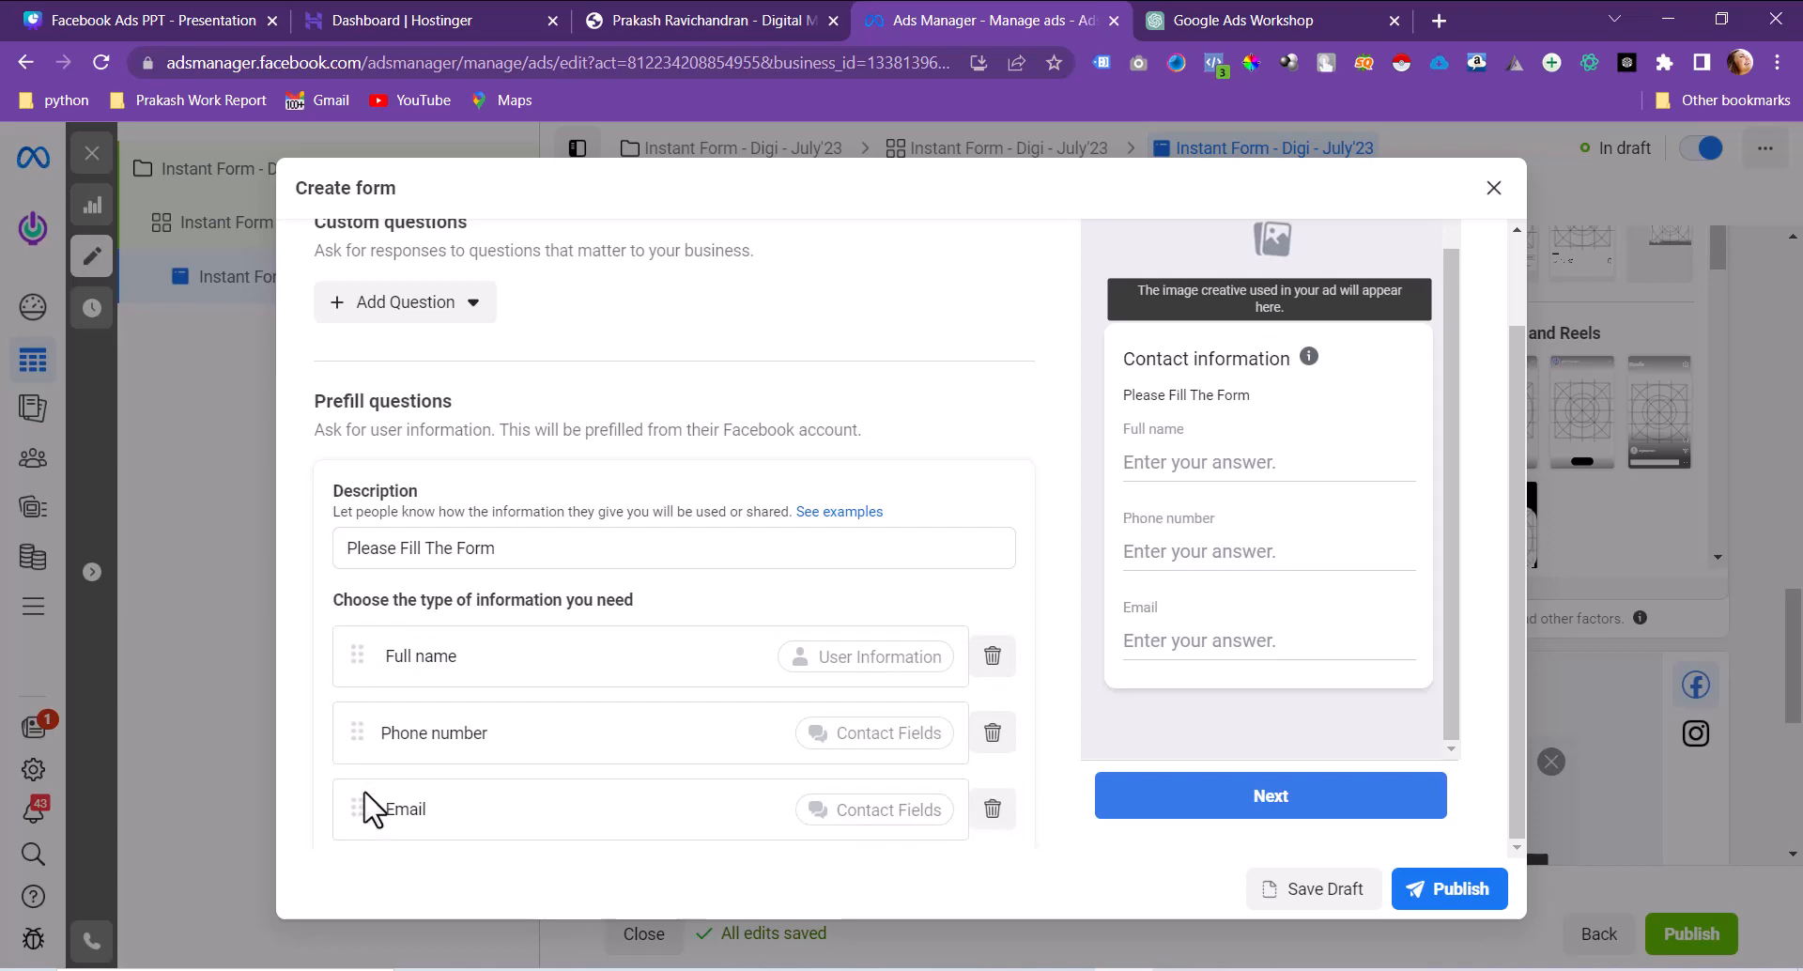
pyautogui.scroll(-3, 369, 798)
pyautogui.scroll(3, 361, 794)
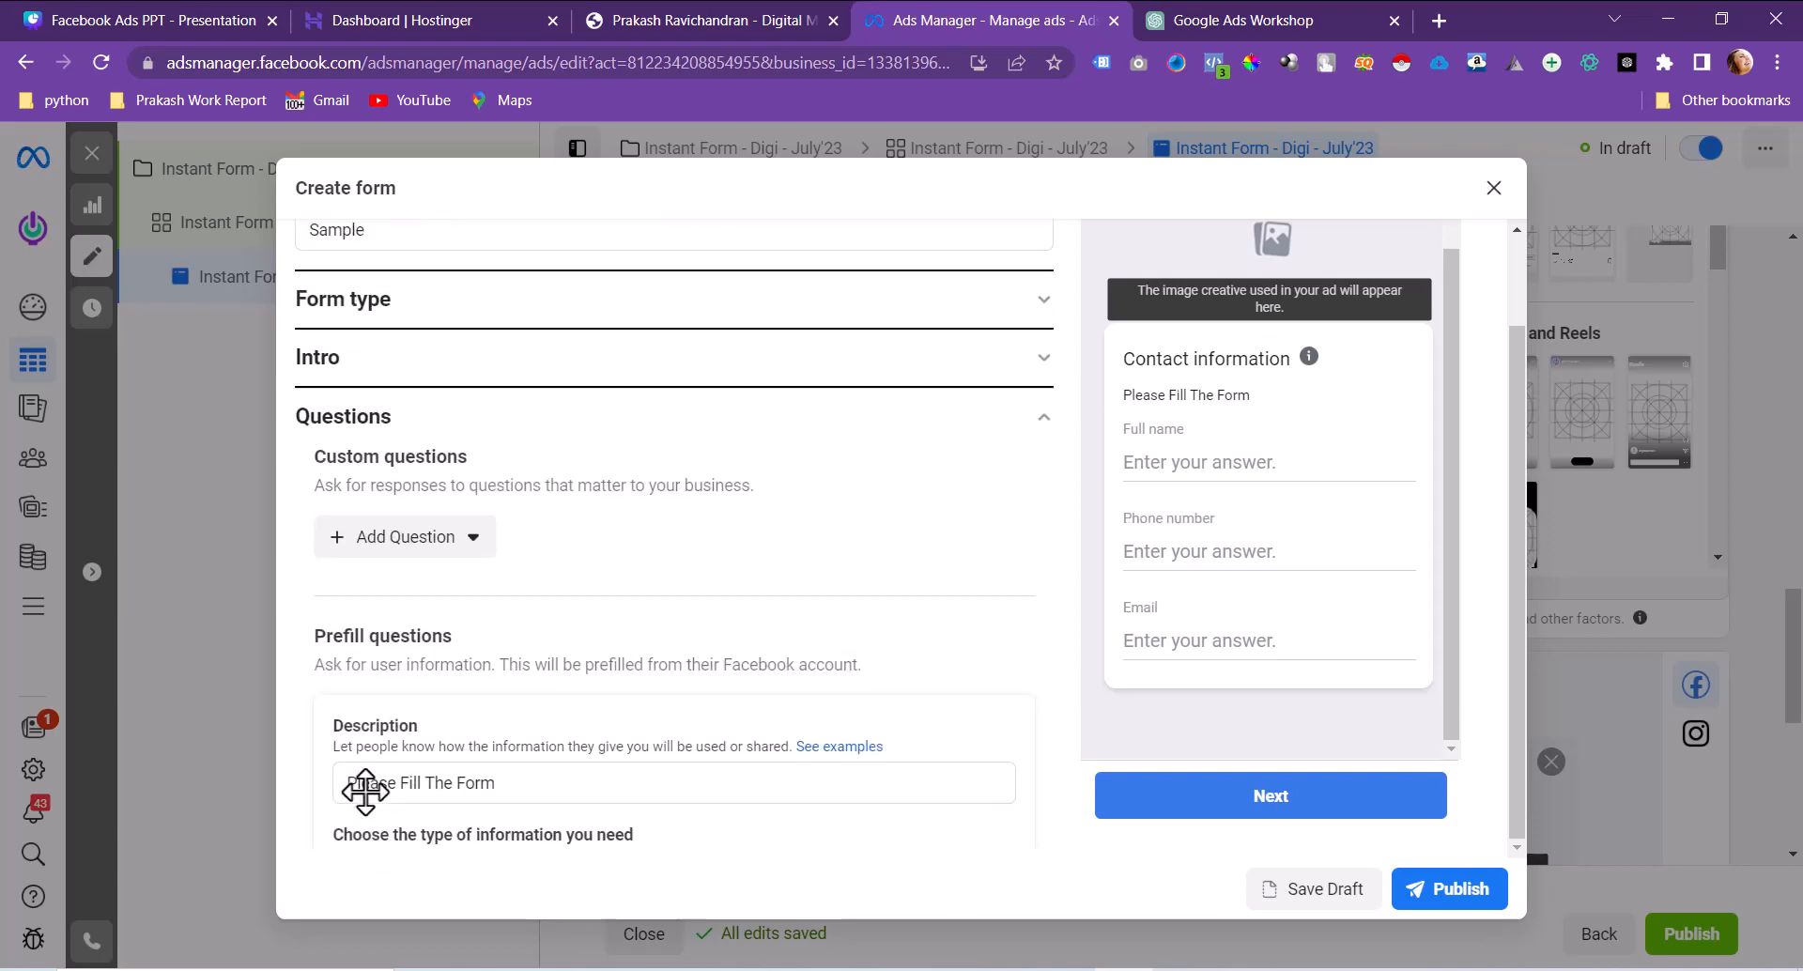
pyautogui.click(430, 552)
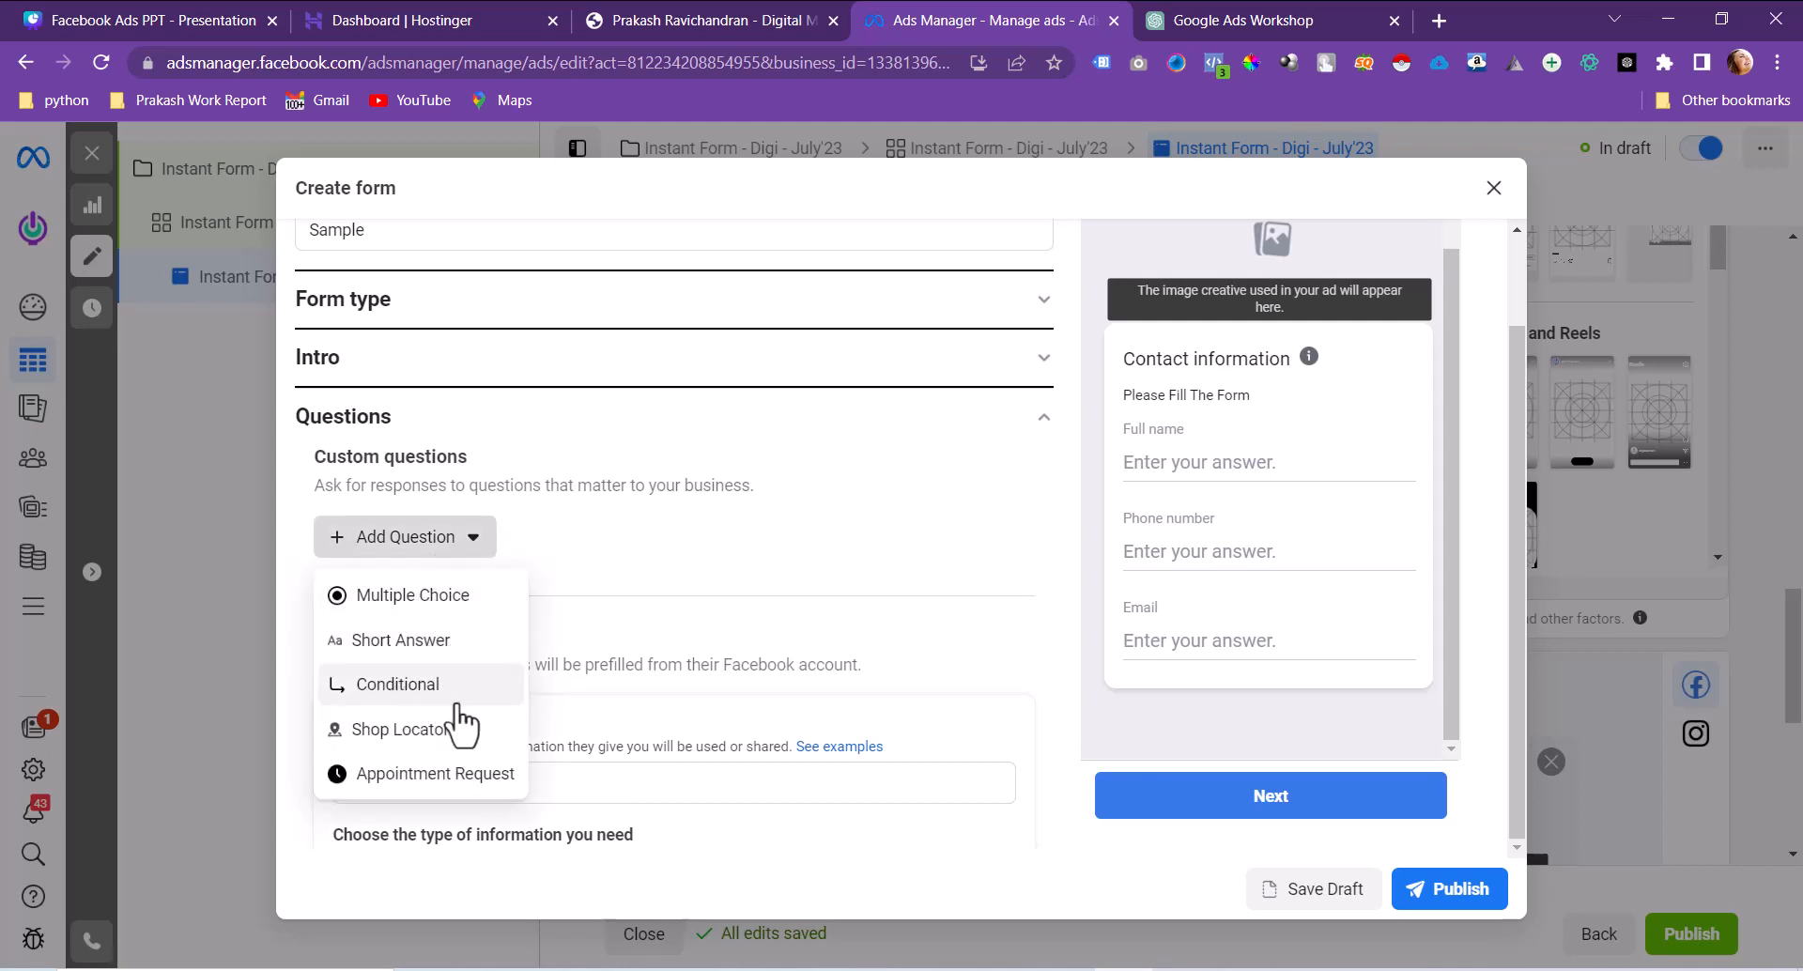
# Step: Add a multiple-choice question 'Would you like to joing the seminar?' with the answer Yes
pyautogui.click(434, 606)
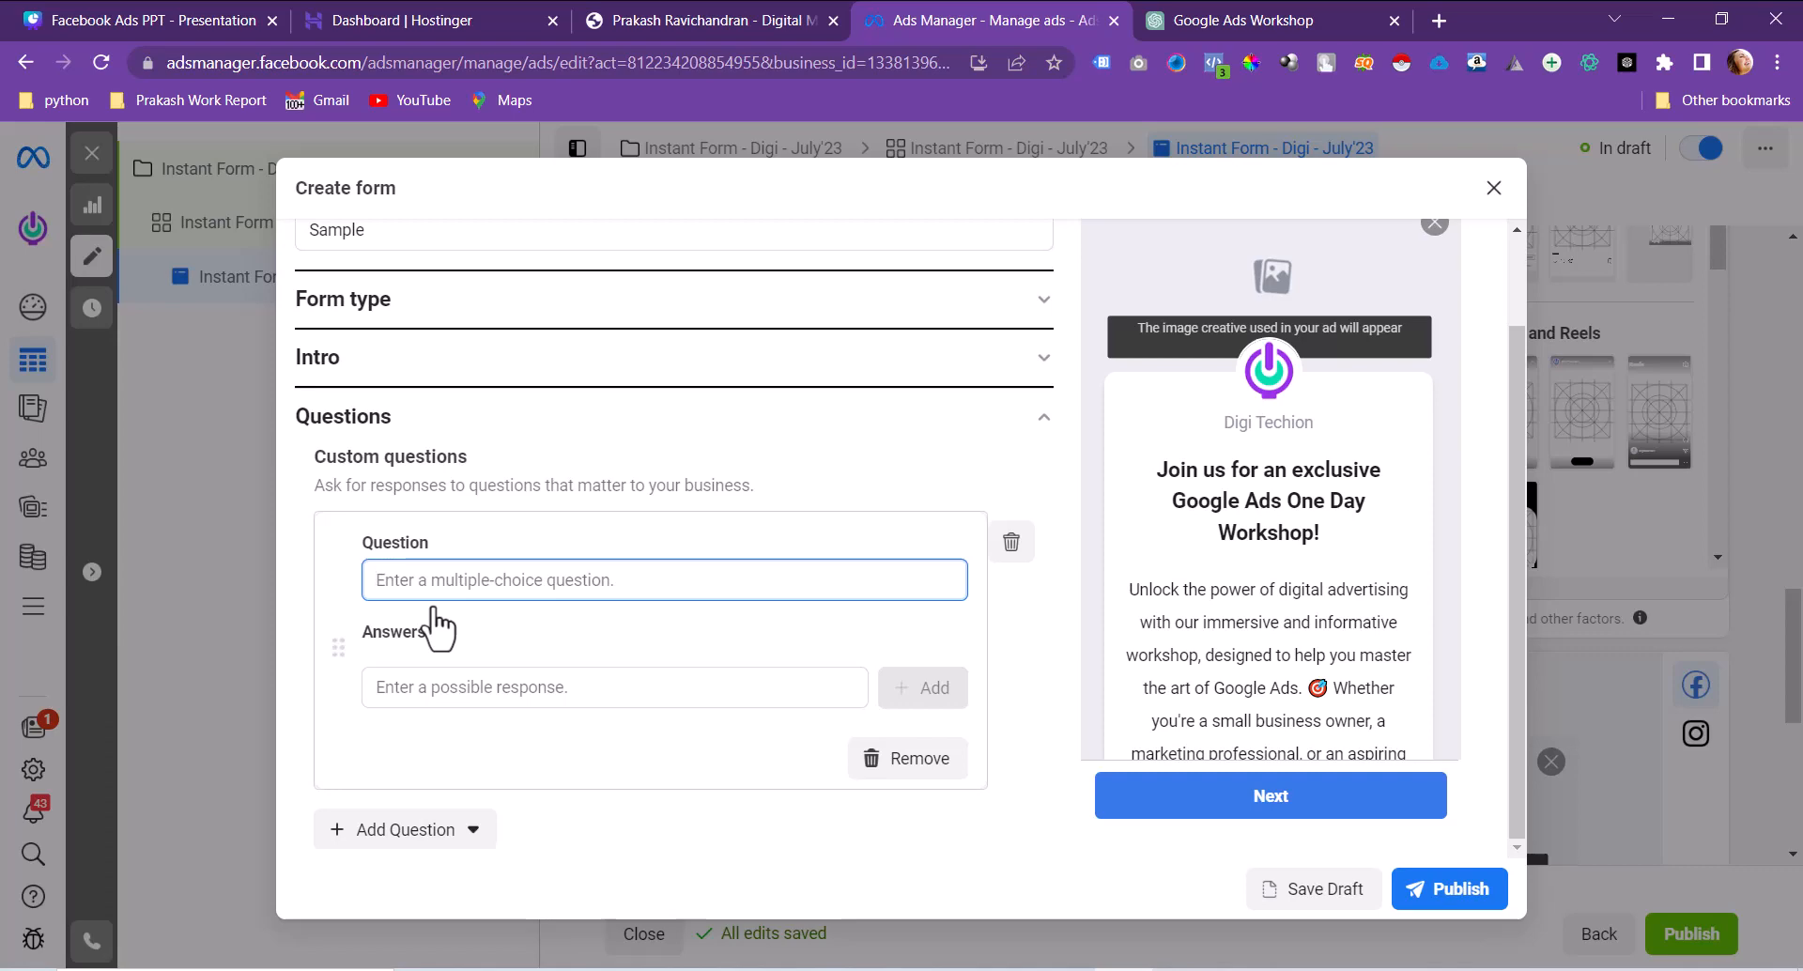
pyautogui.write('Woul')
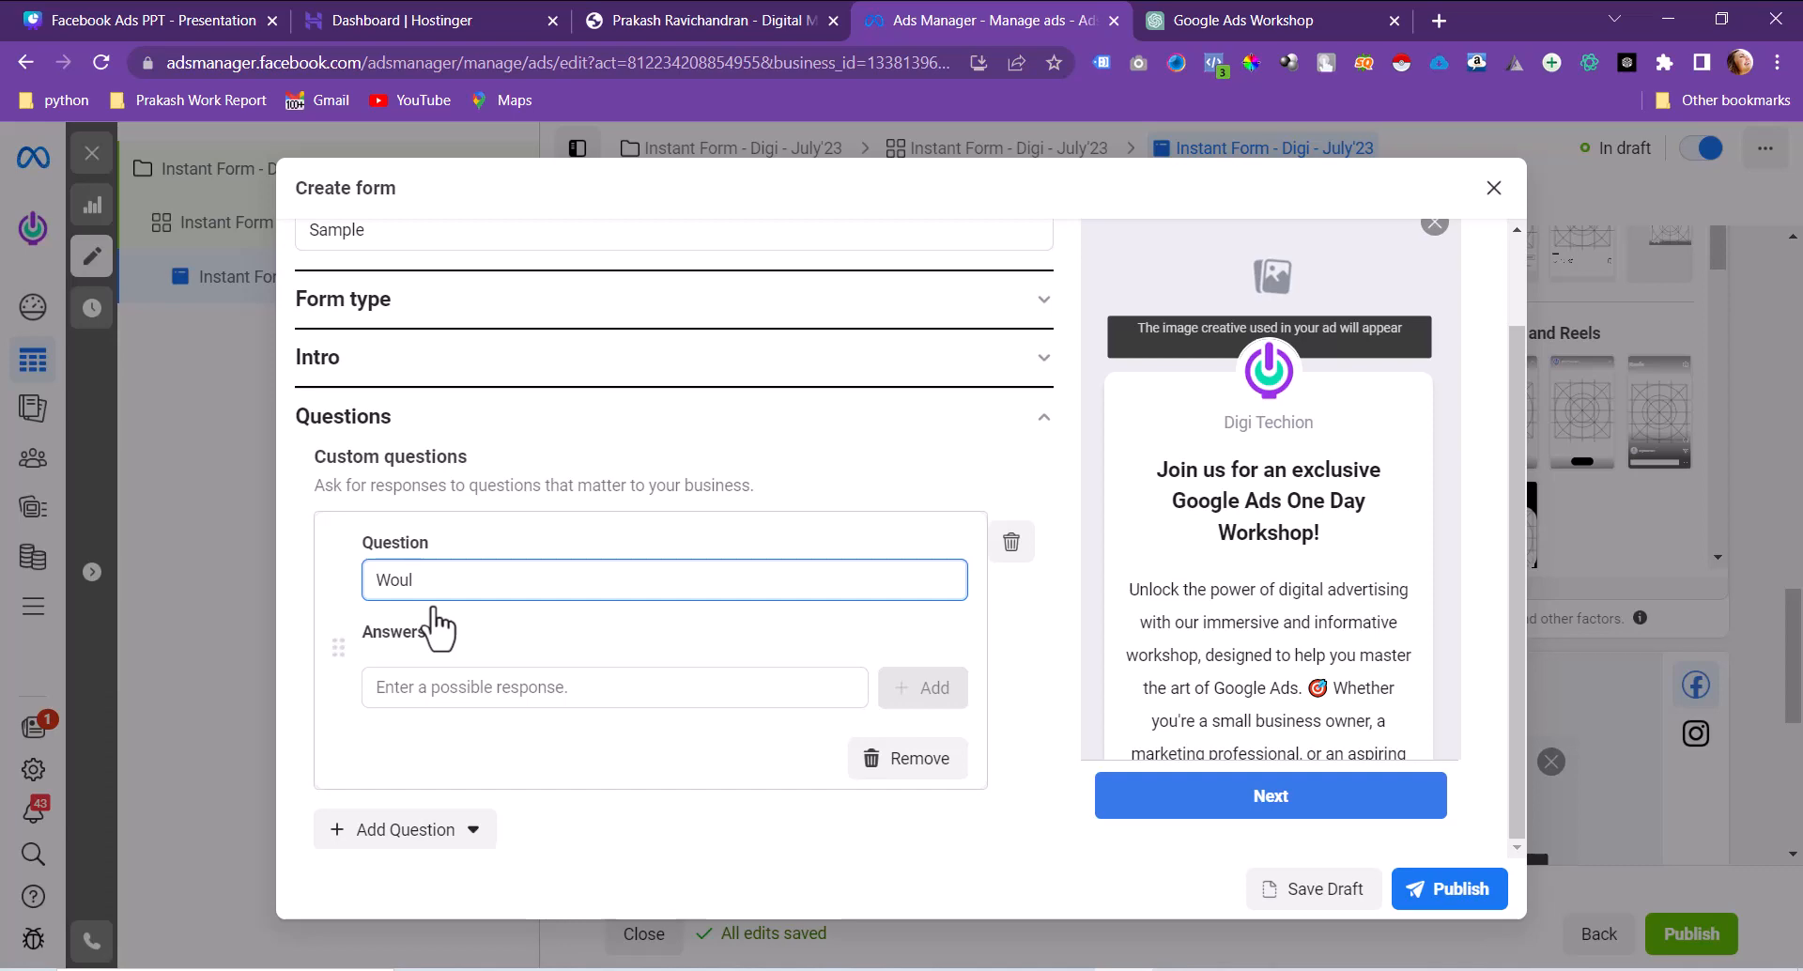
pyautogui.write('d you like to joing the seminar')
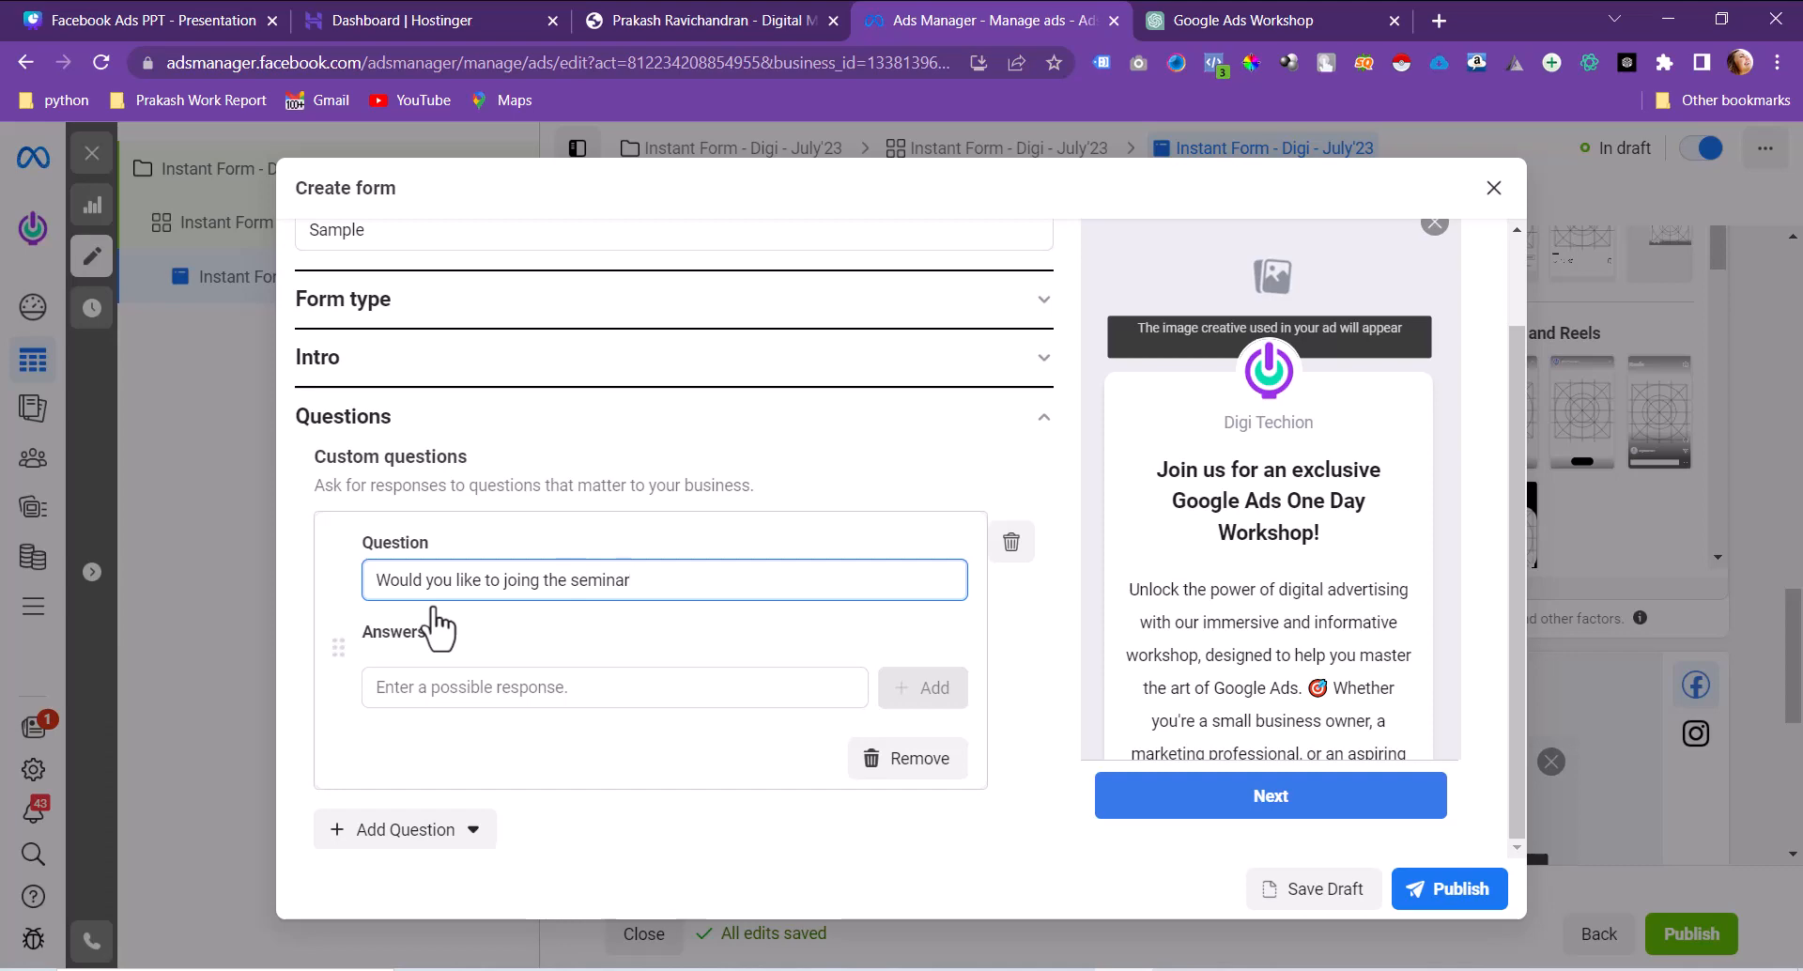
pyautogui.write('?')
pyautogui.click(442, 690)
pyautogui.write('Yes')
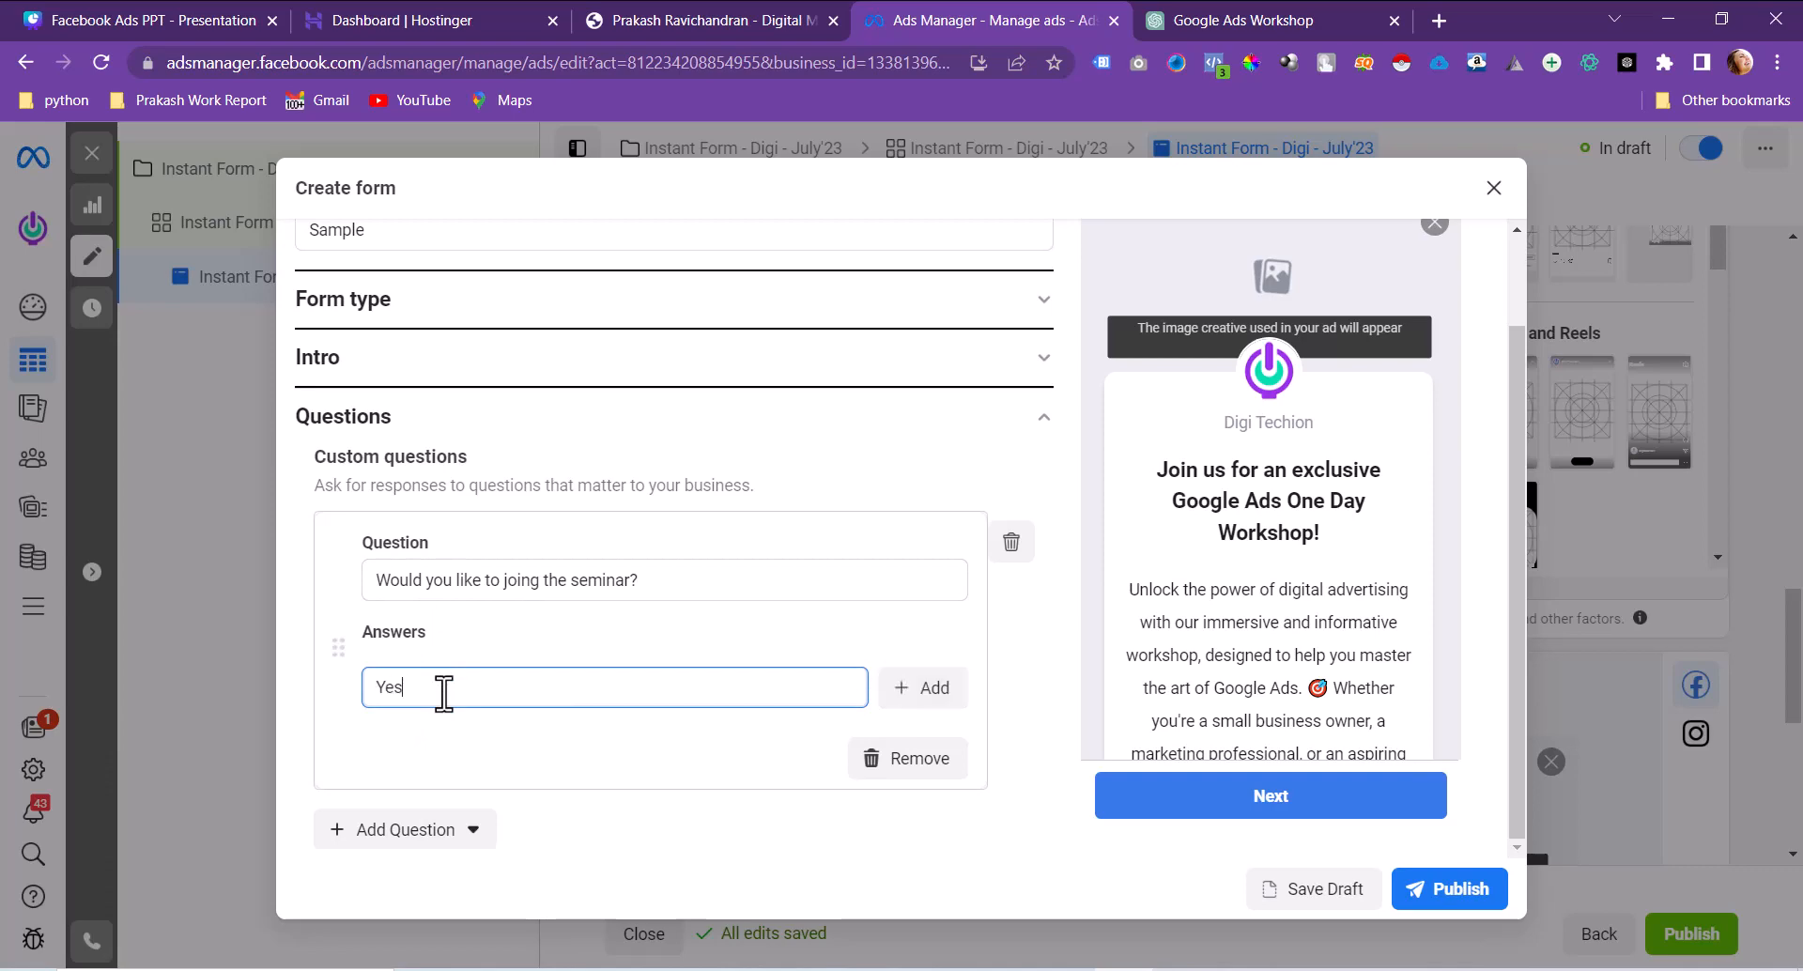
pyautogui.click(918, 697)
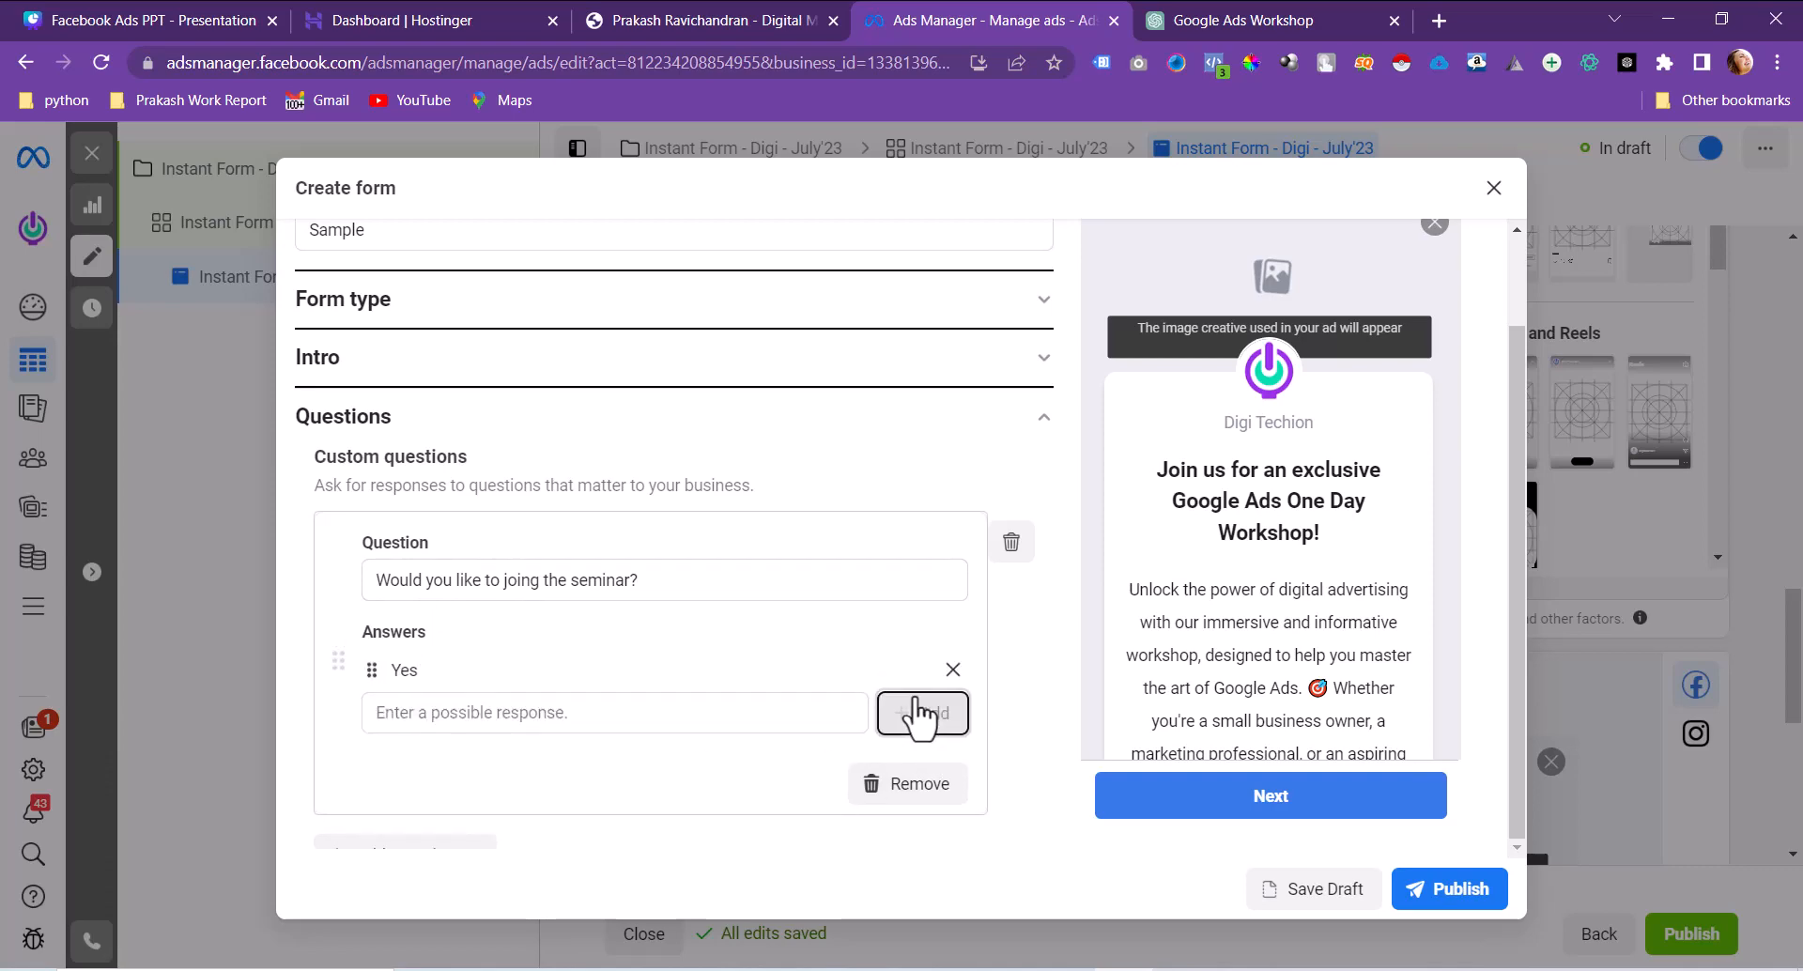
# Step: Add No as the question's second answer option
pyautogui.click(581, 721)
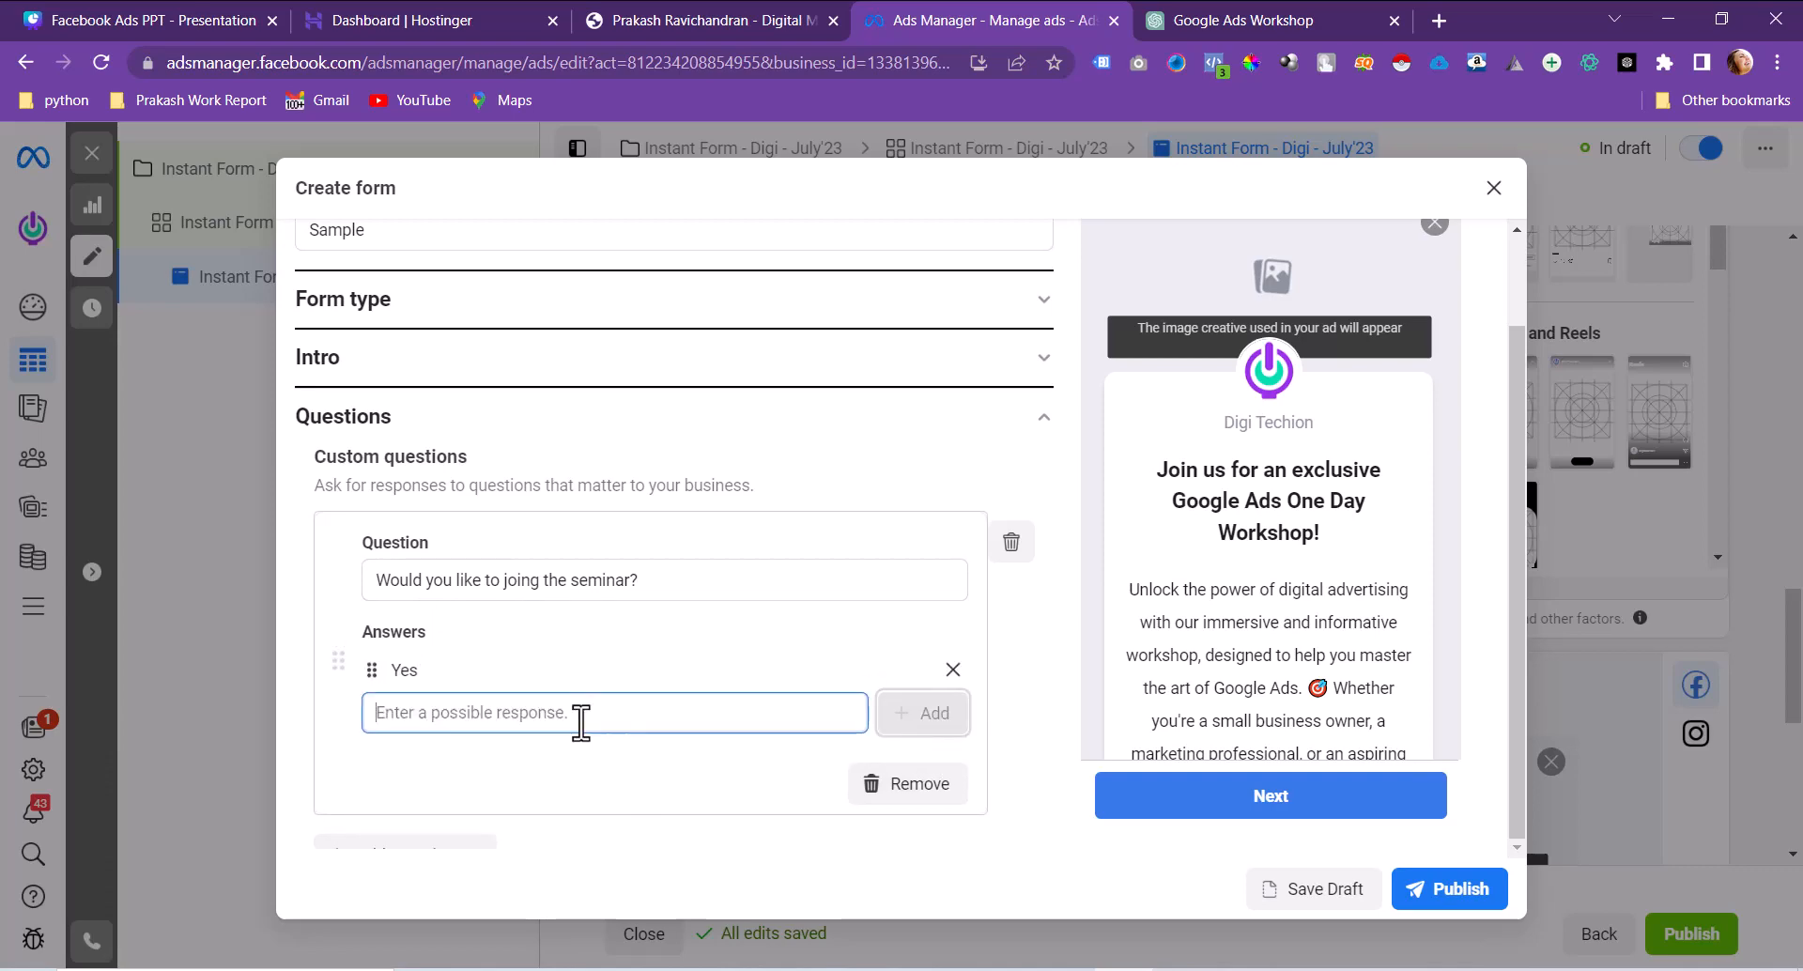
pyautogui.write('No')
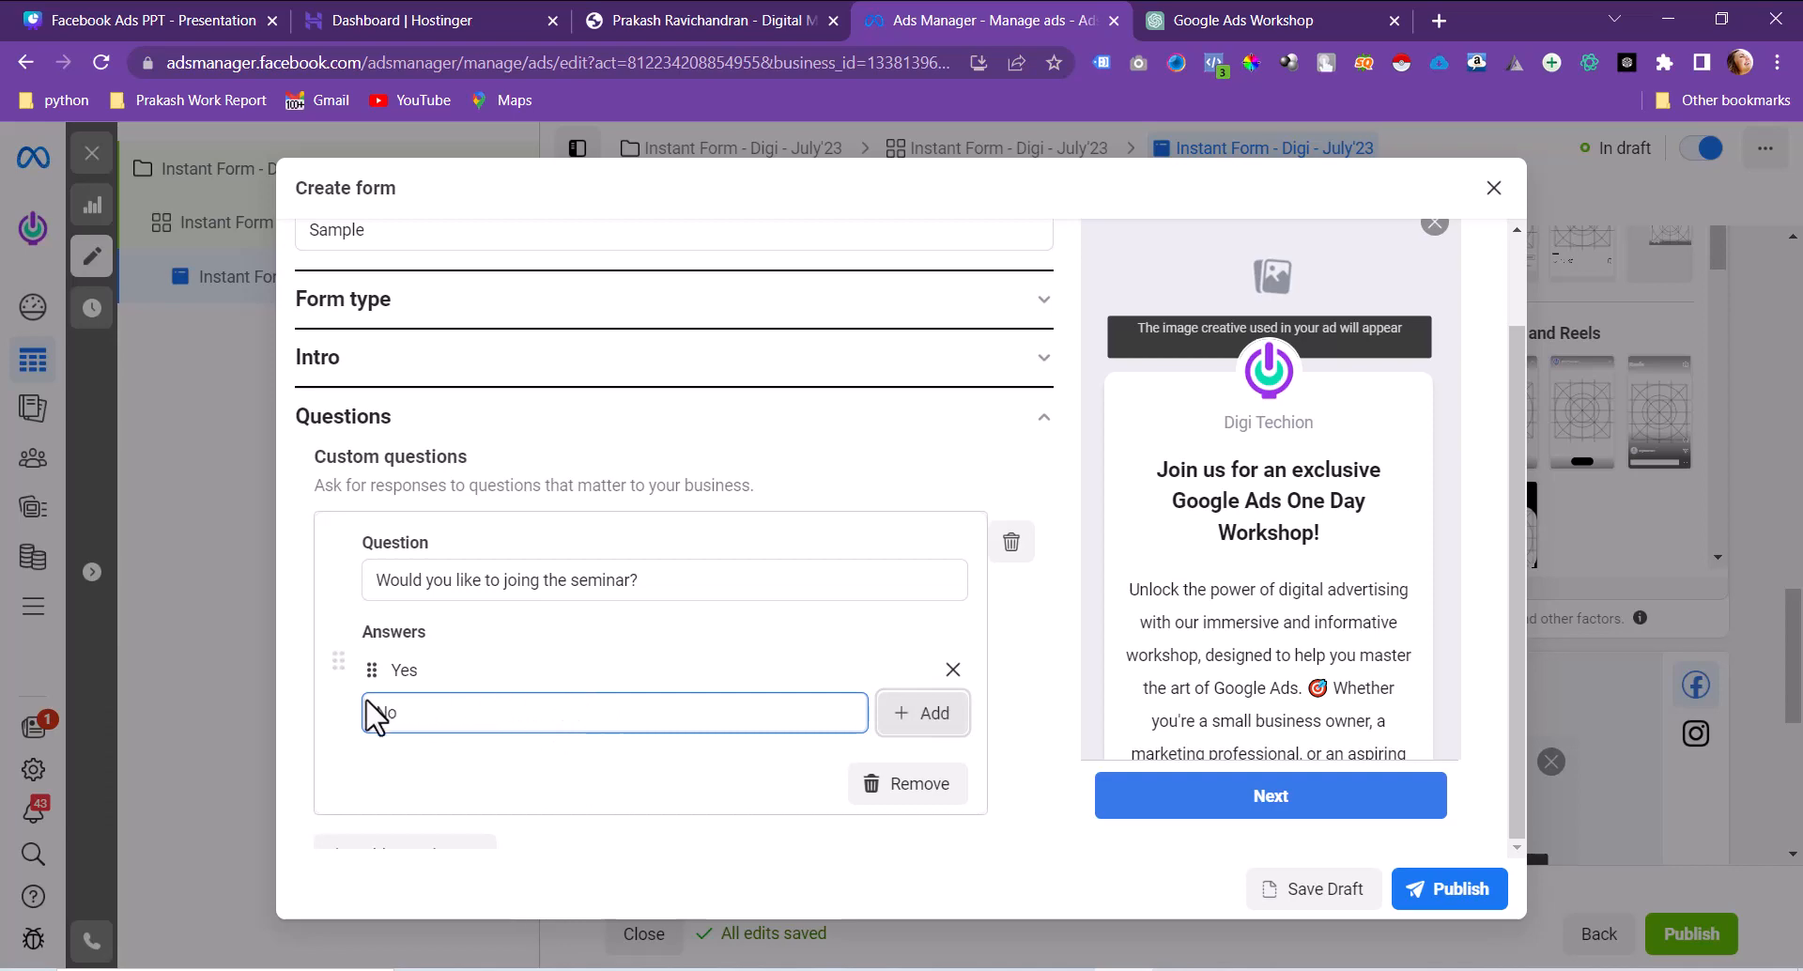
pyautogui.click(300, 714)
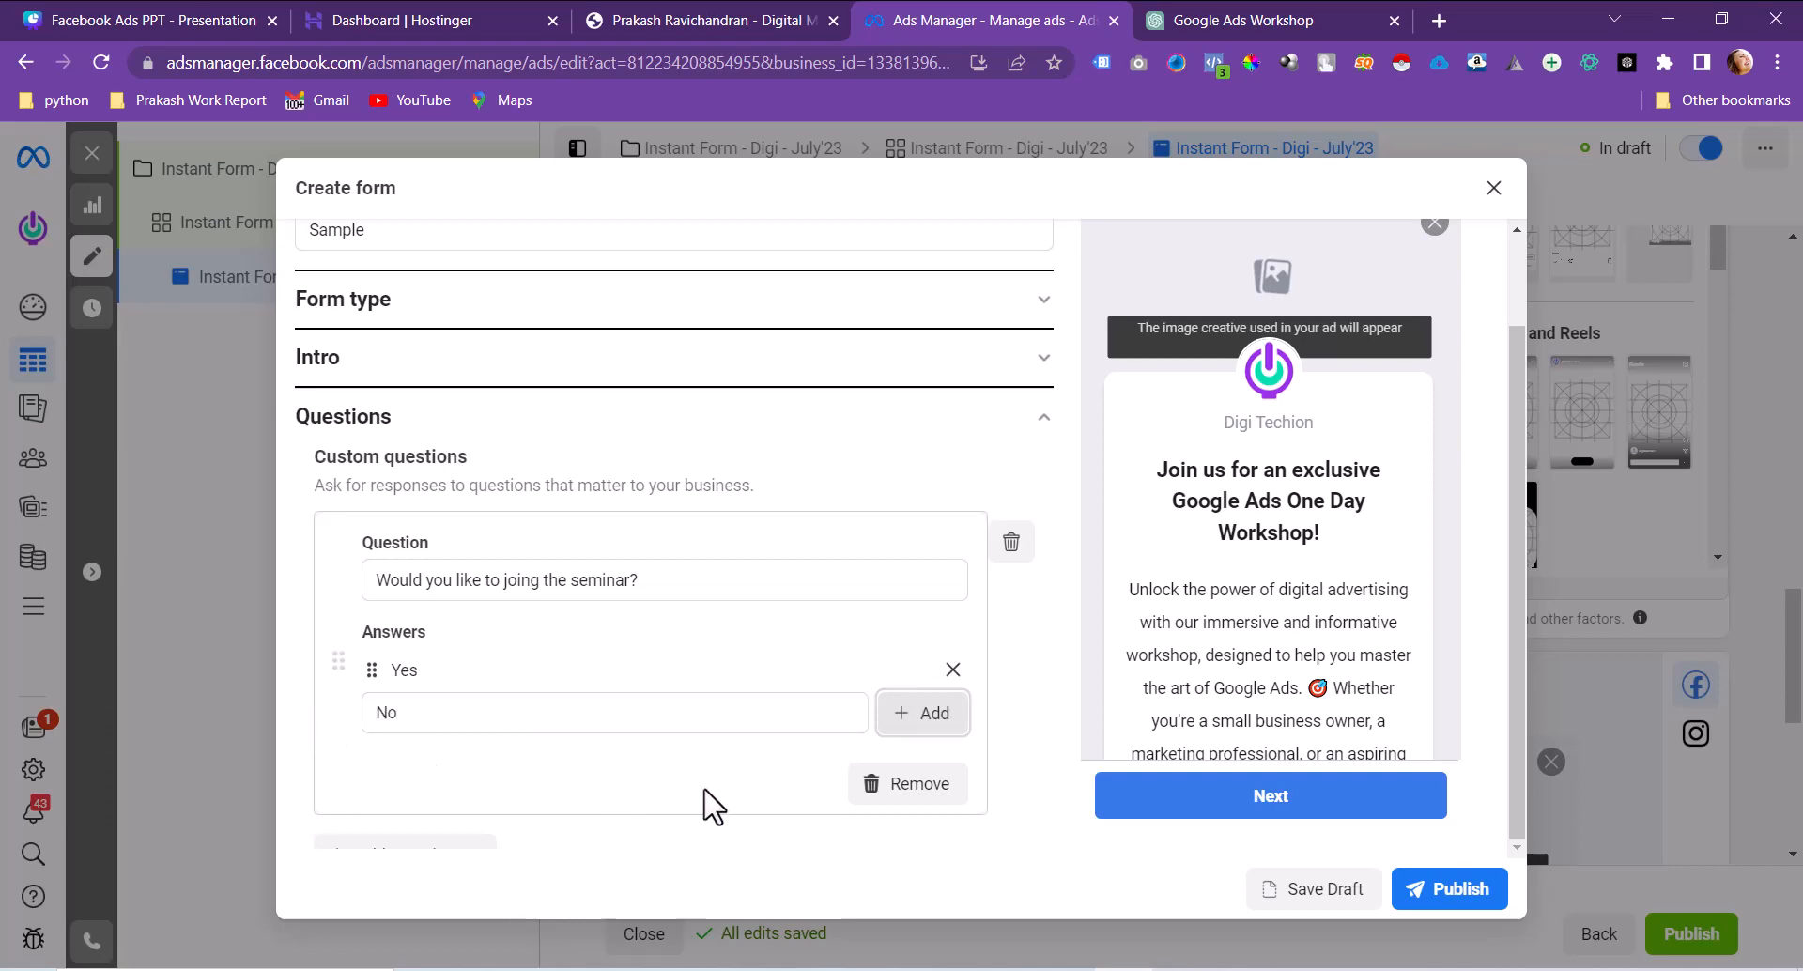
pyautogui.click(909, 721)
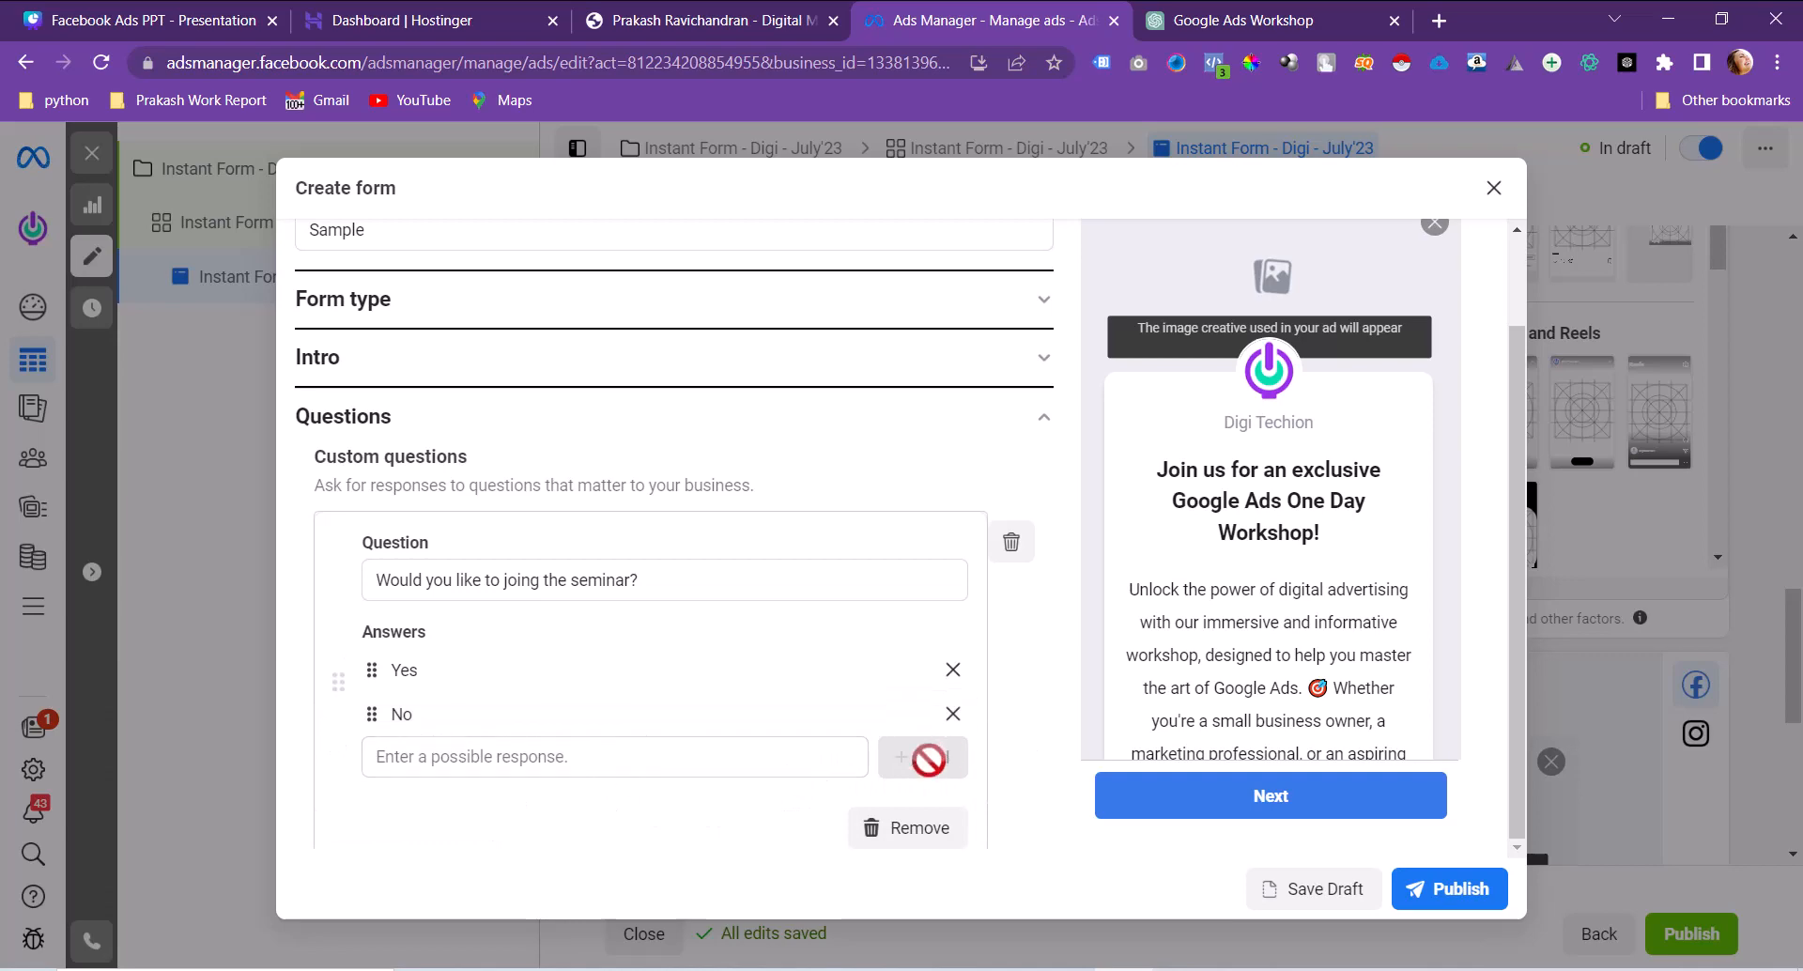
# Step: Correct the question wording to 'Would you like to join the seminar?'
pyautogui.scroll(-4, 676, 799)
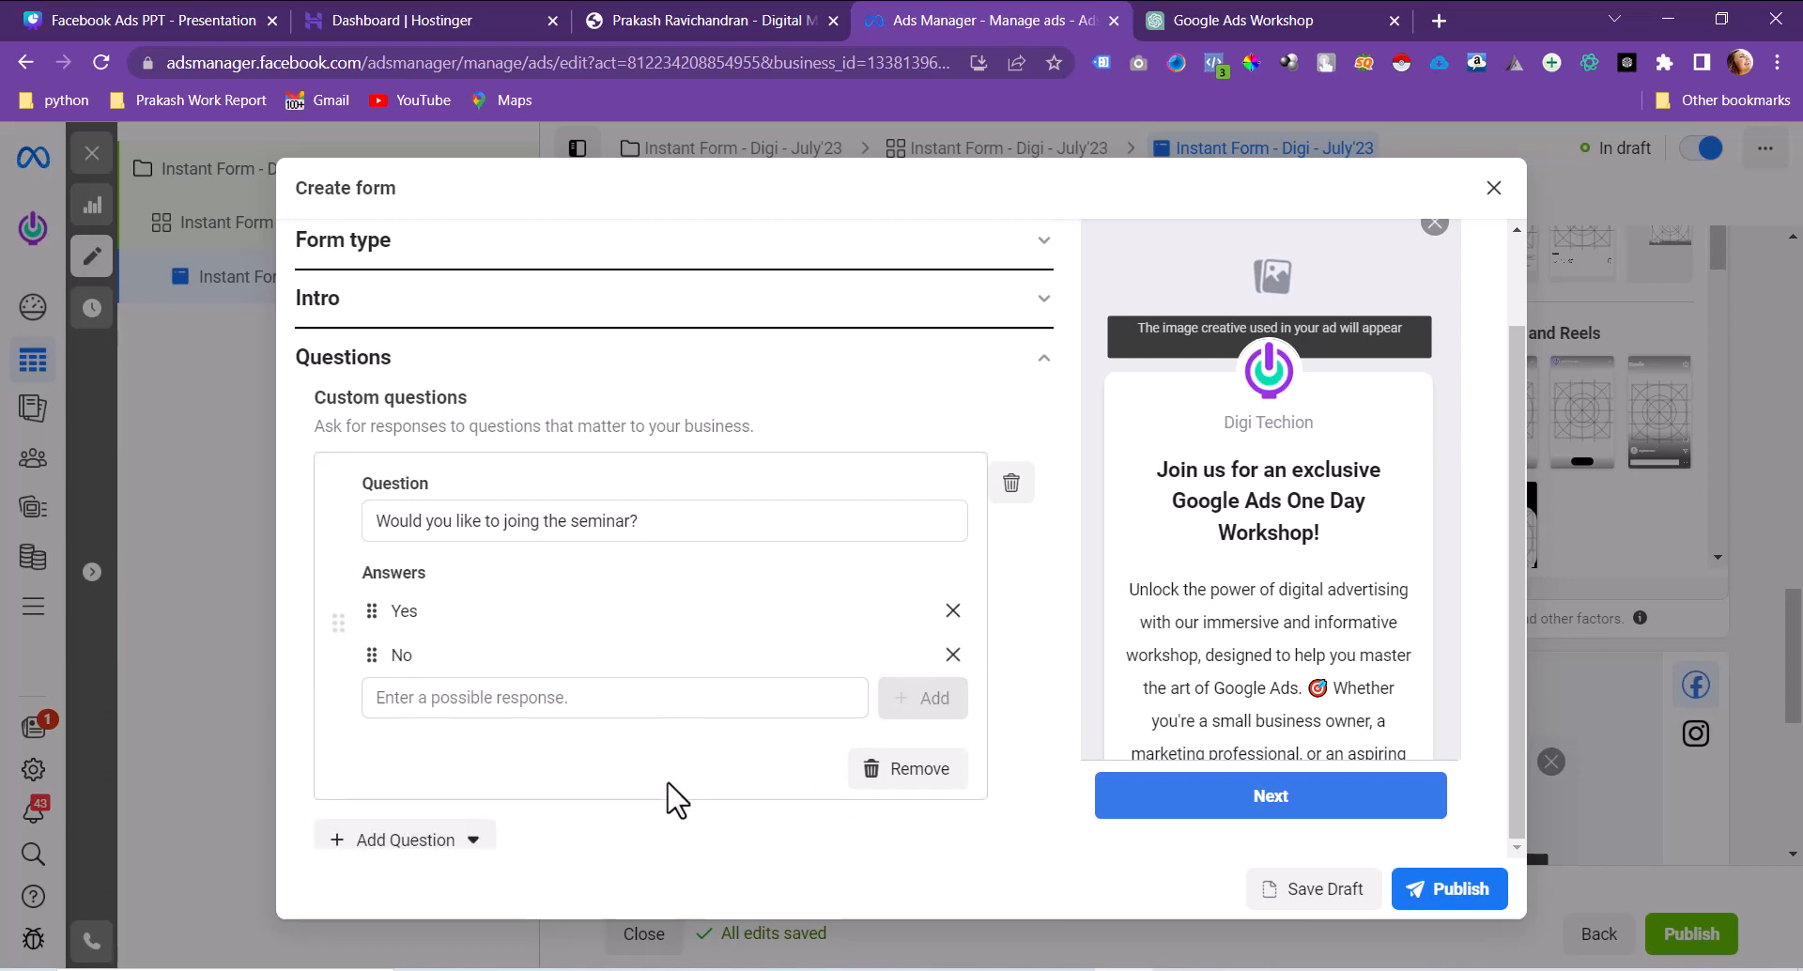
pyautogui.scroll(4, 677, 799)
pyautogui.scroll(-2, 676, 799)
pyautogui.scroll(-1, 675, 796)
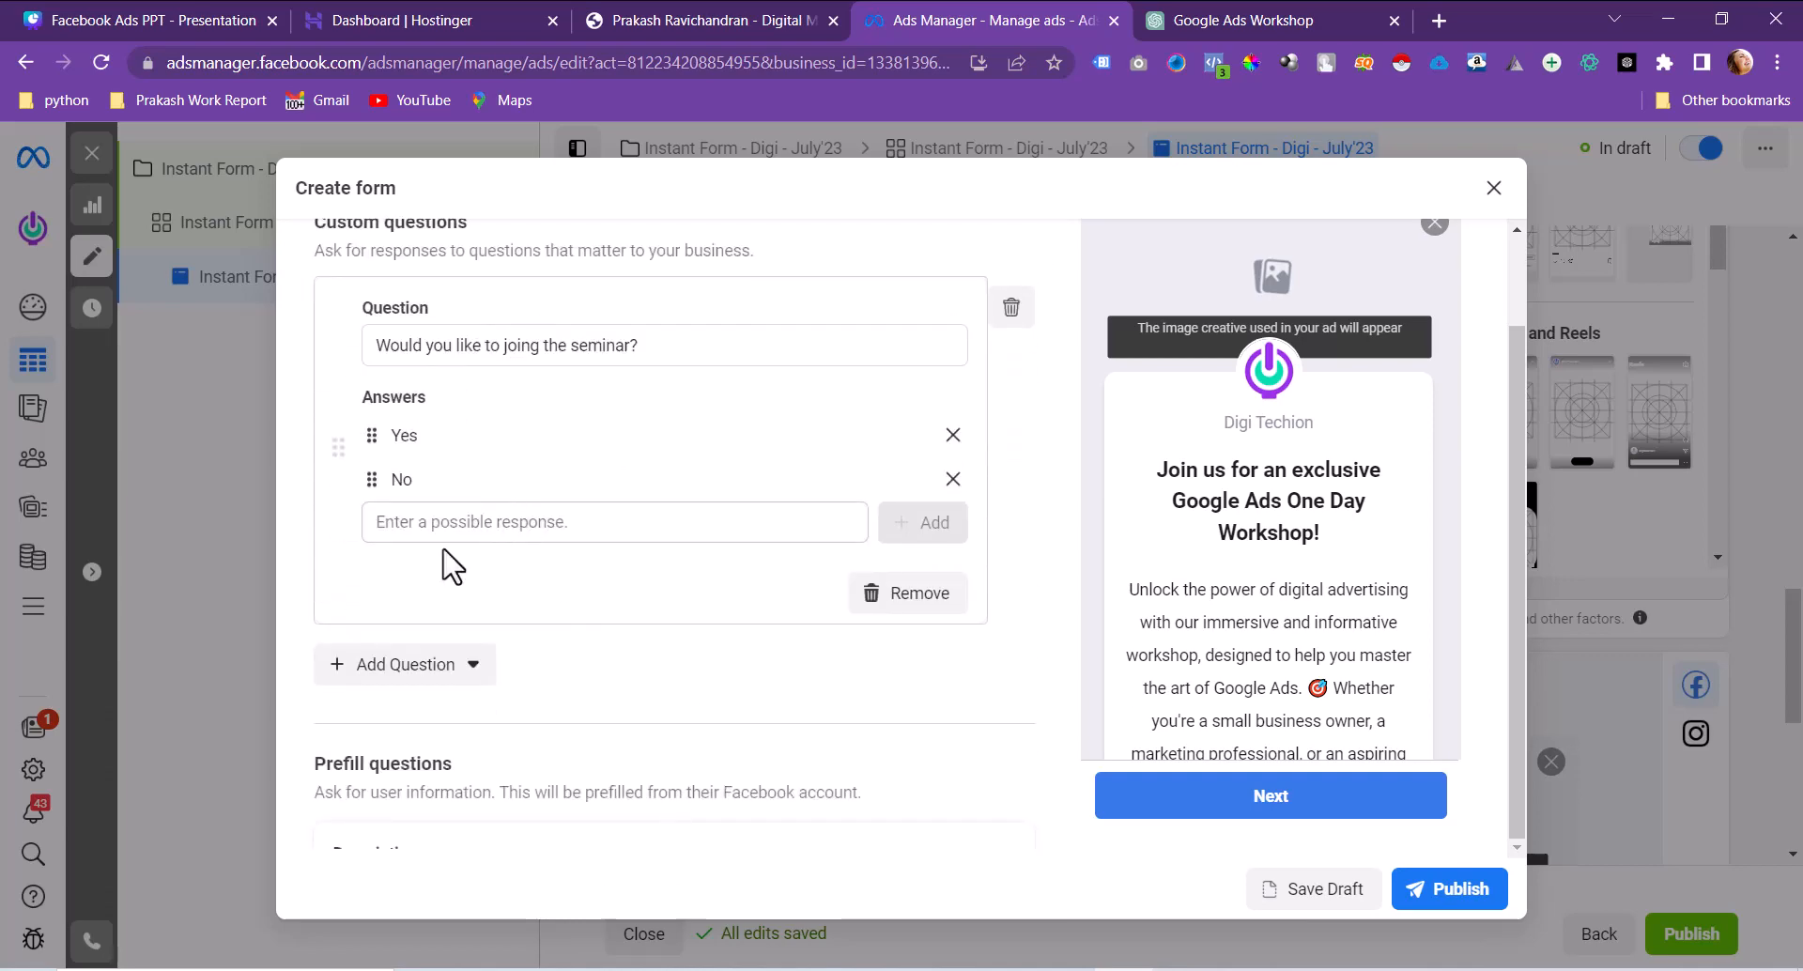
pyautogui.click(540, 345)
pyautogui.press('BackSpace')
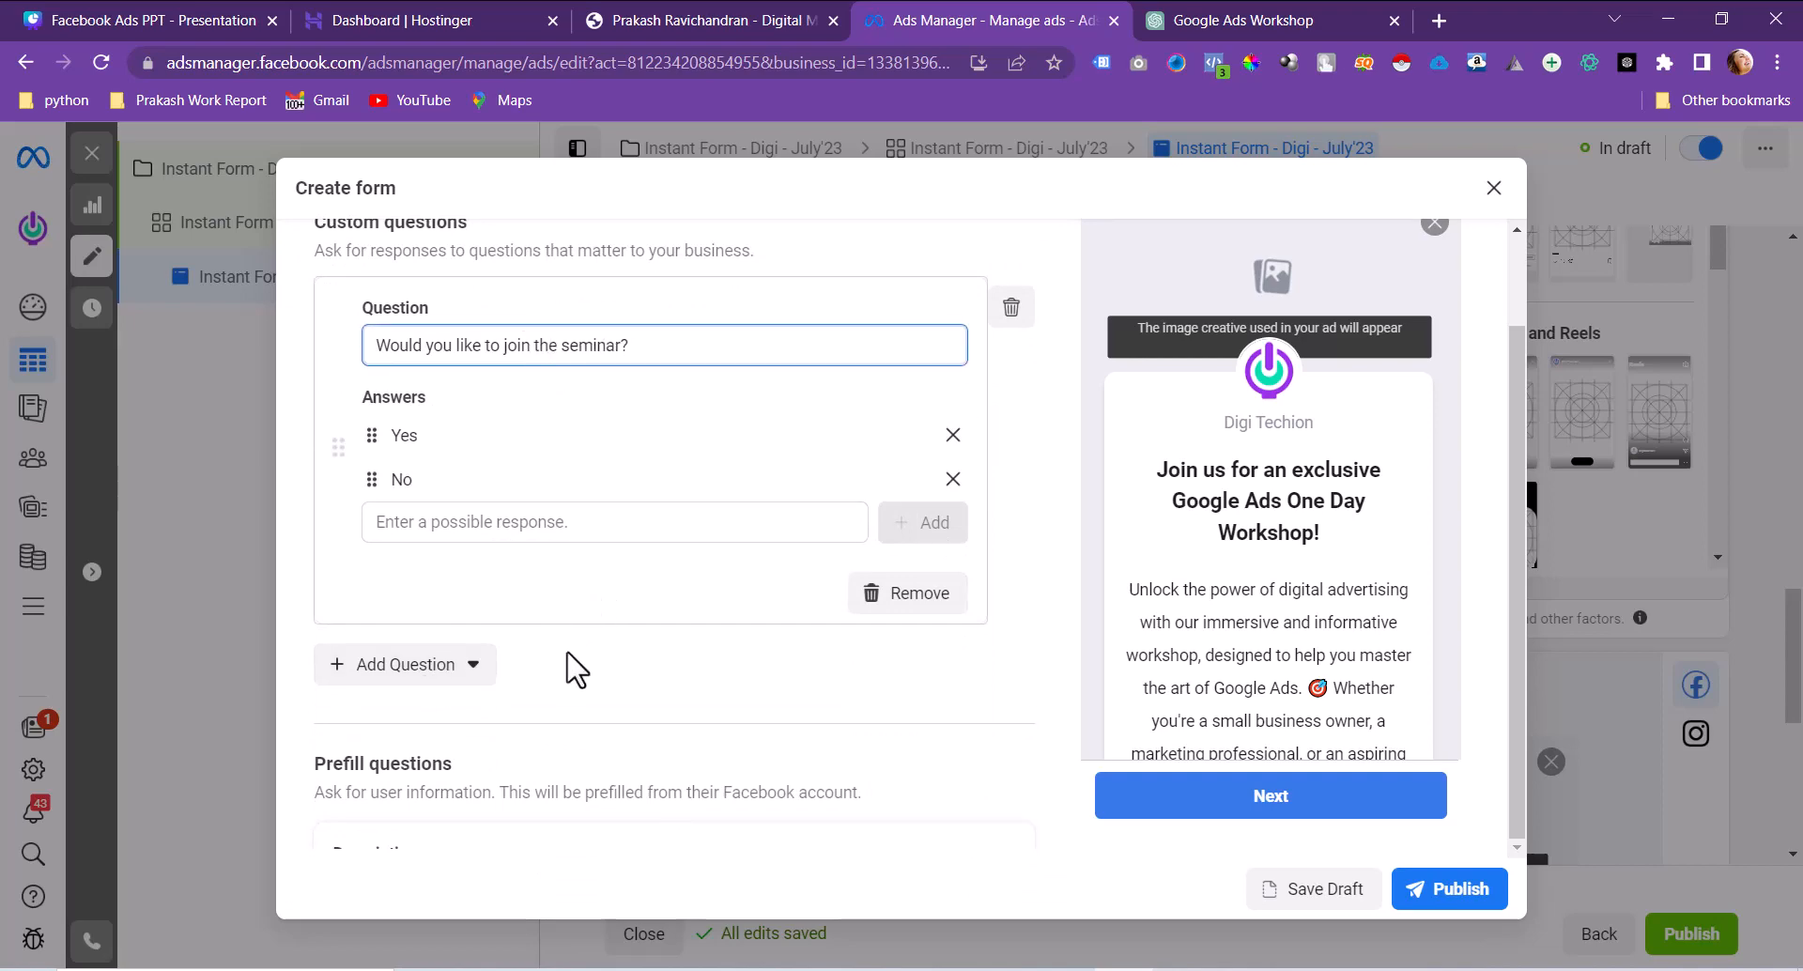
# Step: Add a short-answer question, replacing the 'Enter Your City' wording with just 'City'
pyautogui.click(385, 678)
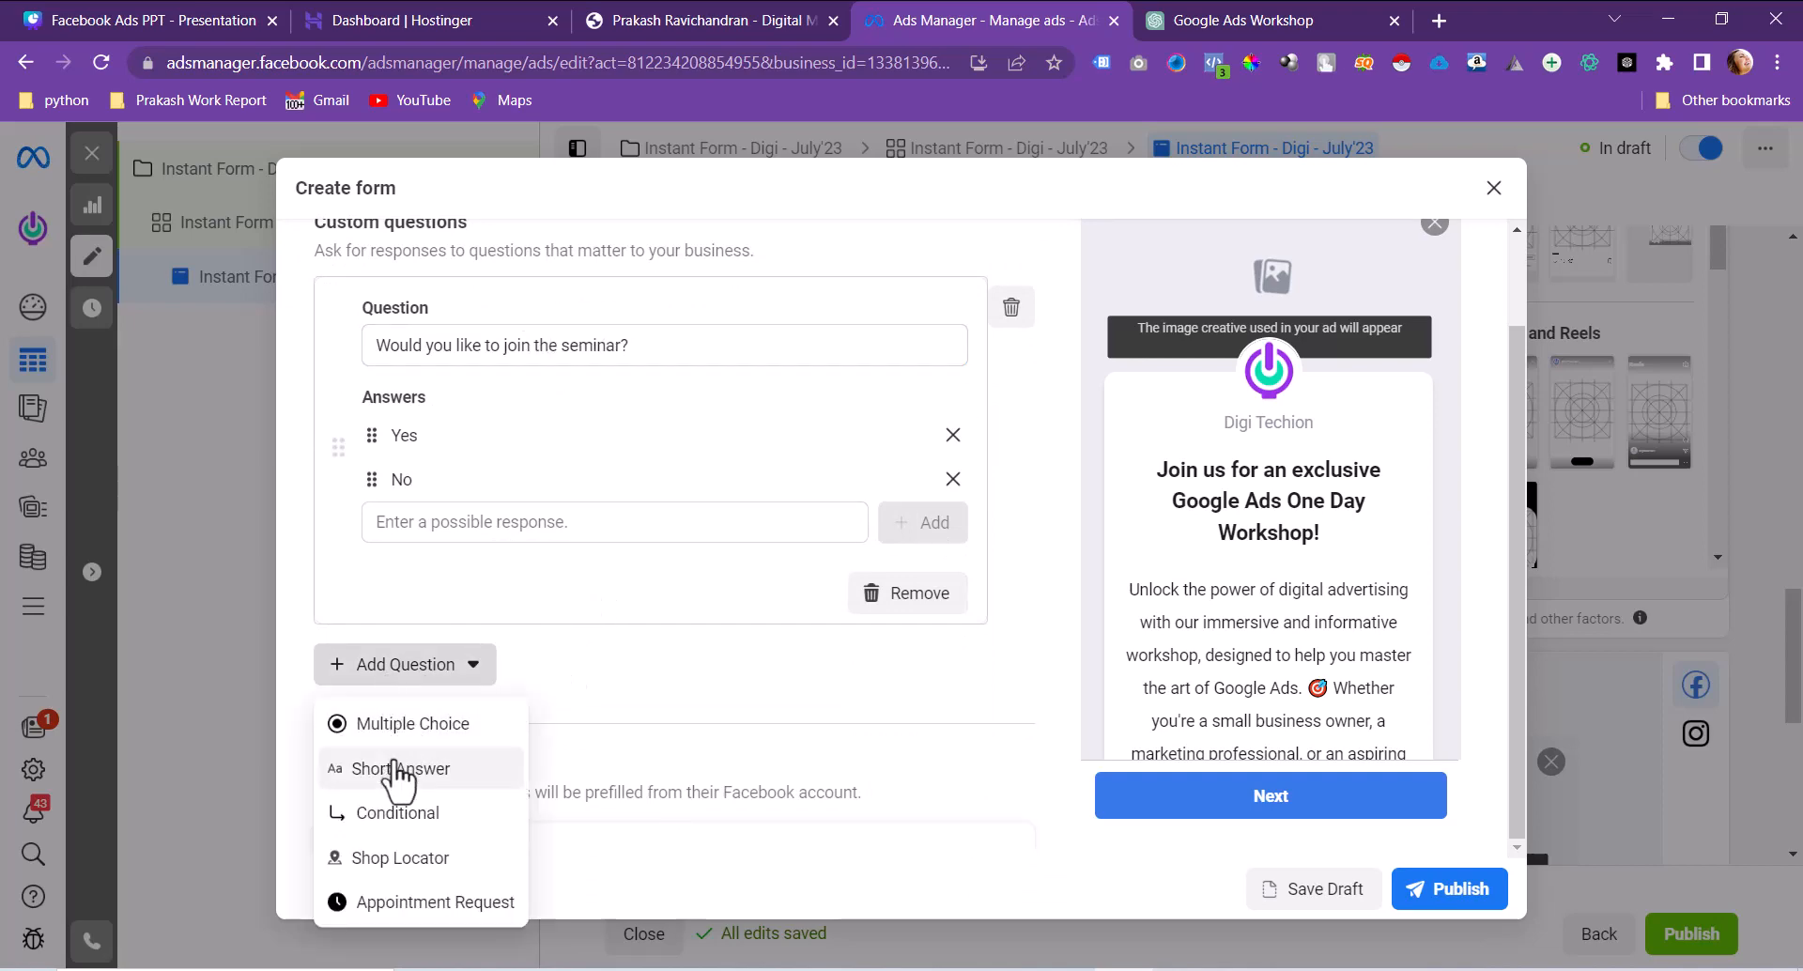
pyautogui.click(396, 763)
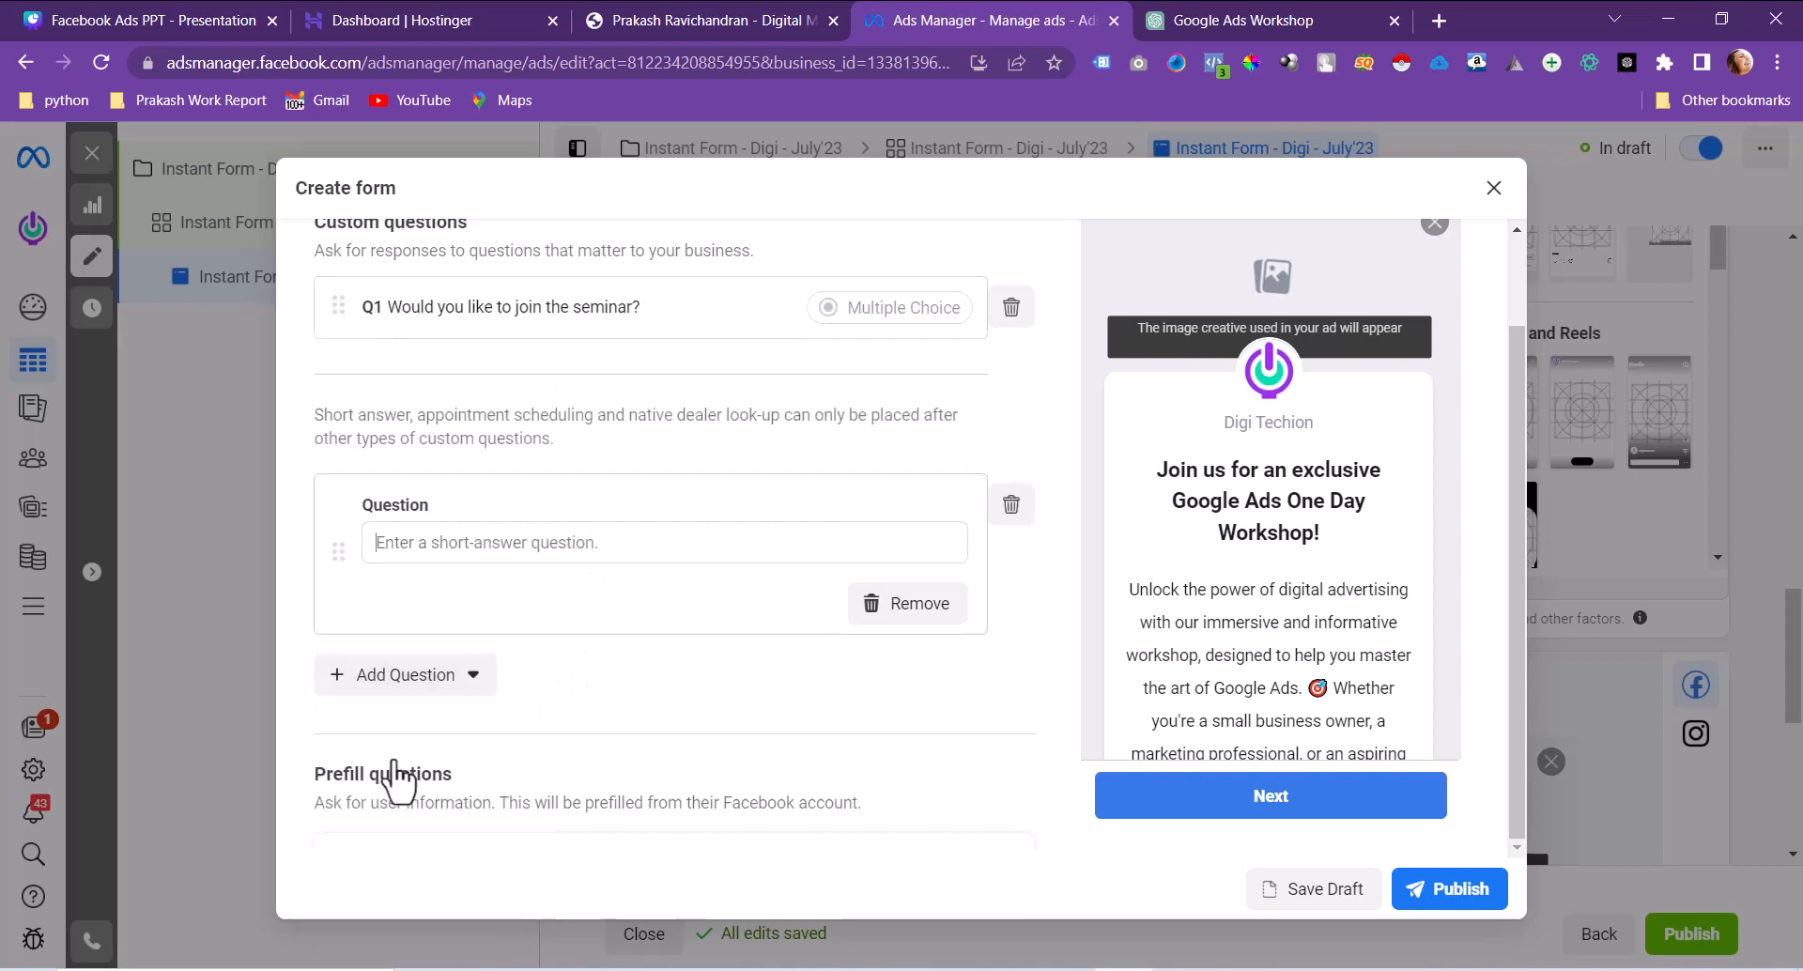
pyautogui.click(678, 565)
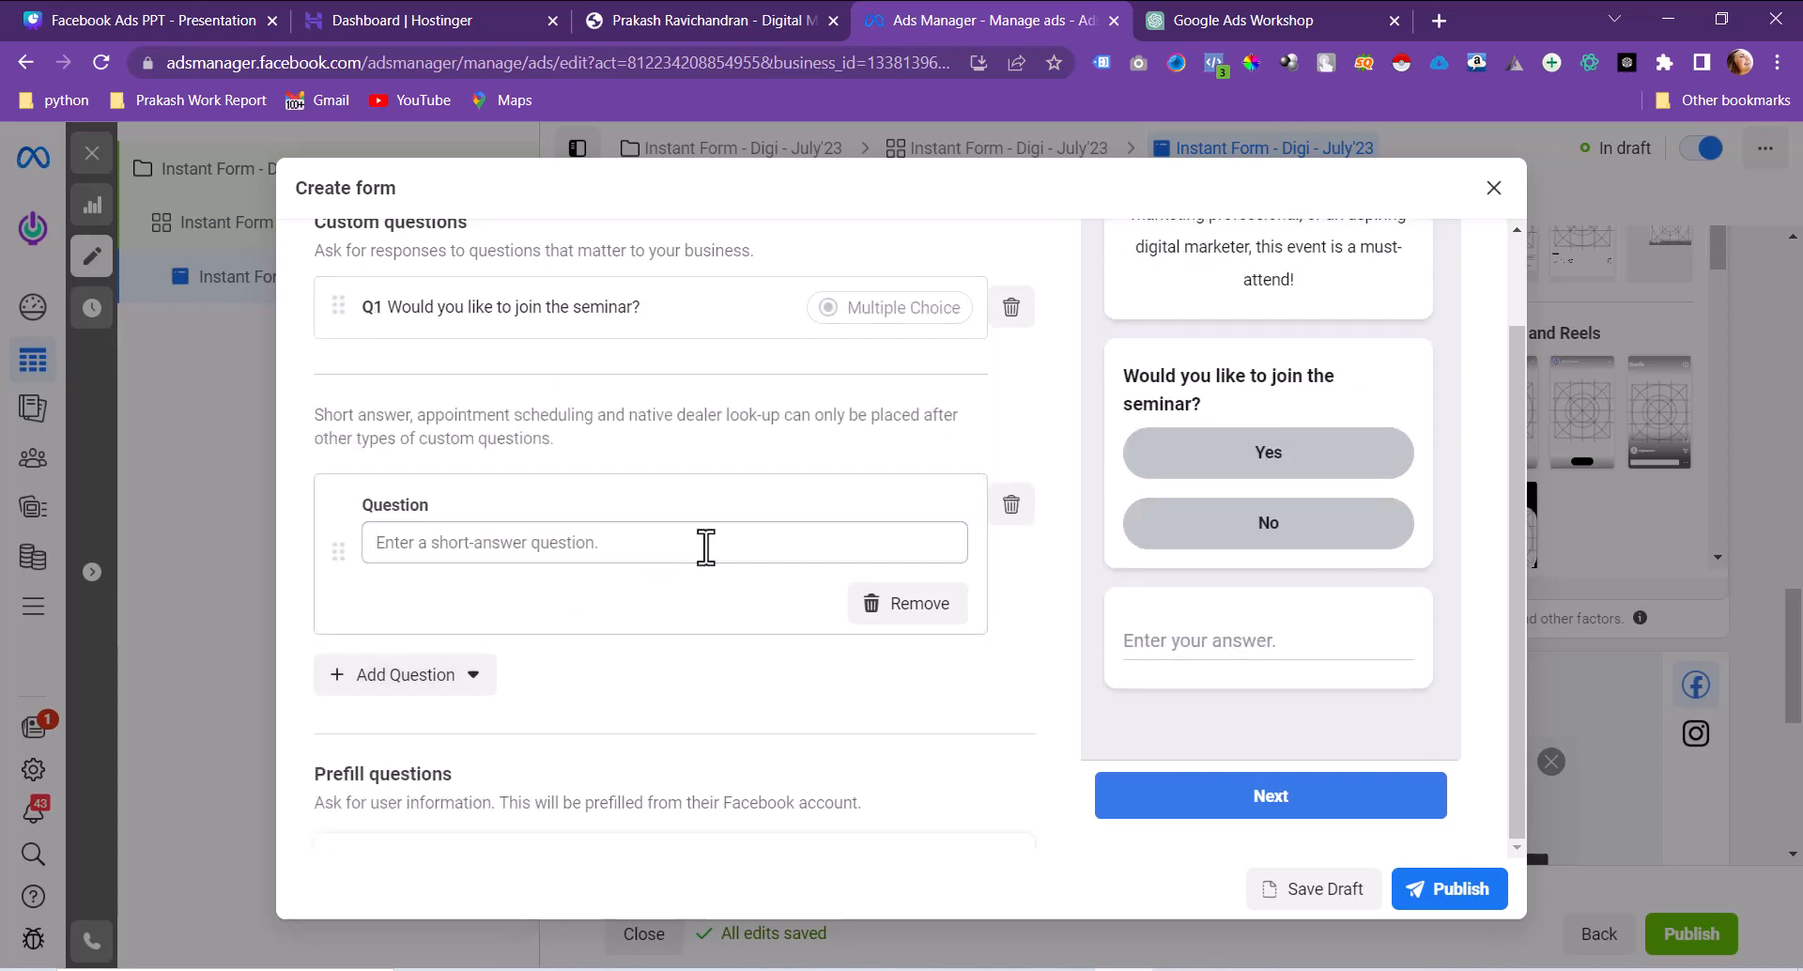
pyautogui.click(706, 543)
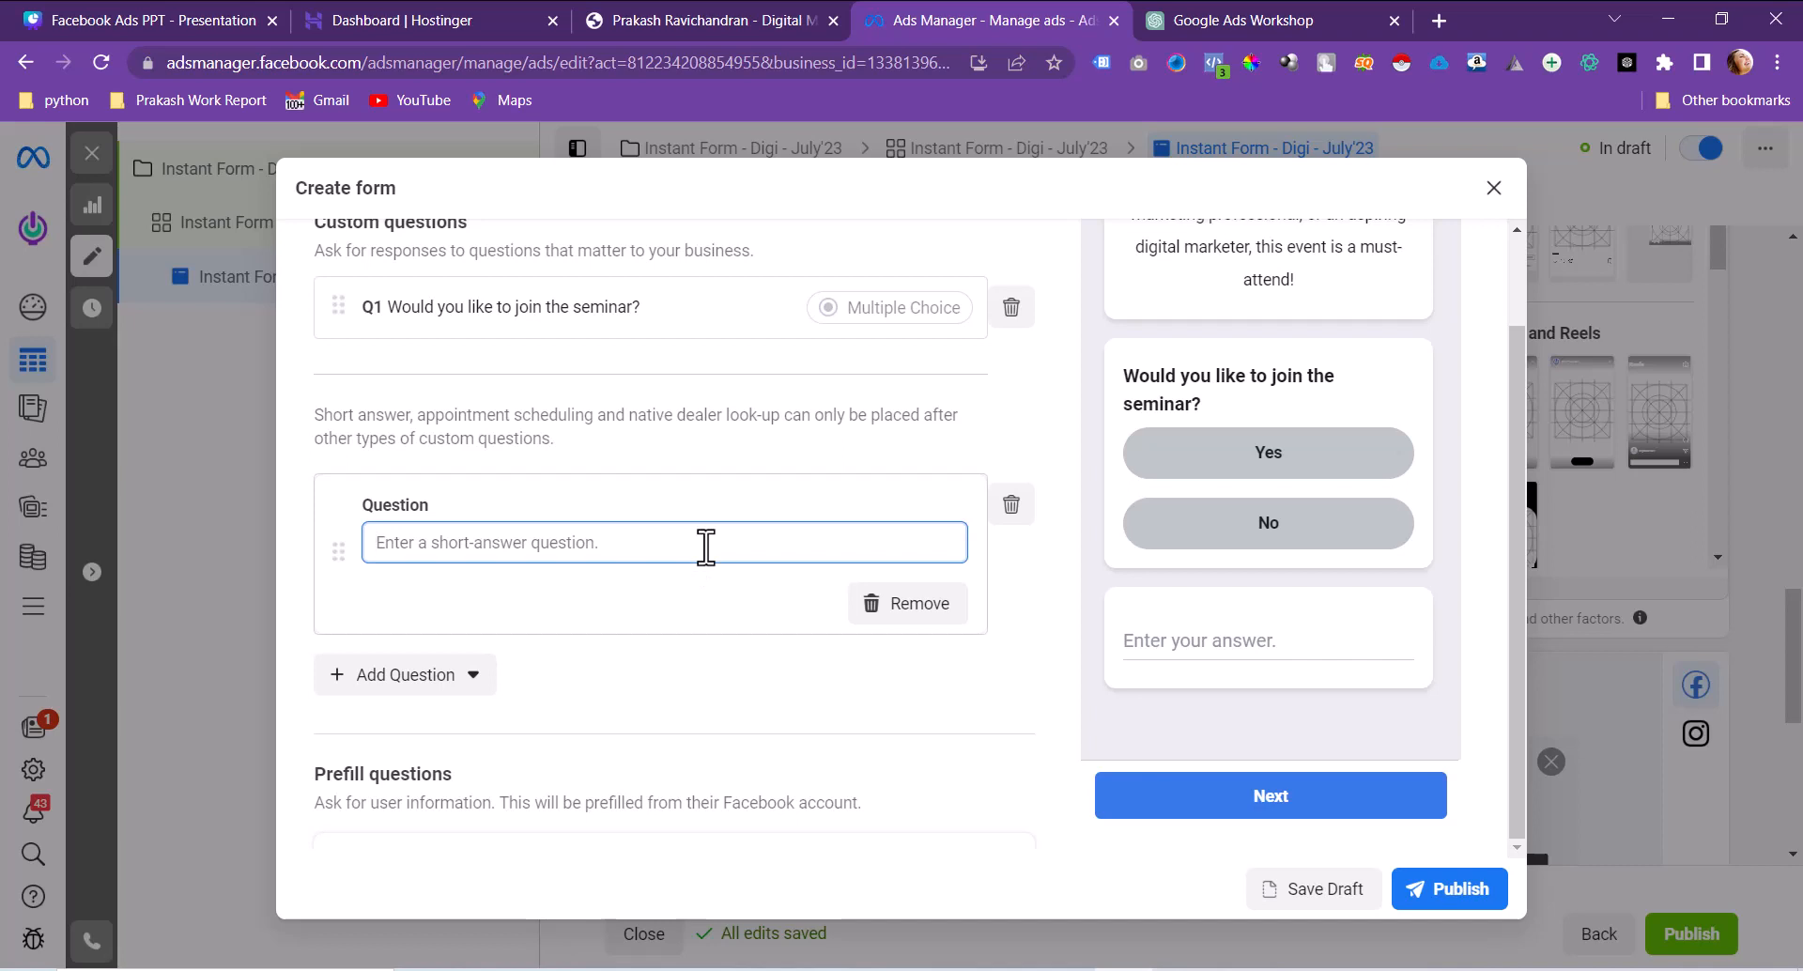
pyautogui.write('En')
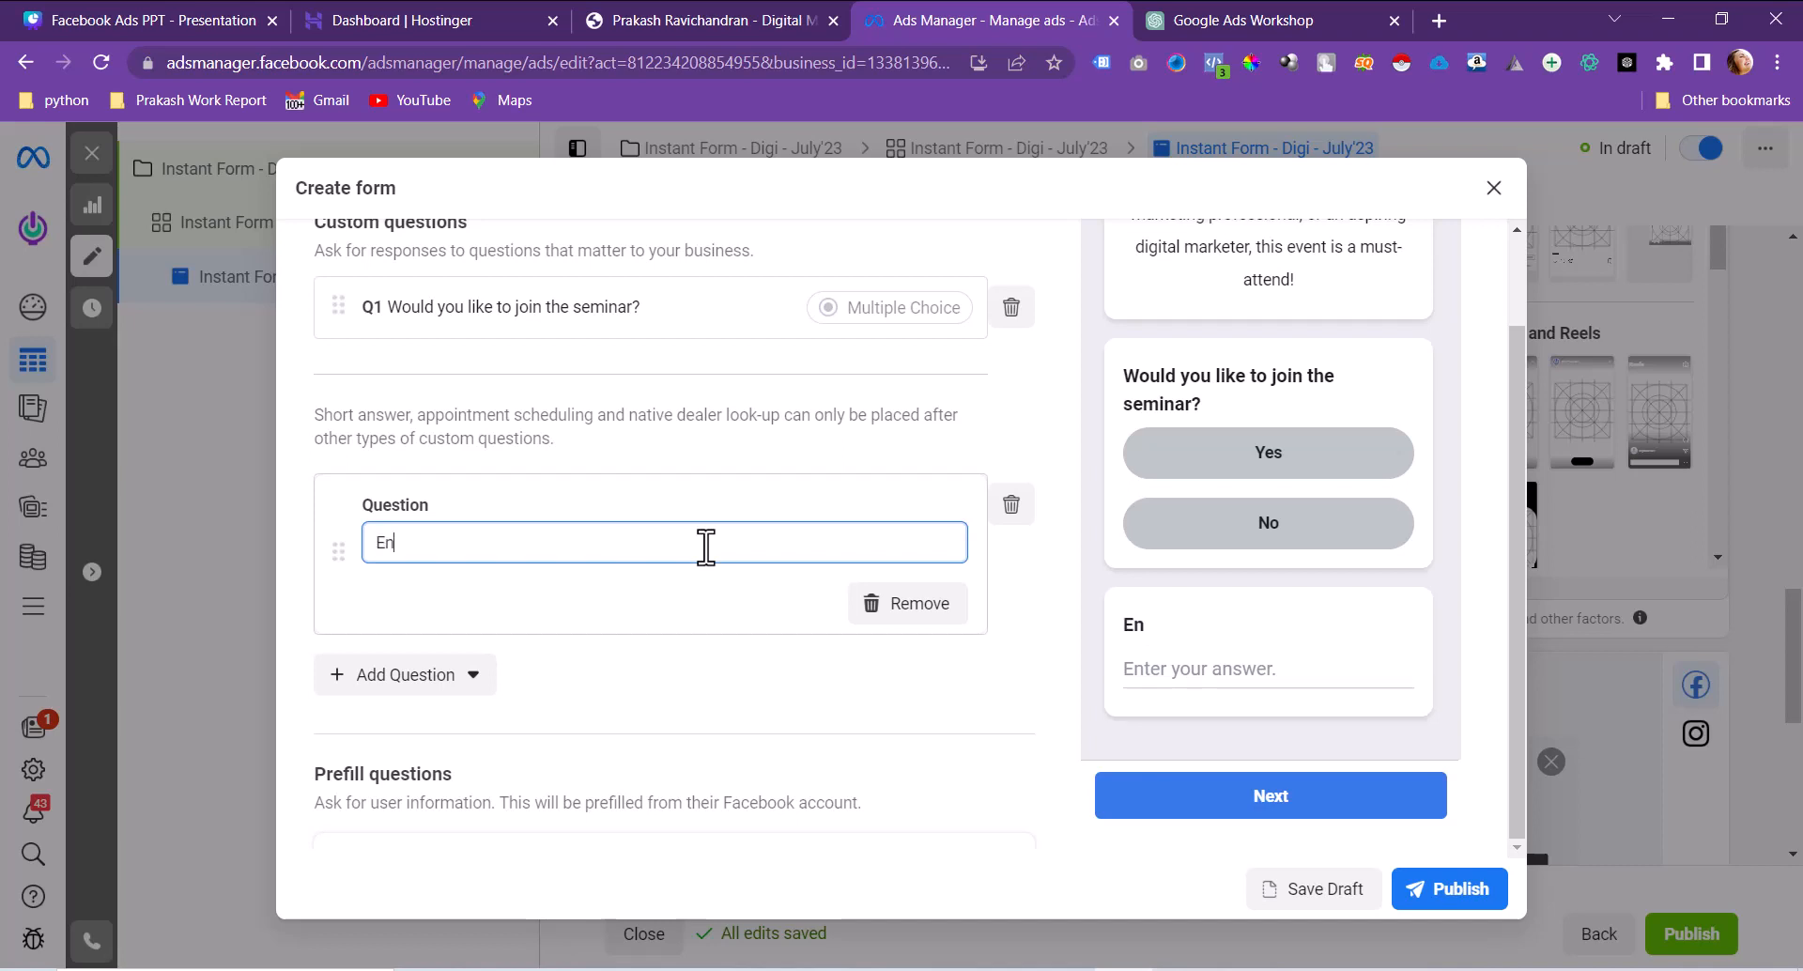
pyautogui.write('ter Your City')
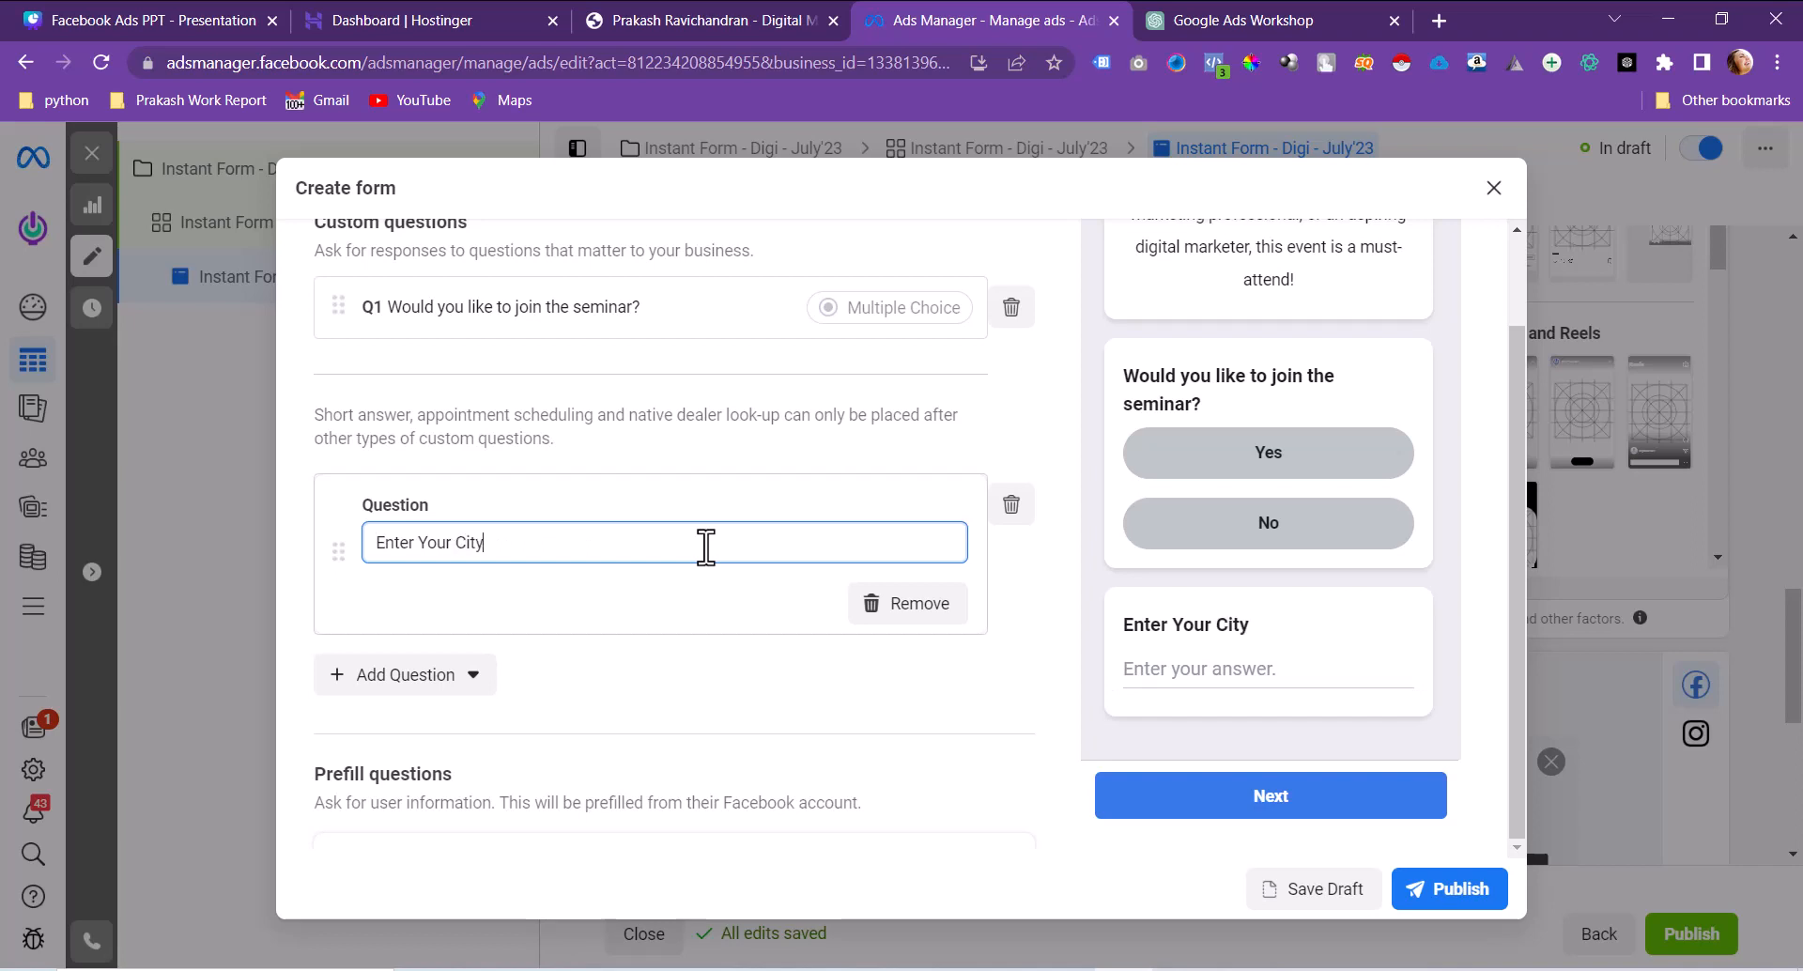
pyautogui.hotkey('ctrl', 'a')
pyautogui.press('BackSpace')
pyautogui.write('City')
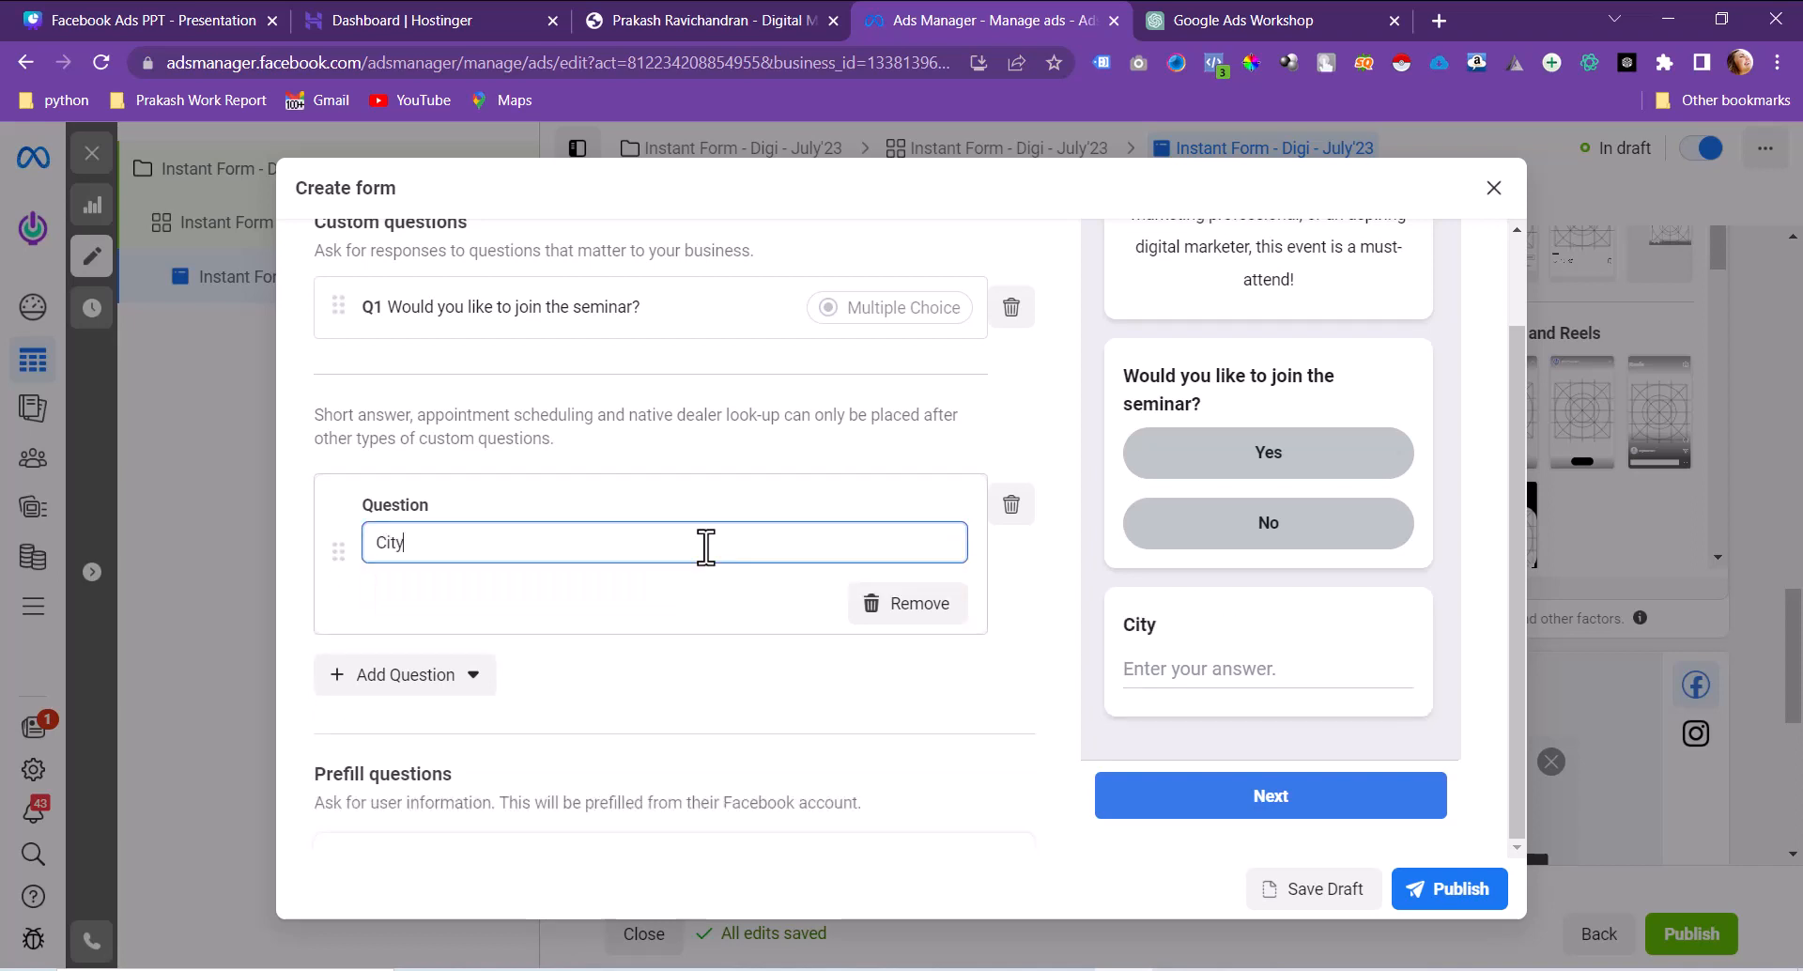
pyautogui.click(669, 610)
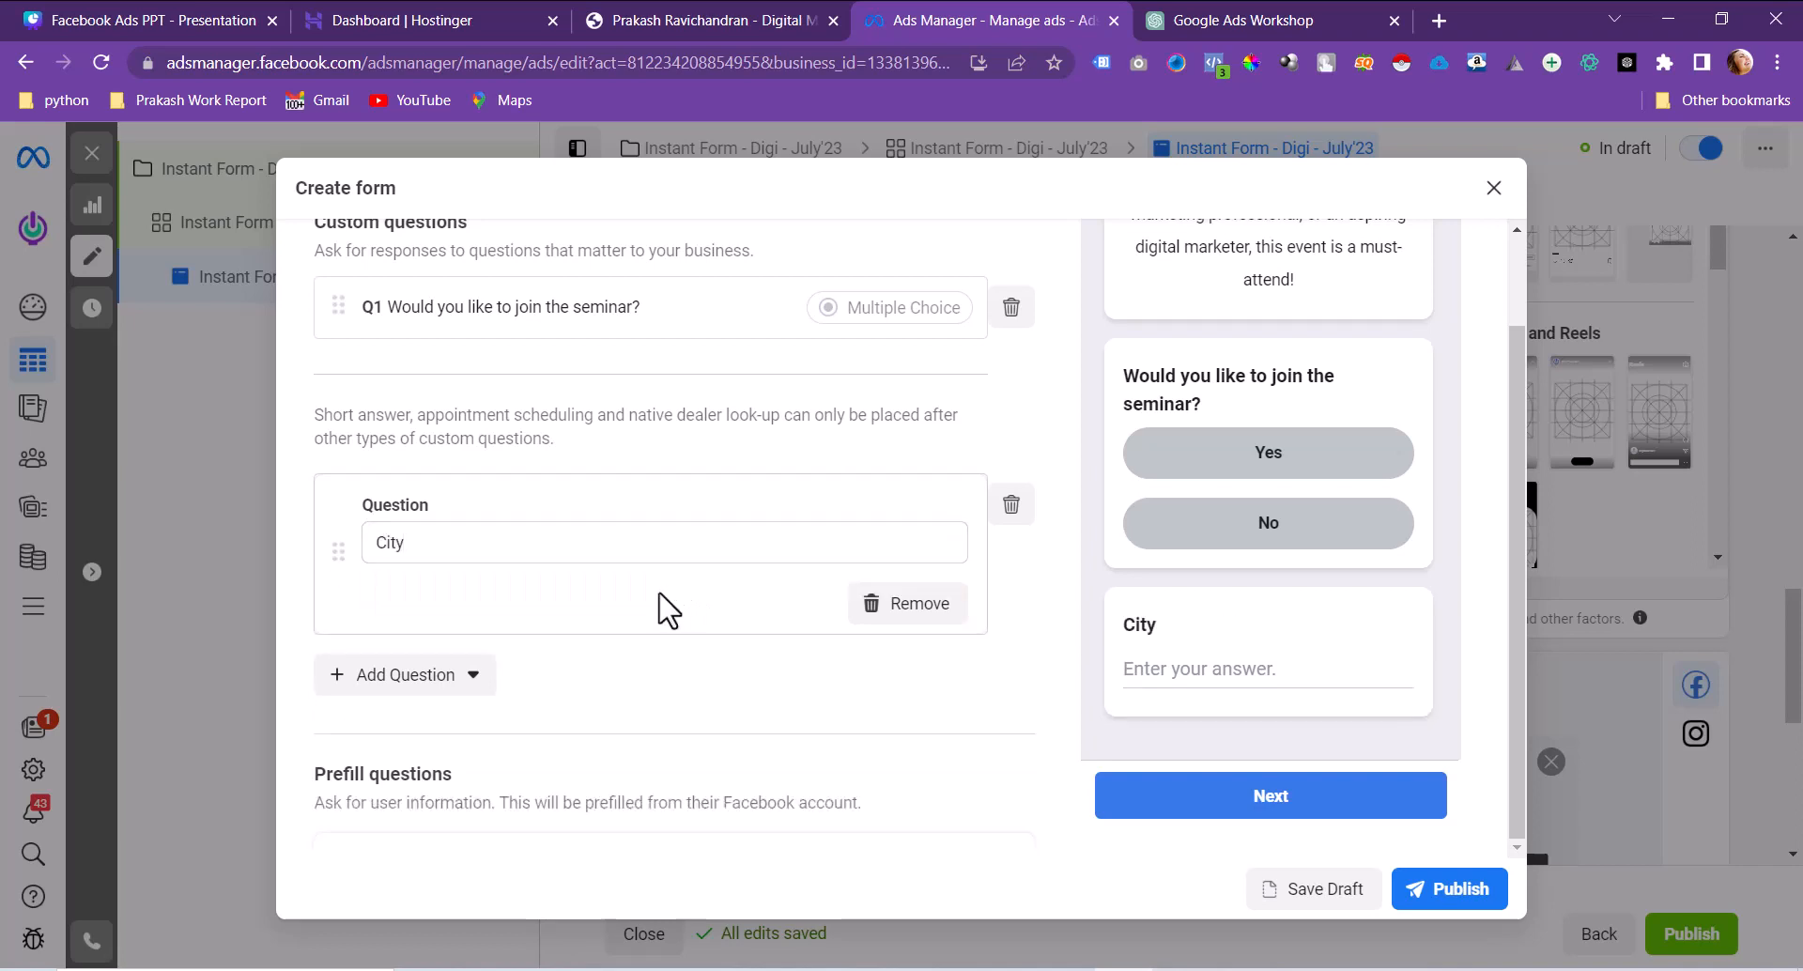
pyautogui.scroll(-5, 669, 611)
# Step: Rename the short-answer question from City to 'Mobile Number', fixing the capital O typo
pyautogui.click(405, 789)
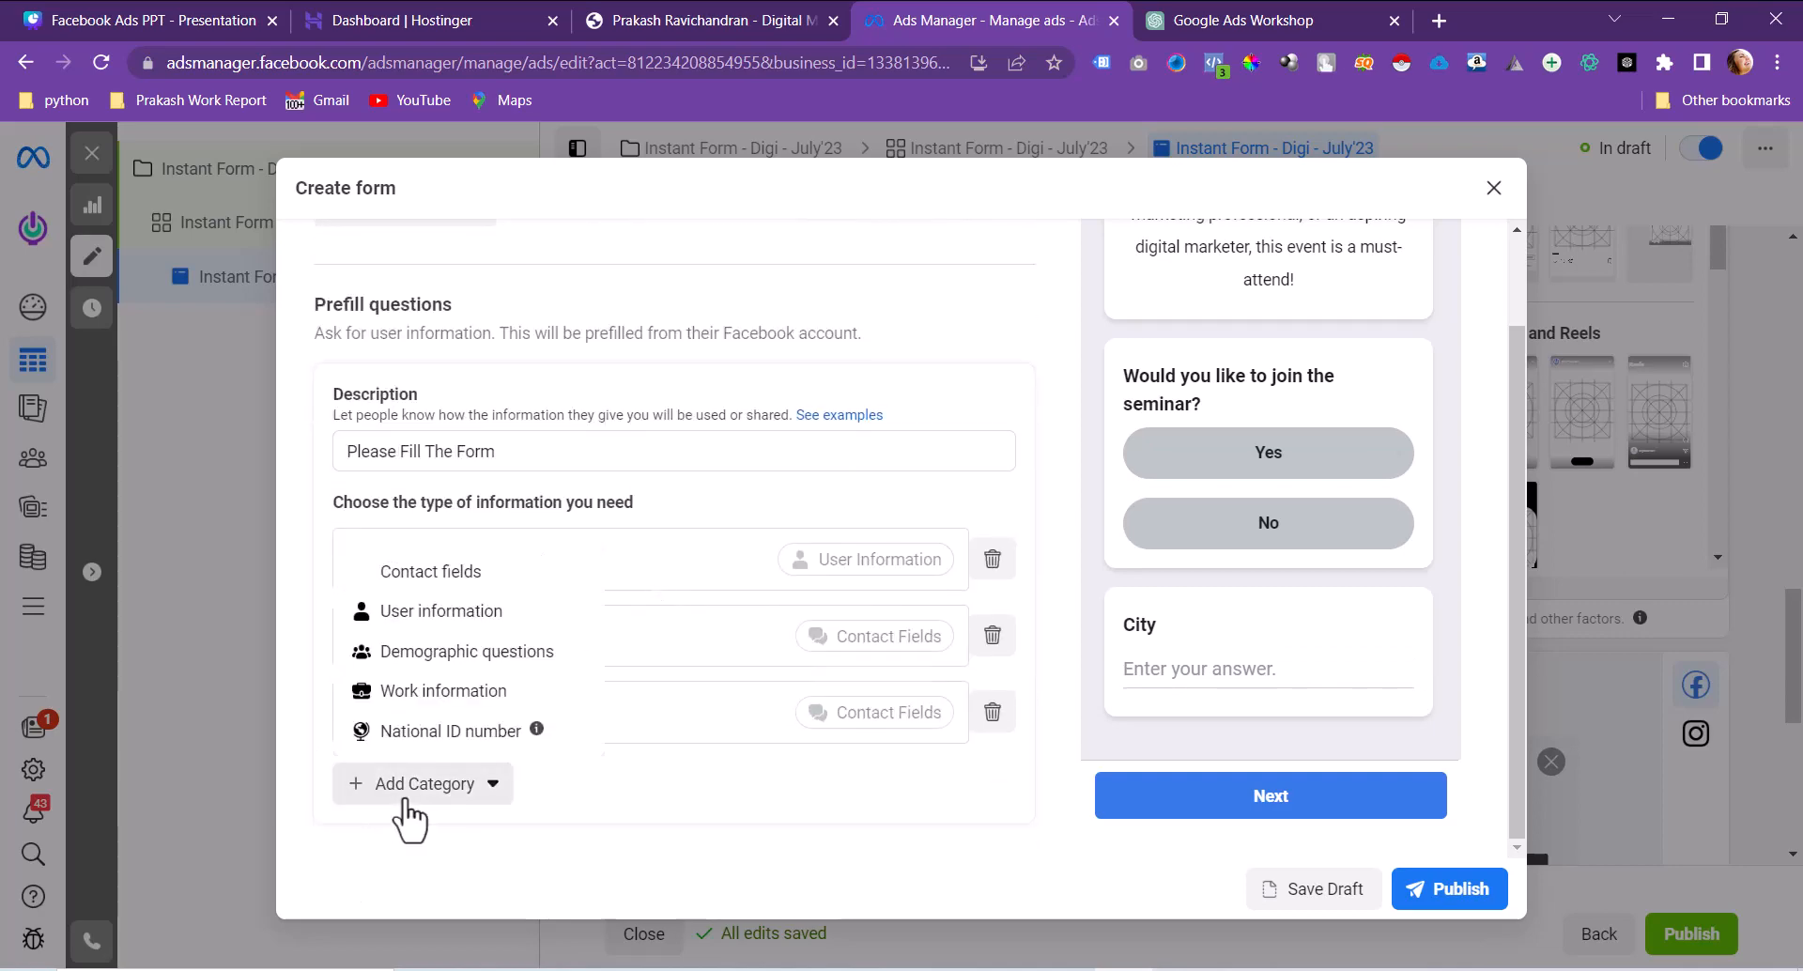
pyautogui.moveTo(526, 596)
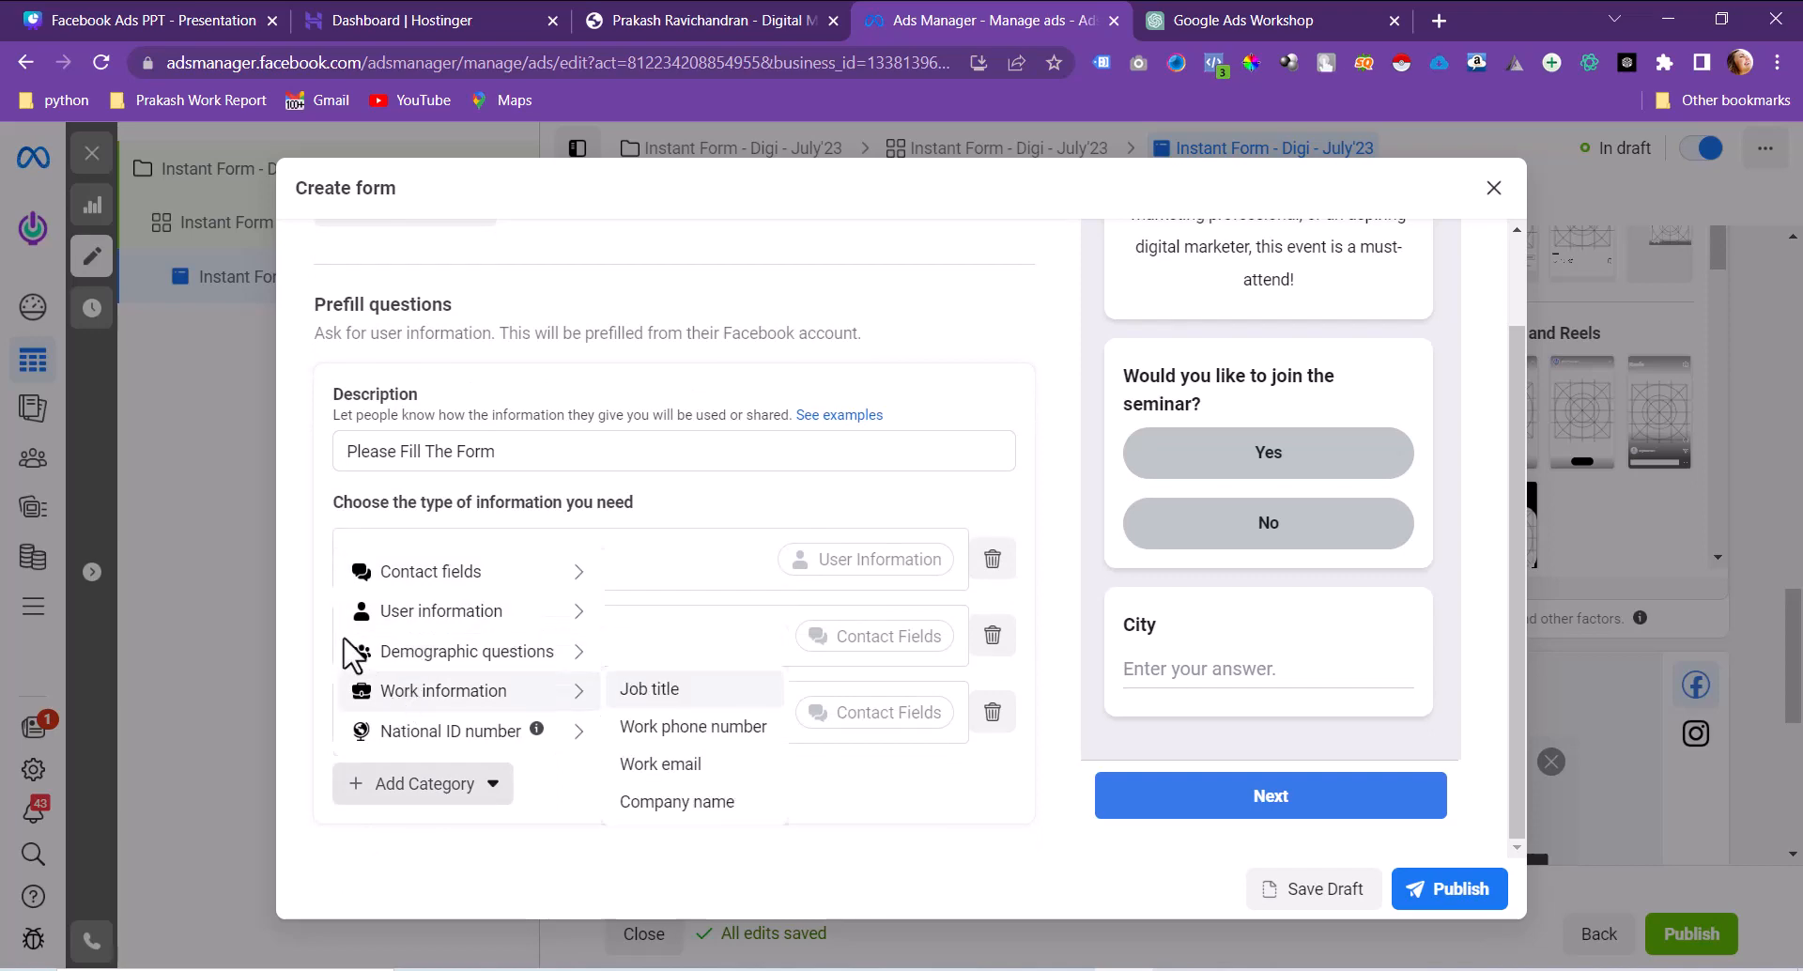
pyautogui.scroll(3, 301, 612)
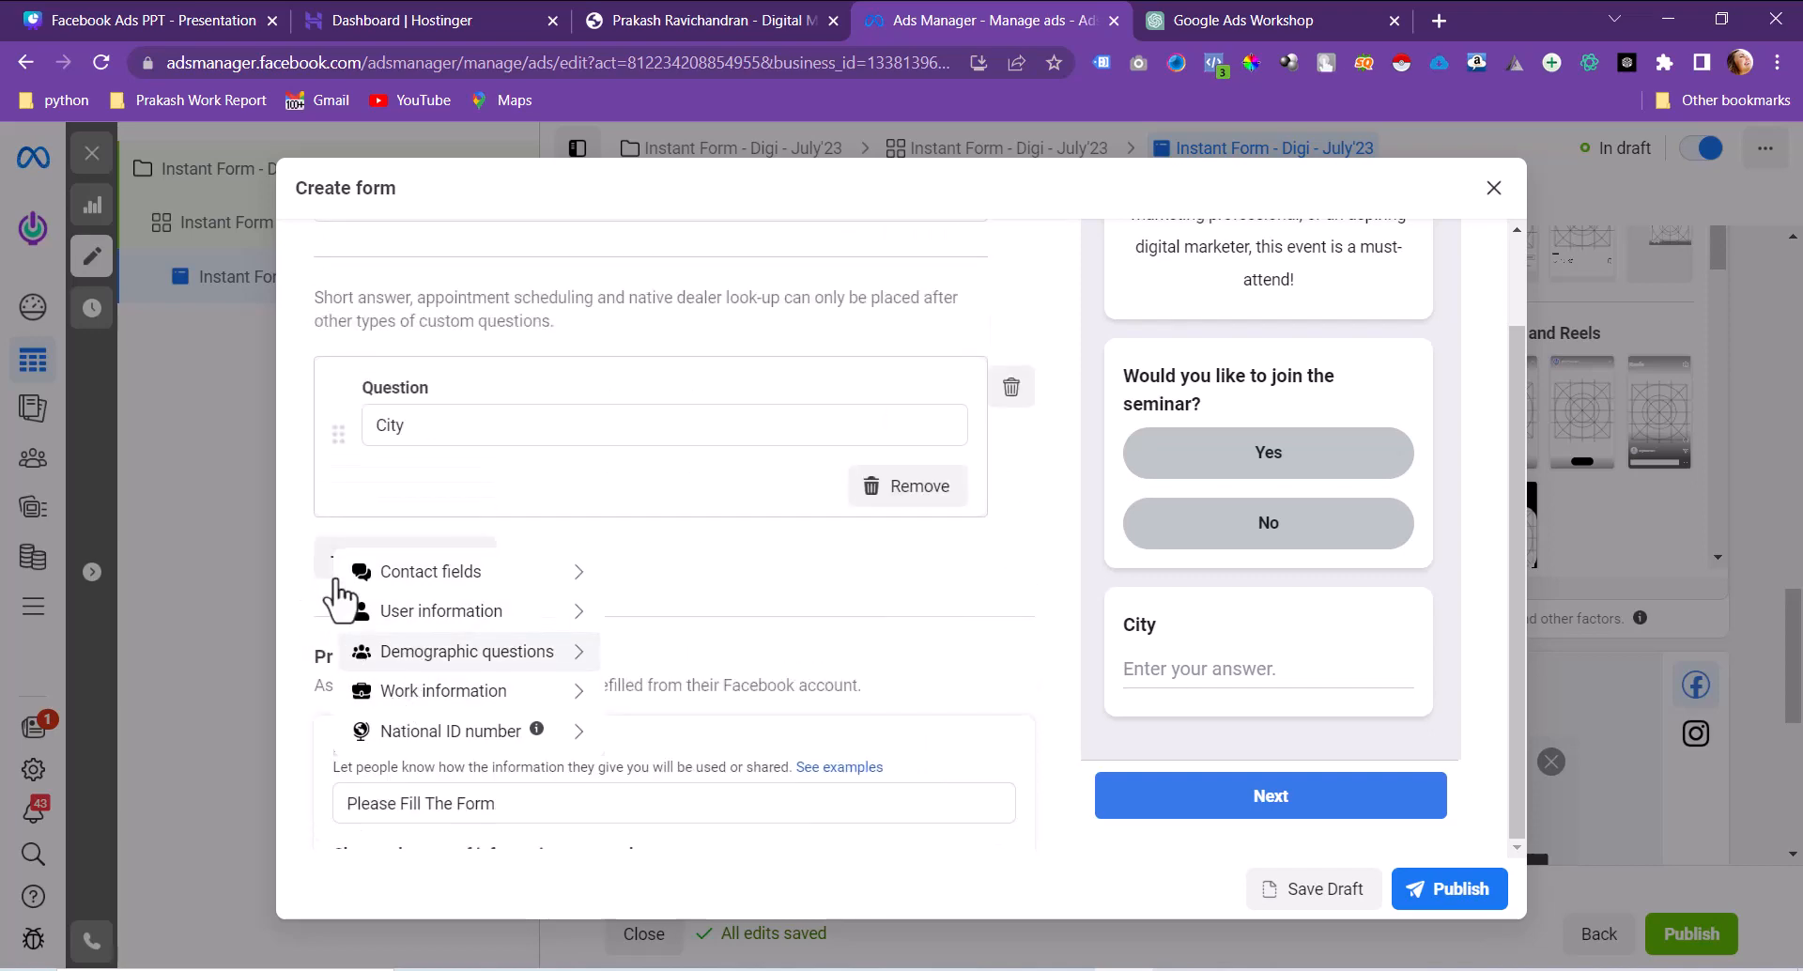
pyautogui.doubleClick(454, 435)
pyautogui.write('MO')
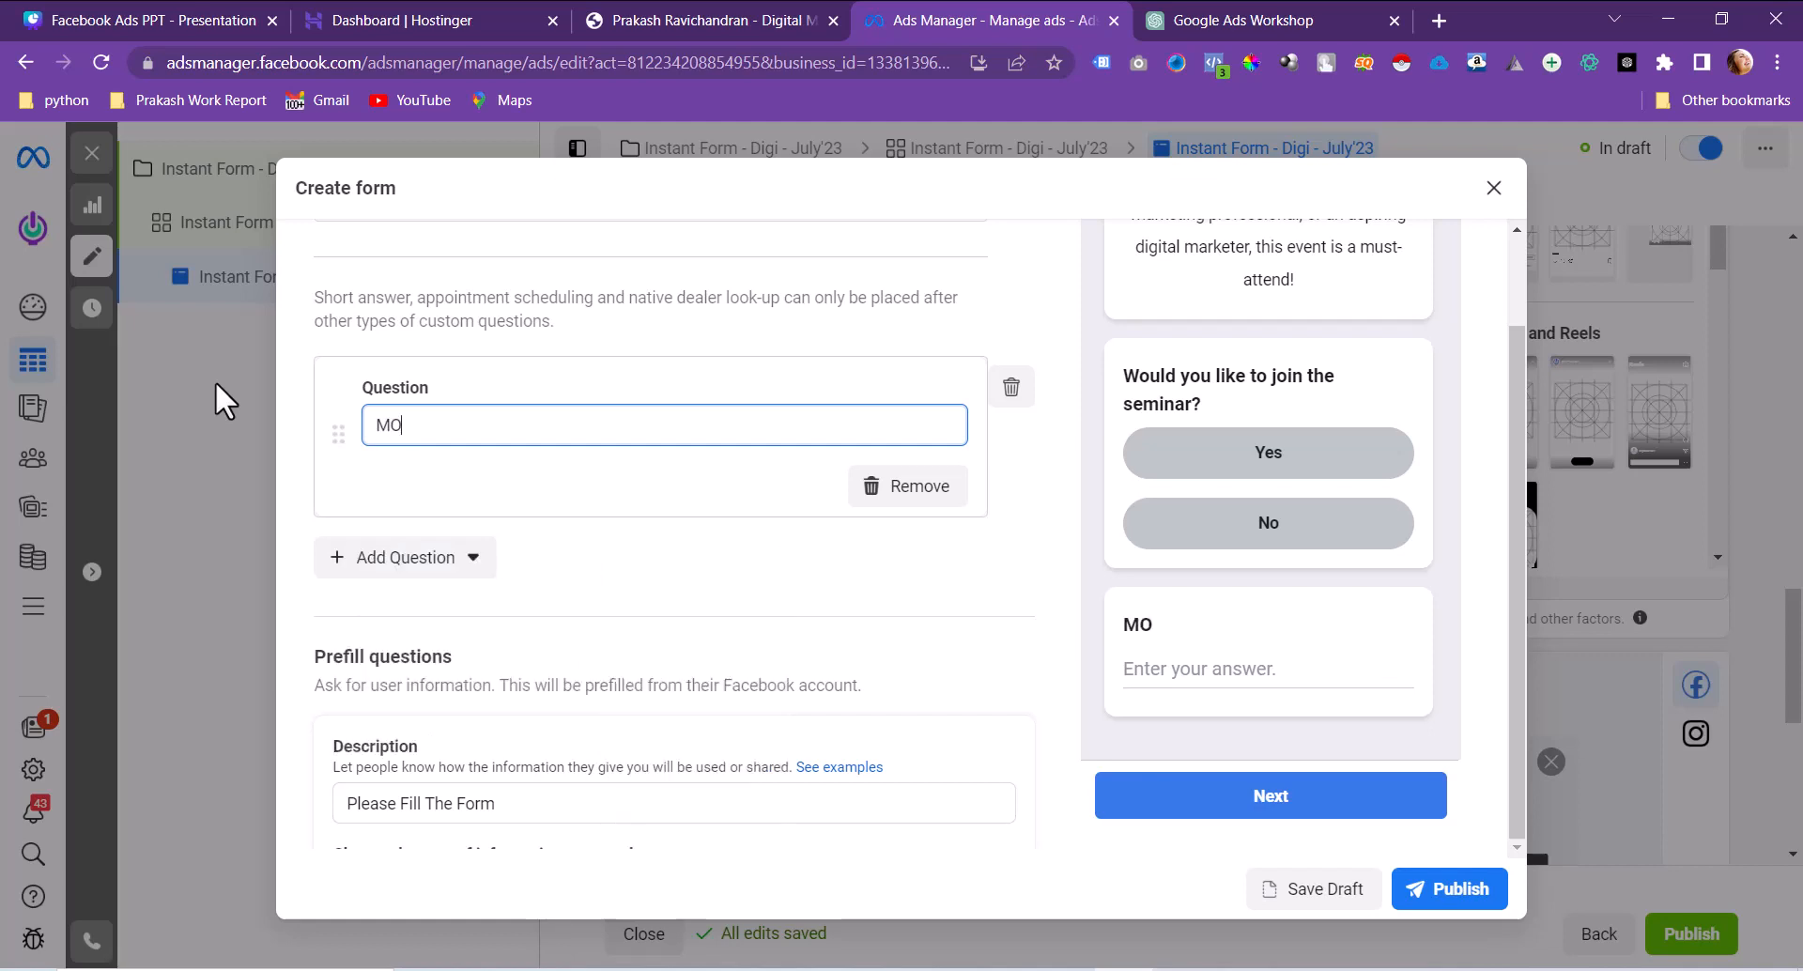
pyautogui.write('bile Number')
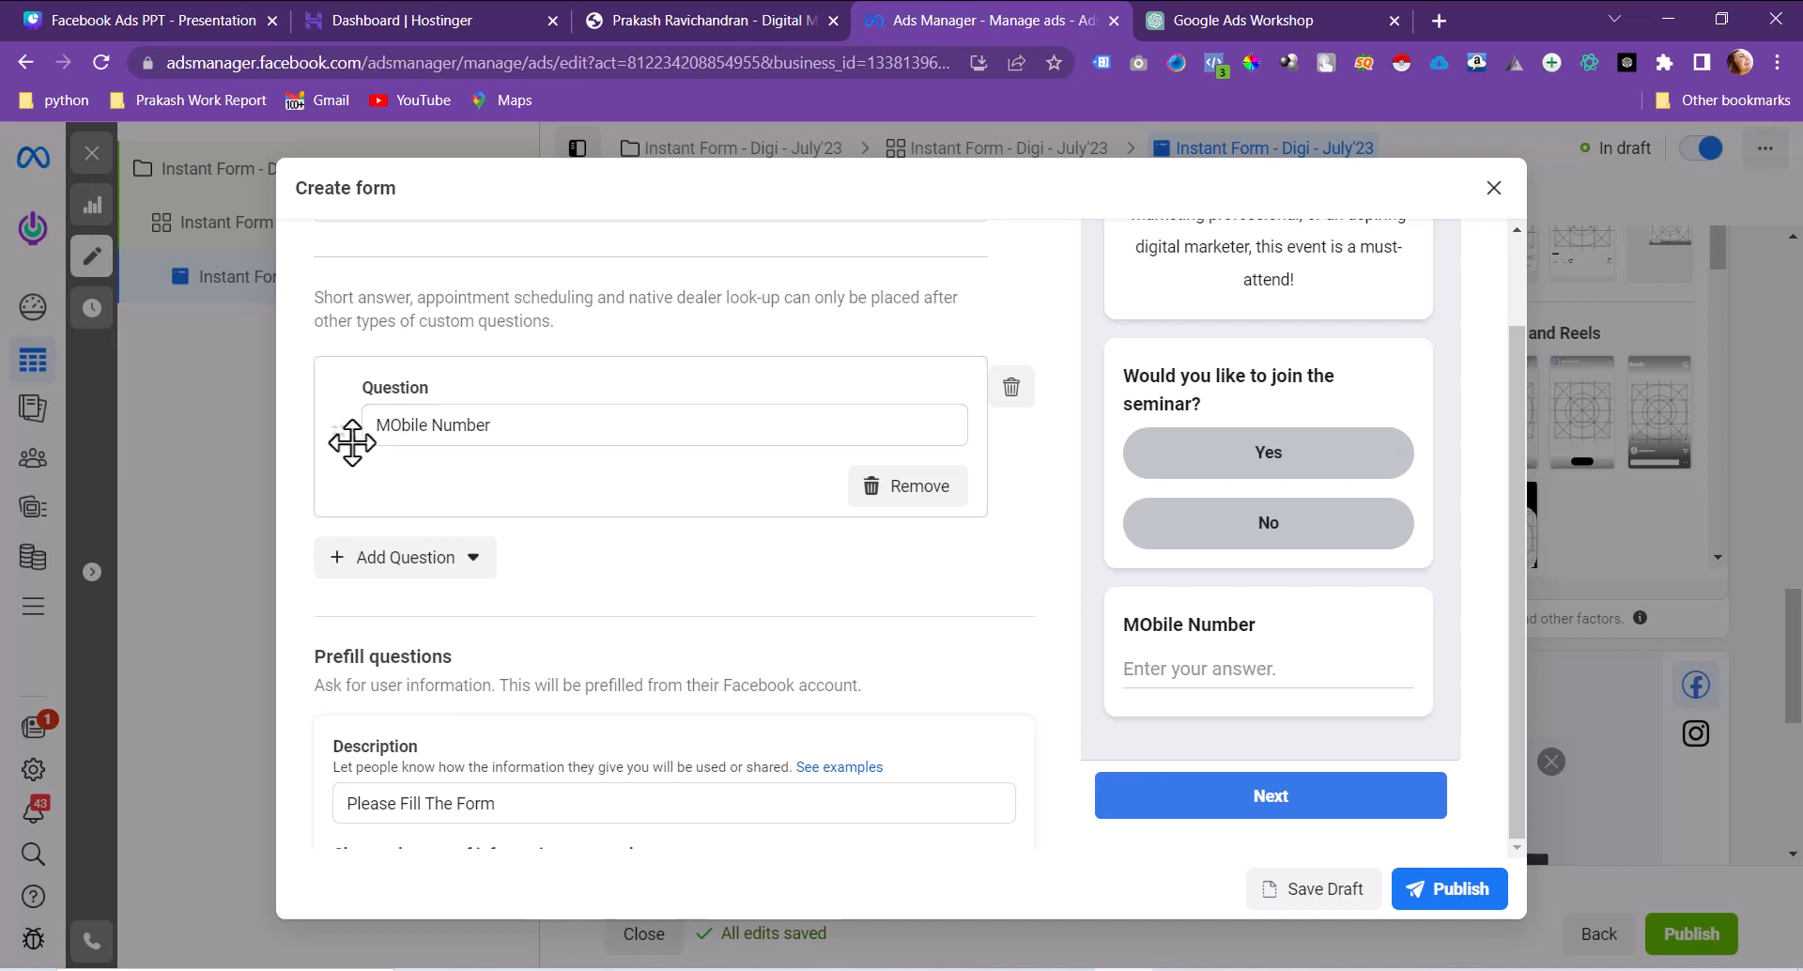
pyautogui.click(402, 431)
pyautogui.press('BackSpace')
pyautogui.write('o')
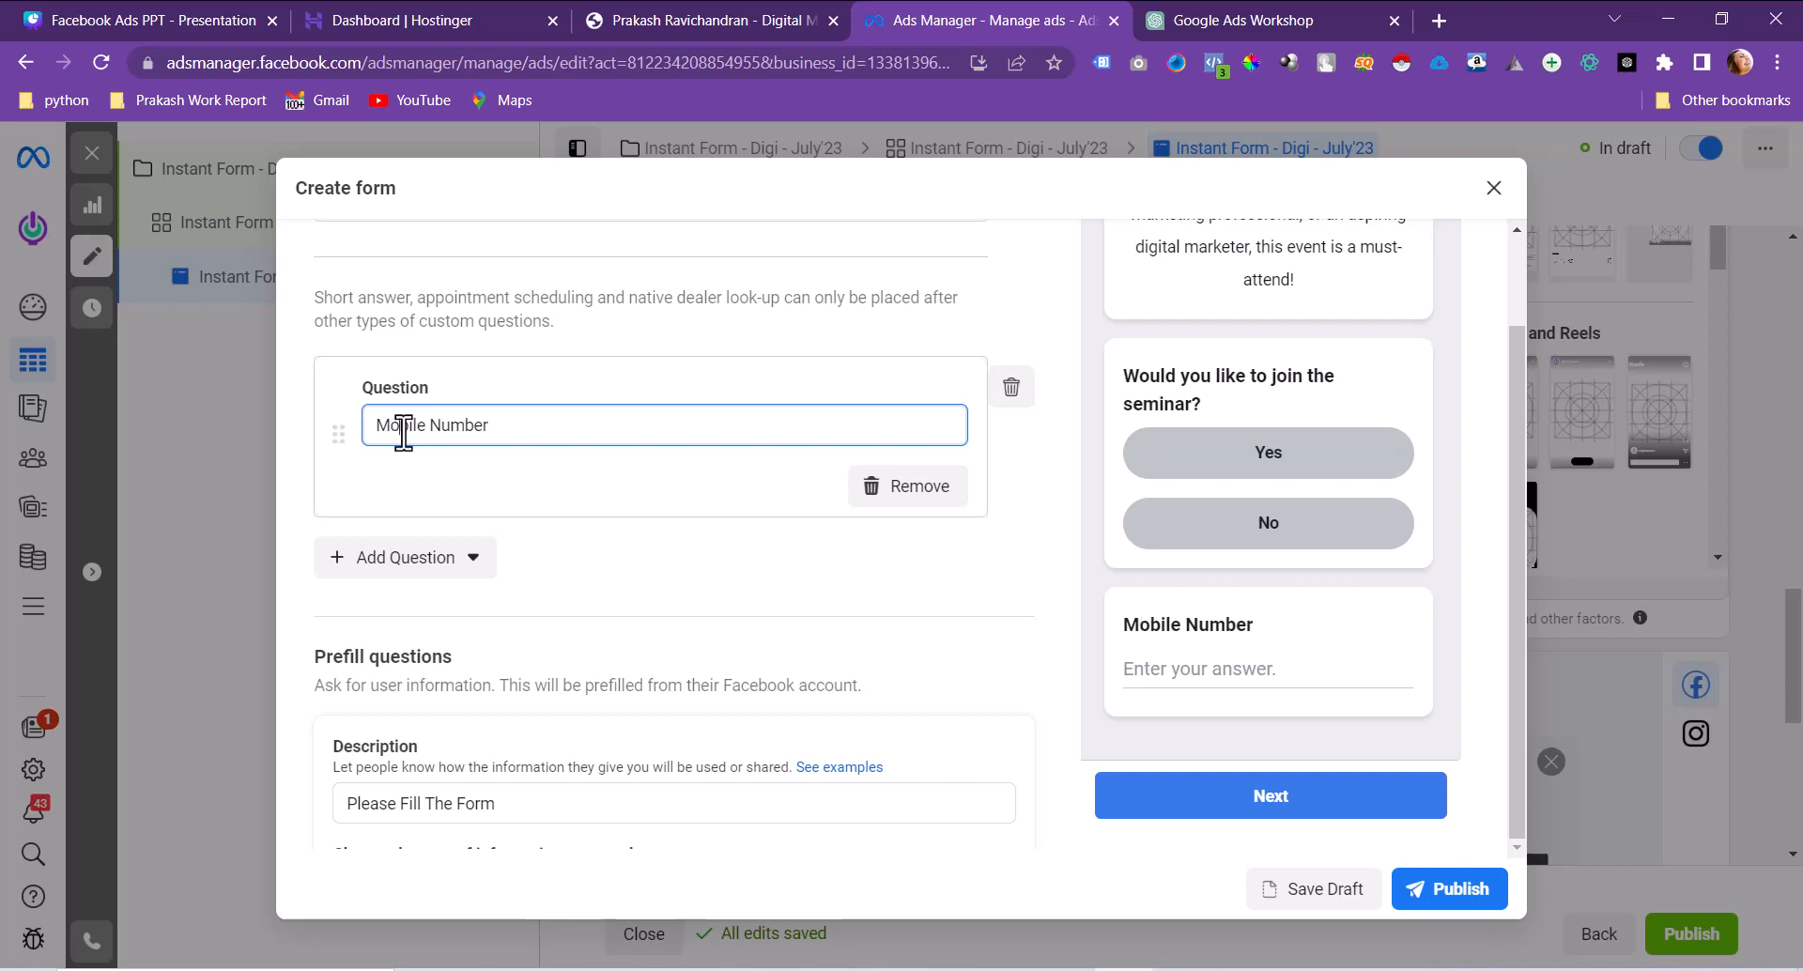
# Step: Add a conditional answer set question, save its sample CSV to the Desktop and open it
pyautogui.click(404, 561)
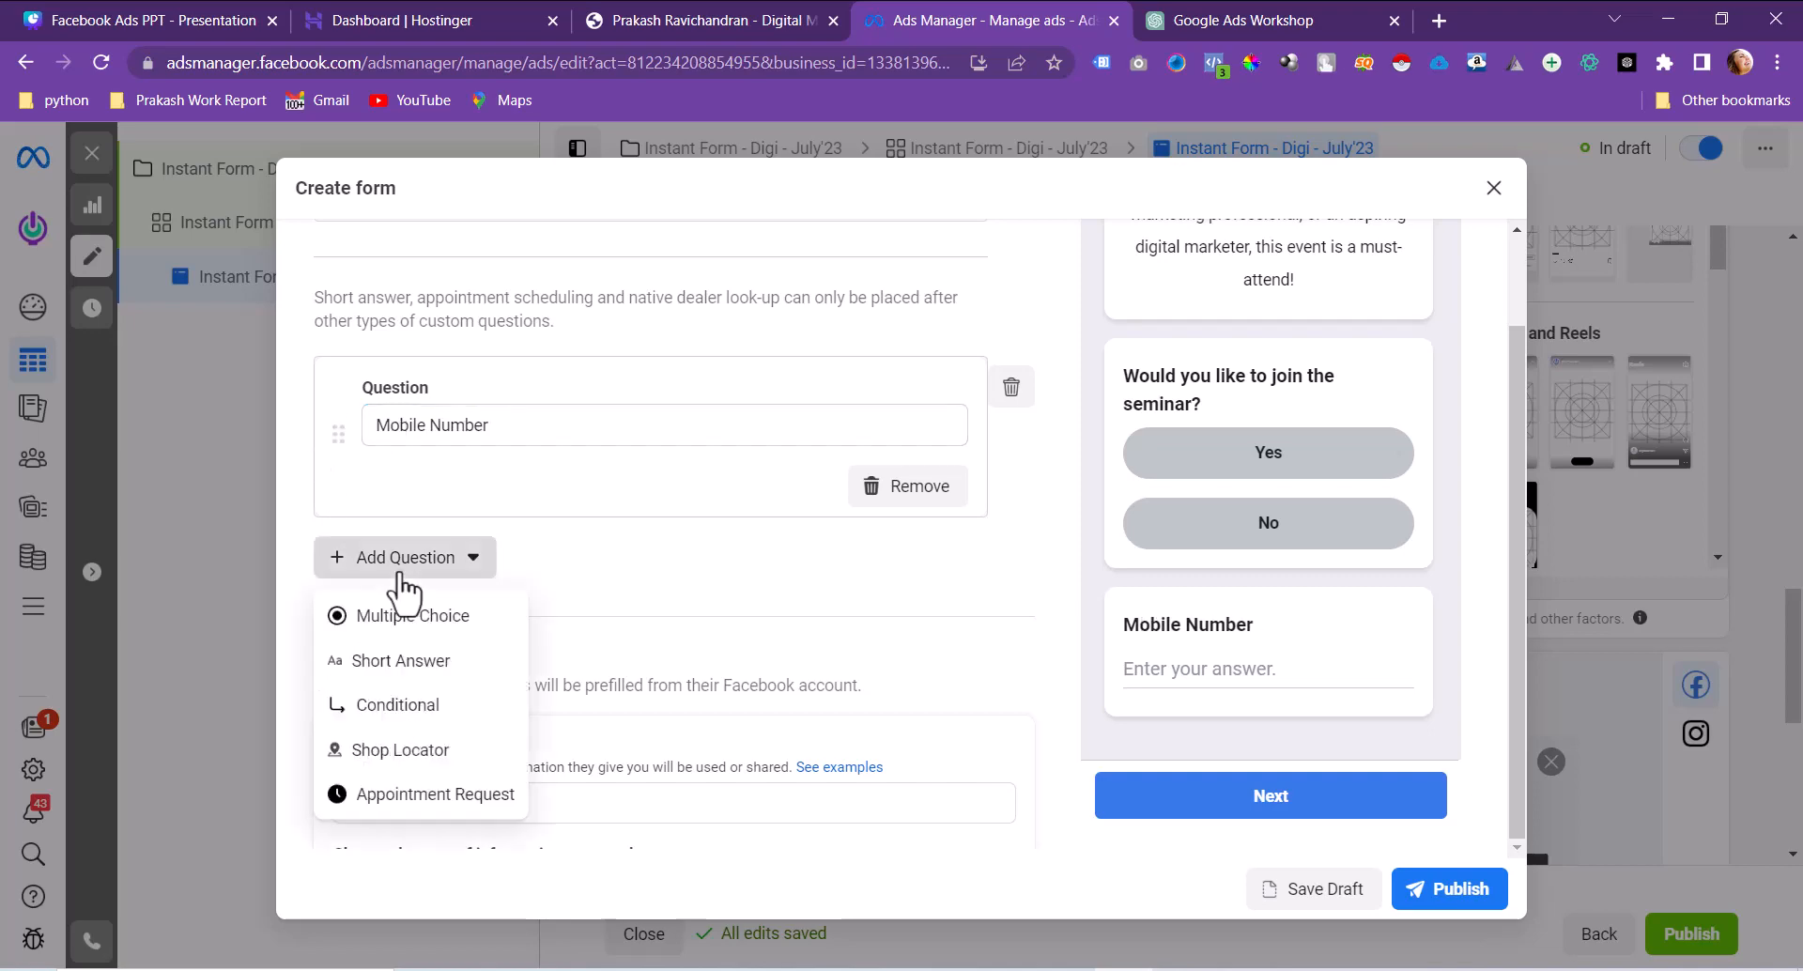
pyautogui.click(399, 709)
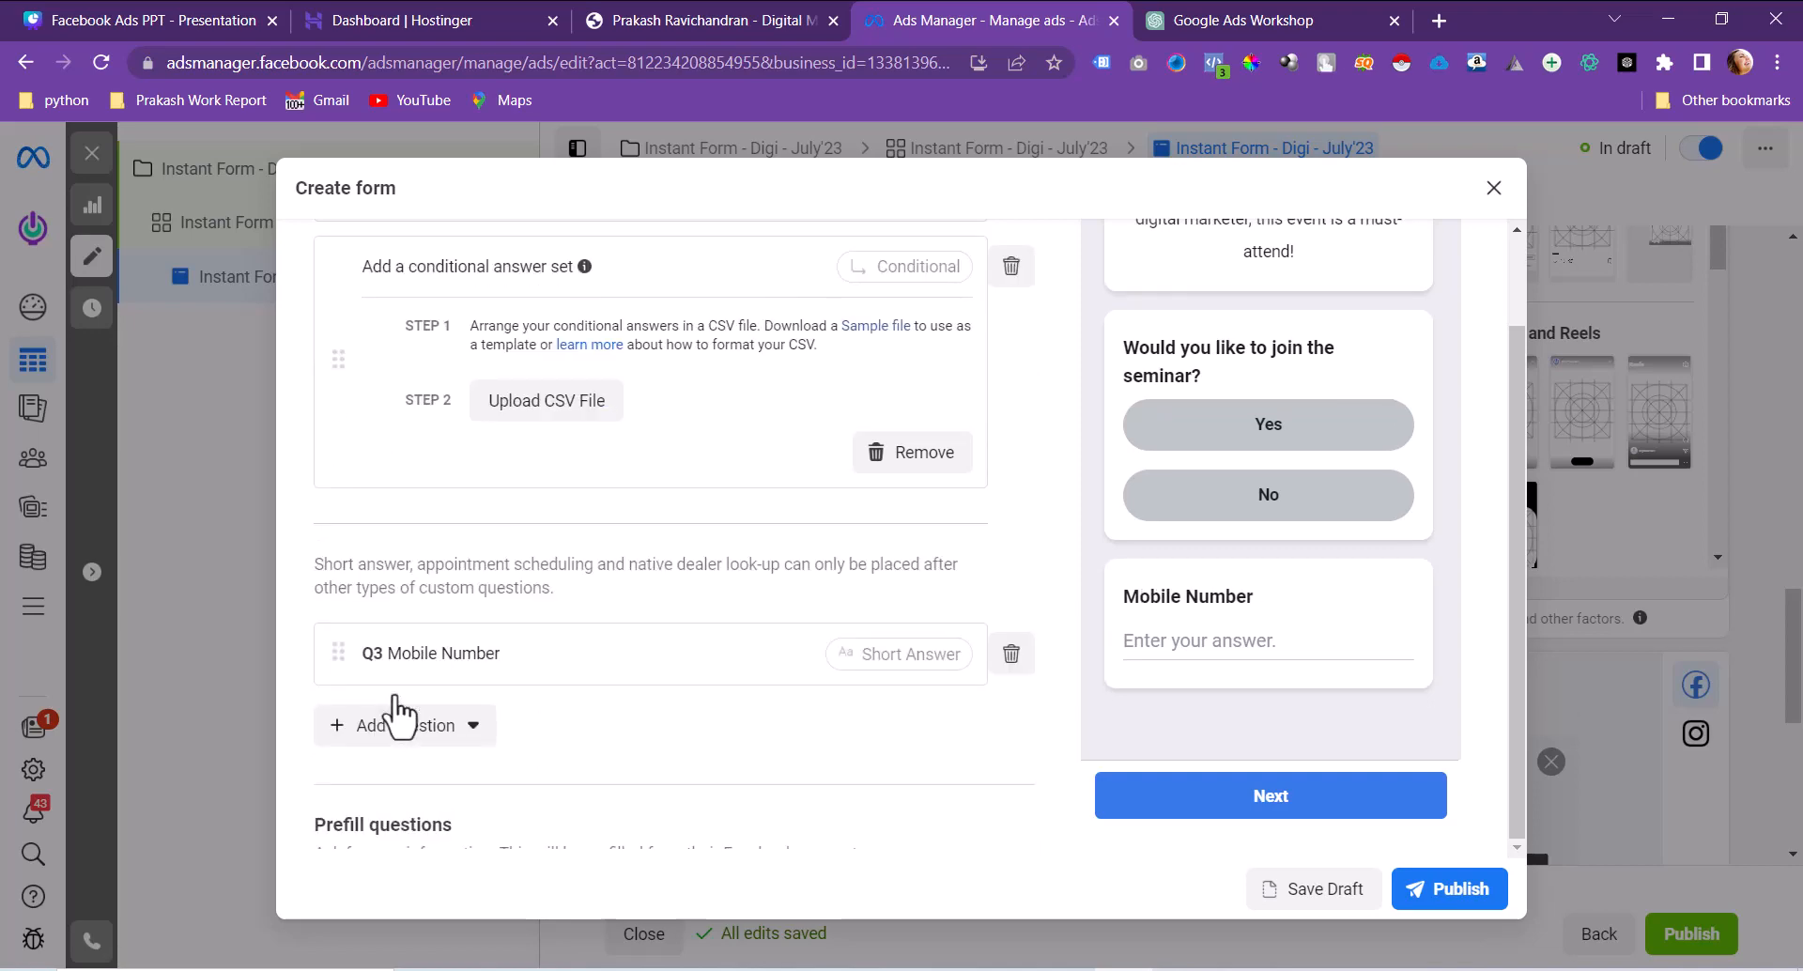
pyautogui.scroll(3, 808, 554)
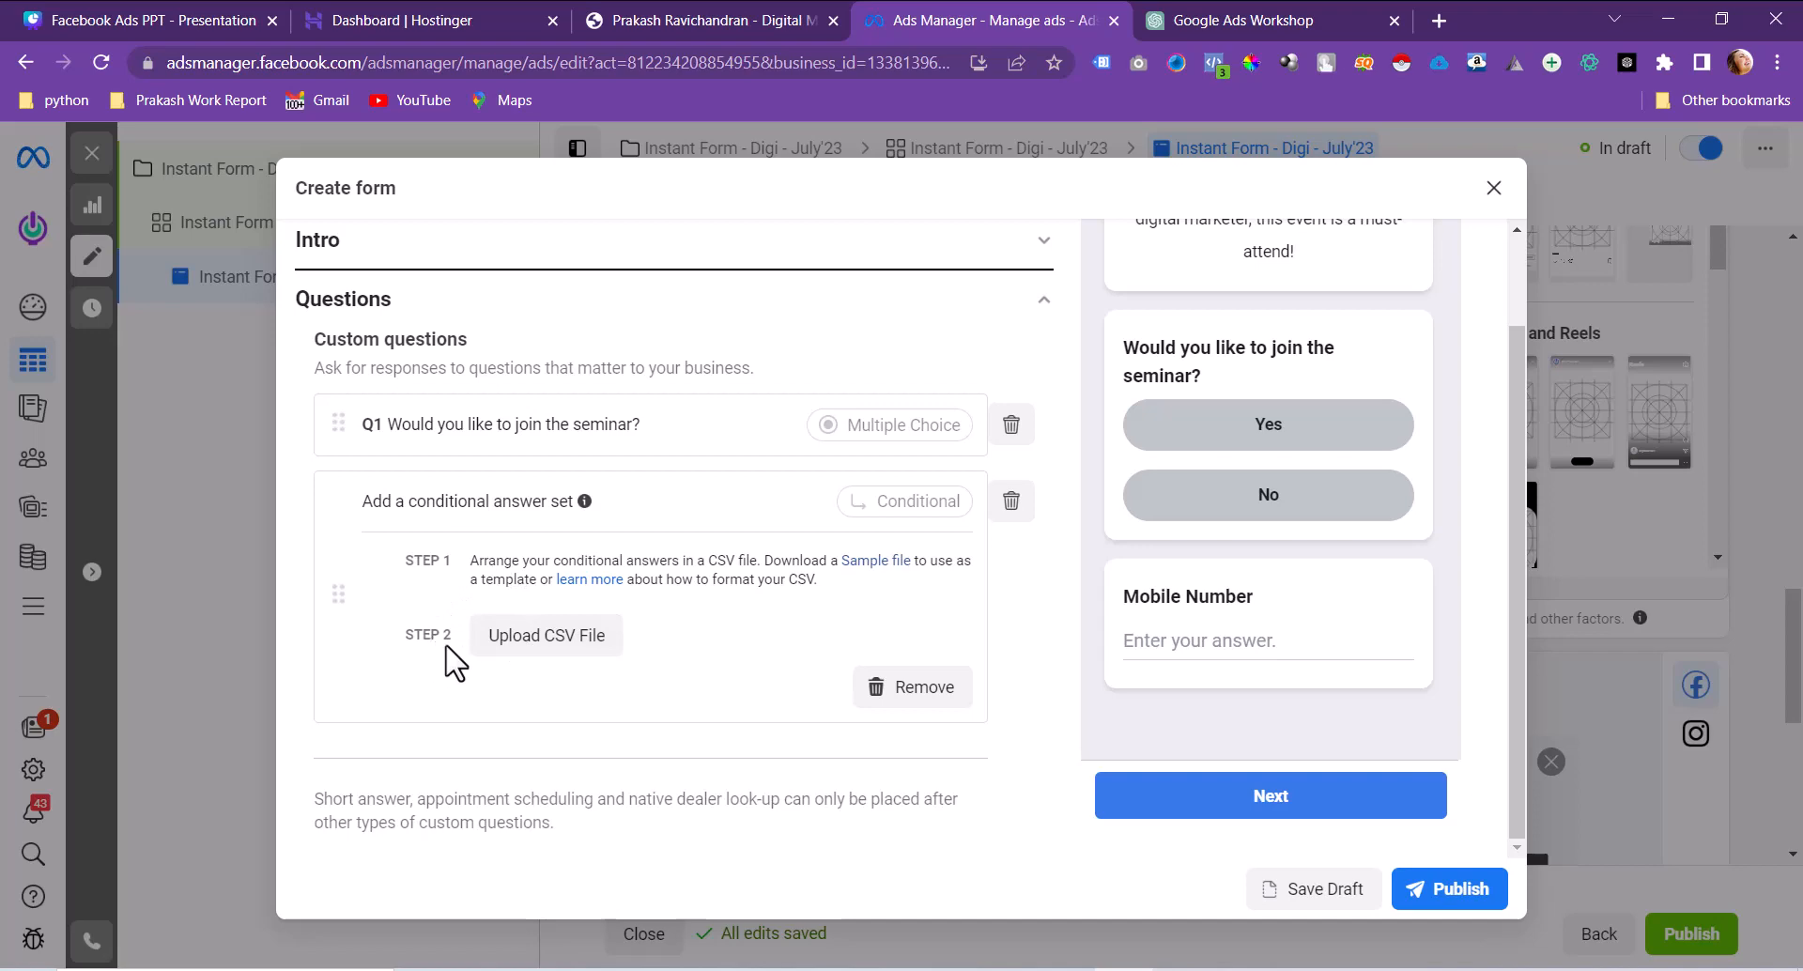
pyautogui.click(863, 561)
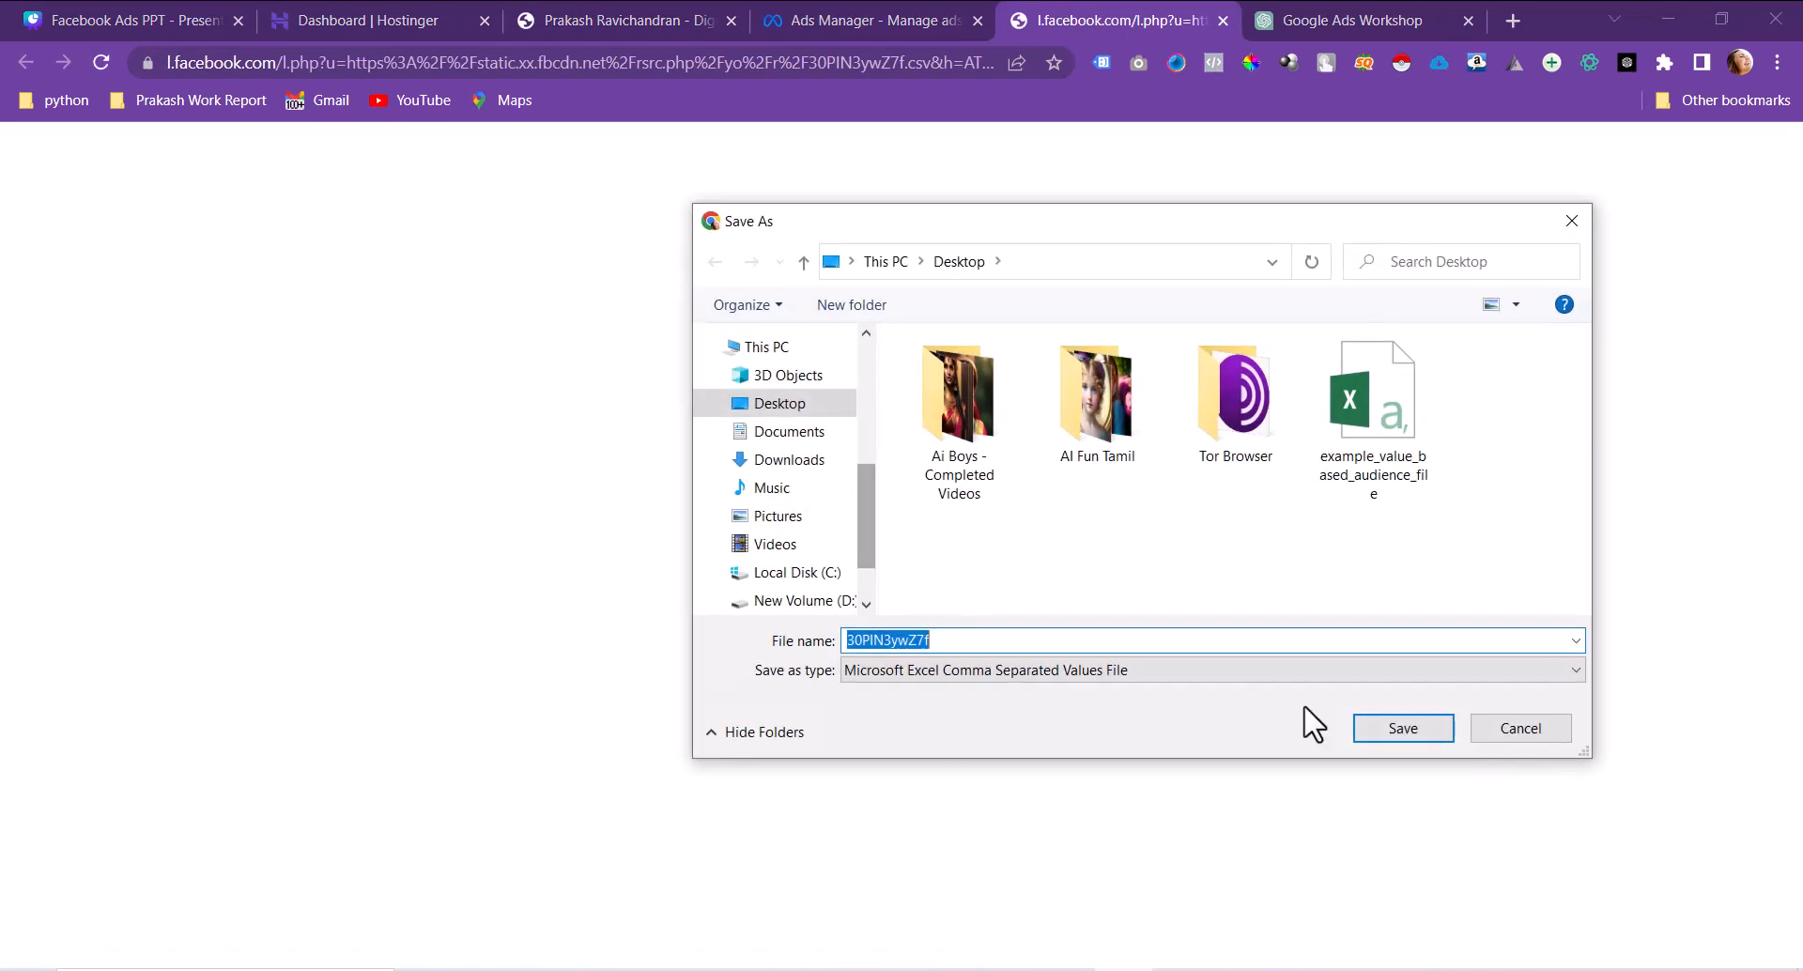
pyautogui.click(1390, 732)
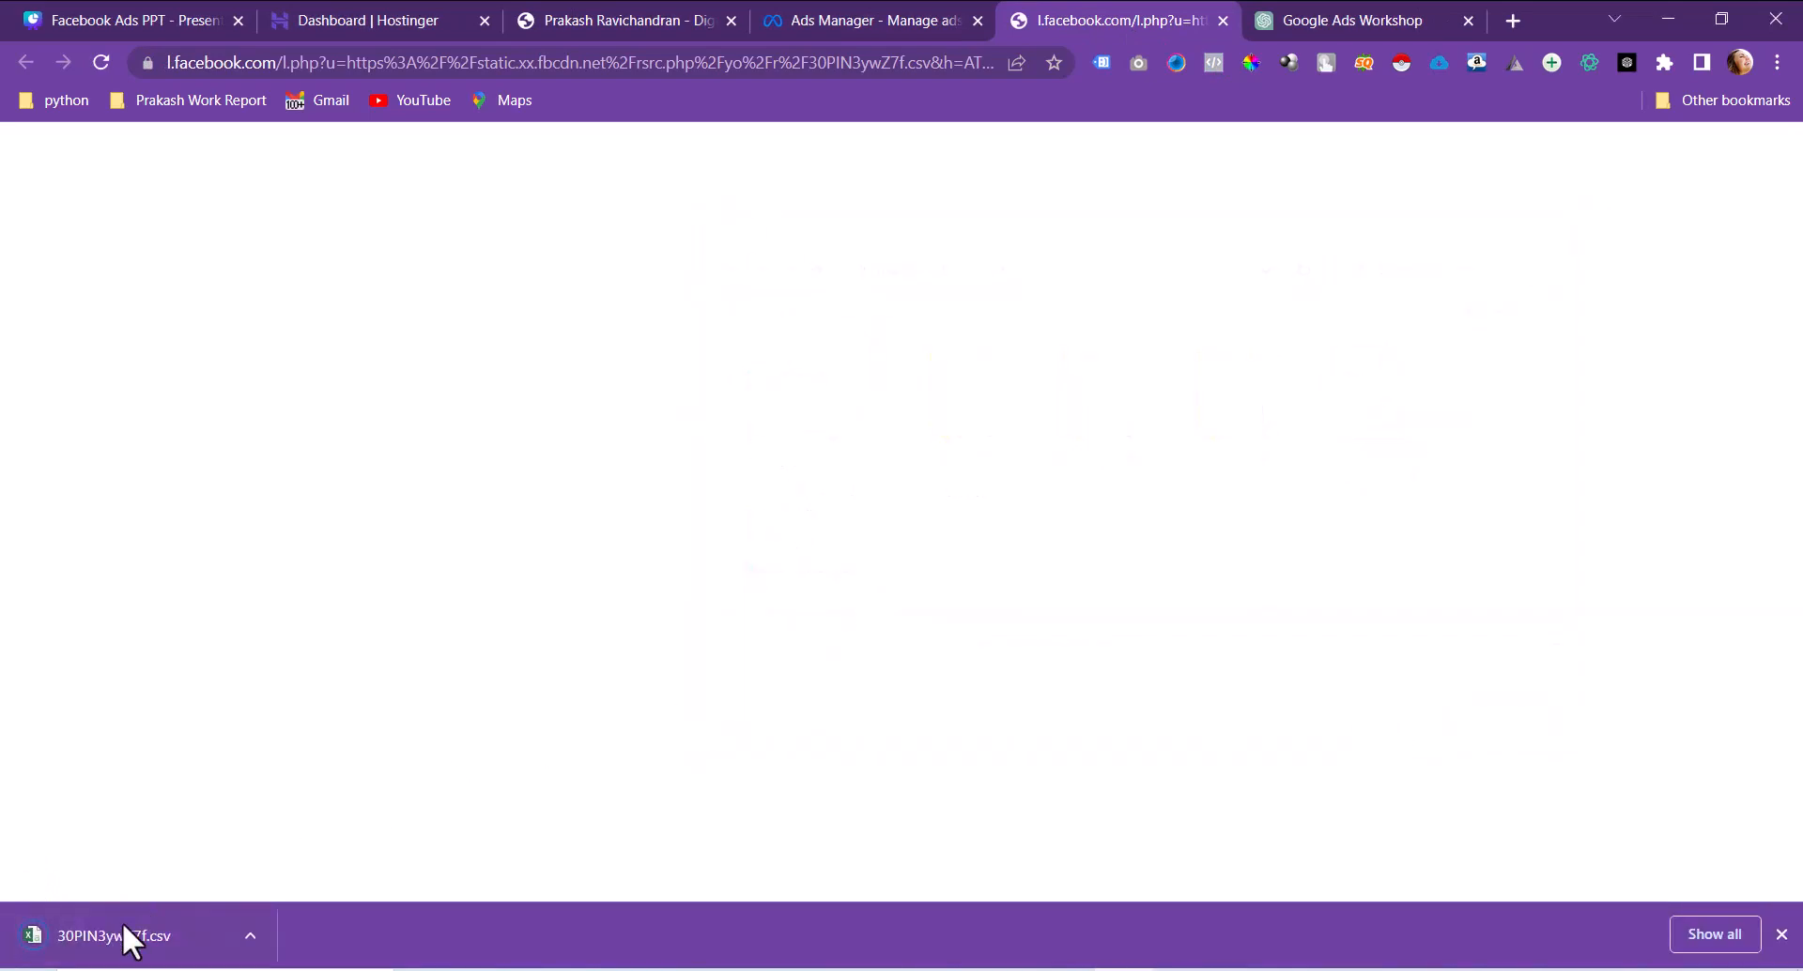
pyautogui.click(122, 922)
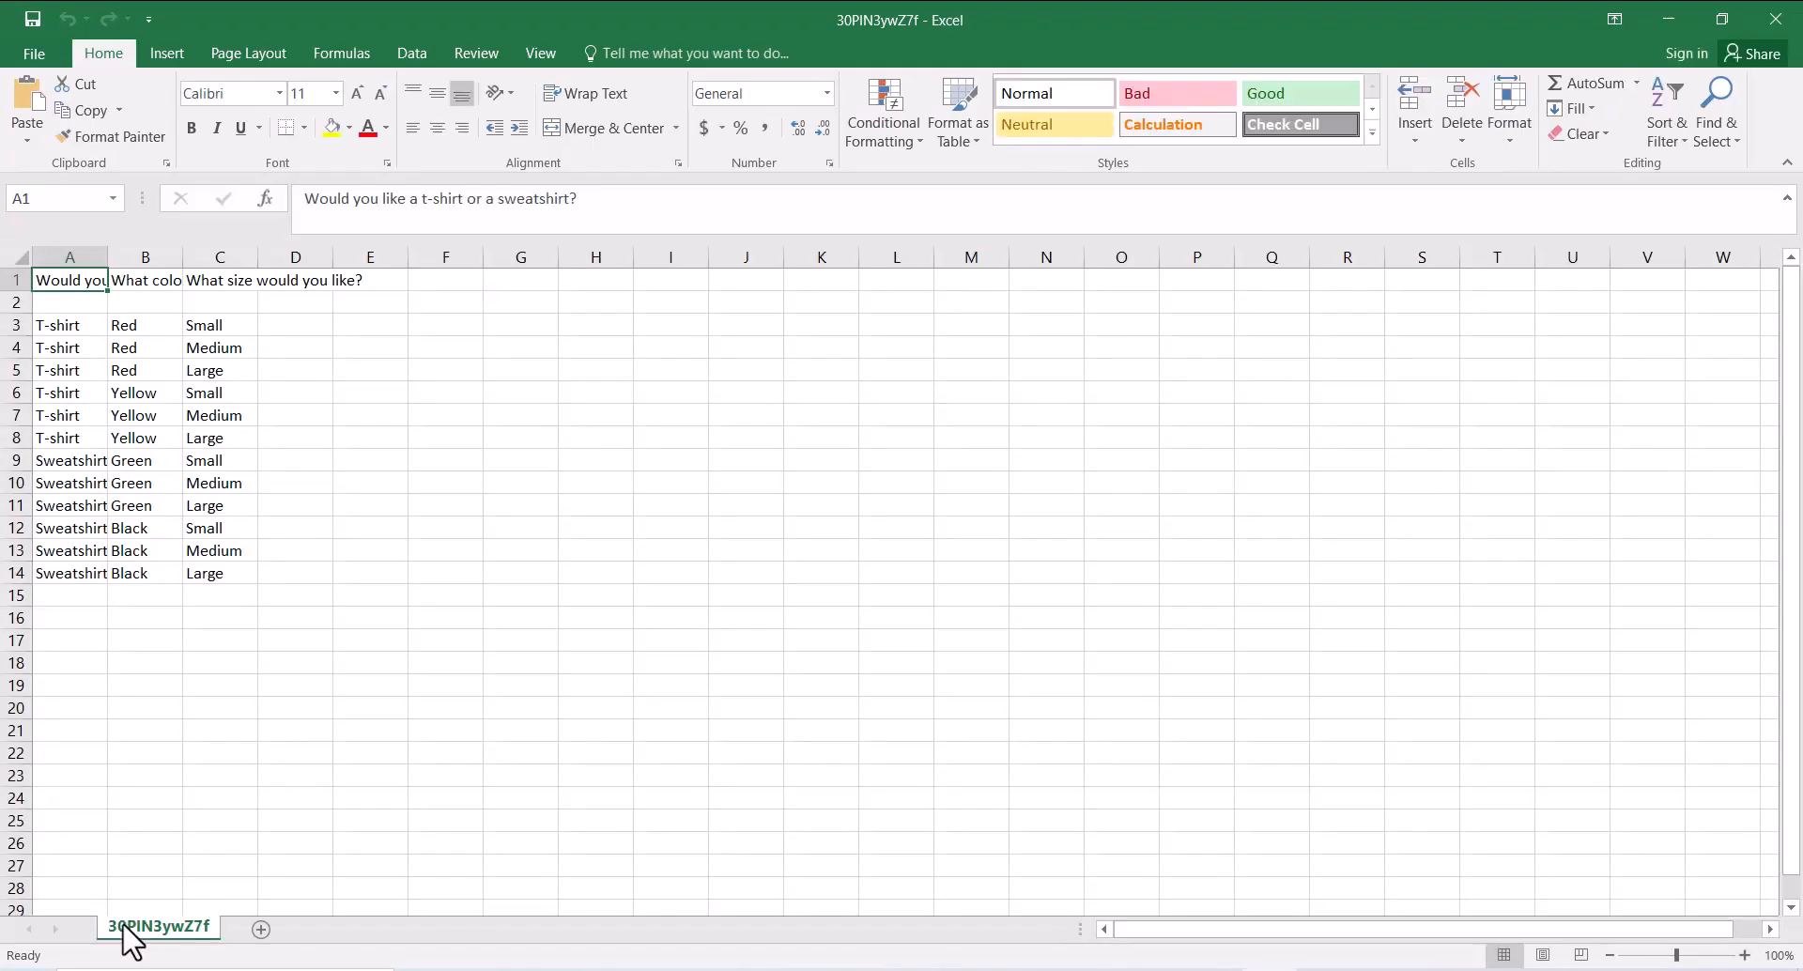
# Step: Widen columns A, C and B in Excel to read the sample file's colour and size questions
pyautogui.moveTo(104, 256); pyautogui.dragTo(229, 255)
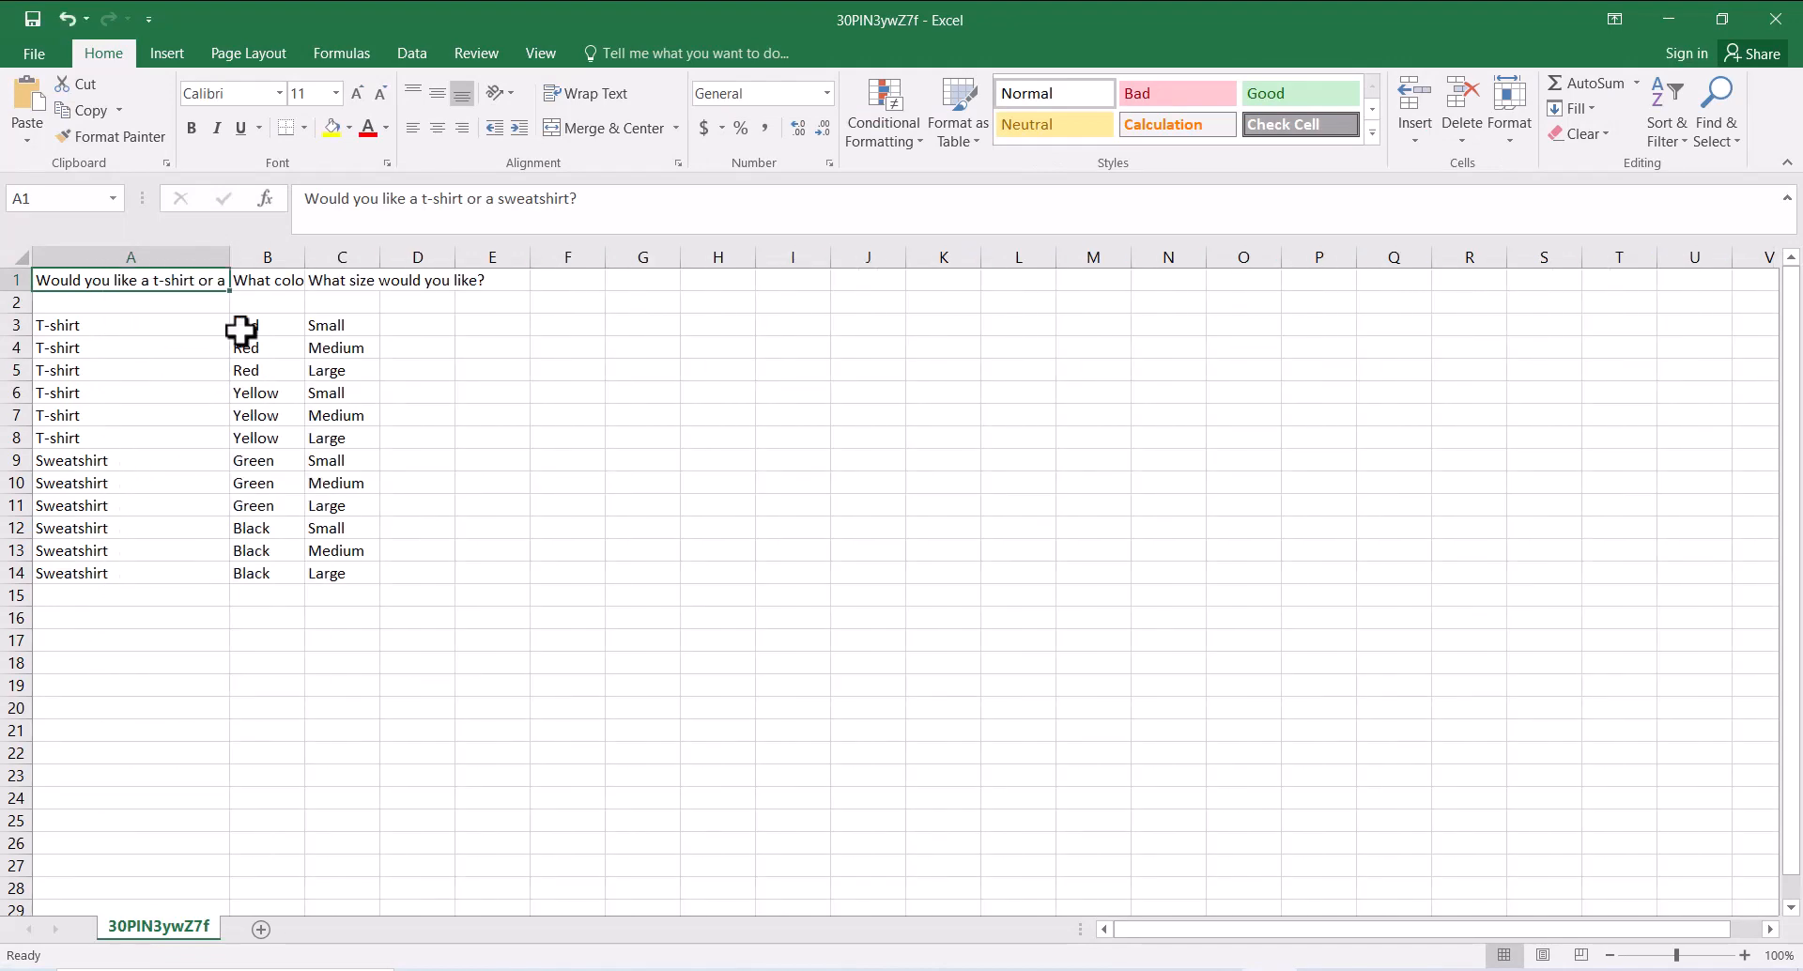
pyautogui.doubleClick(176, 284)
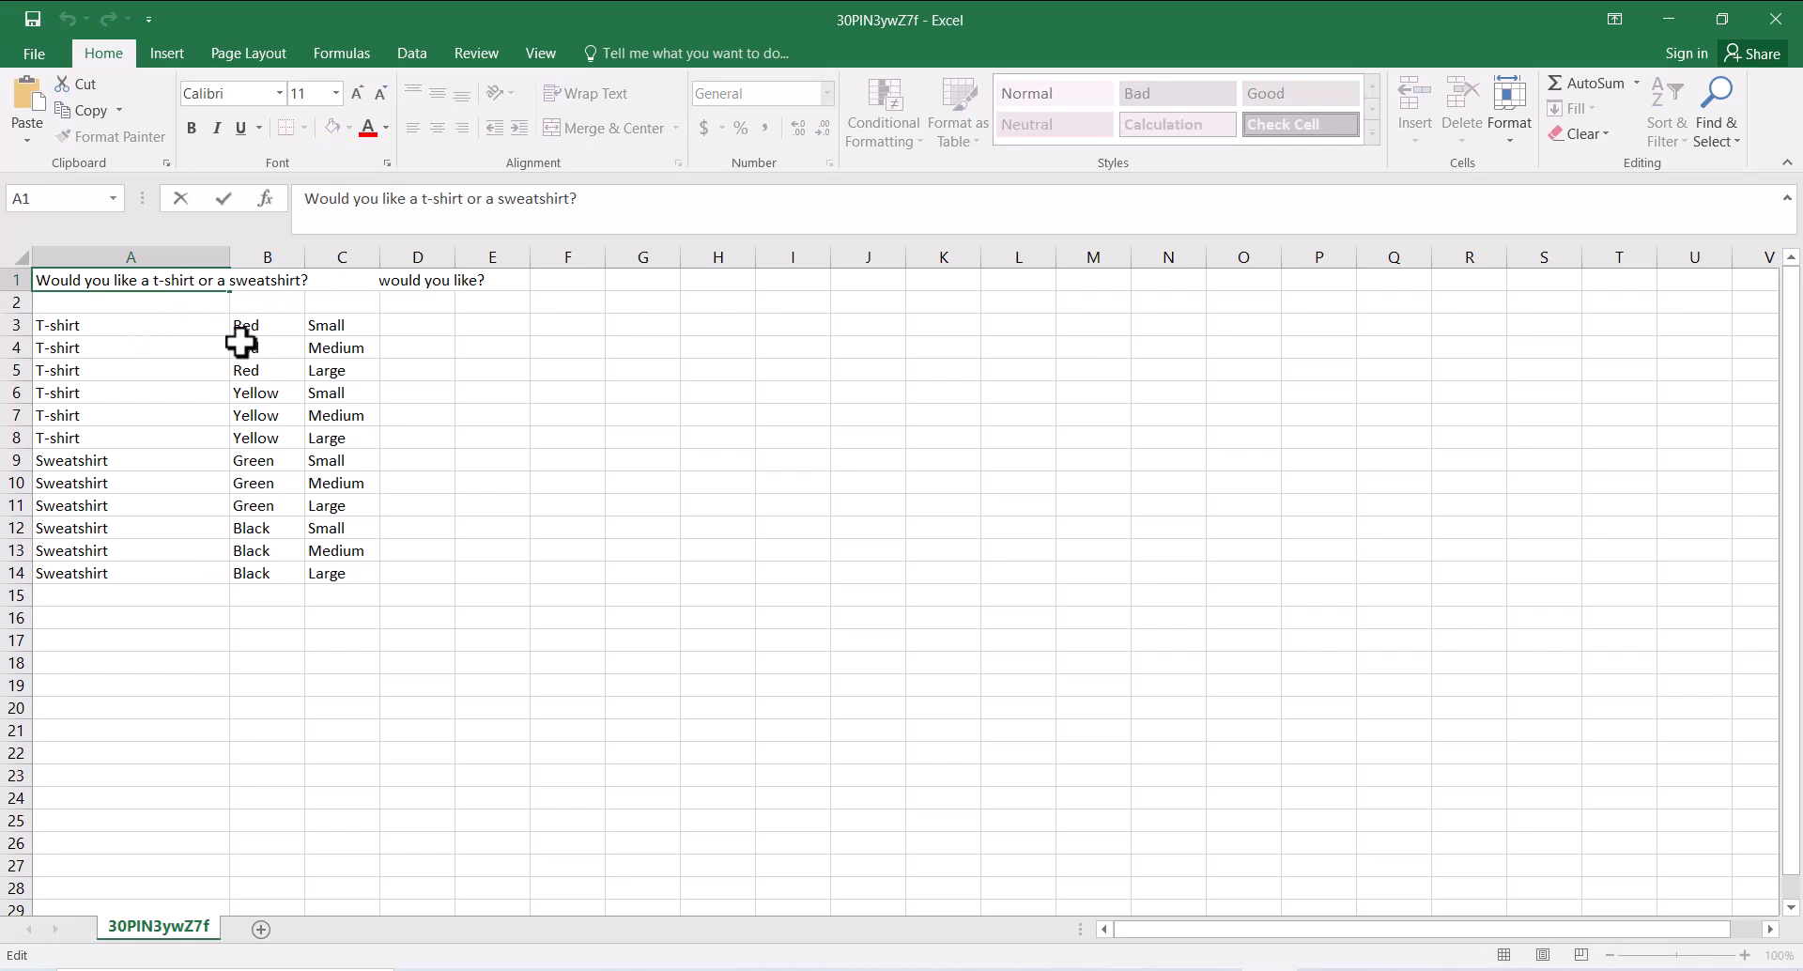
pyautogui.click(118, 326)
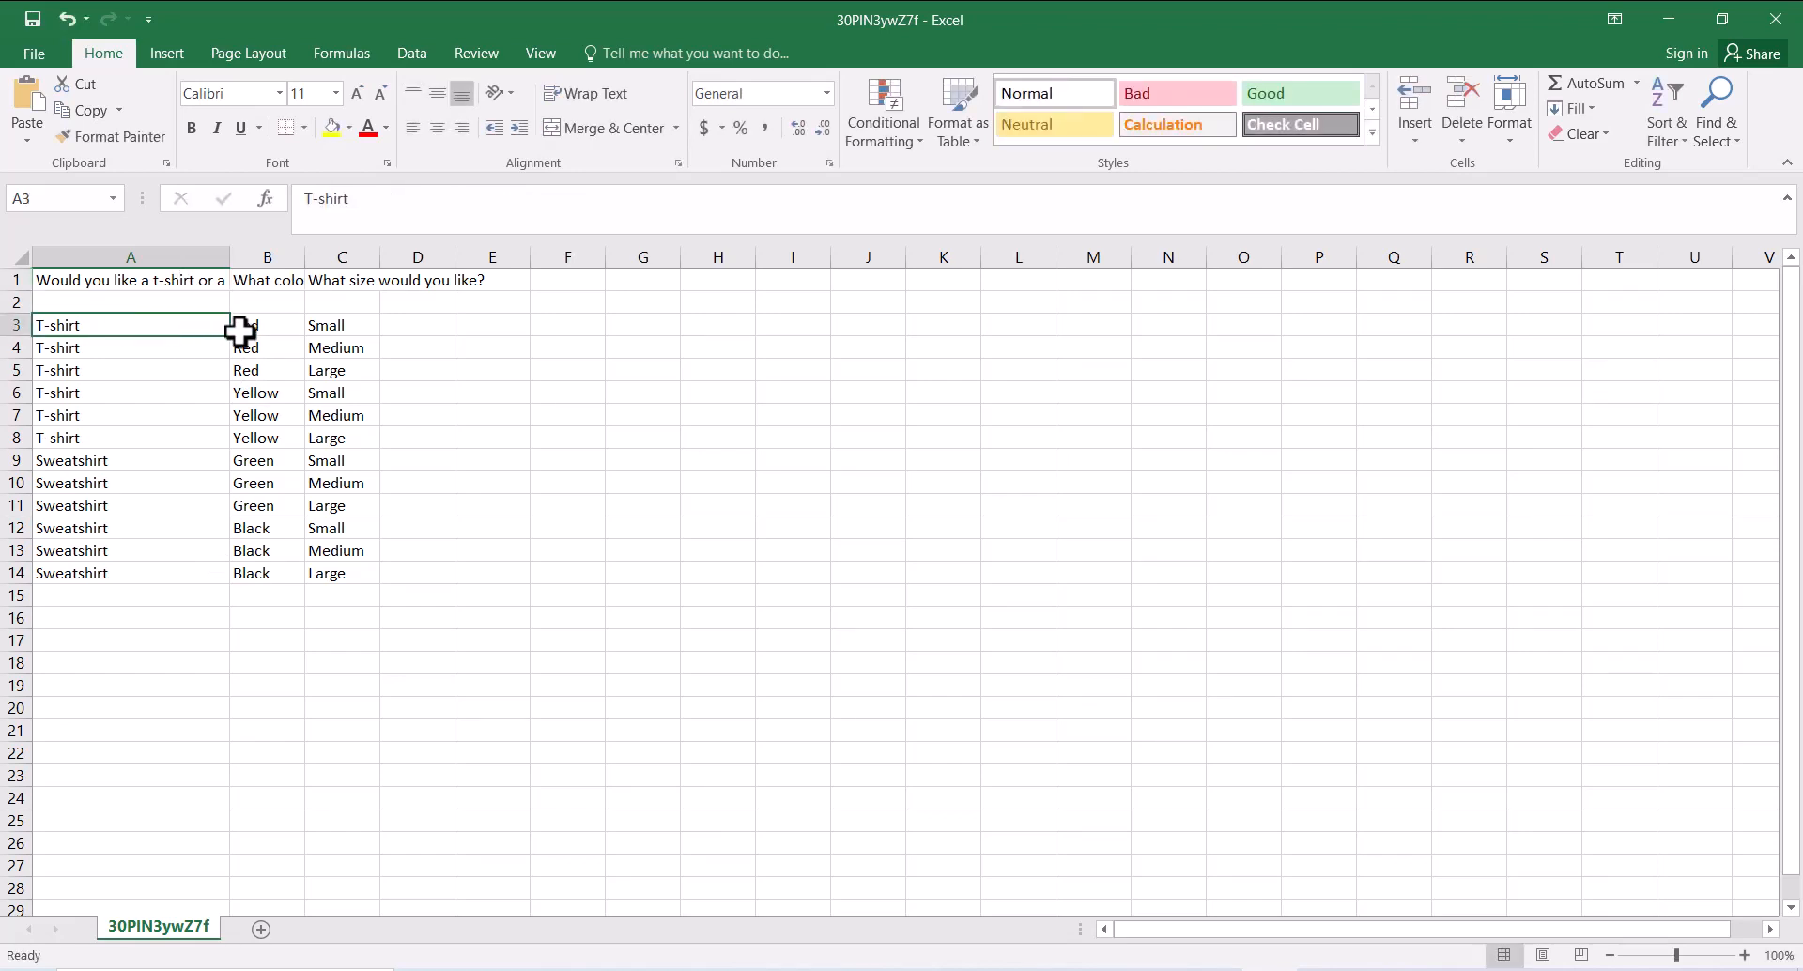
pyautogui.click(241, 328)
pyautogui.click(350, 333)
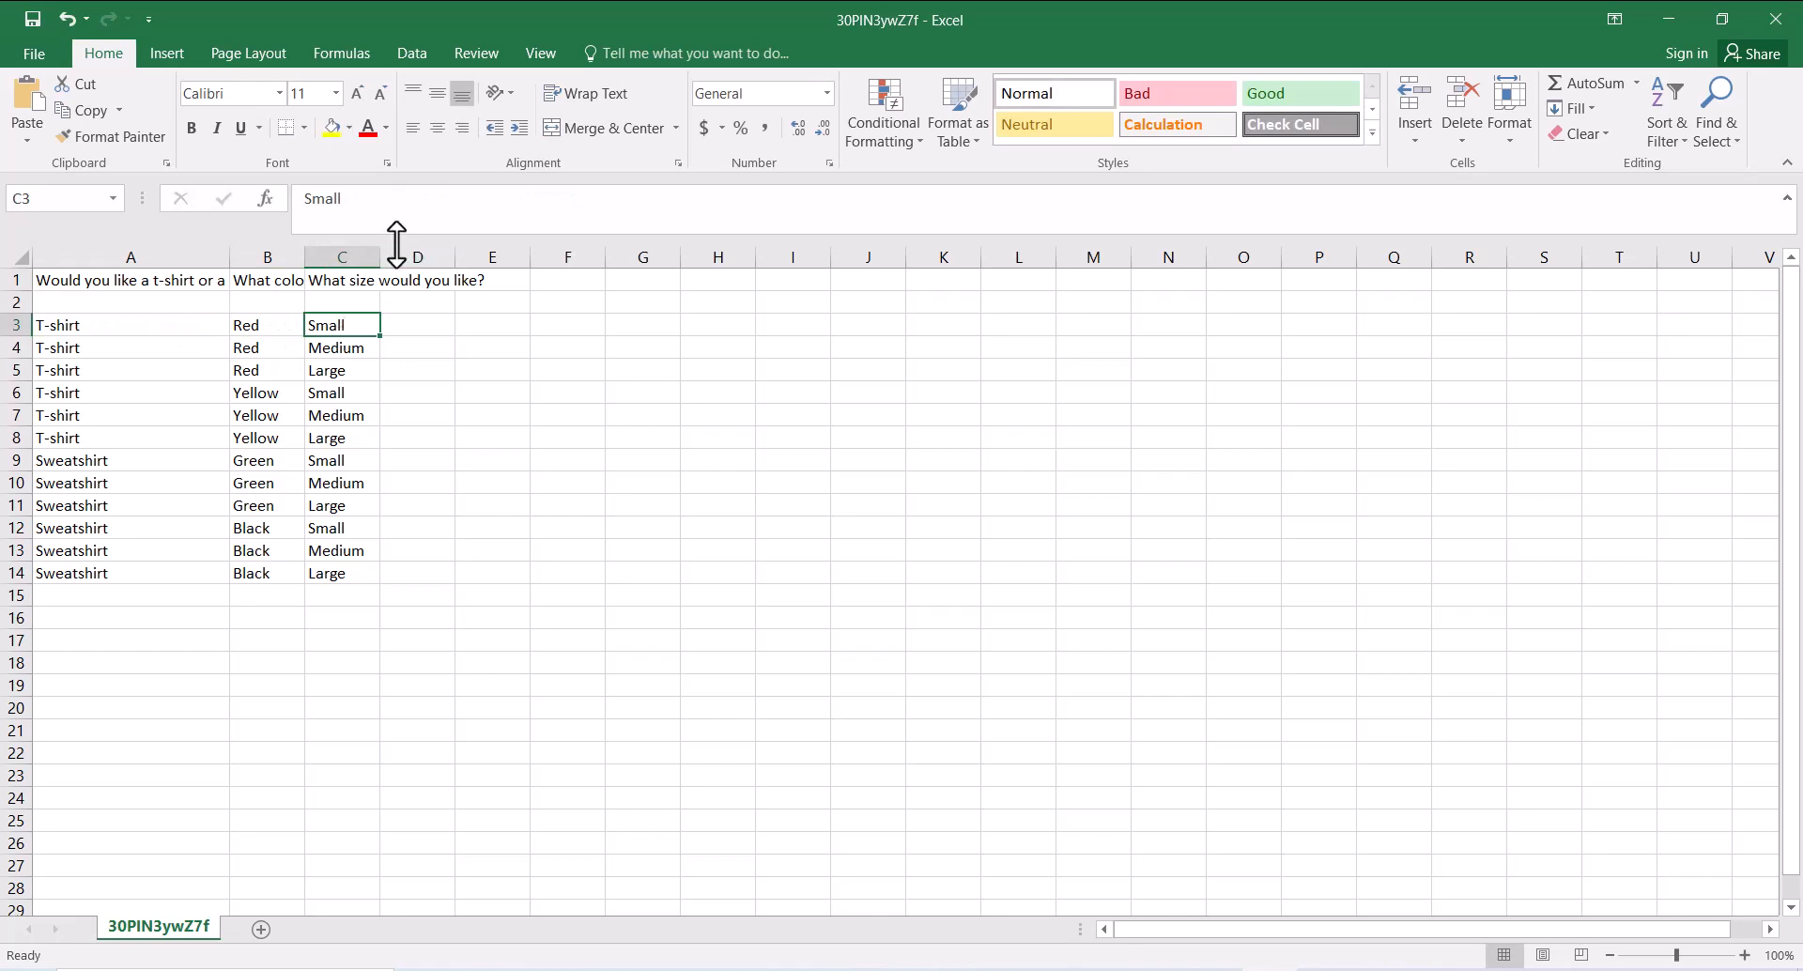
pyautogui.moveTo(384, 253); pyautogui.dragTo(454, 255)
pyautogui.moveTo(305, 253); pyautogui.dragTo(386, 245)
pyautogui.click(528, 515)
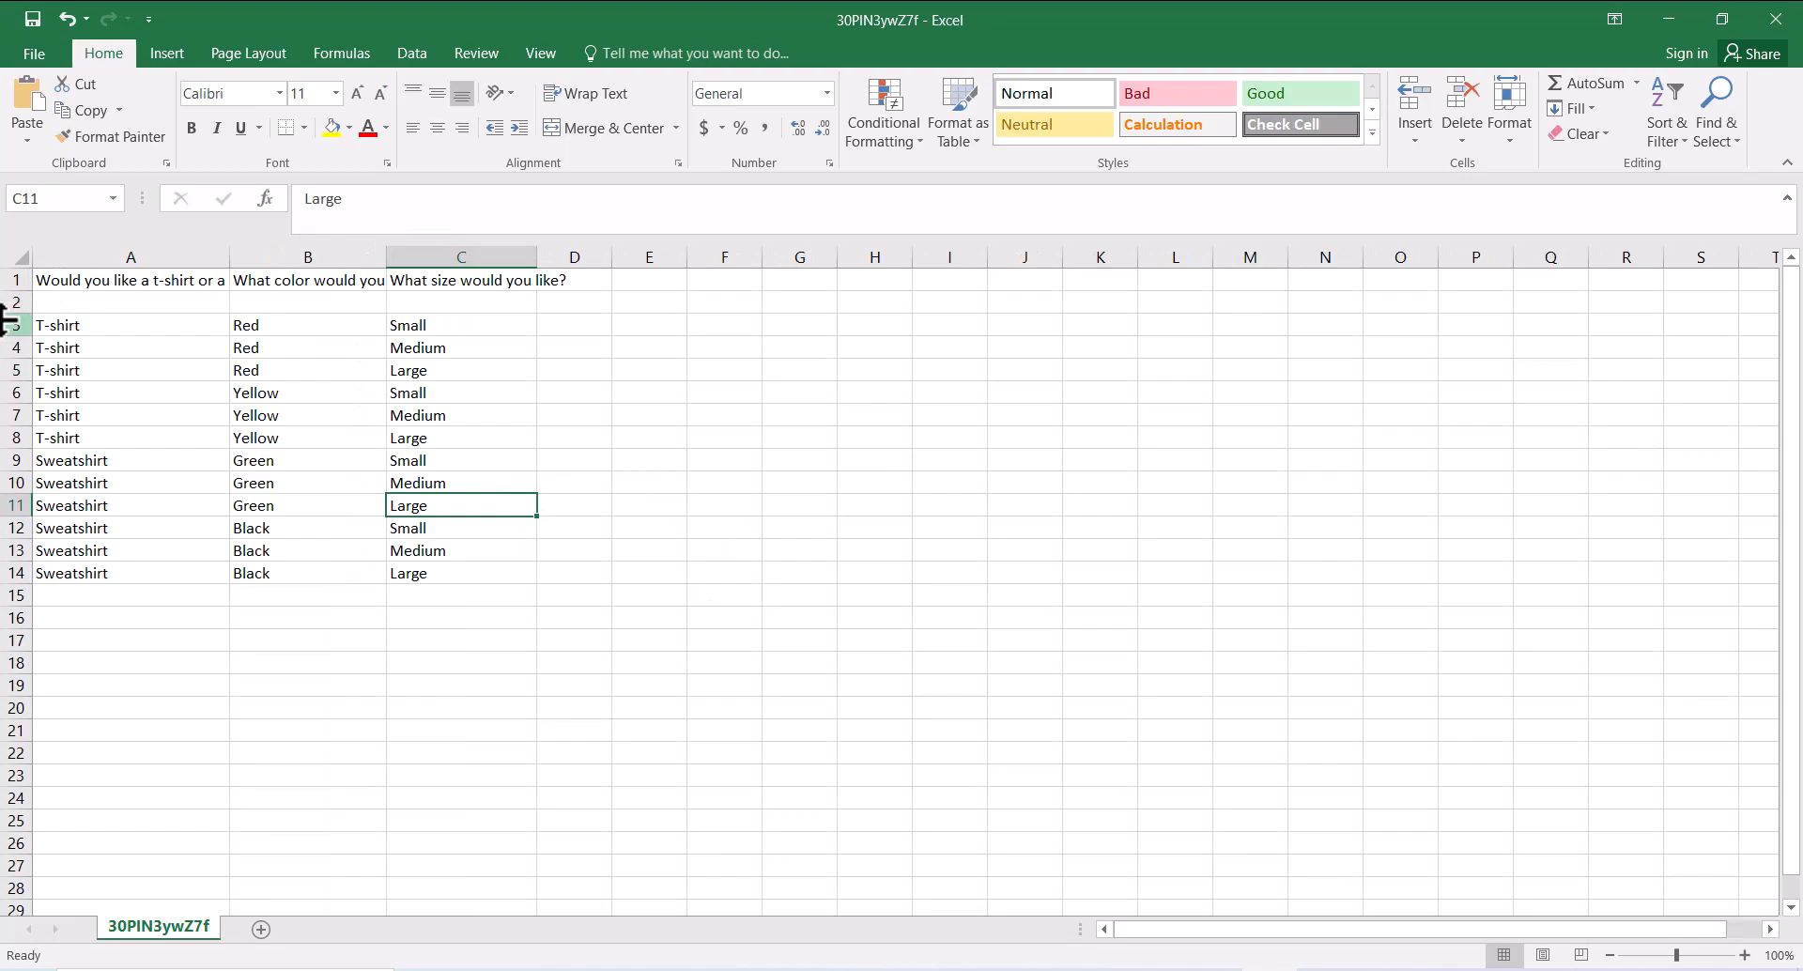
pyautogui.click(1103, 970)
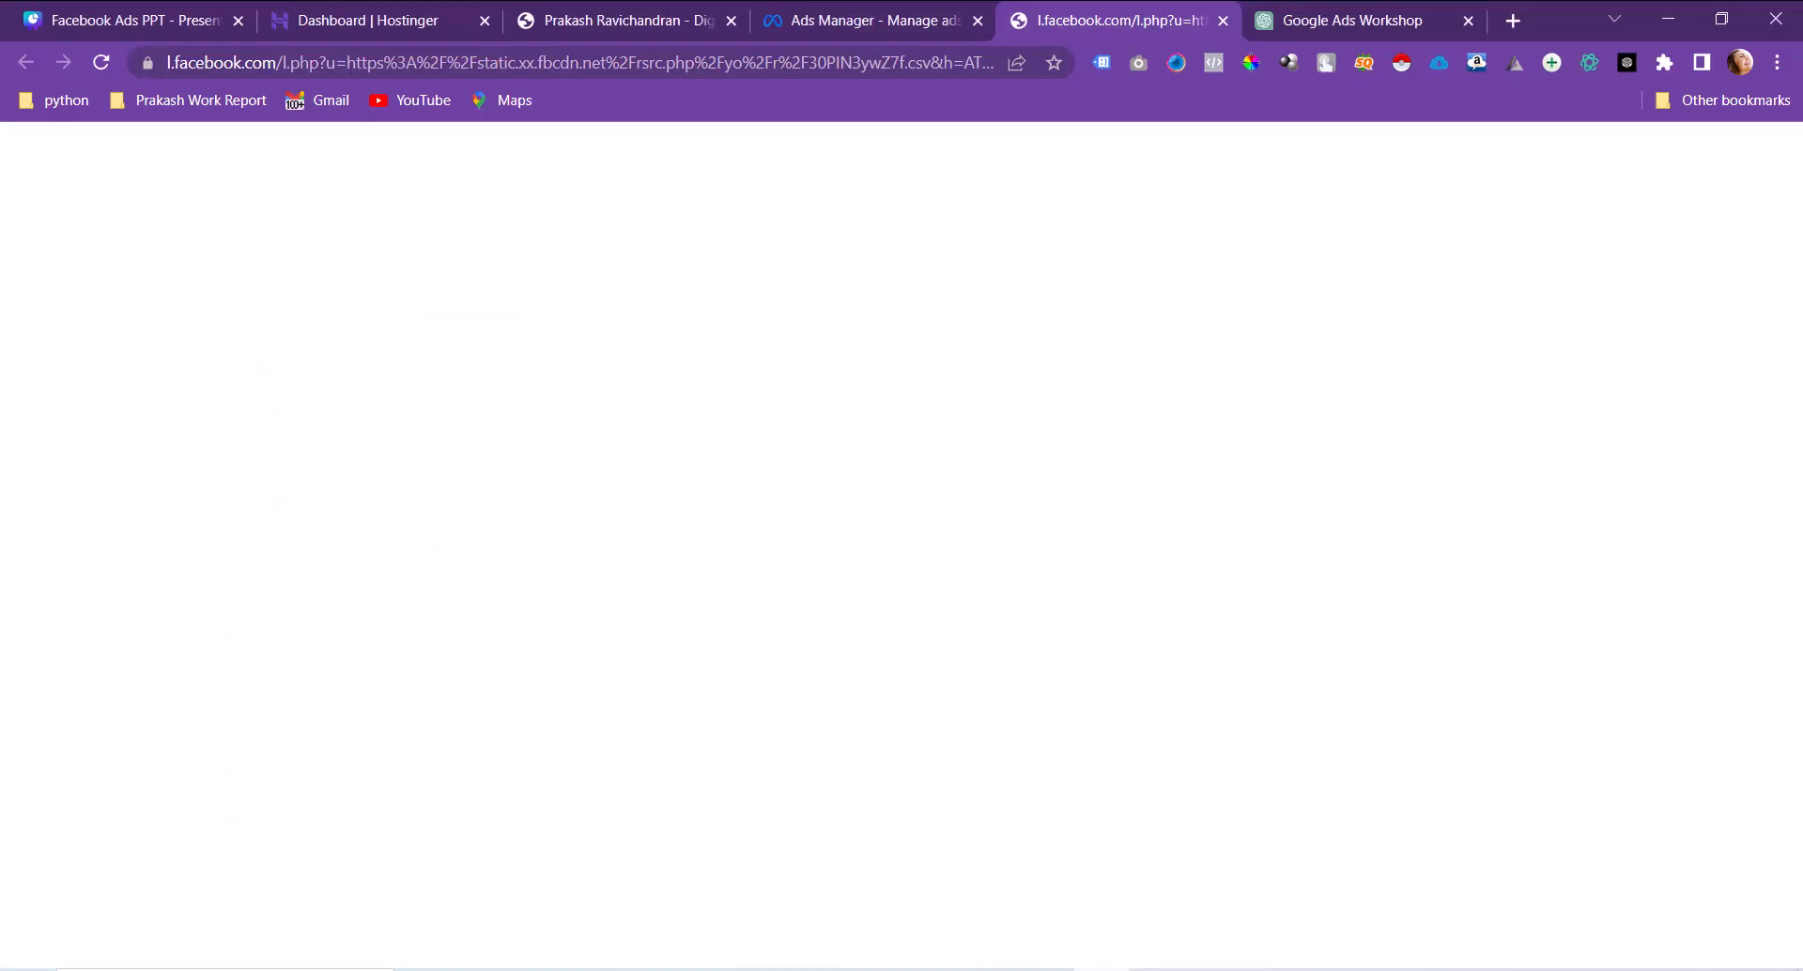
# Step: Upload 30PIN3ywZ7f.csv from the Desktop as the form's conditional answer set
pyautogui.click(949, 17)
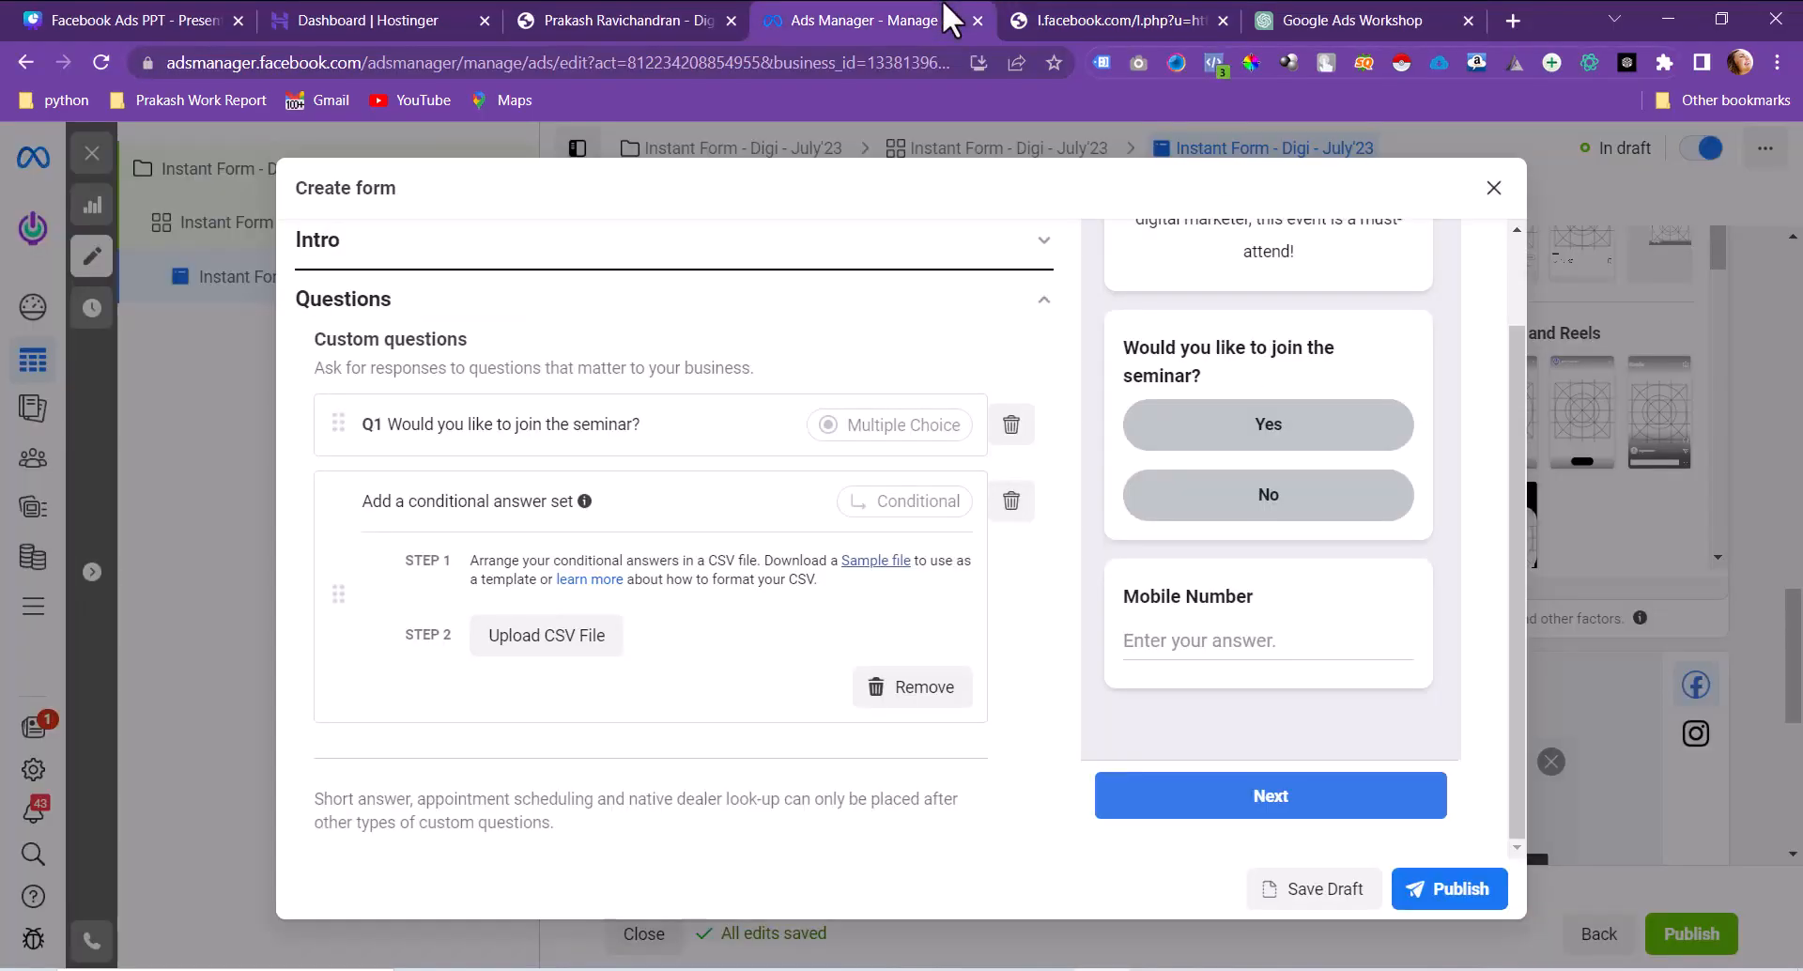
pyautogui.click(546, 636)
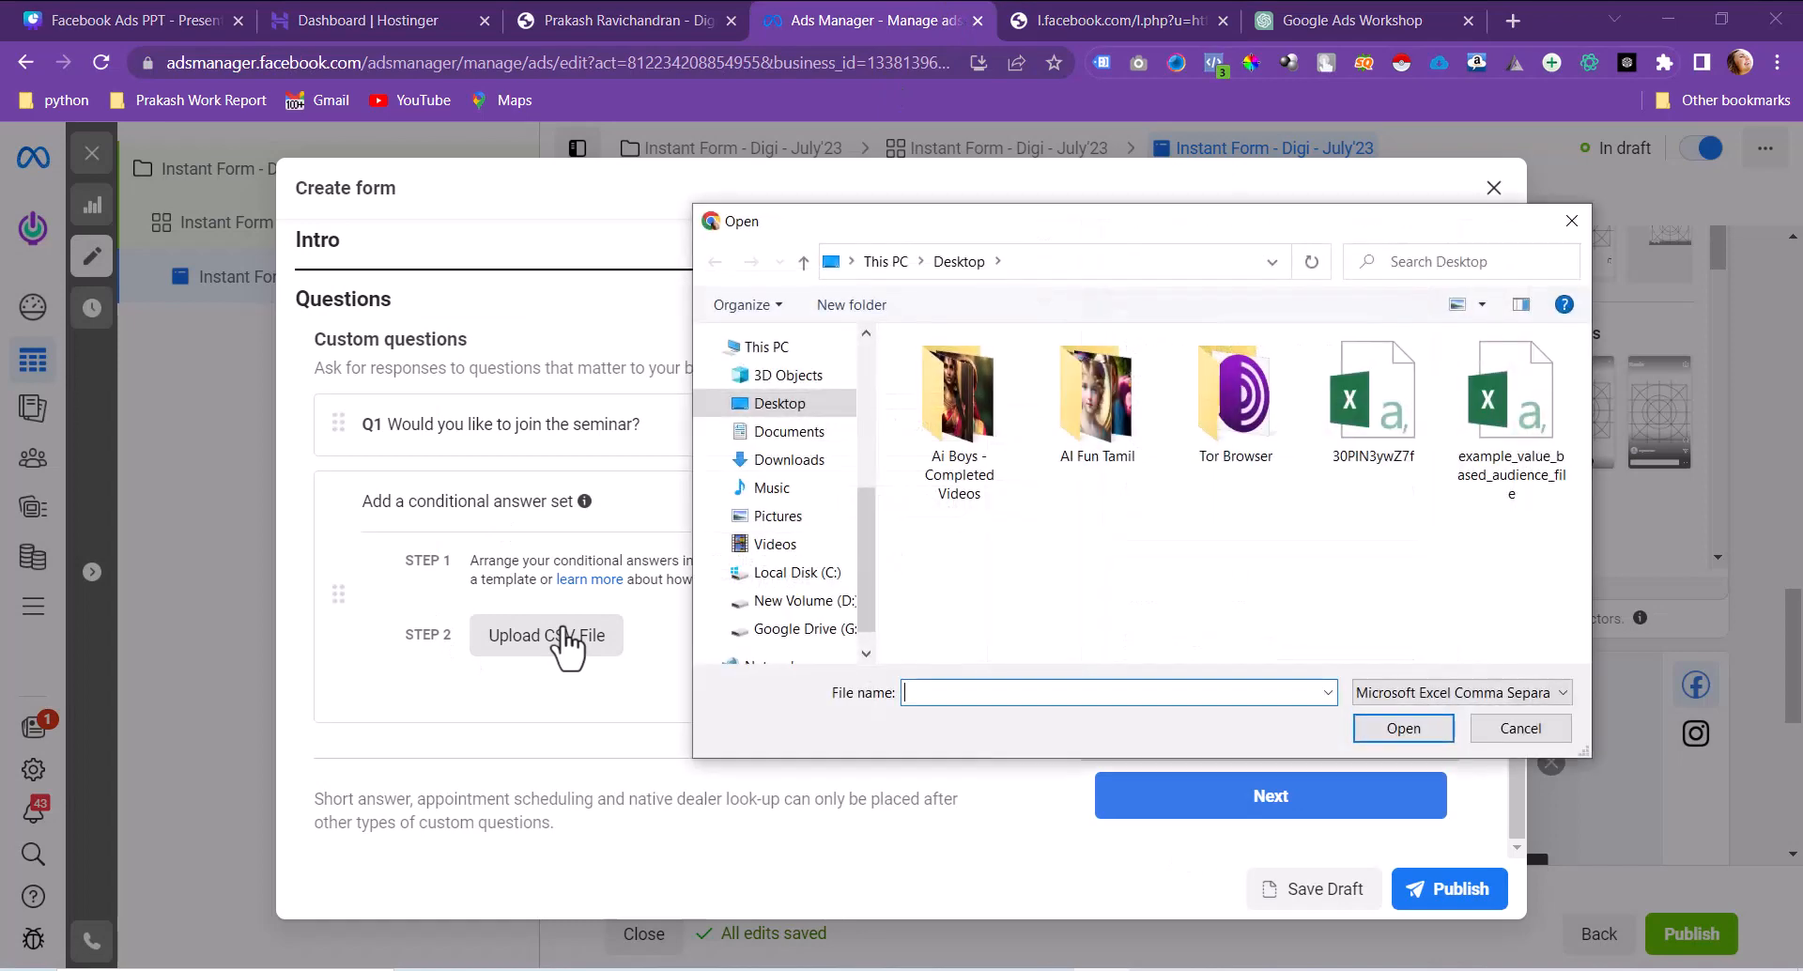
pyautogui.click(1523, 477)
pyautogui.click(1388, 413)
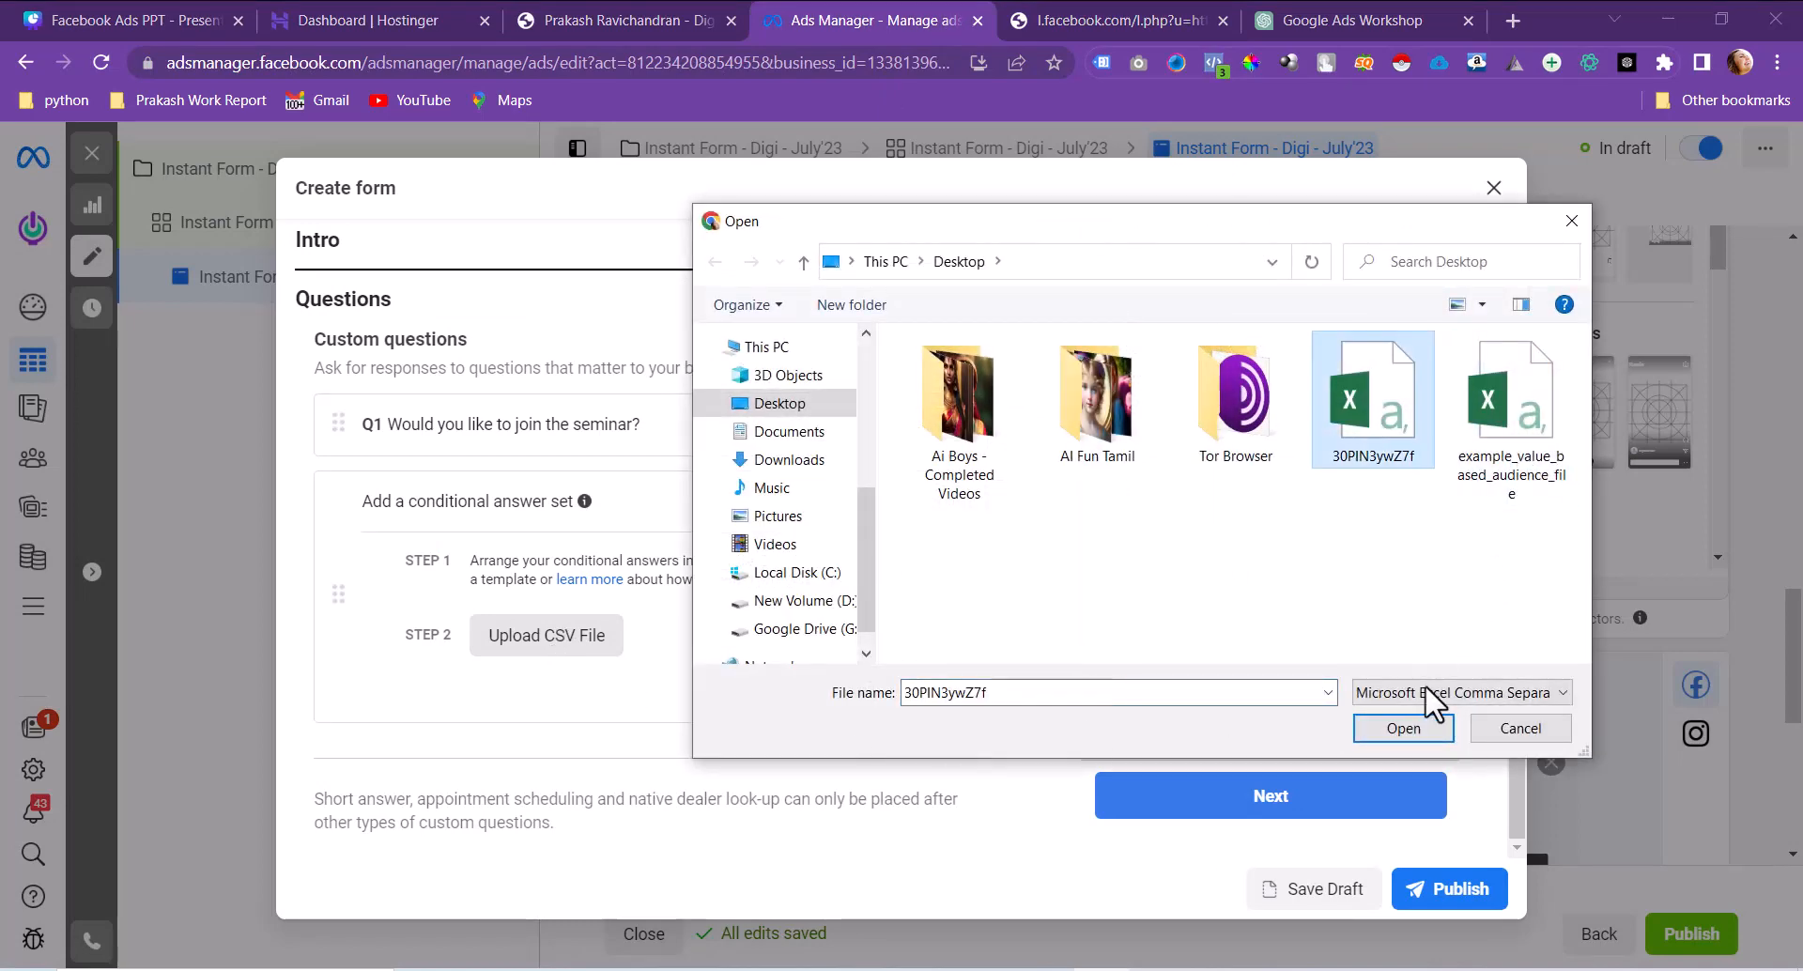
pyautogui.click(1409, 729)
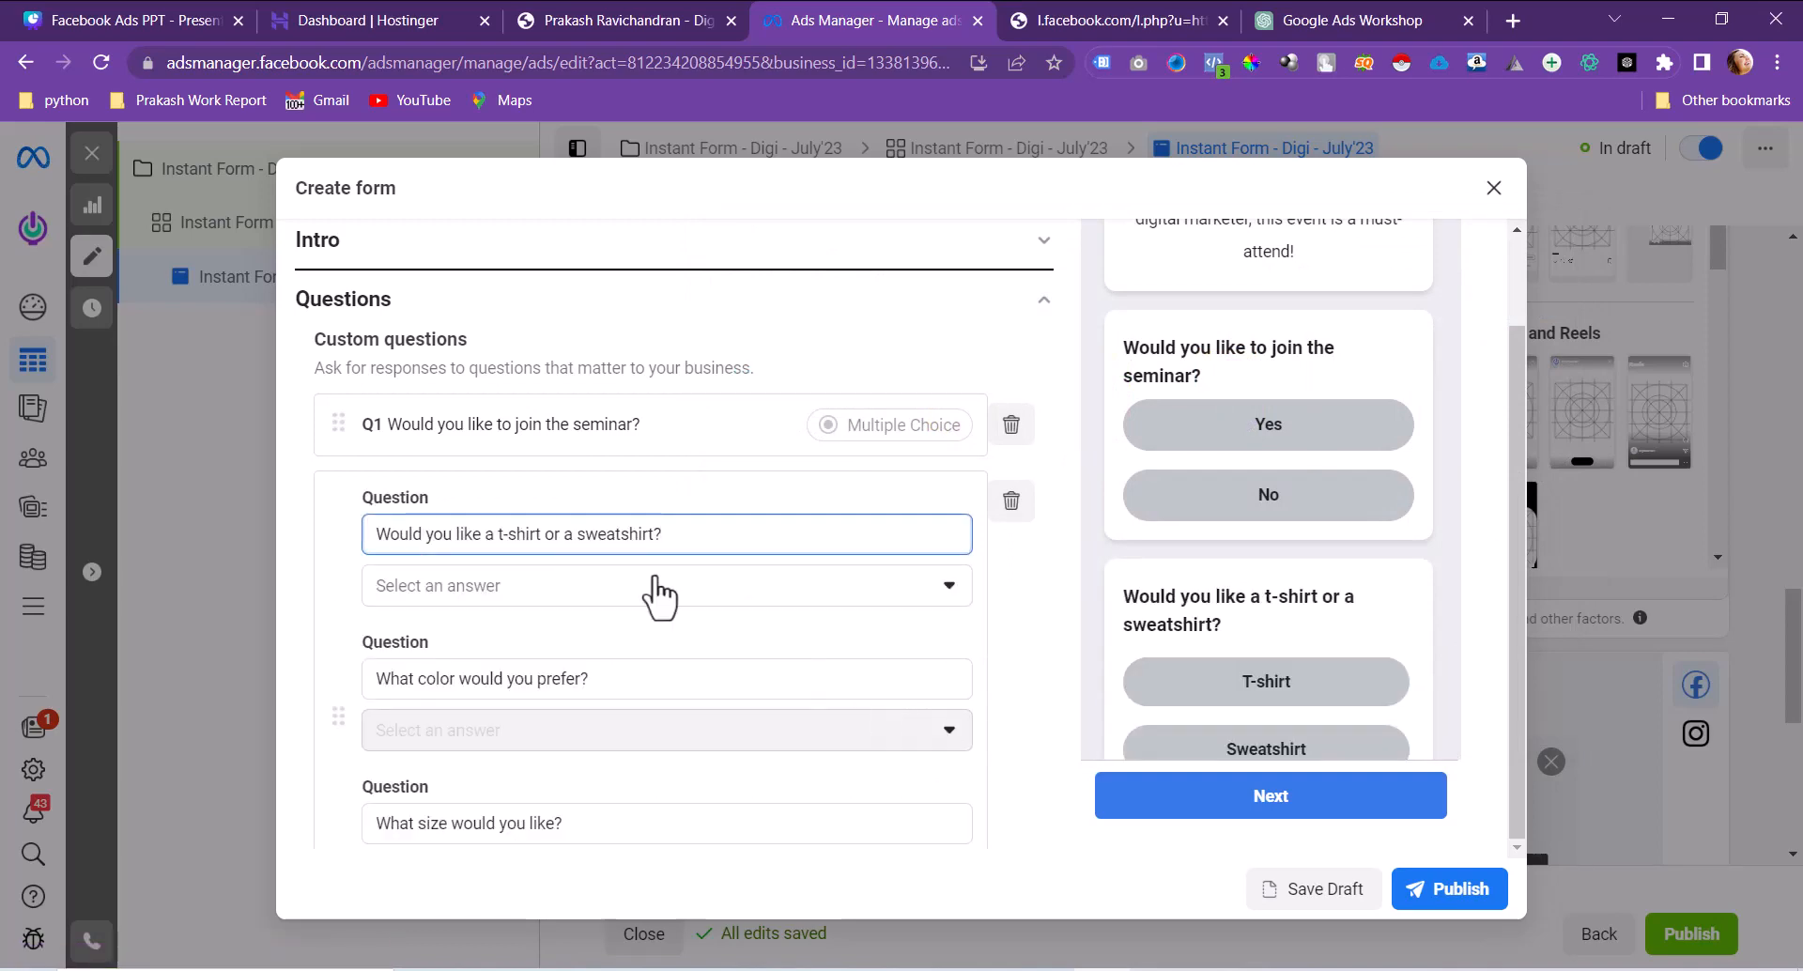
pyautogui.scroll(-3, 948, 587)
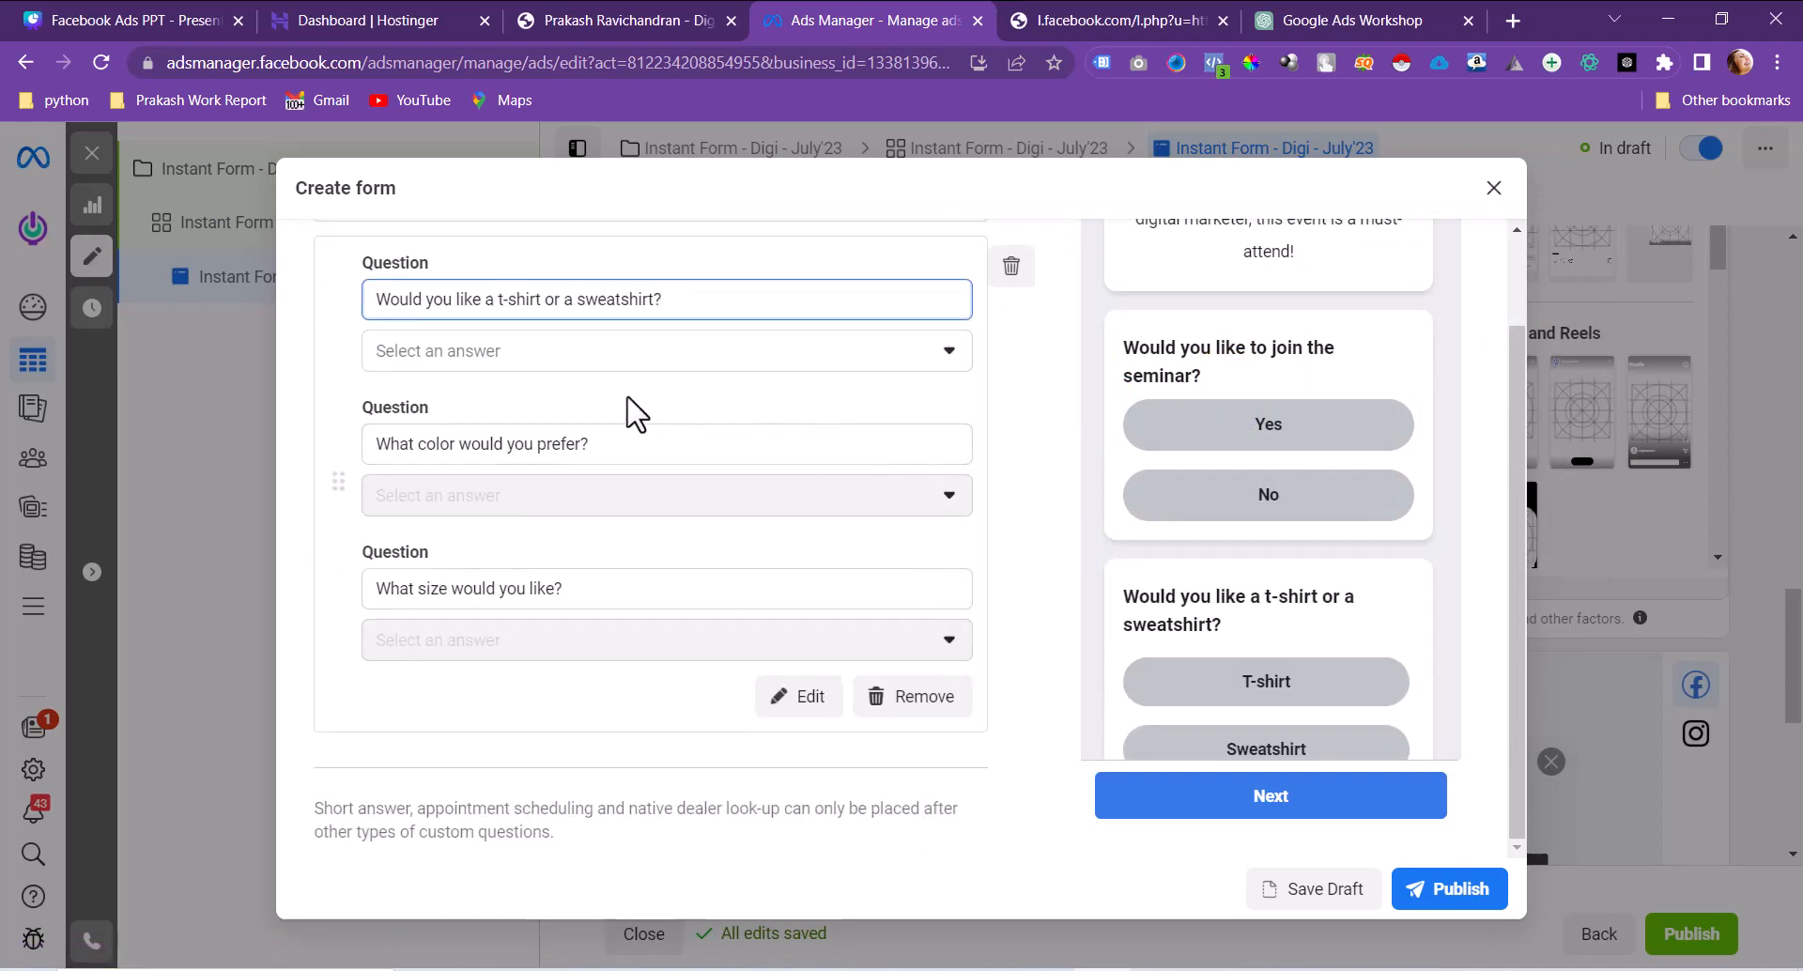
pyautogui.scroll(-4, 1336, 594)
pyautogui.scroll(1, 1335, 595)
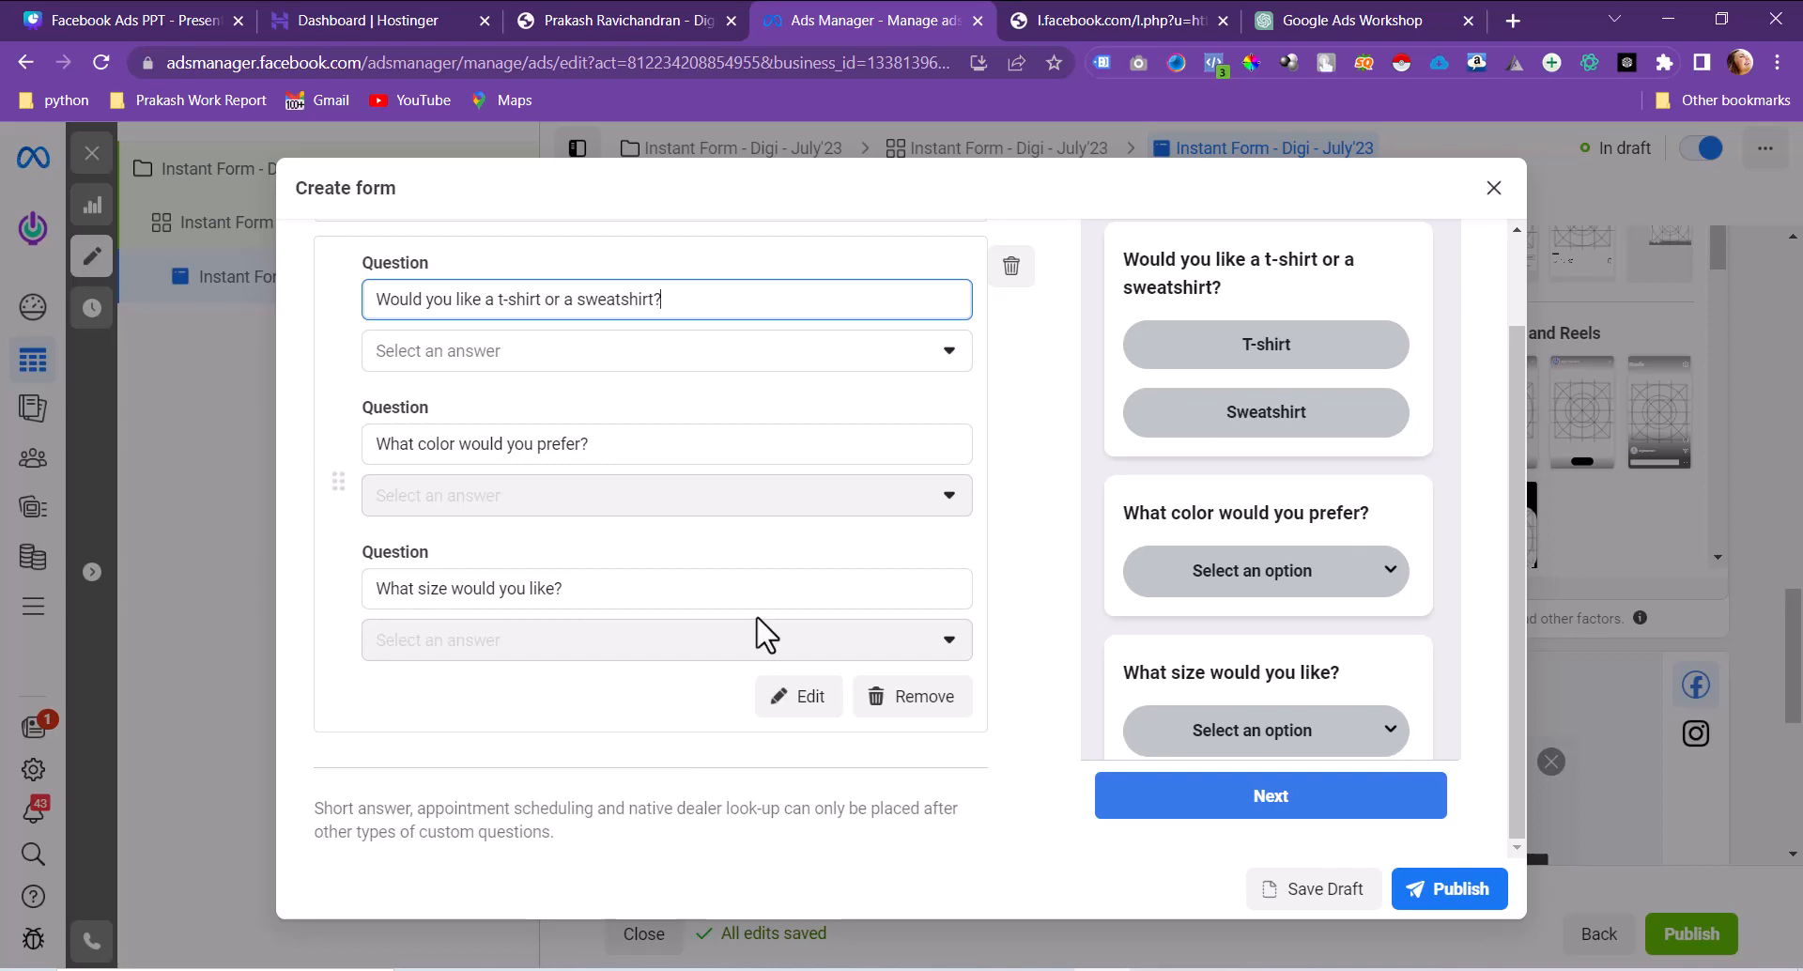
pyautogui.scroll(-5, 757, 632)
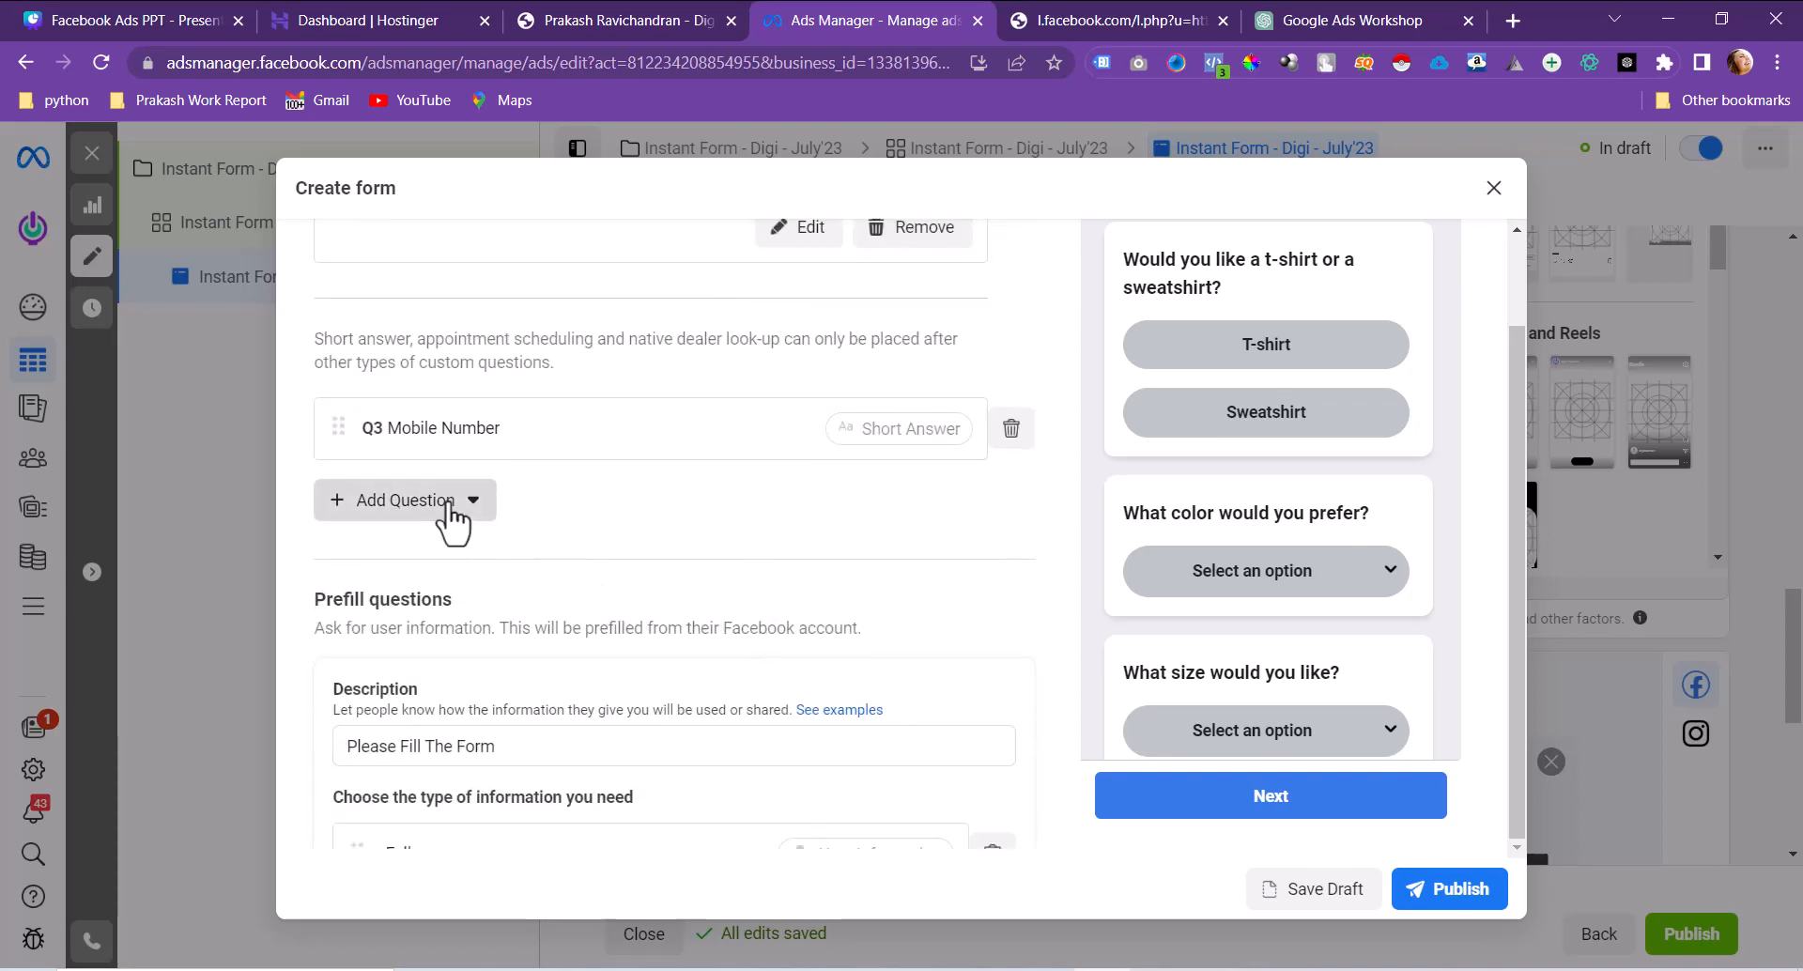
# Step: Add a shop locator question using Locations from Facebook, delete it, and expand Privacy
pyautogui.click(449, 507)
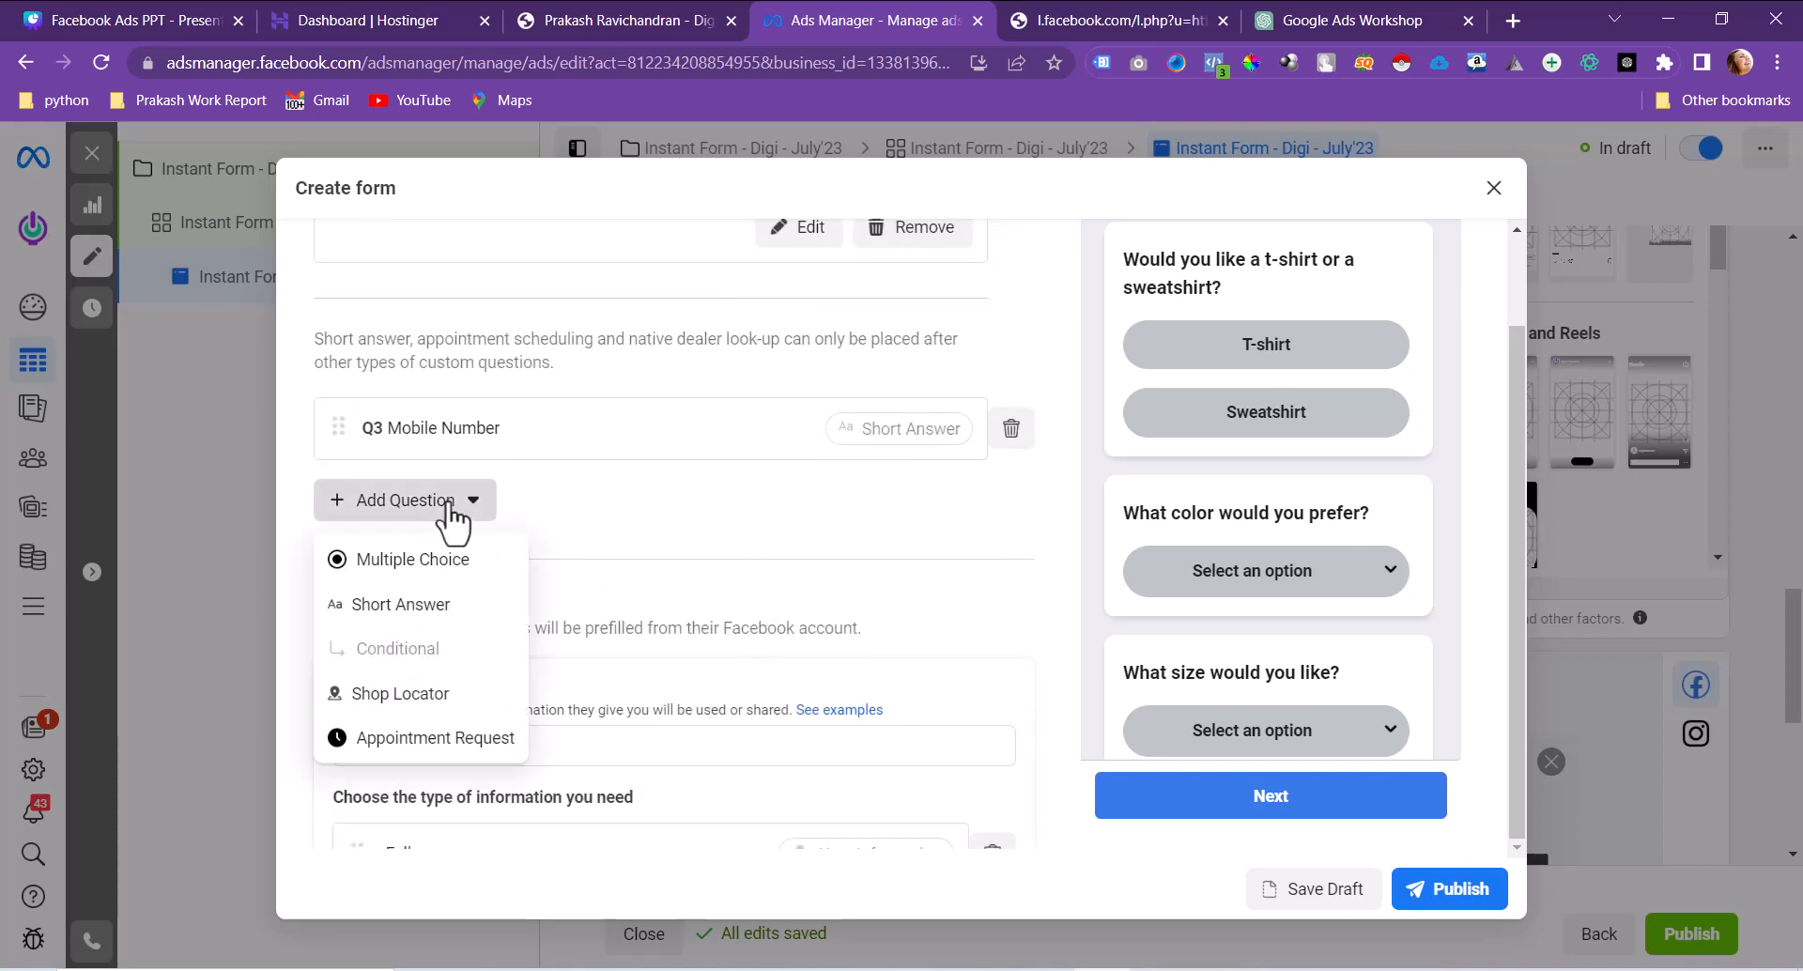
pyautogui.click(385, 712)
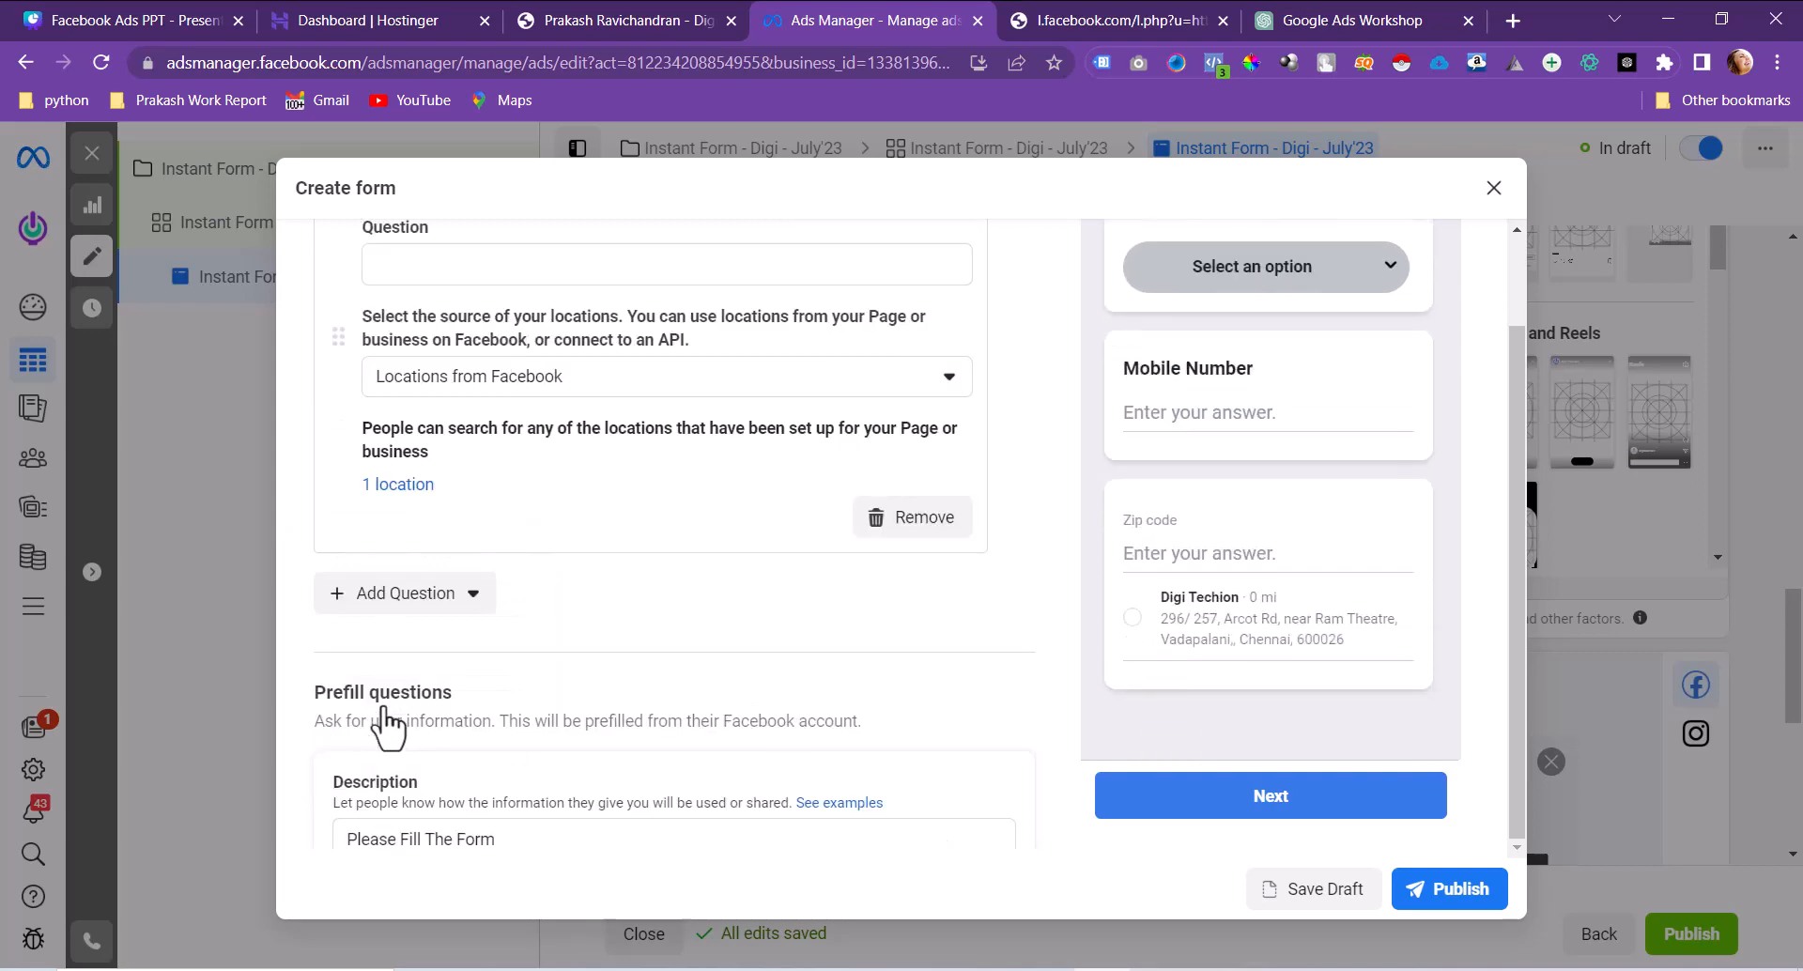
pyautogui.scroll(3, 387, 721)
pyautogui.click(558, 612)
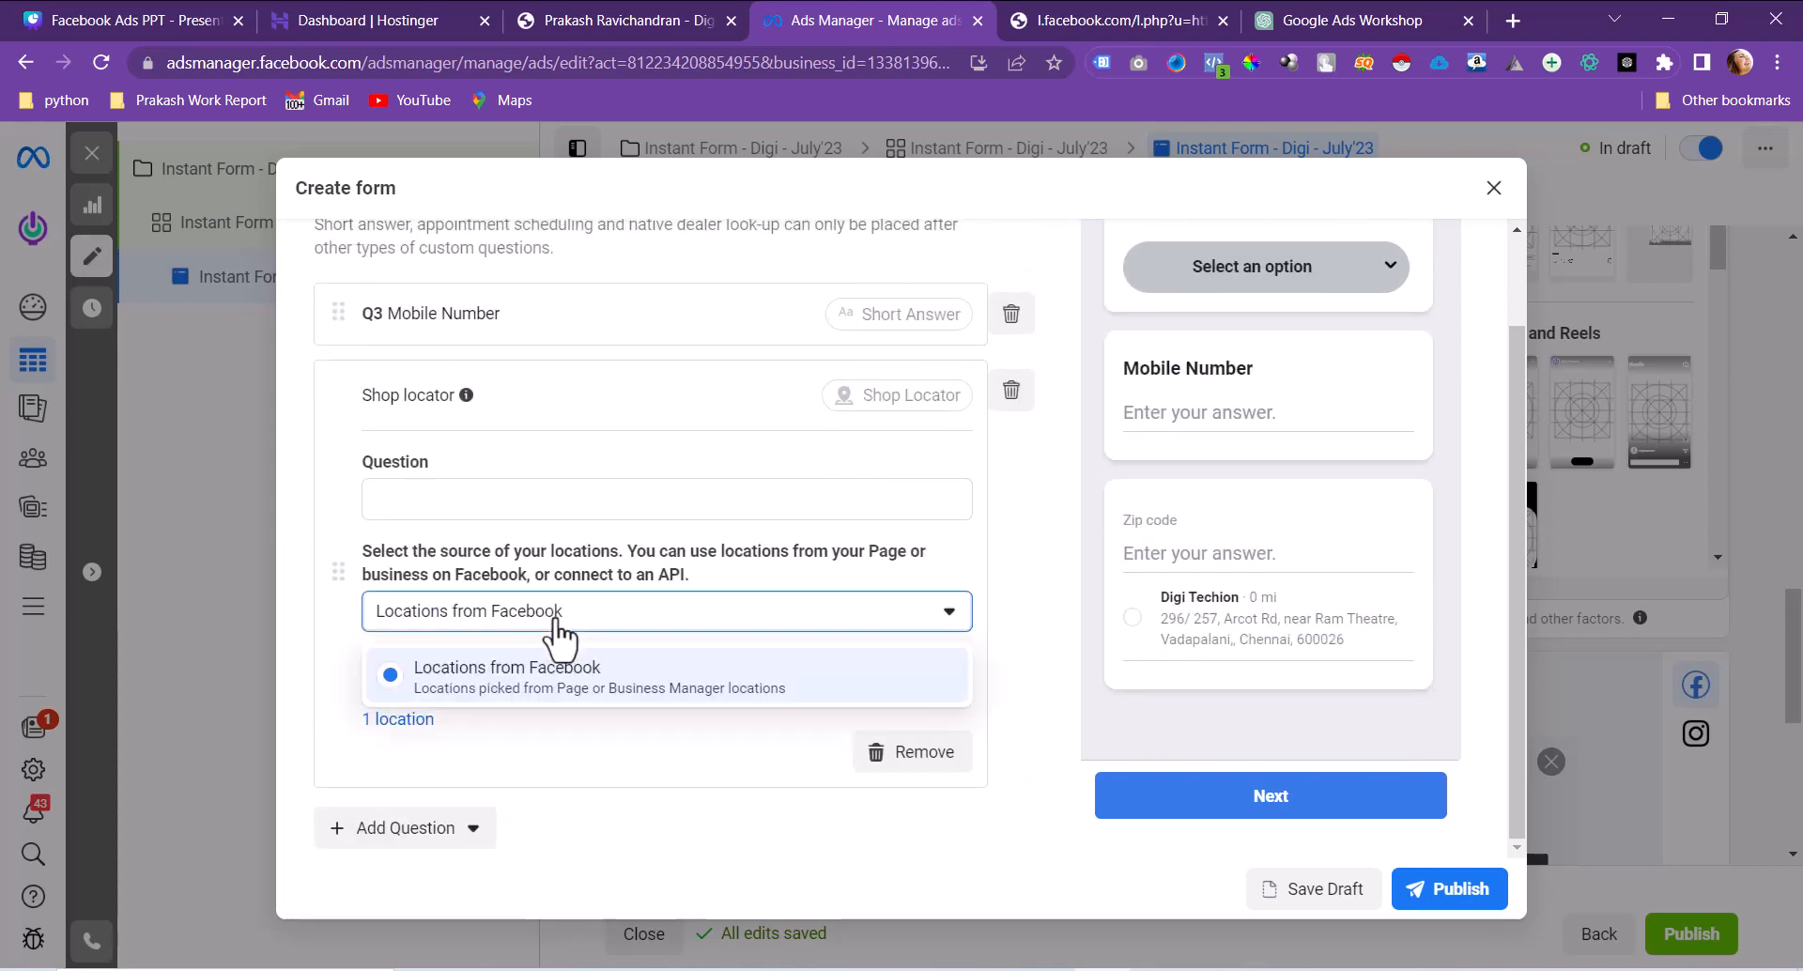
pyautogui.click(556, 616)
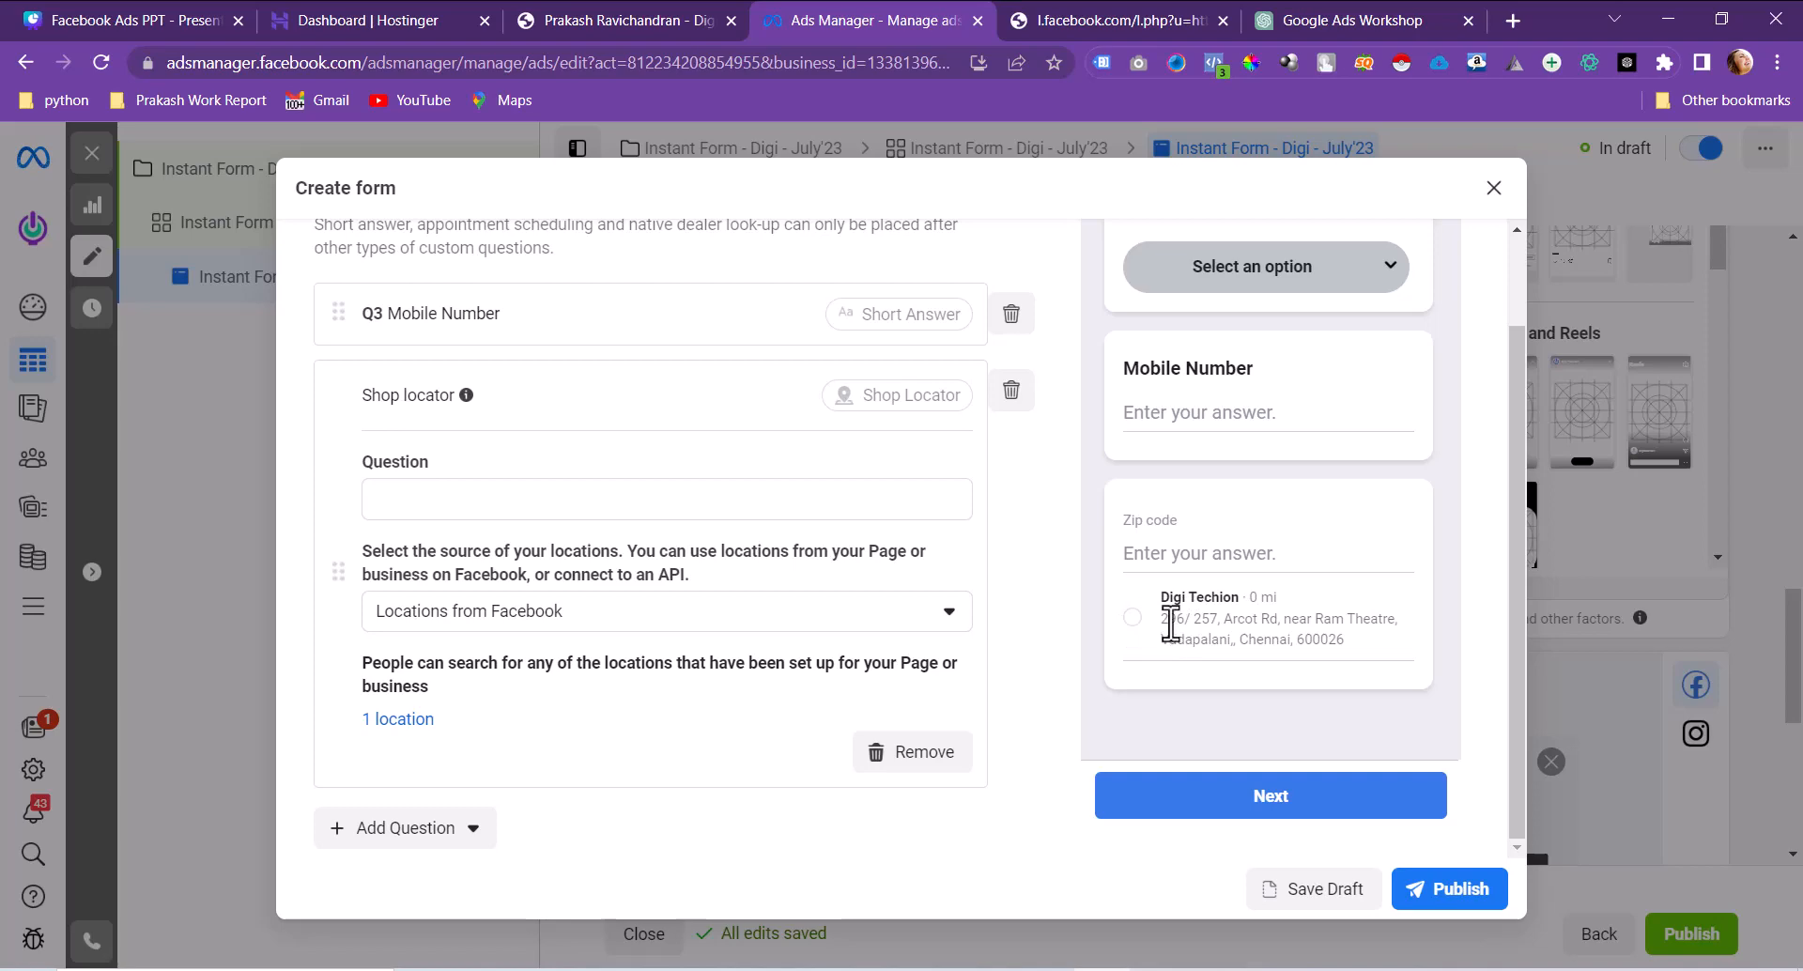
pyautogui.click(1016, 402)
pyautogui.click(826, 768)
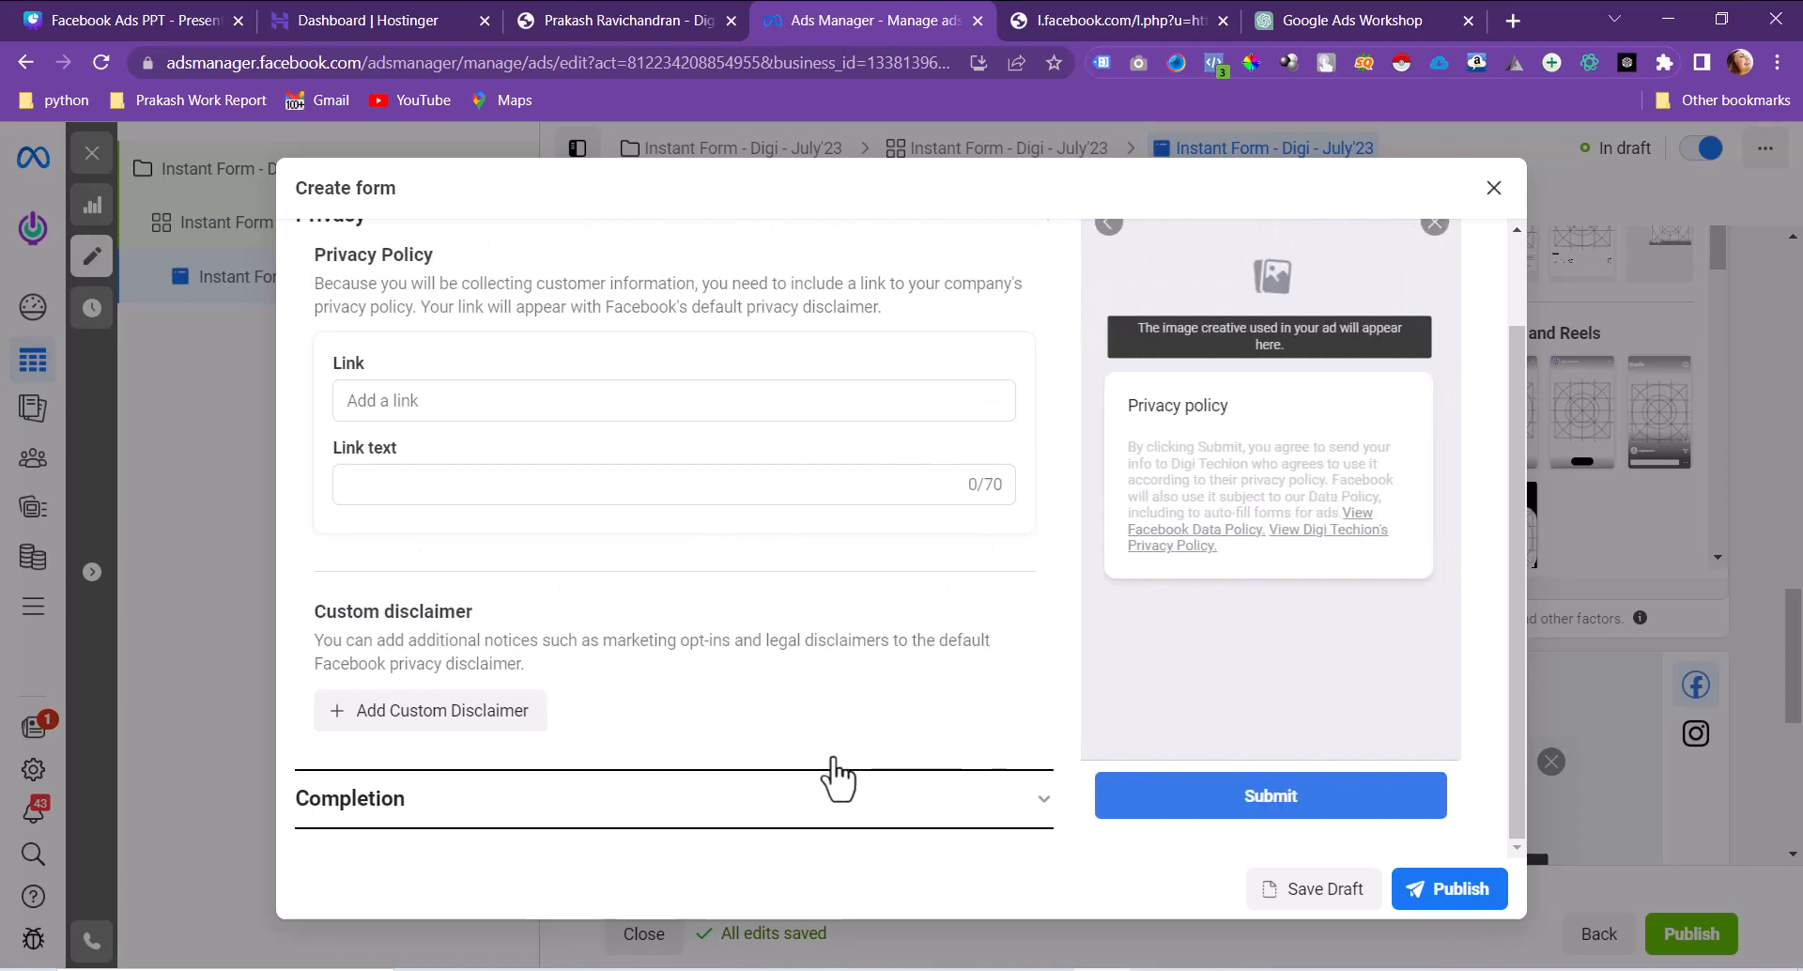
# Step: Set the privacy policy link to the website's privacy-policy page with link text 'privacy policy'
pyautogui.click(442, 421)
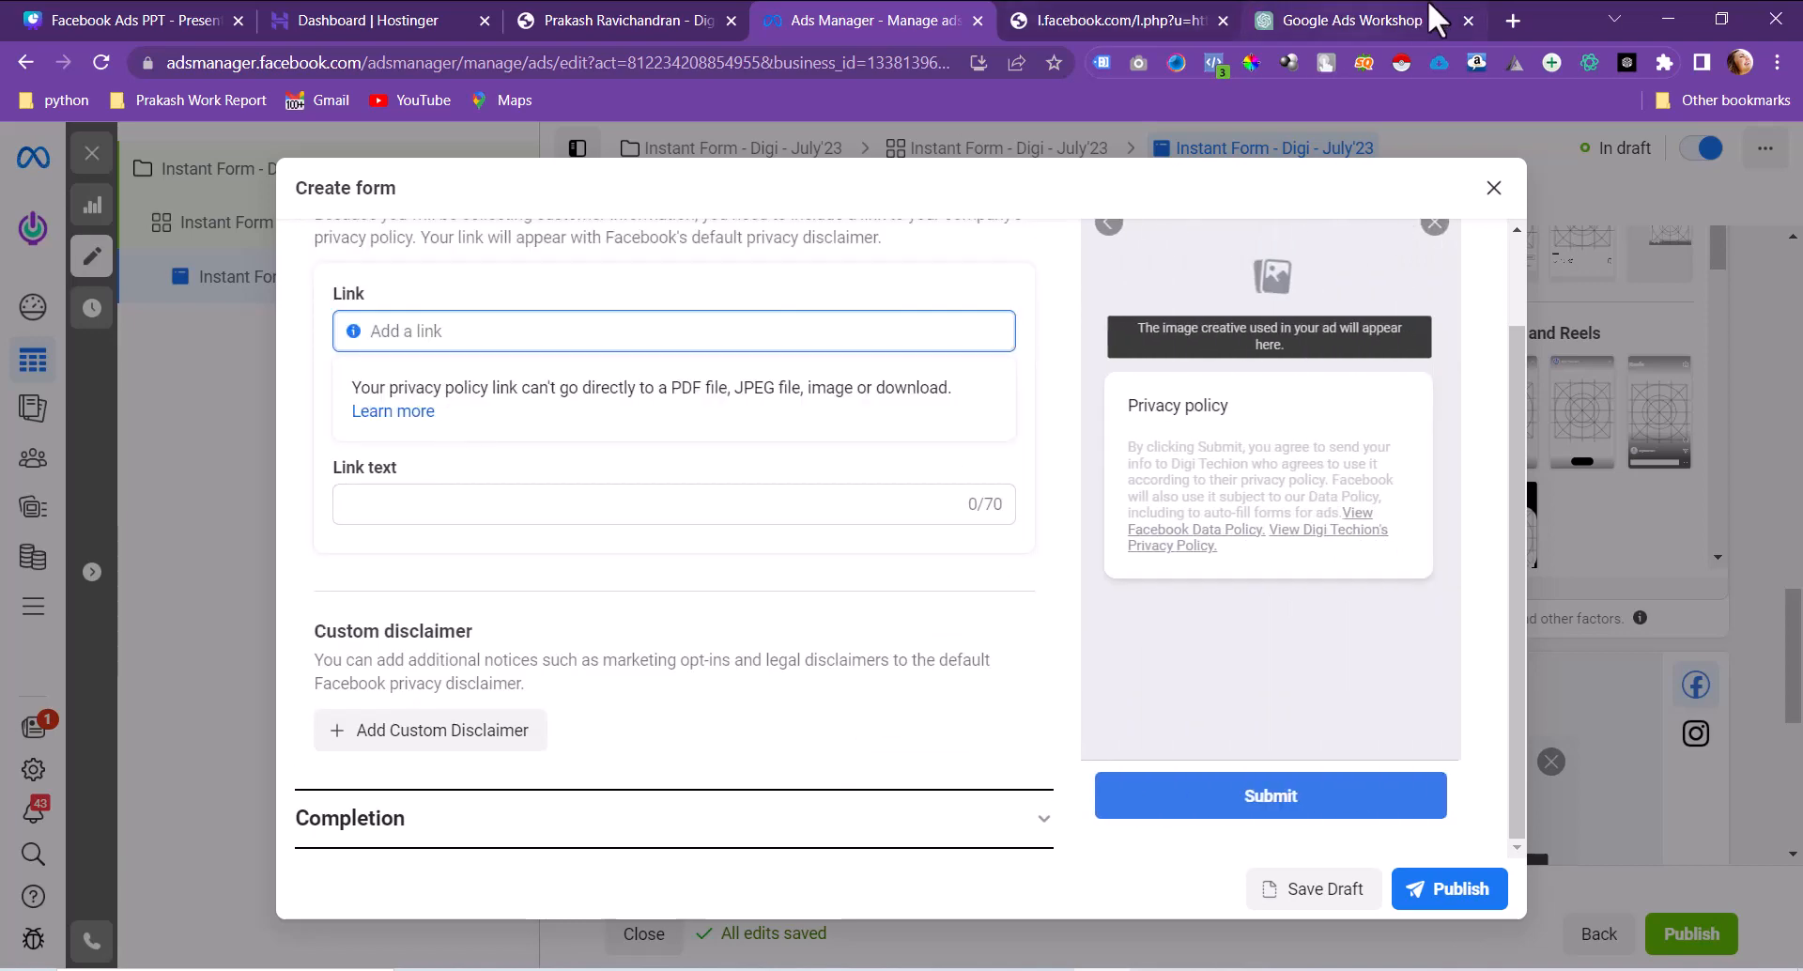
pyautogui.click(662, 19)
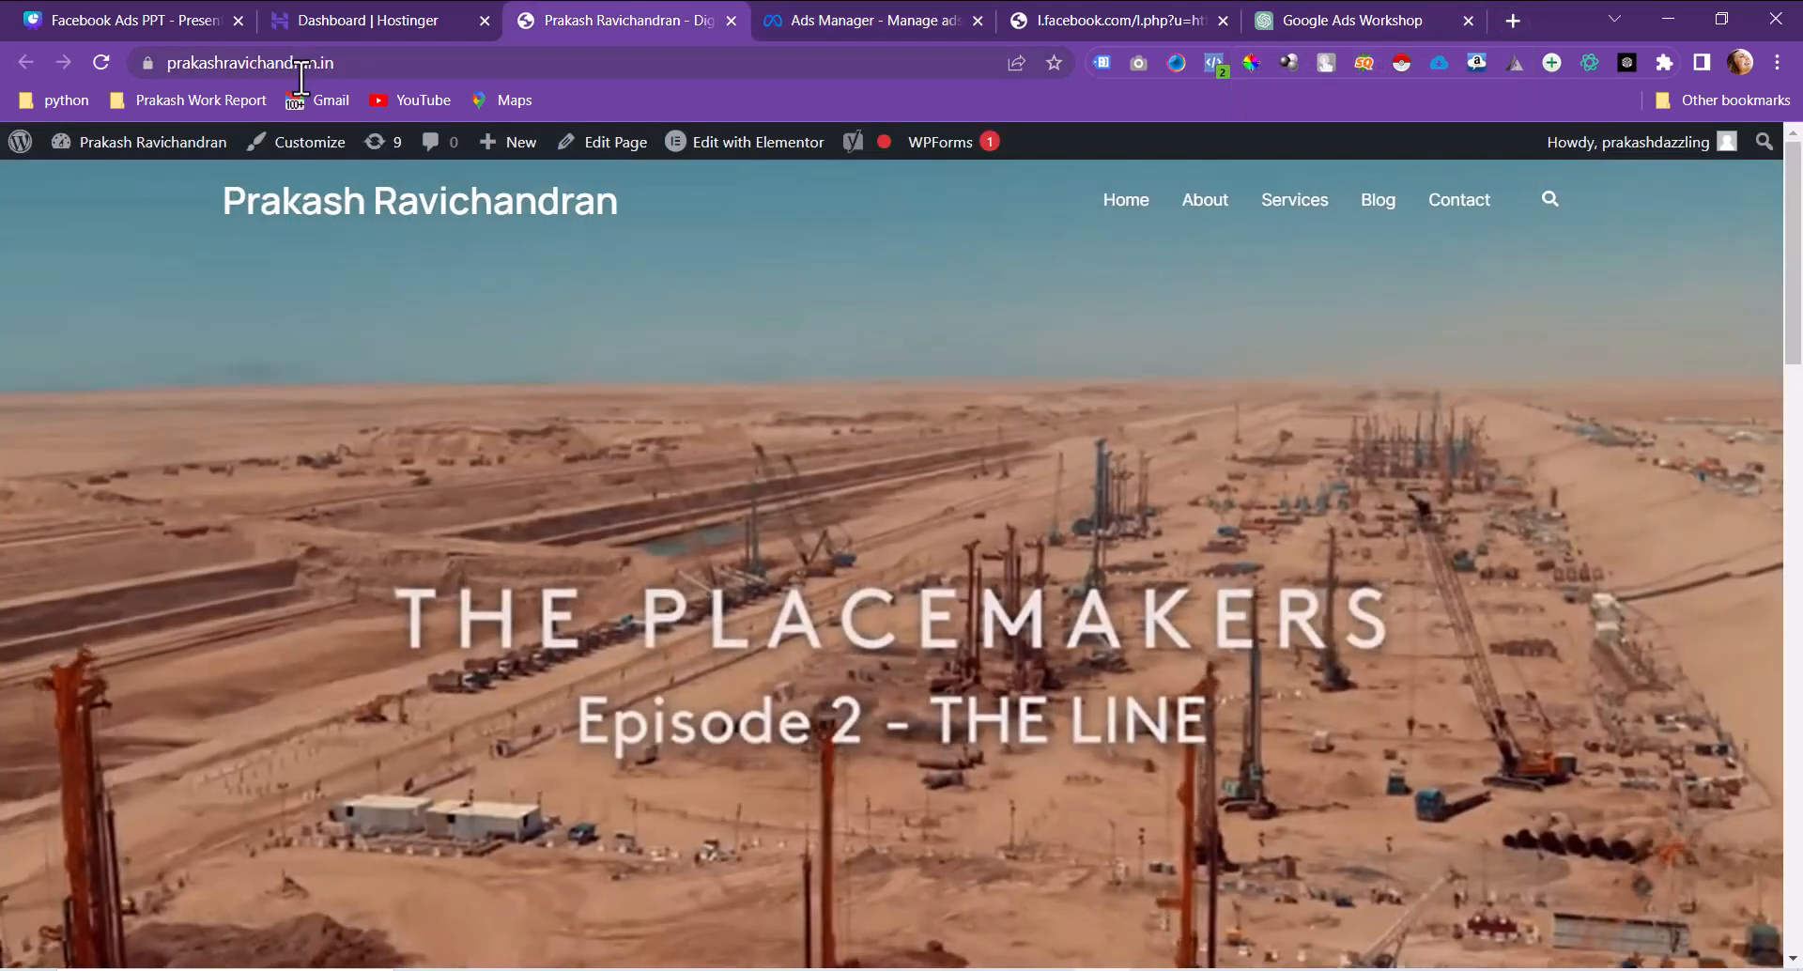
pyautogui.click(930, 17)
pyautogui.write('https://prakashravichandran.in/')
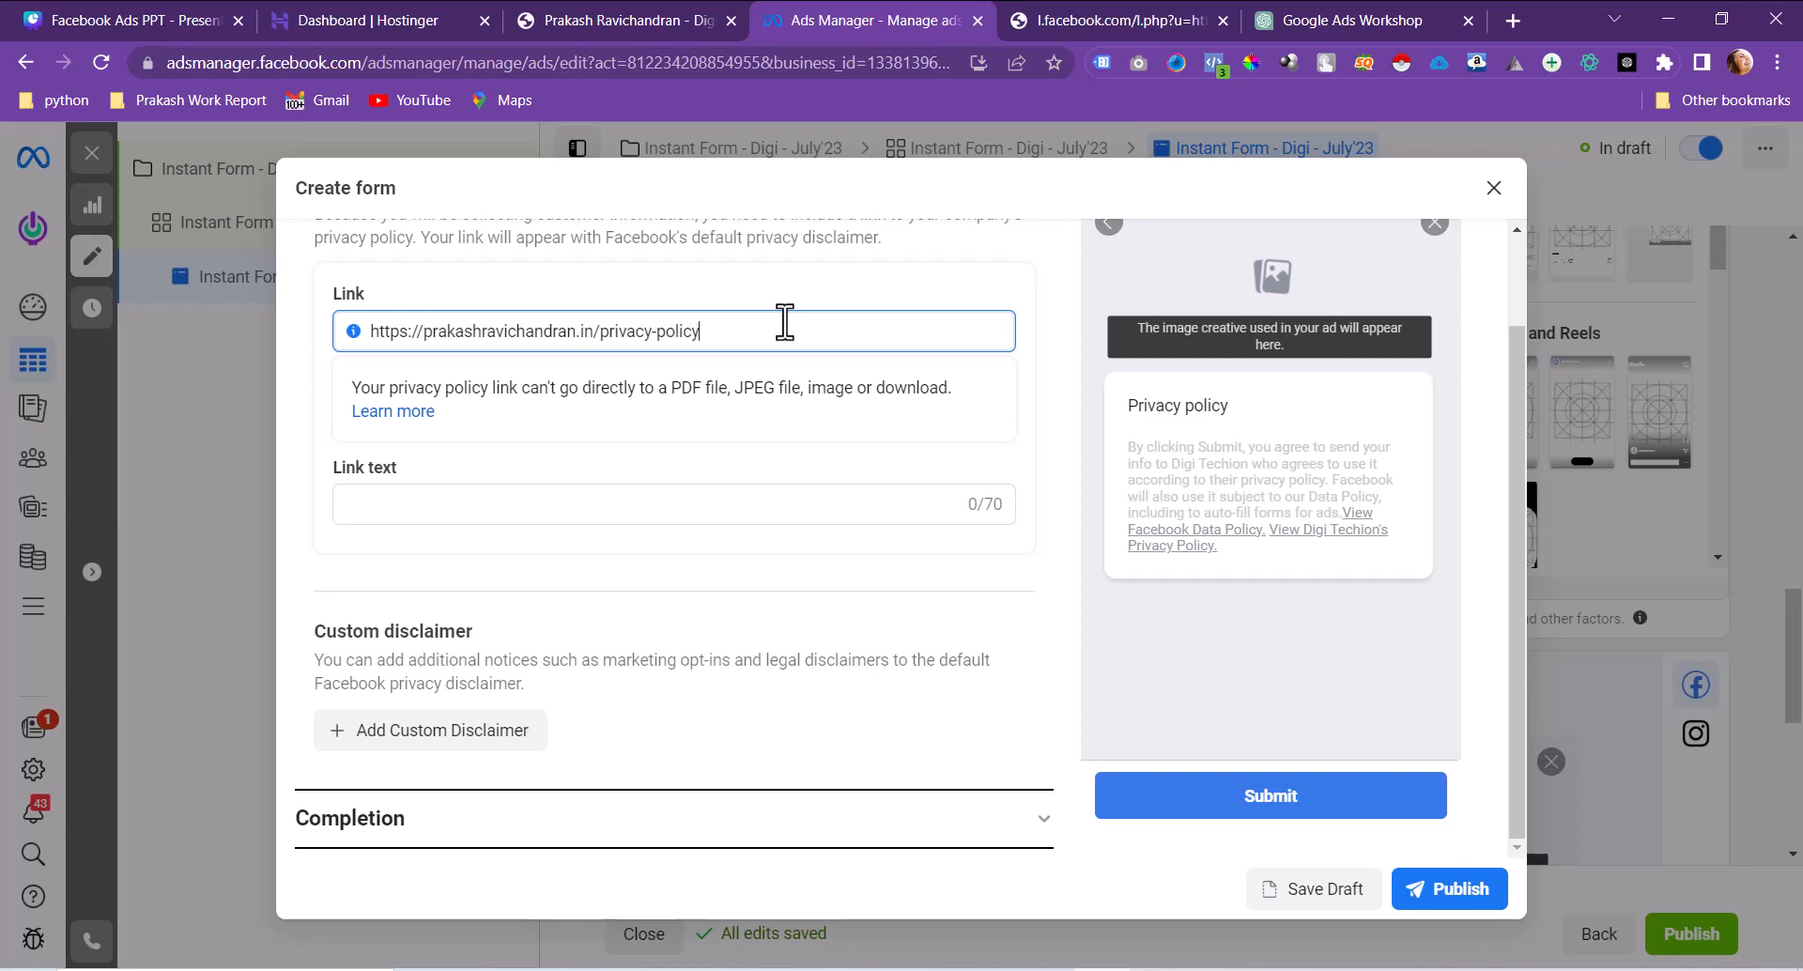
pyautogui.click(431, 504)
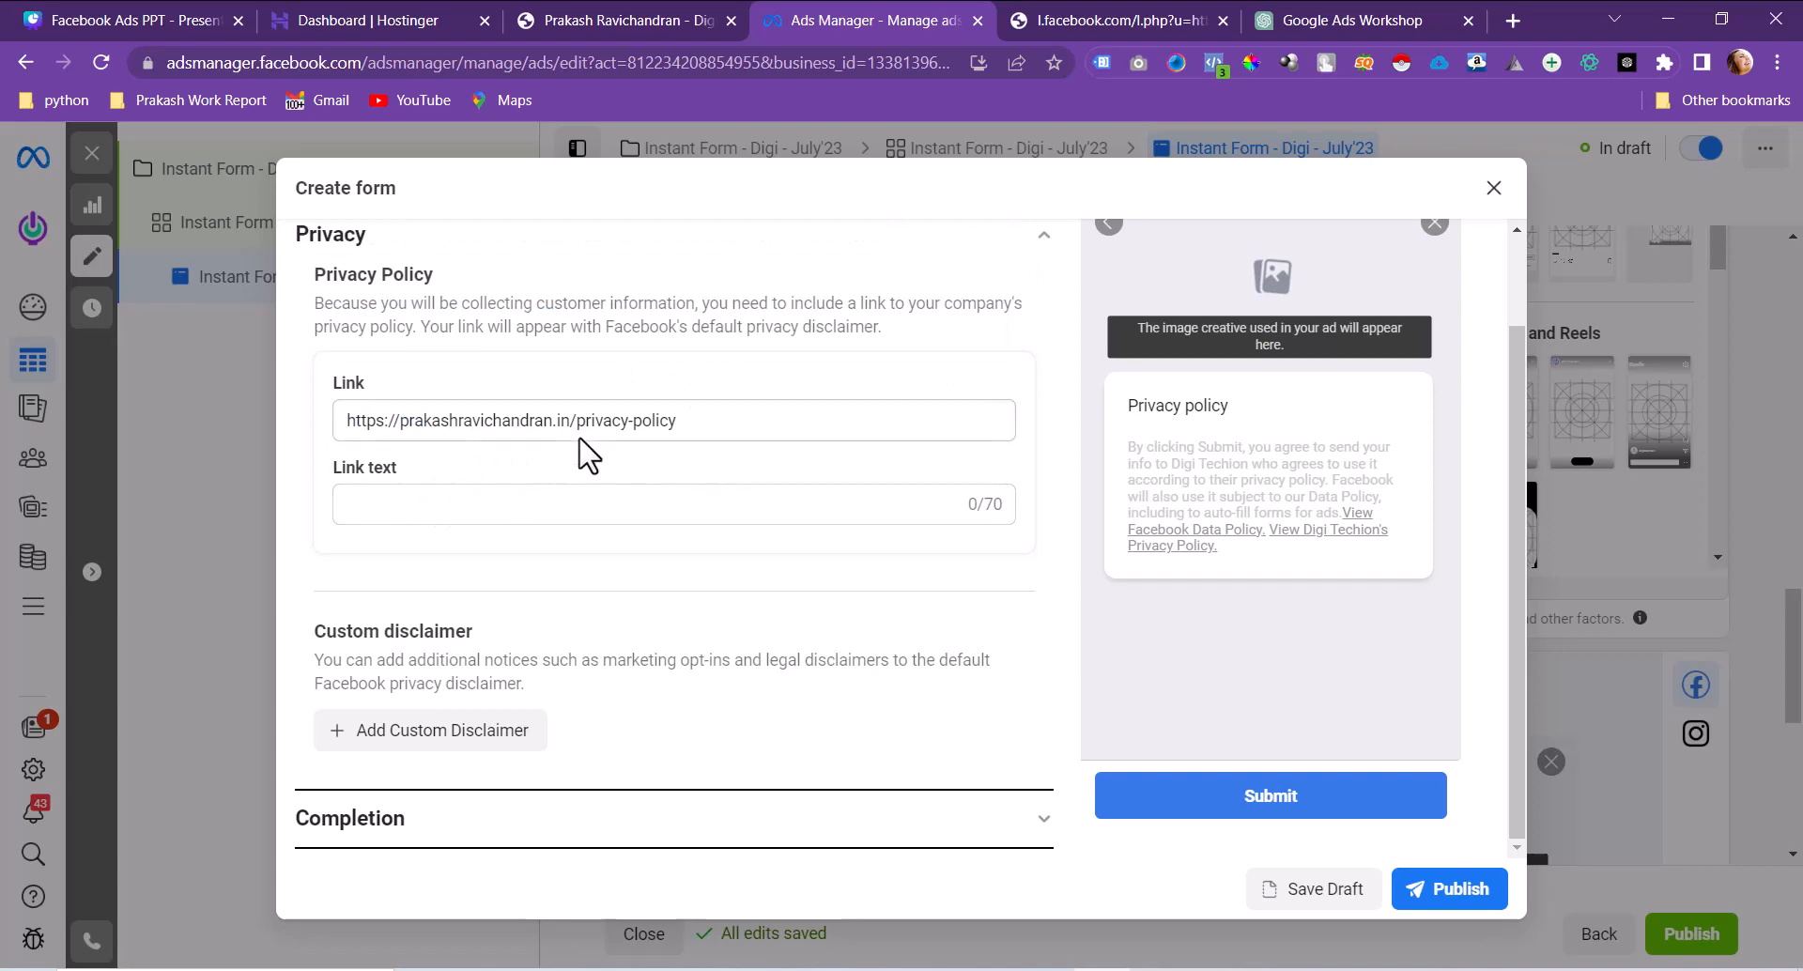
pyautogui.moveTo(576, 420); pyautogui.dragTo(813, 432)
pyautogui.click(777, 455)
pyautogui.moveTo(699, 420); pyautogui.dragTo(601, 420)
pyautogui.hotkey('ctrl', 'c')
pyautogui.click(353, 594)
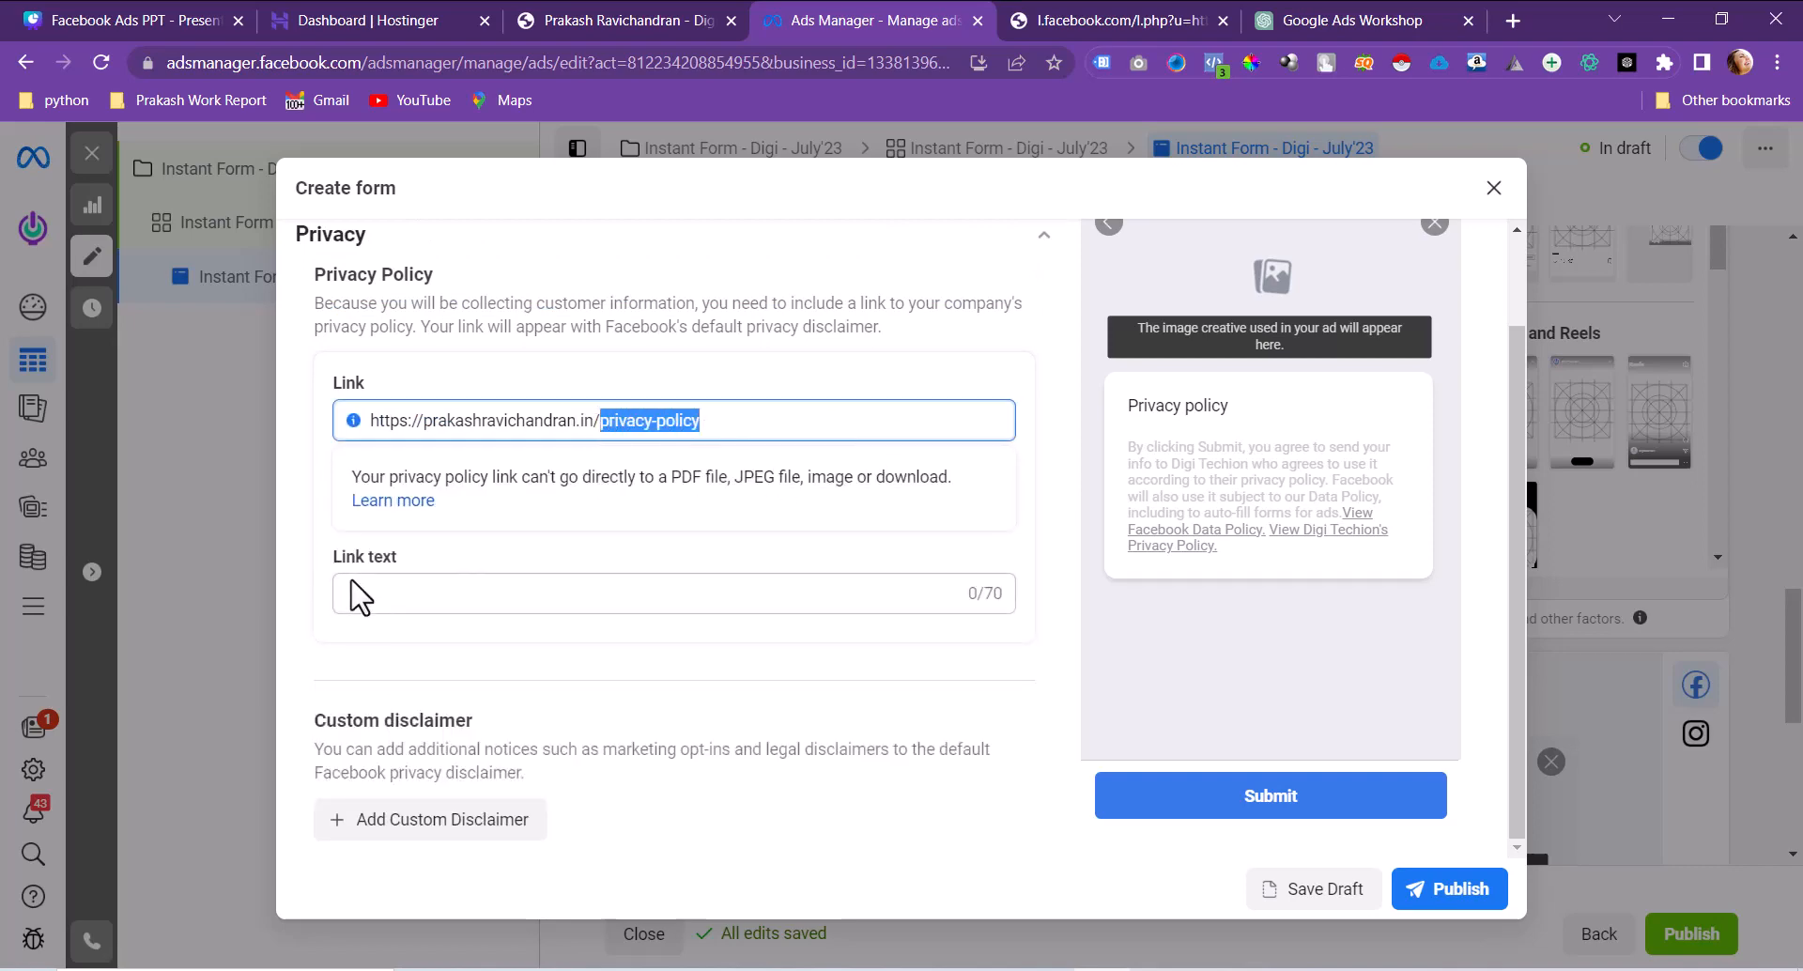
pyautogui.hotkey('ctrl', 'v')
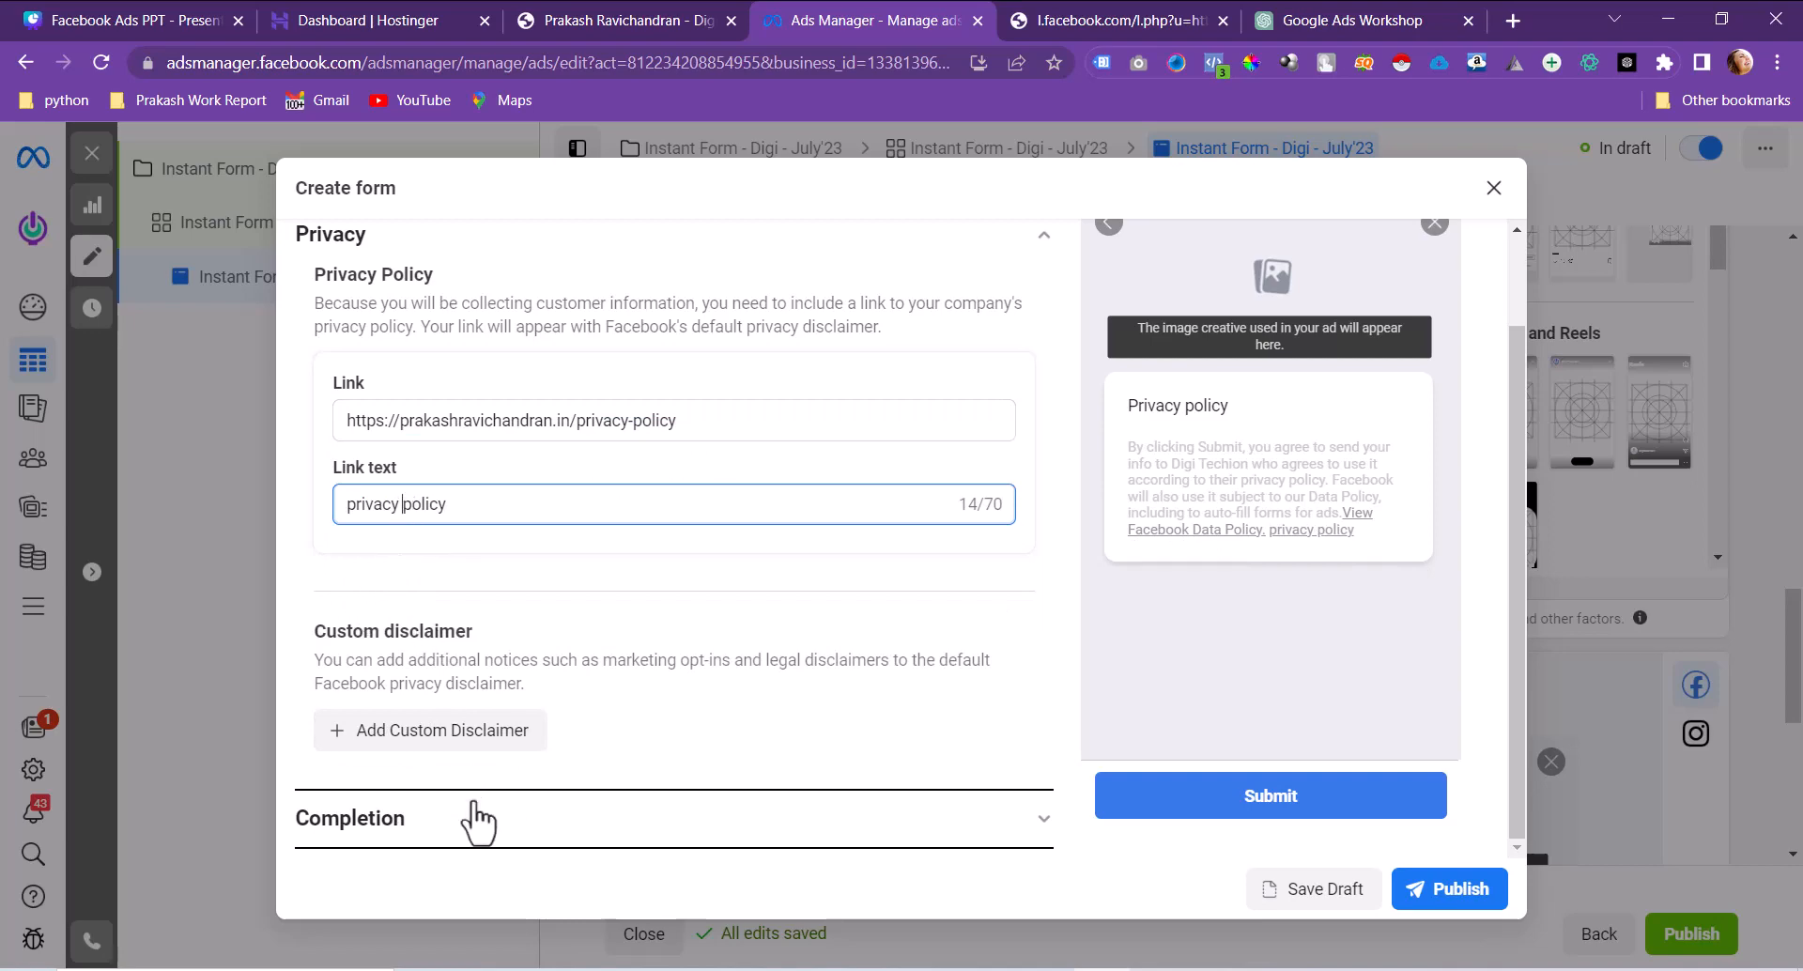
# Step: Link the completion screen's View Website button to the website's home page address
pyautogui.click(476, 823)
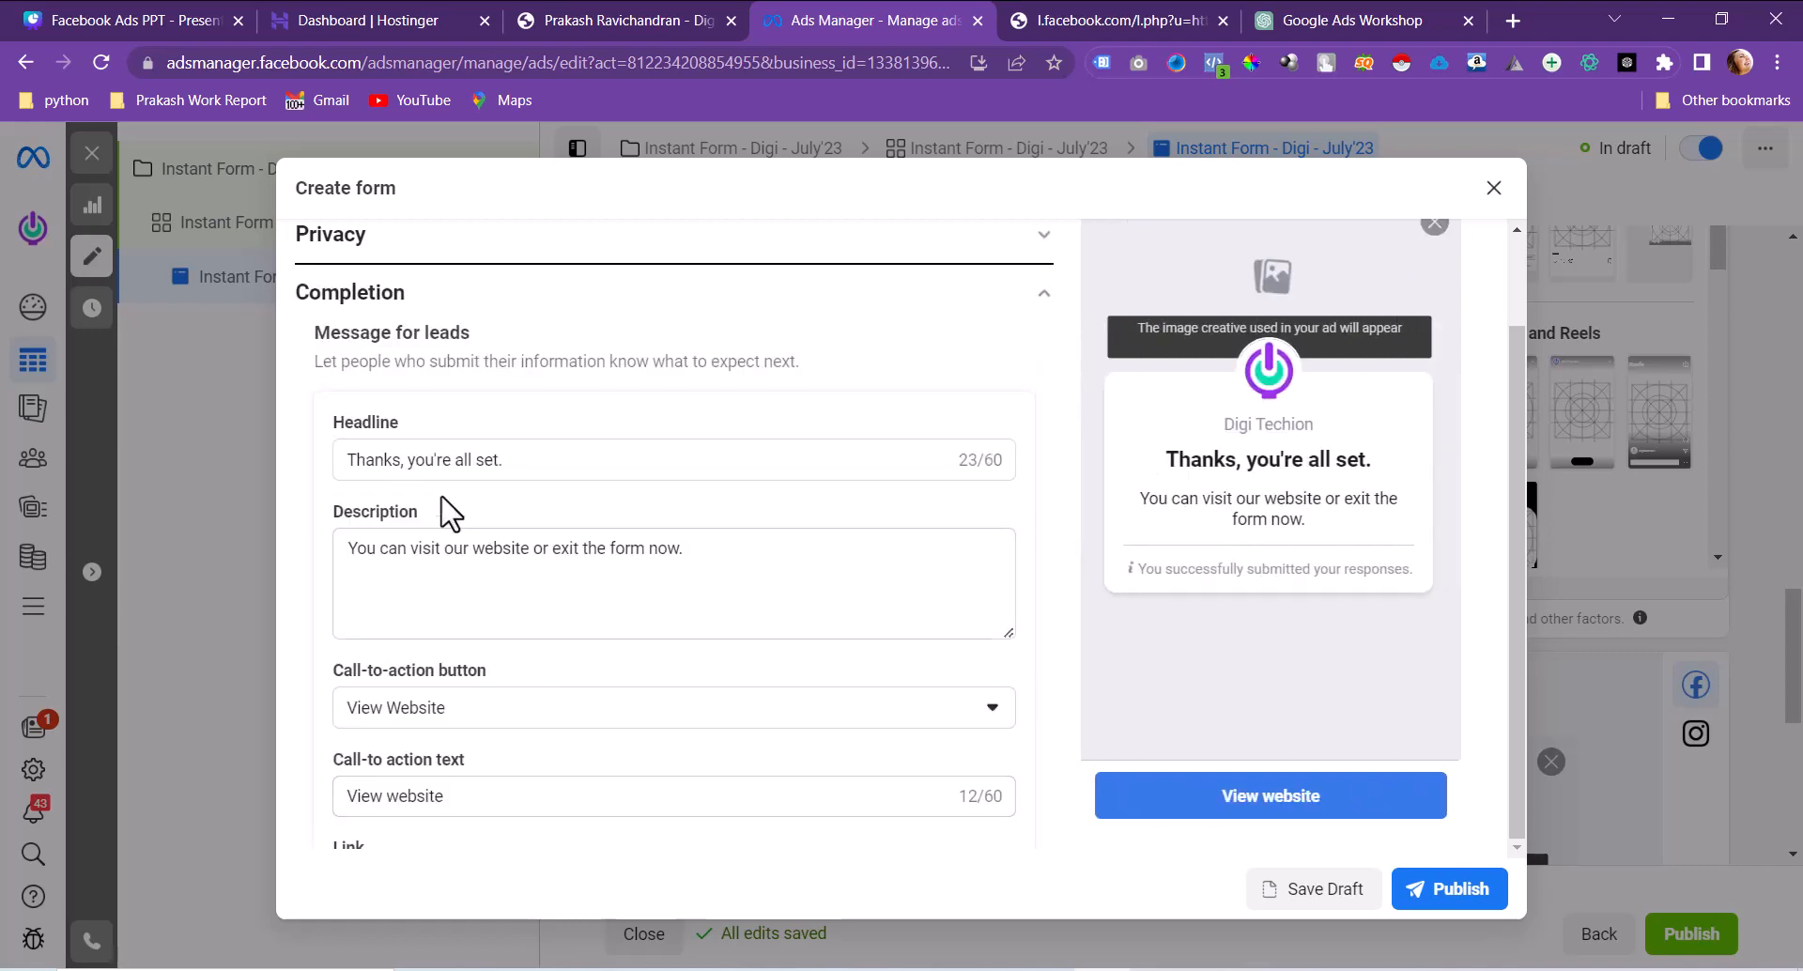
pyautogui.moveTo(345, 568); pyautogui.dragTo(749, 566)
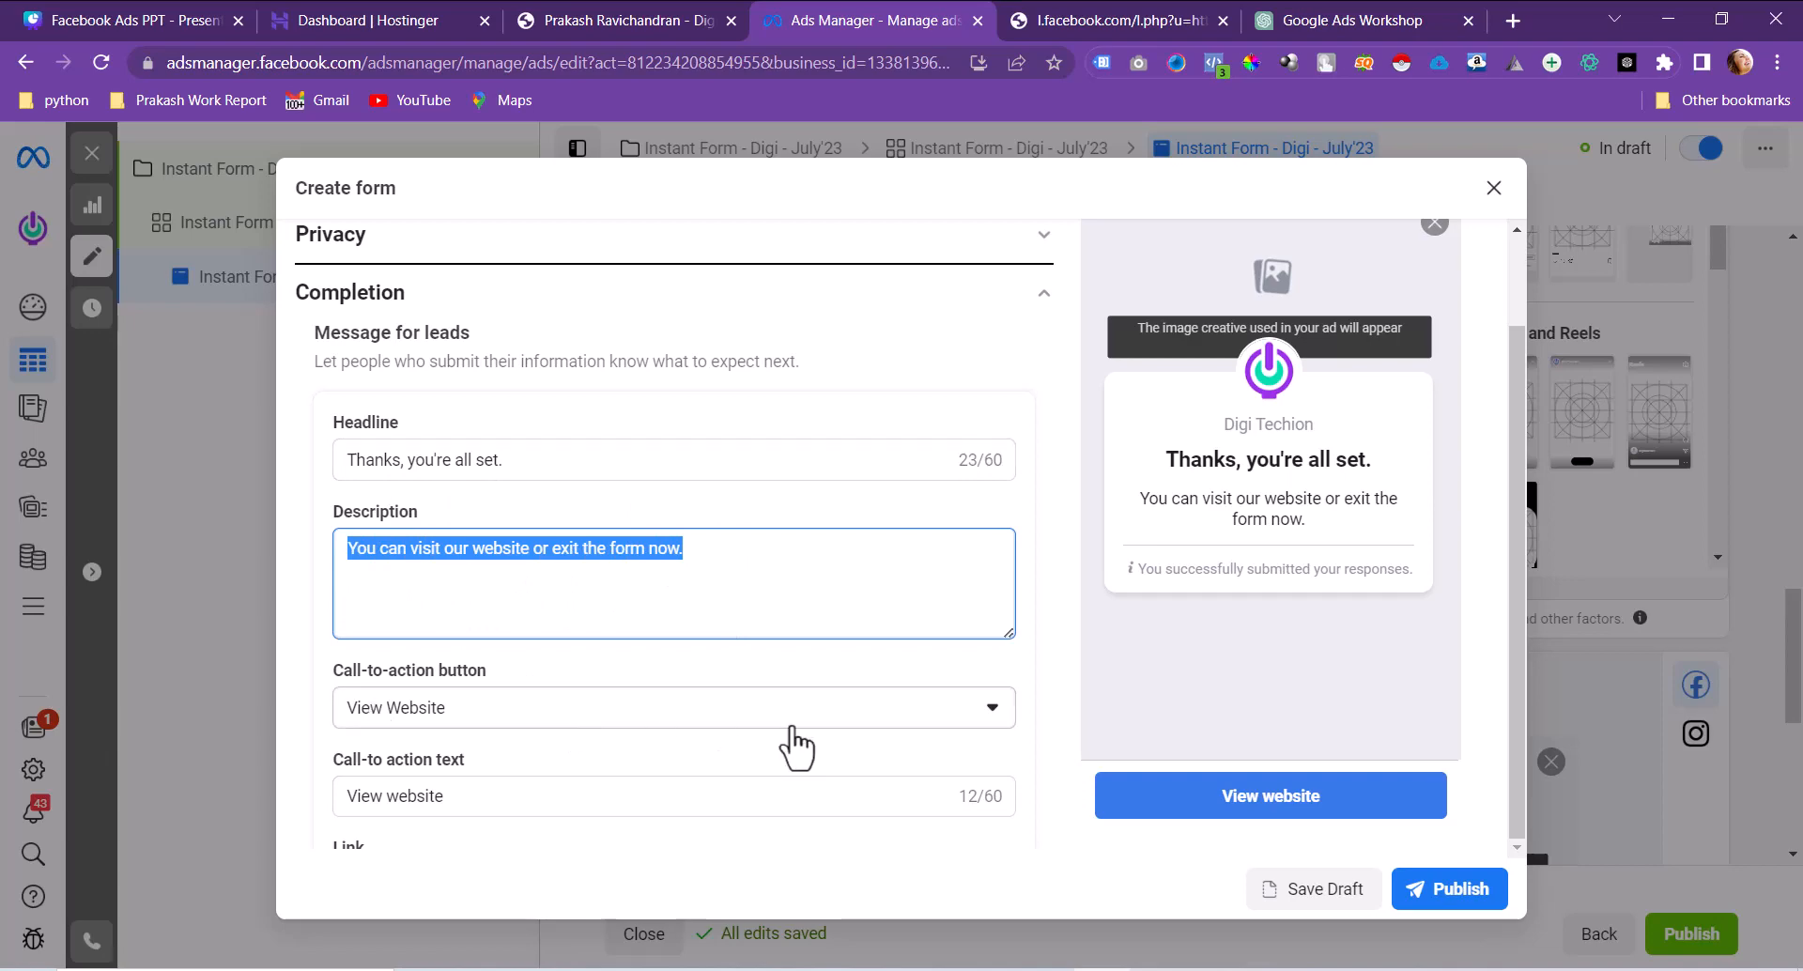
pyautogui.scroll(-1, 601, 806)
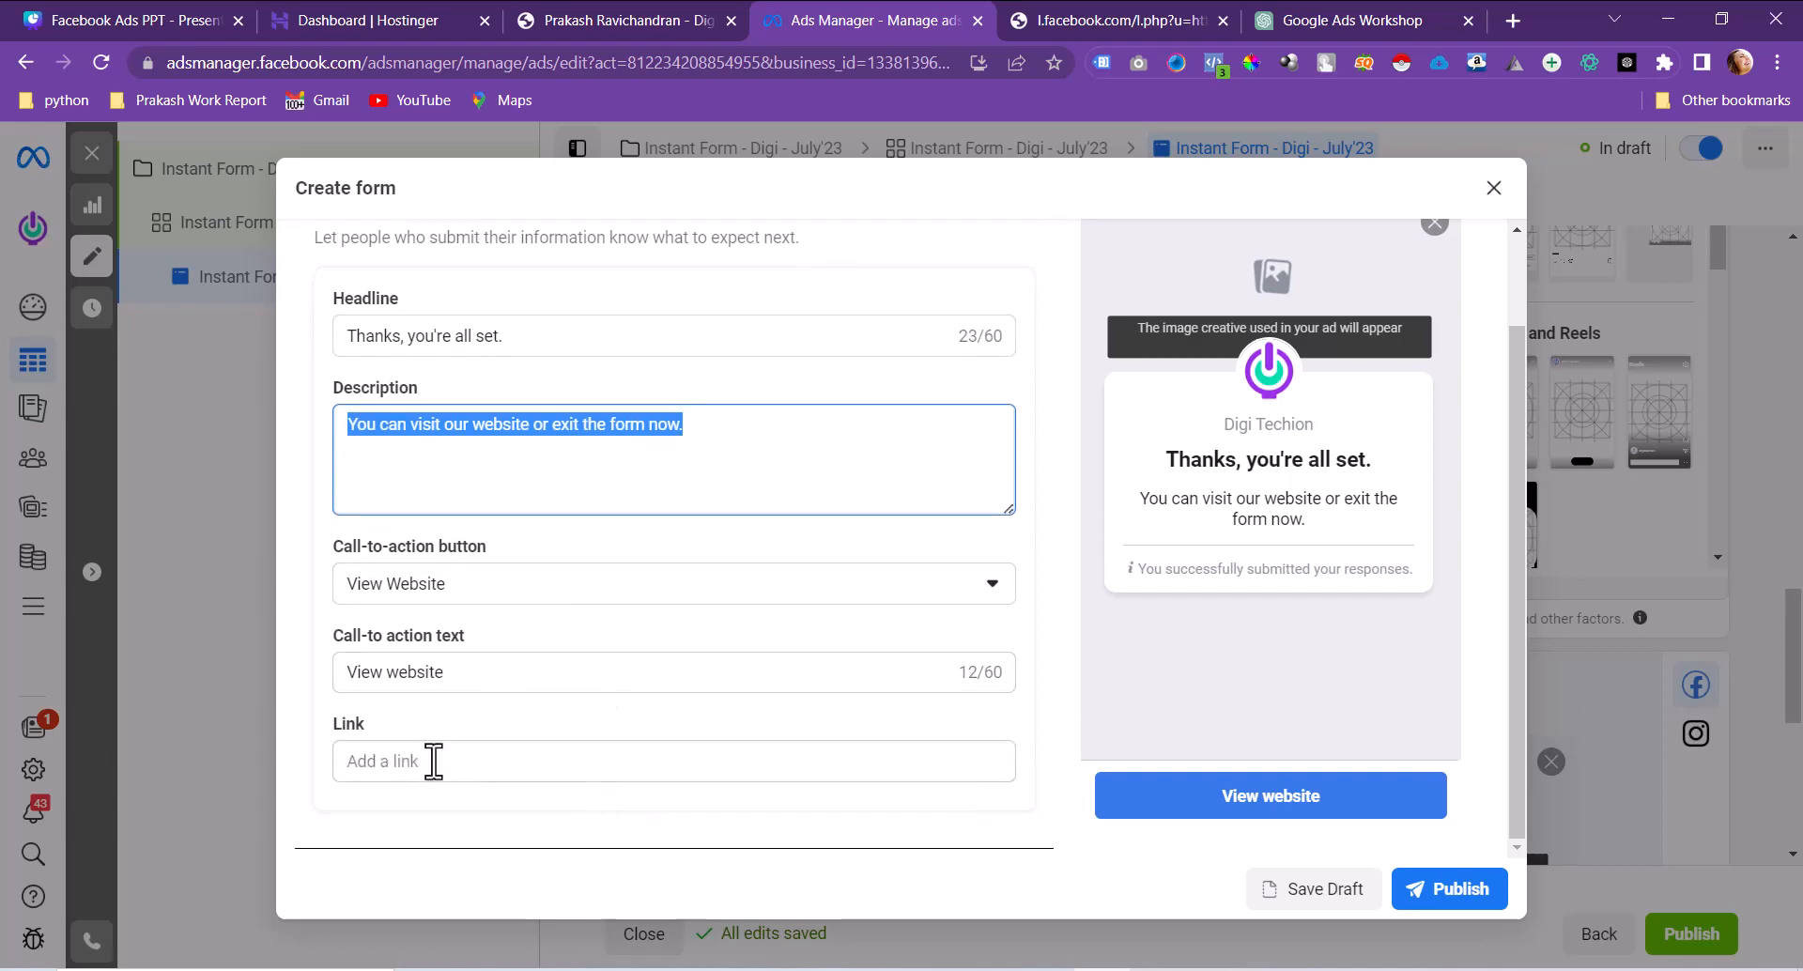
pyautogui.click(433, 761)
pyautogui.hotkey('ctrl', 'v')
pyautogui.hotkey('ctrl', 'a')
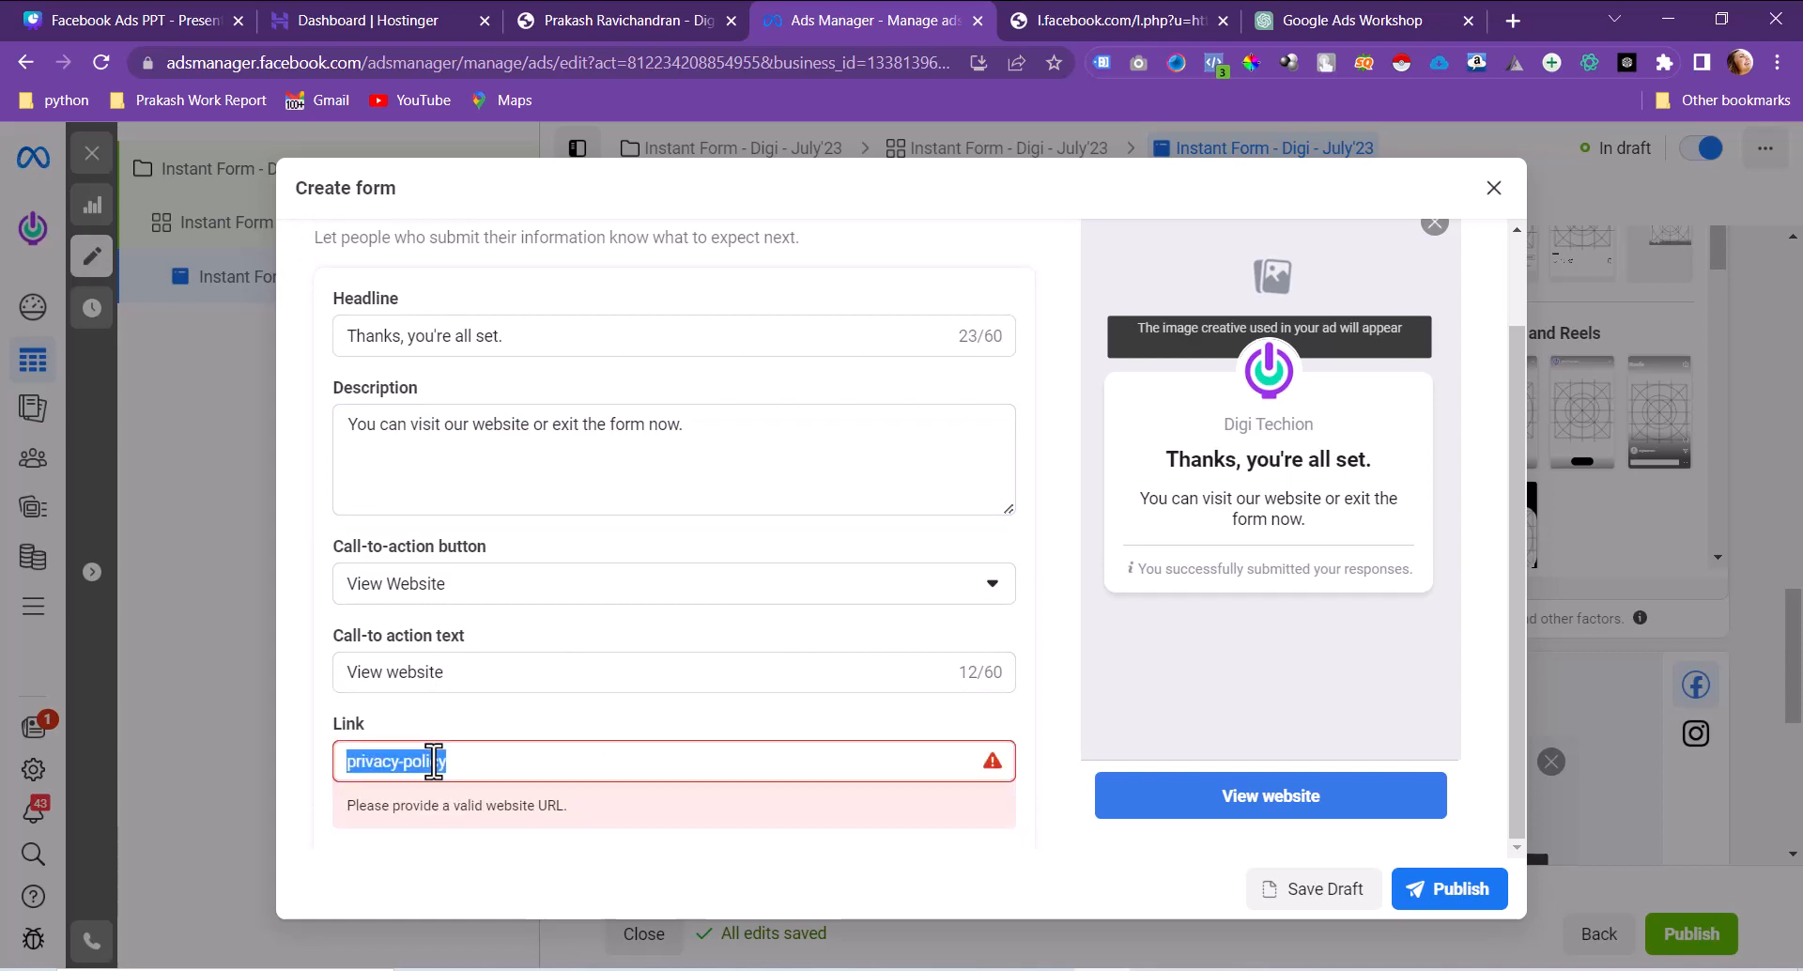
pyautogui.press('BackSpace')
pyautogui.click(703, 14)
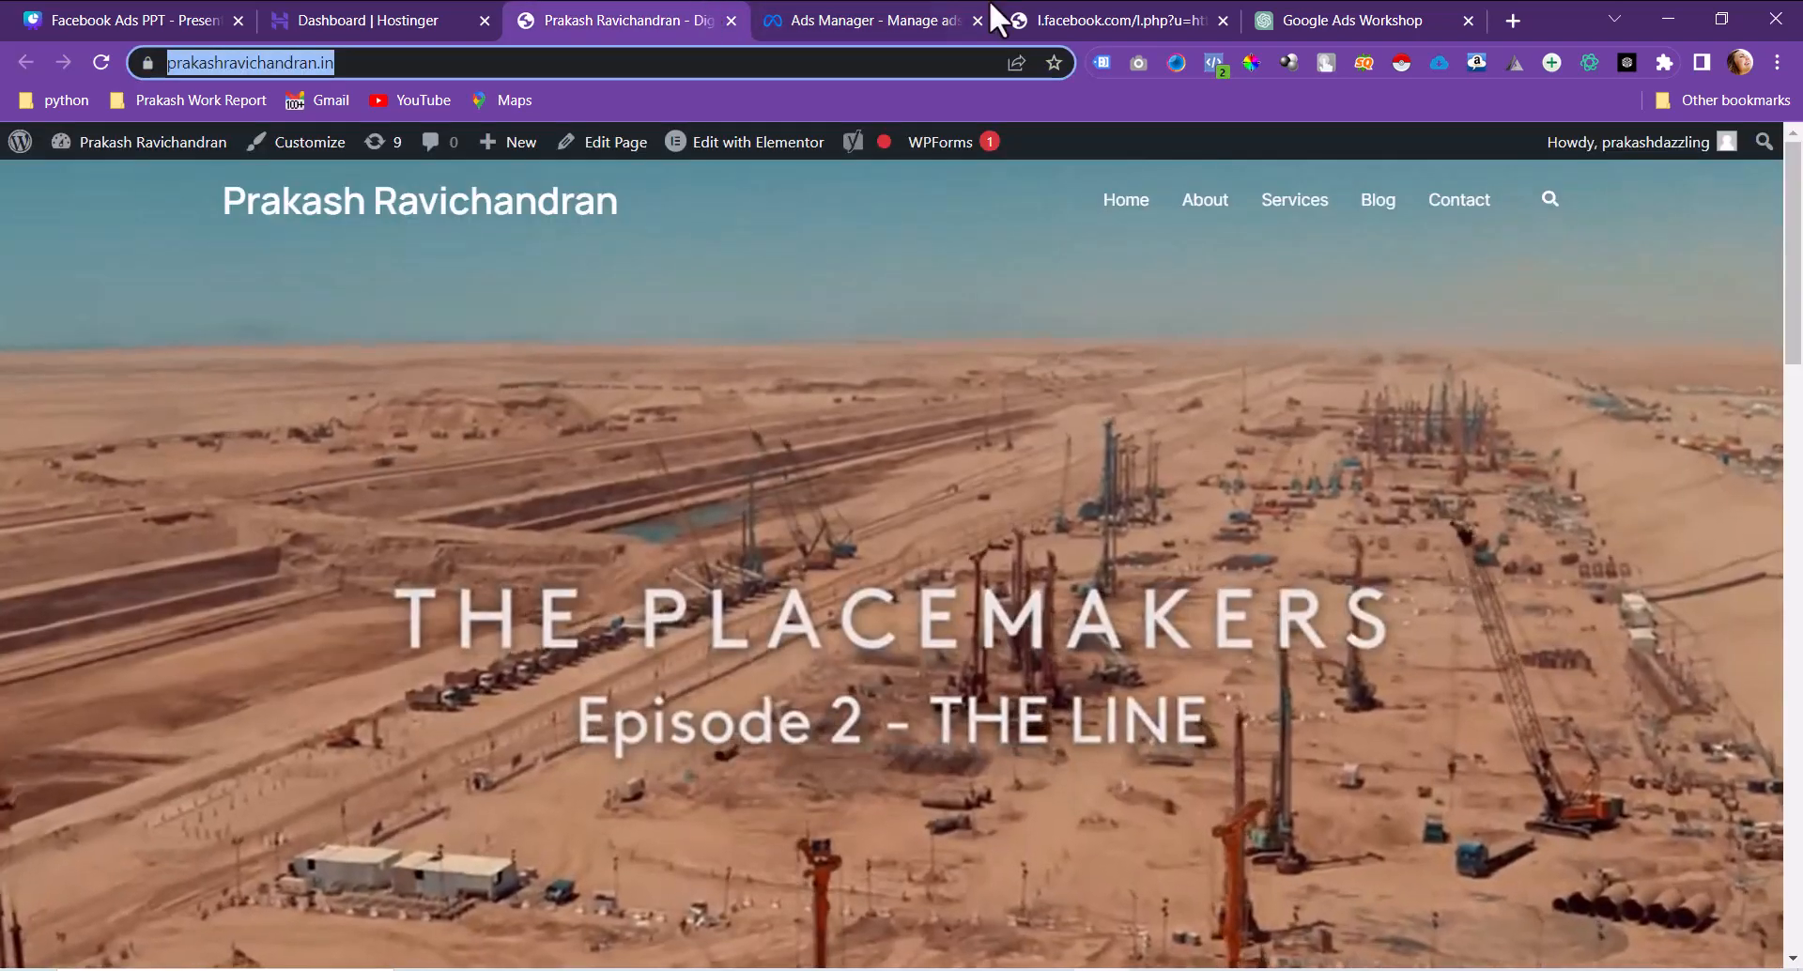
pyautogui.click(989, 5)
pyautogui.write('https://prakashravichandran.in/')
pyautogui.click(592, 725)
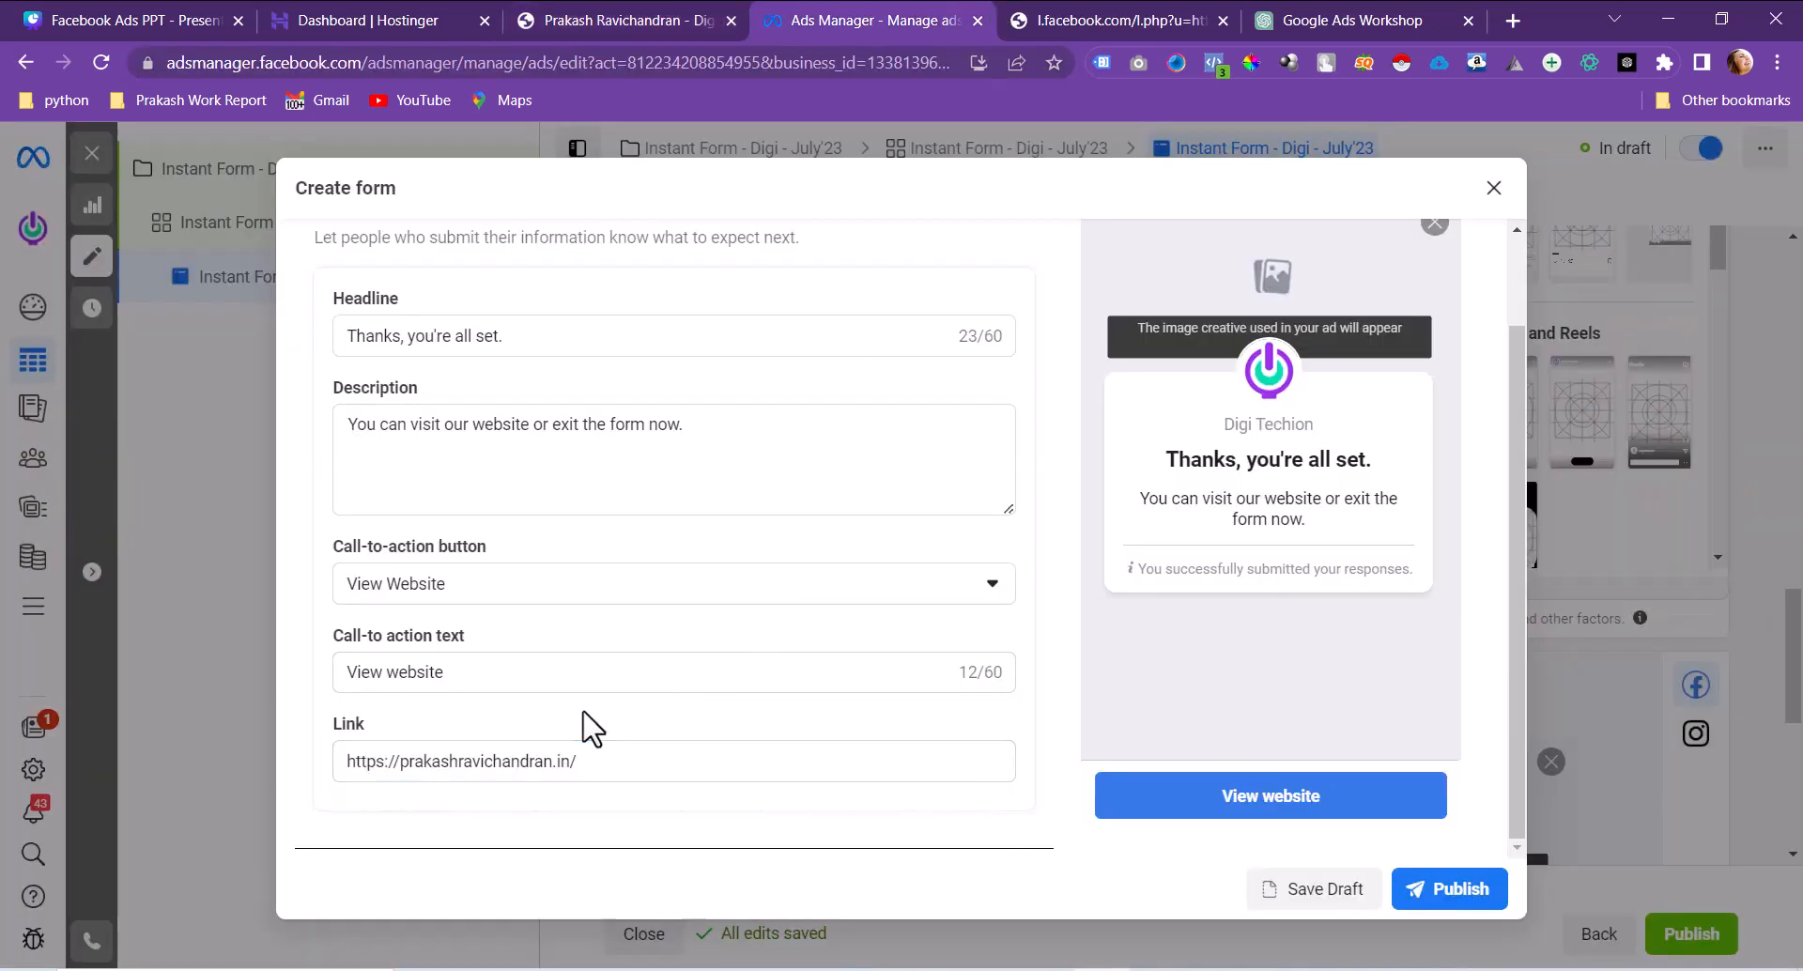
# Step: Set the completion action to Call Business, labelled 'CAll US', with an India +91 phone number
pyautogui.click(628, 587)
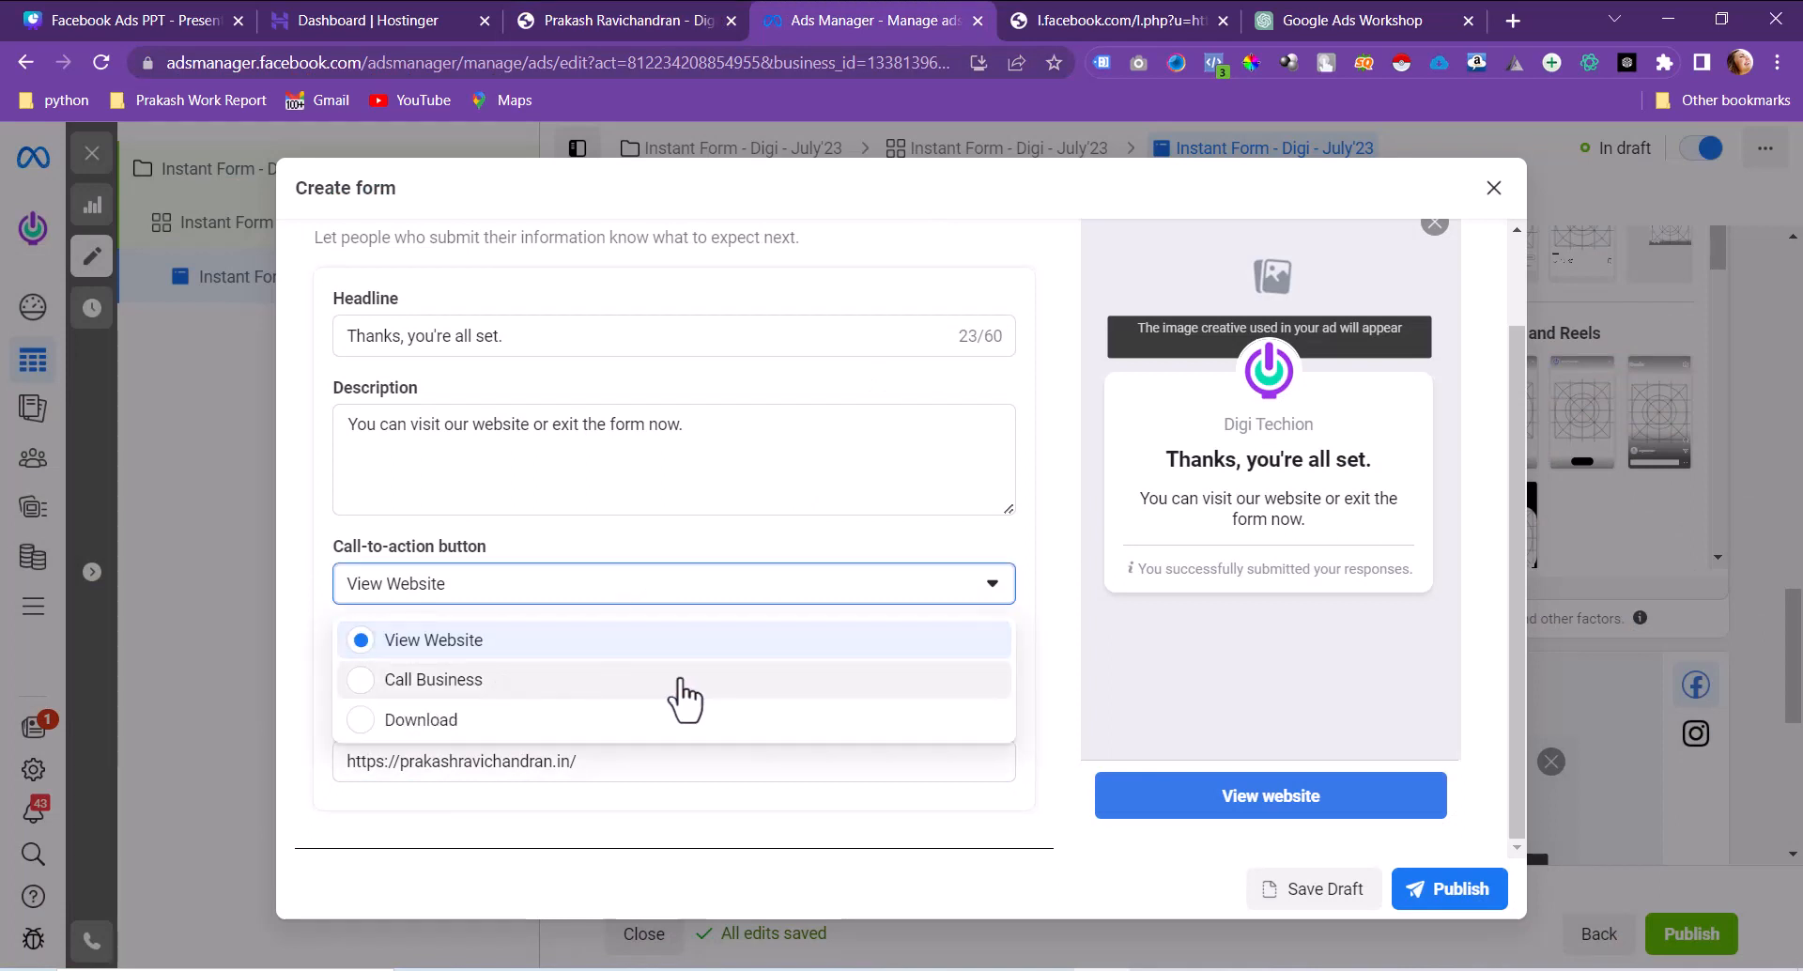
pyautogui.click(423, 683)
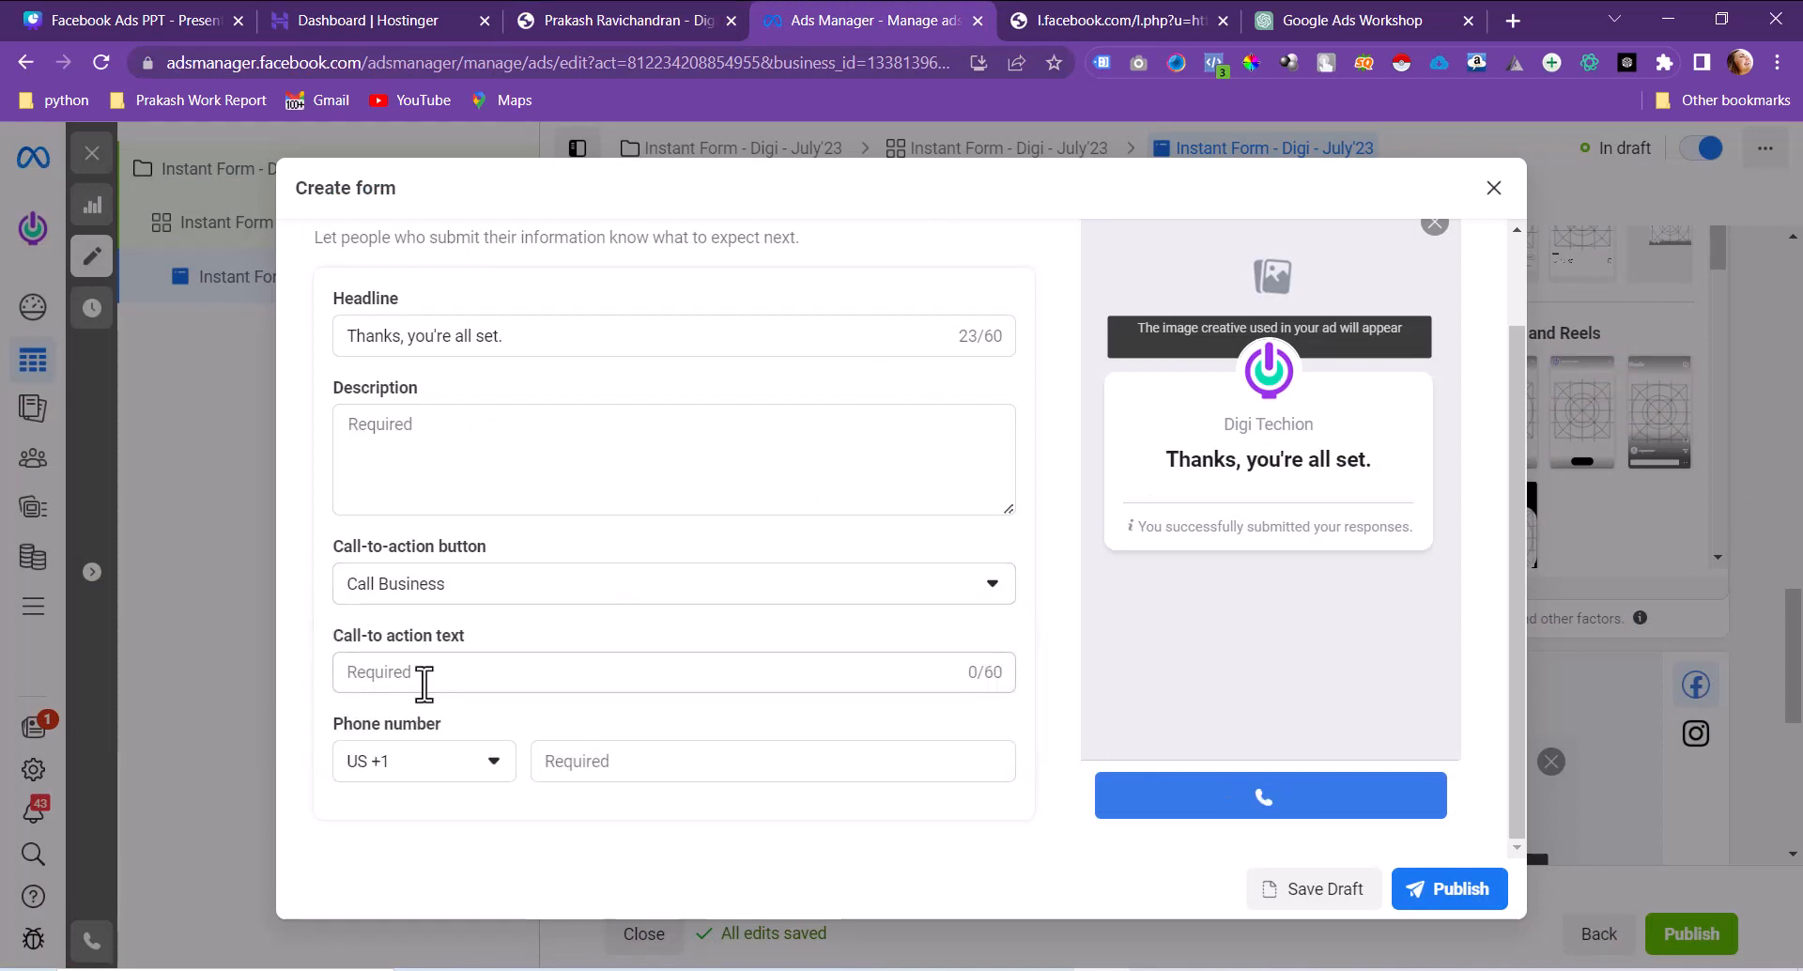
pyautogui.click(423, 675)
pyautogui.write('CAl')
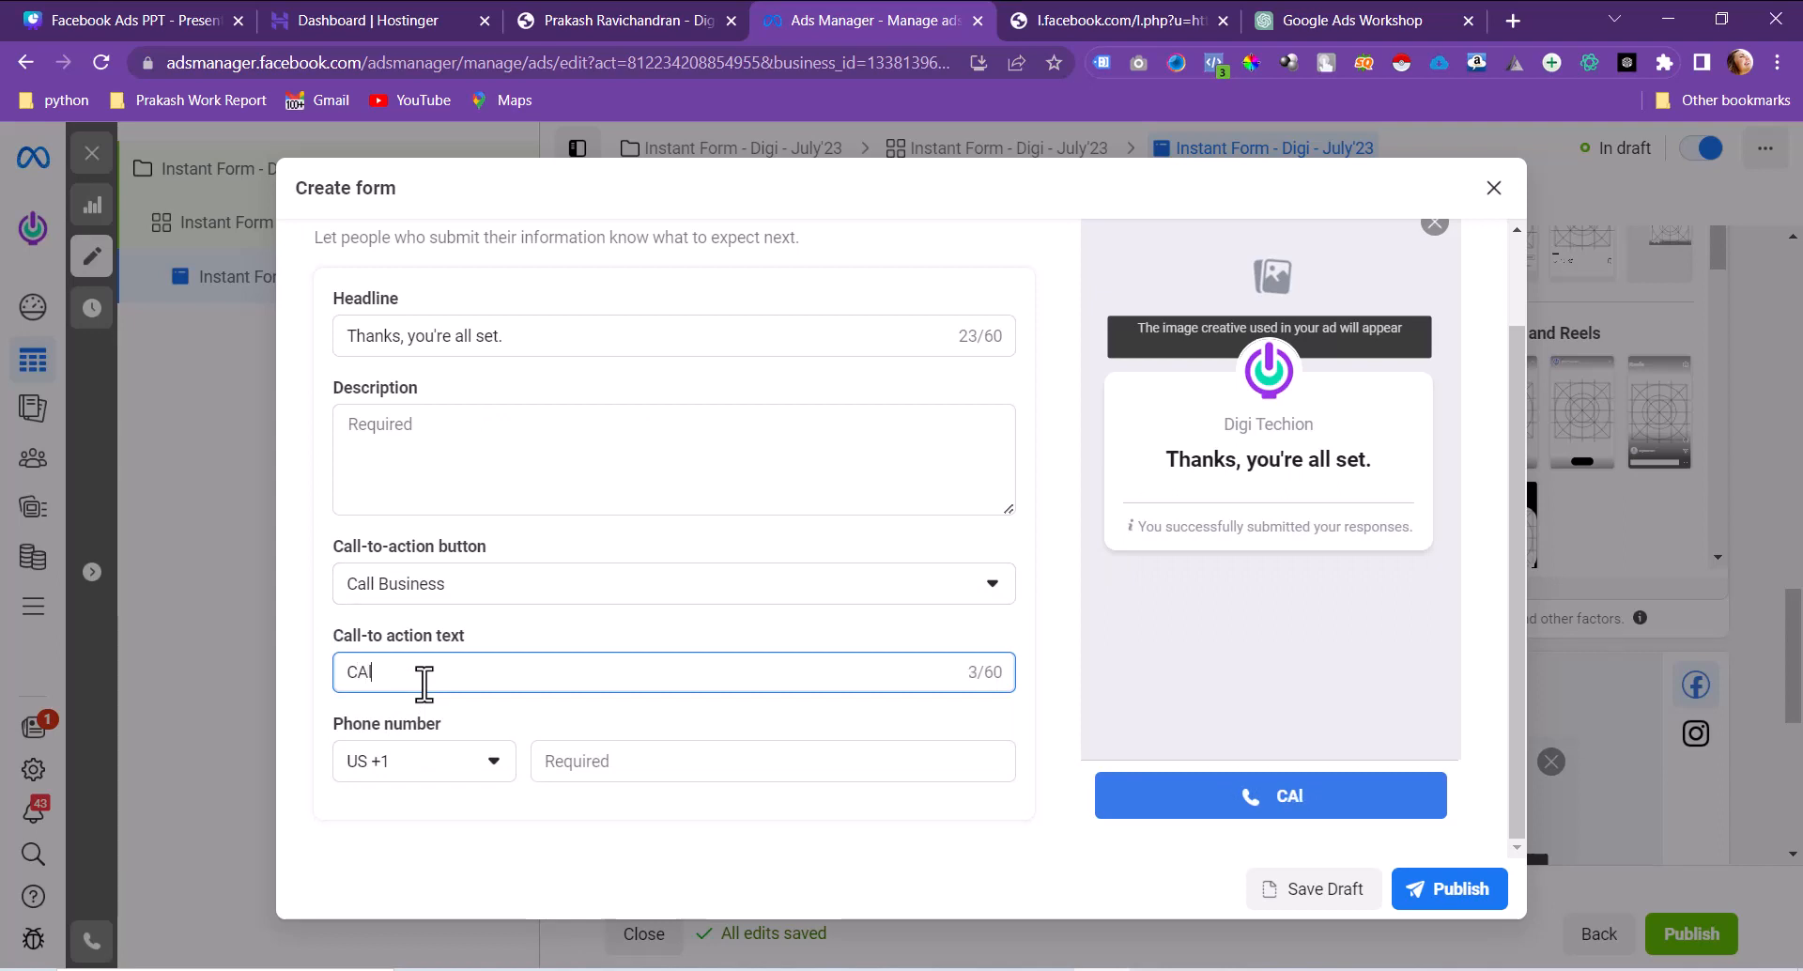
pyautogui.write('l US')
pyautogui.click(424, 762)
pyautogui.write('ind')
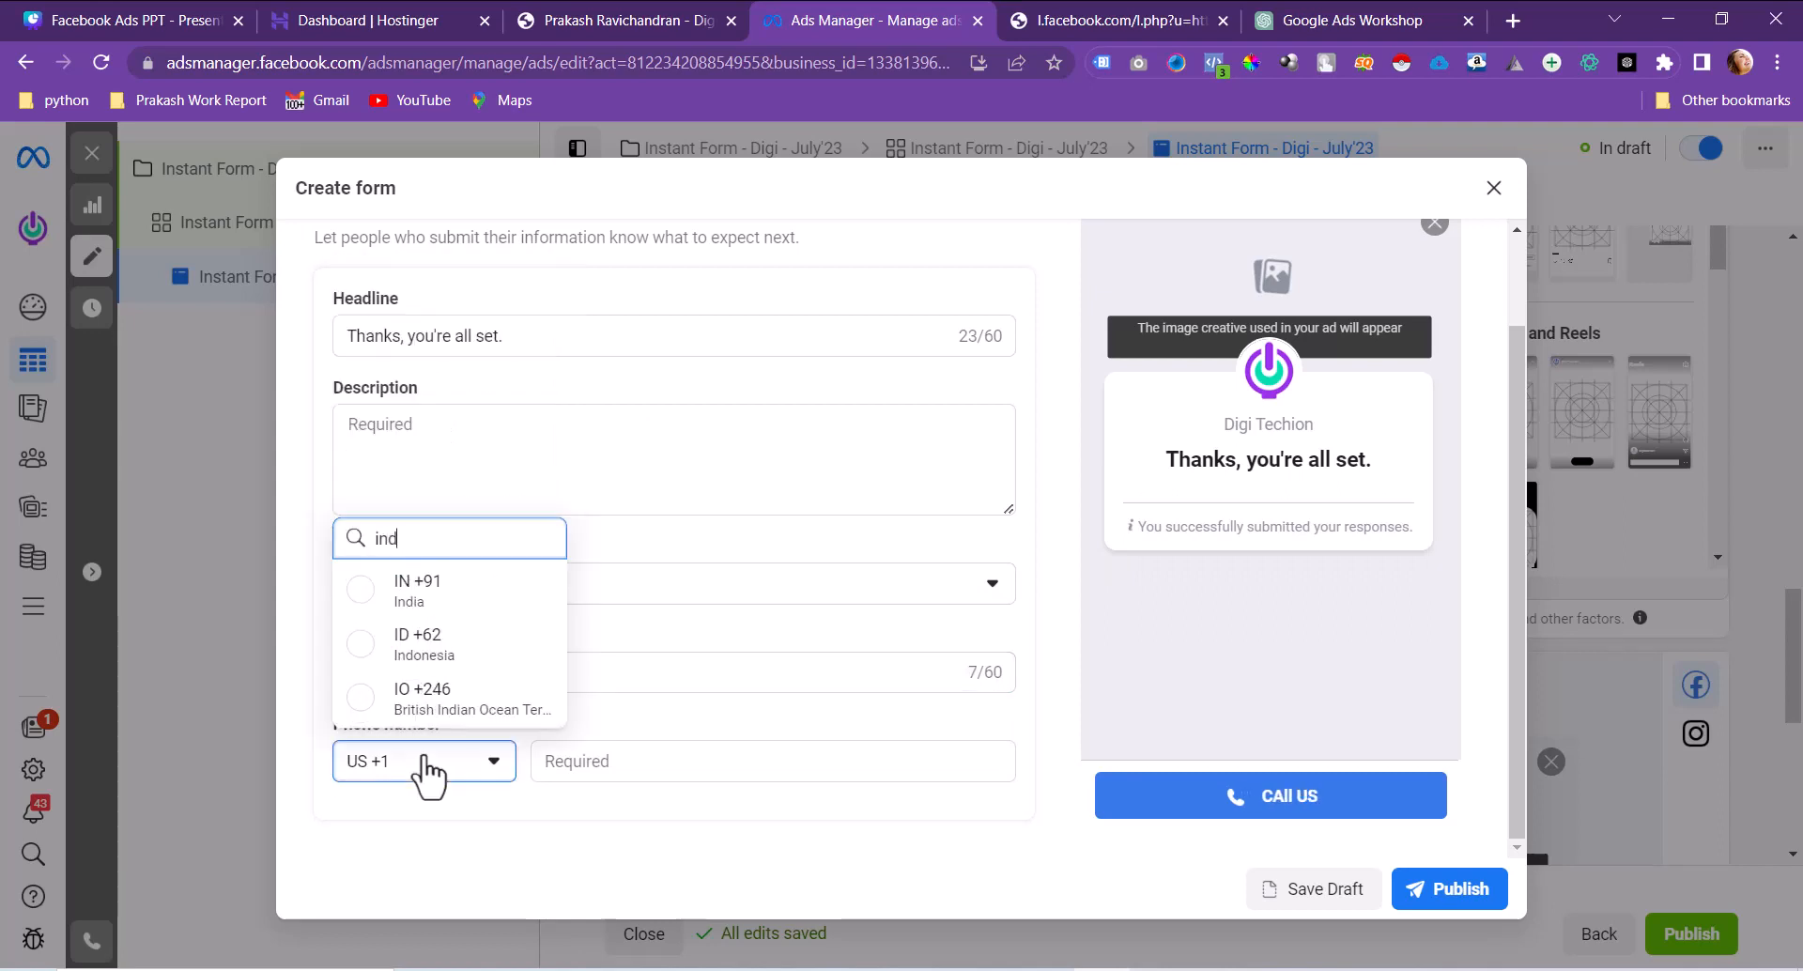
pyautogui.click(418, 590)
pyautogui.click(627, 758)
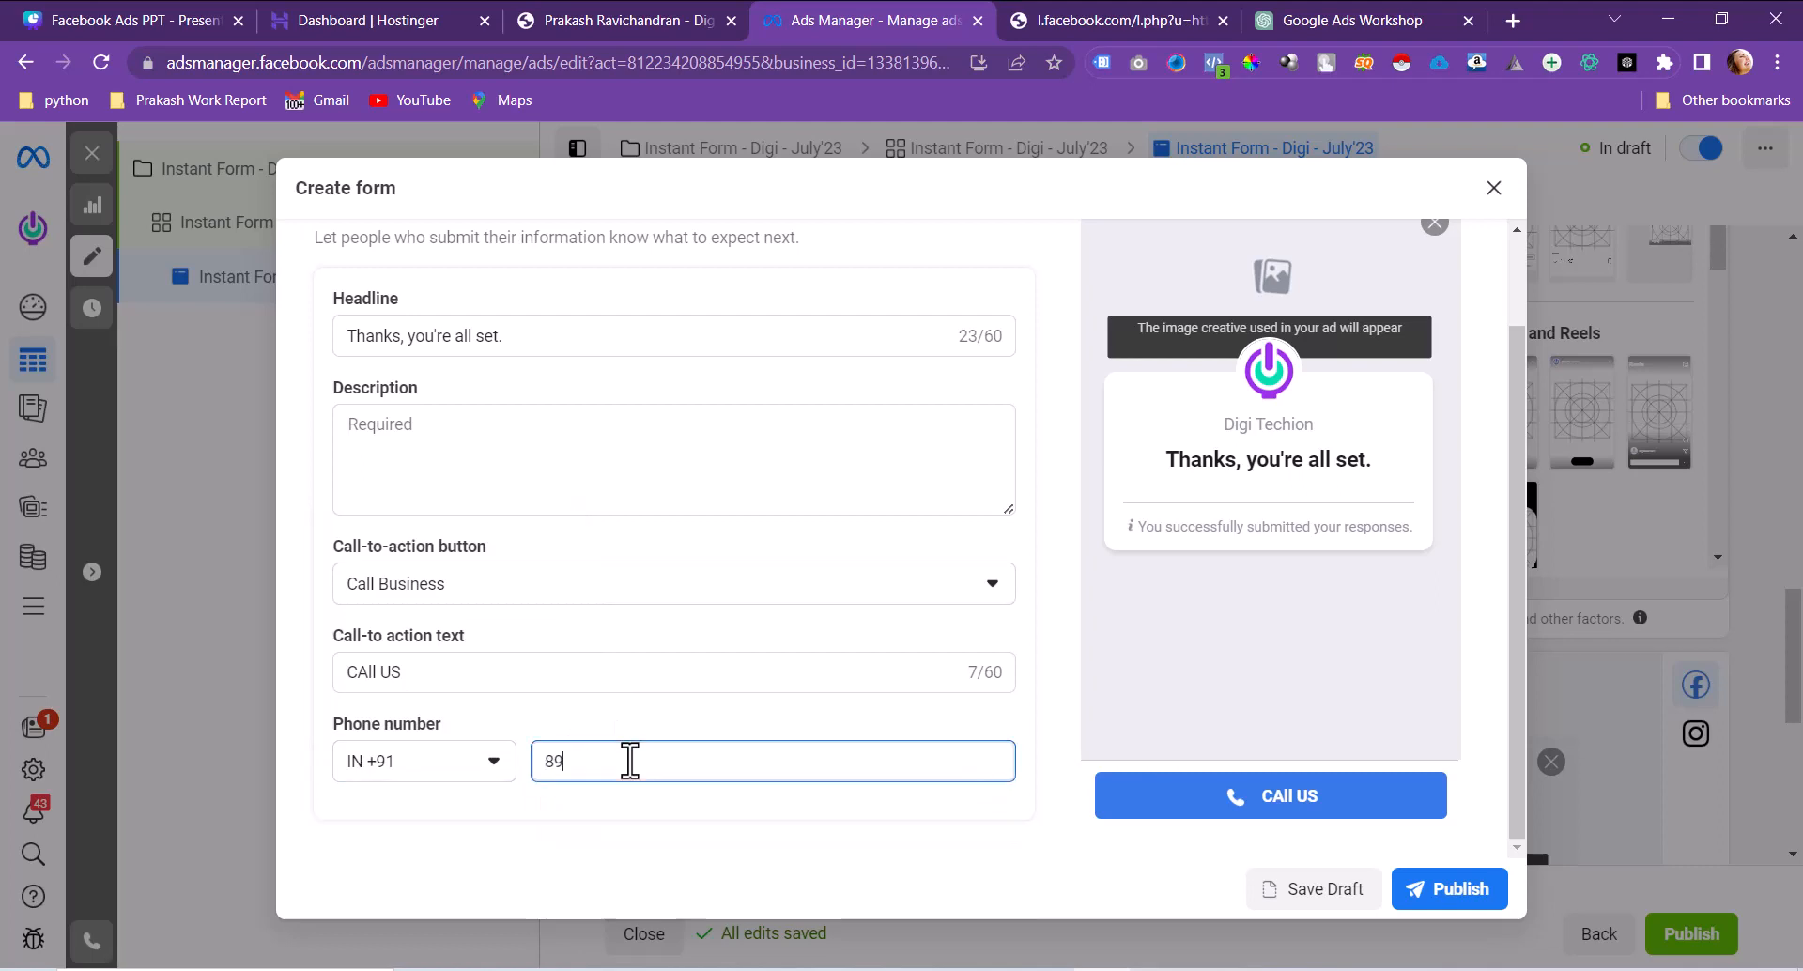
pyautogui.click(650, 825)
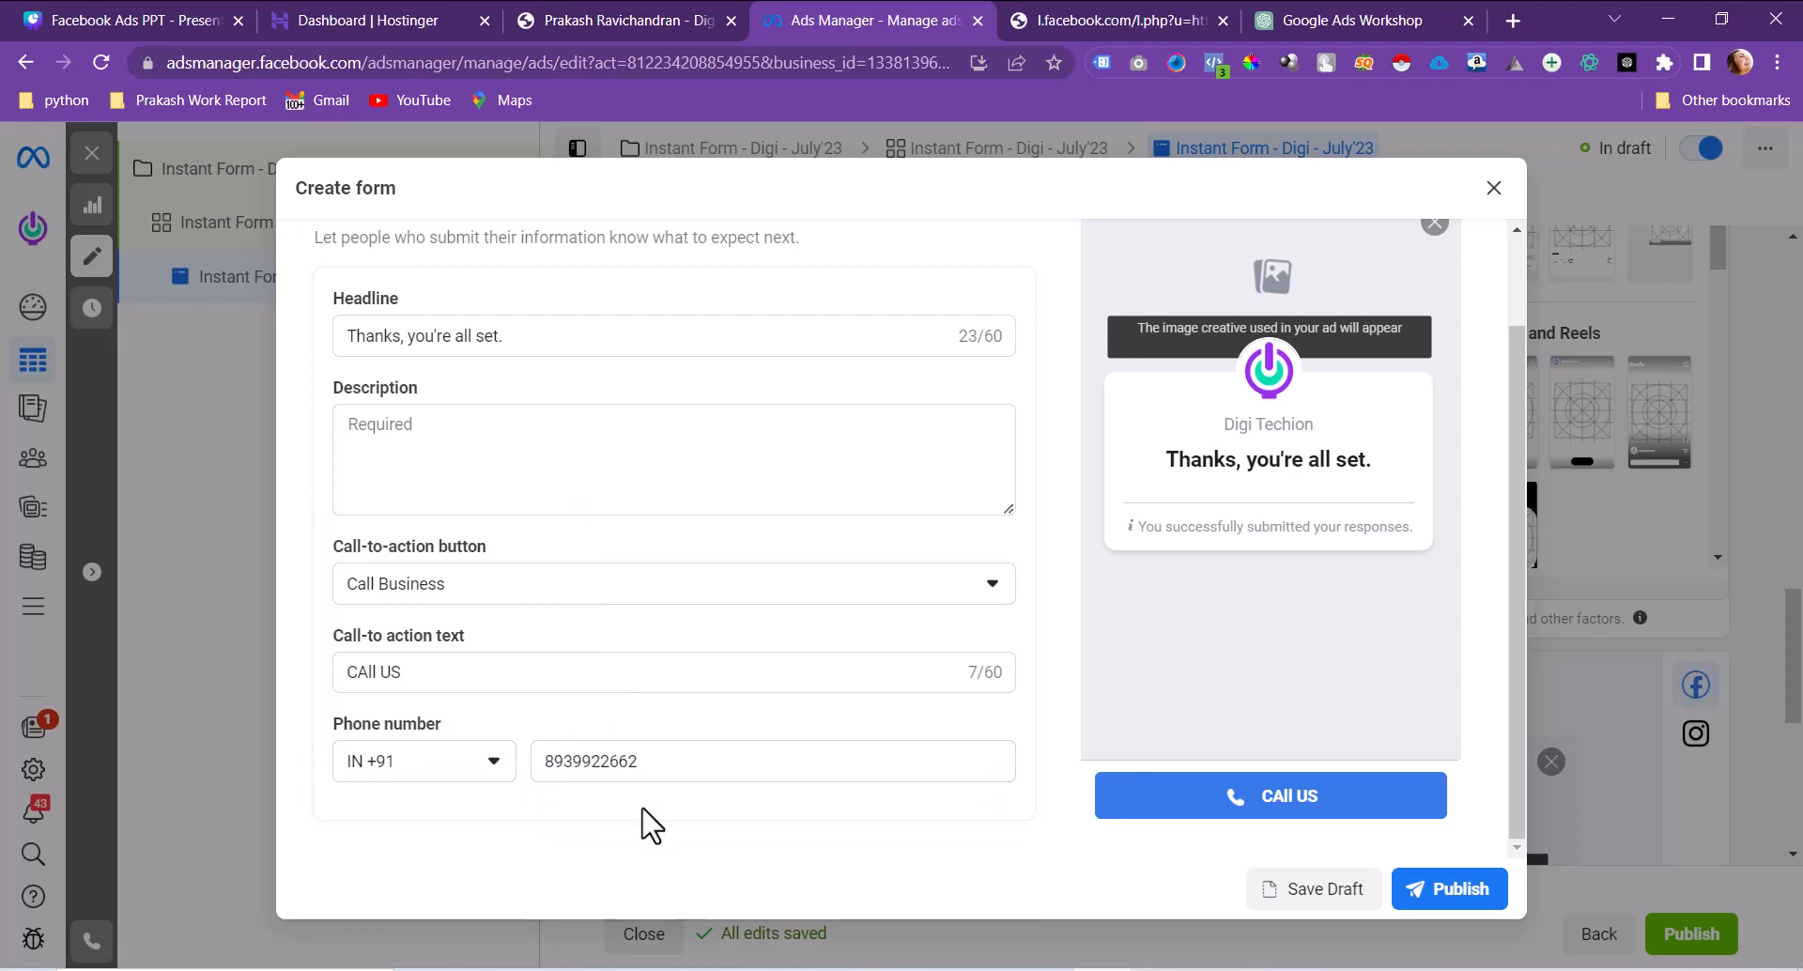
# Step: Keep Call Business and enter the description 'Our Representative will reach out you shortly.'
pyautogui.click(542, 593)
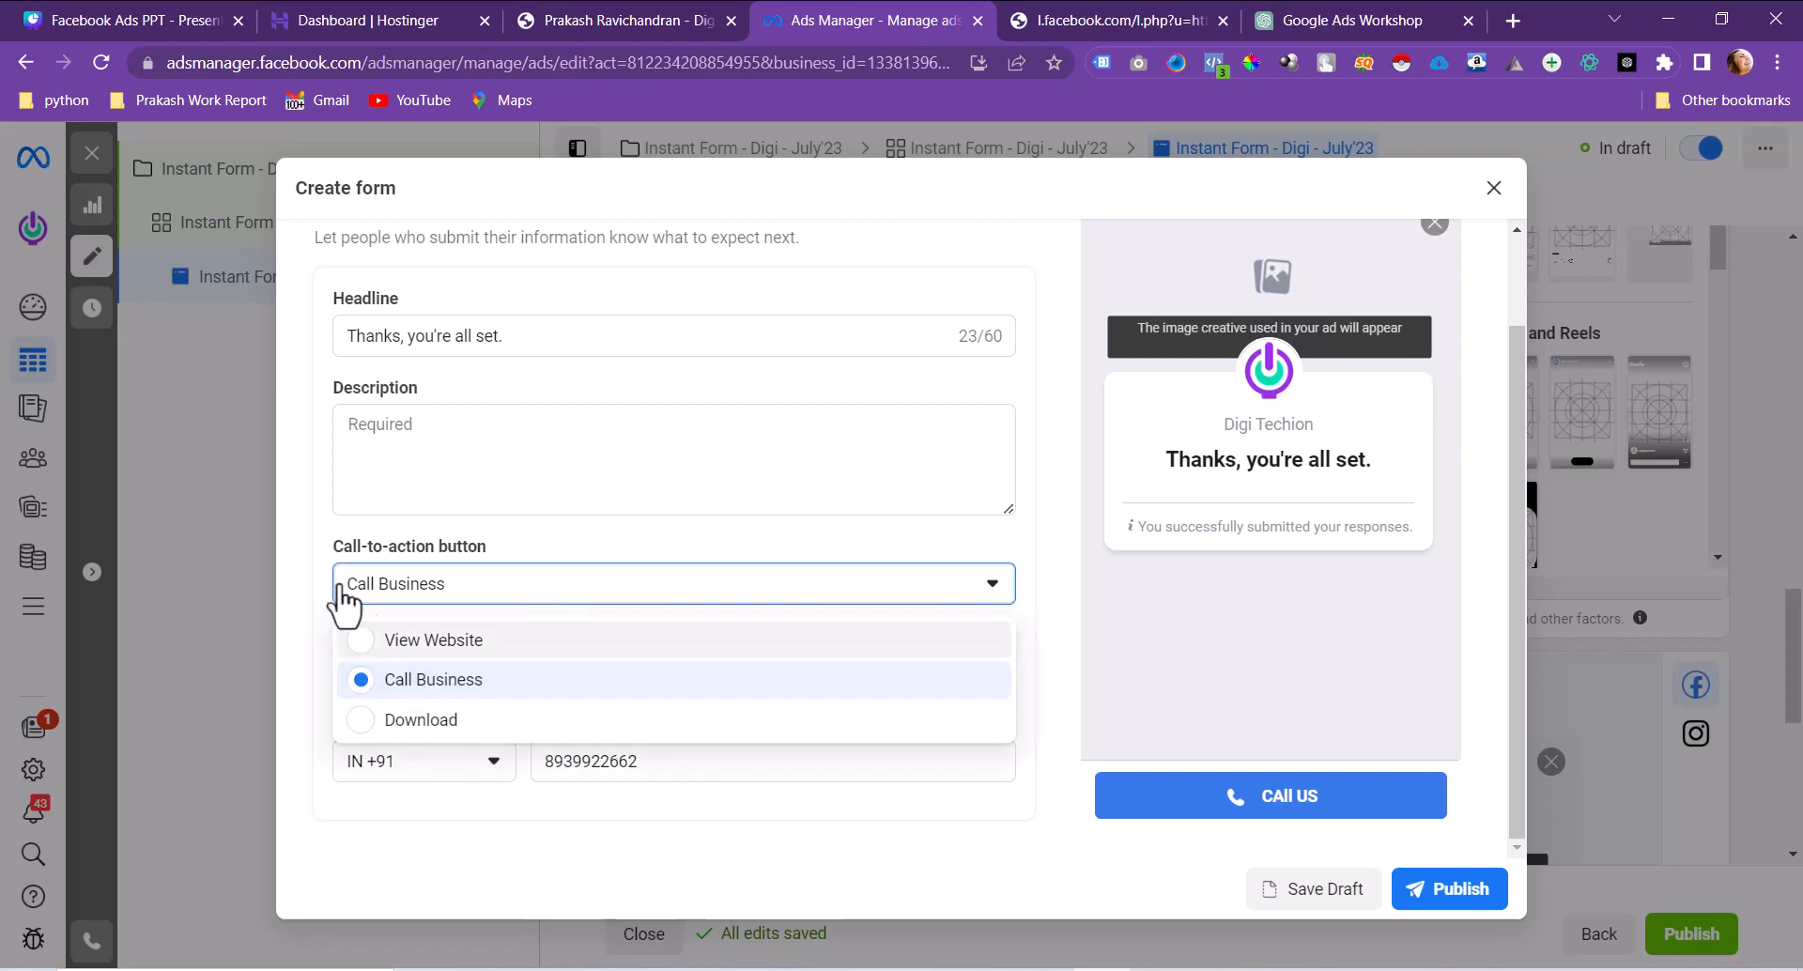
pyautogui.click(306, 592)
pyautogui.scroll(3, 354, 656)
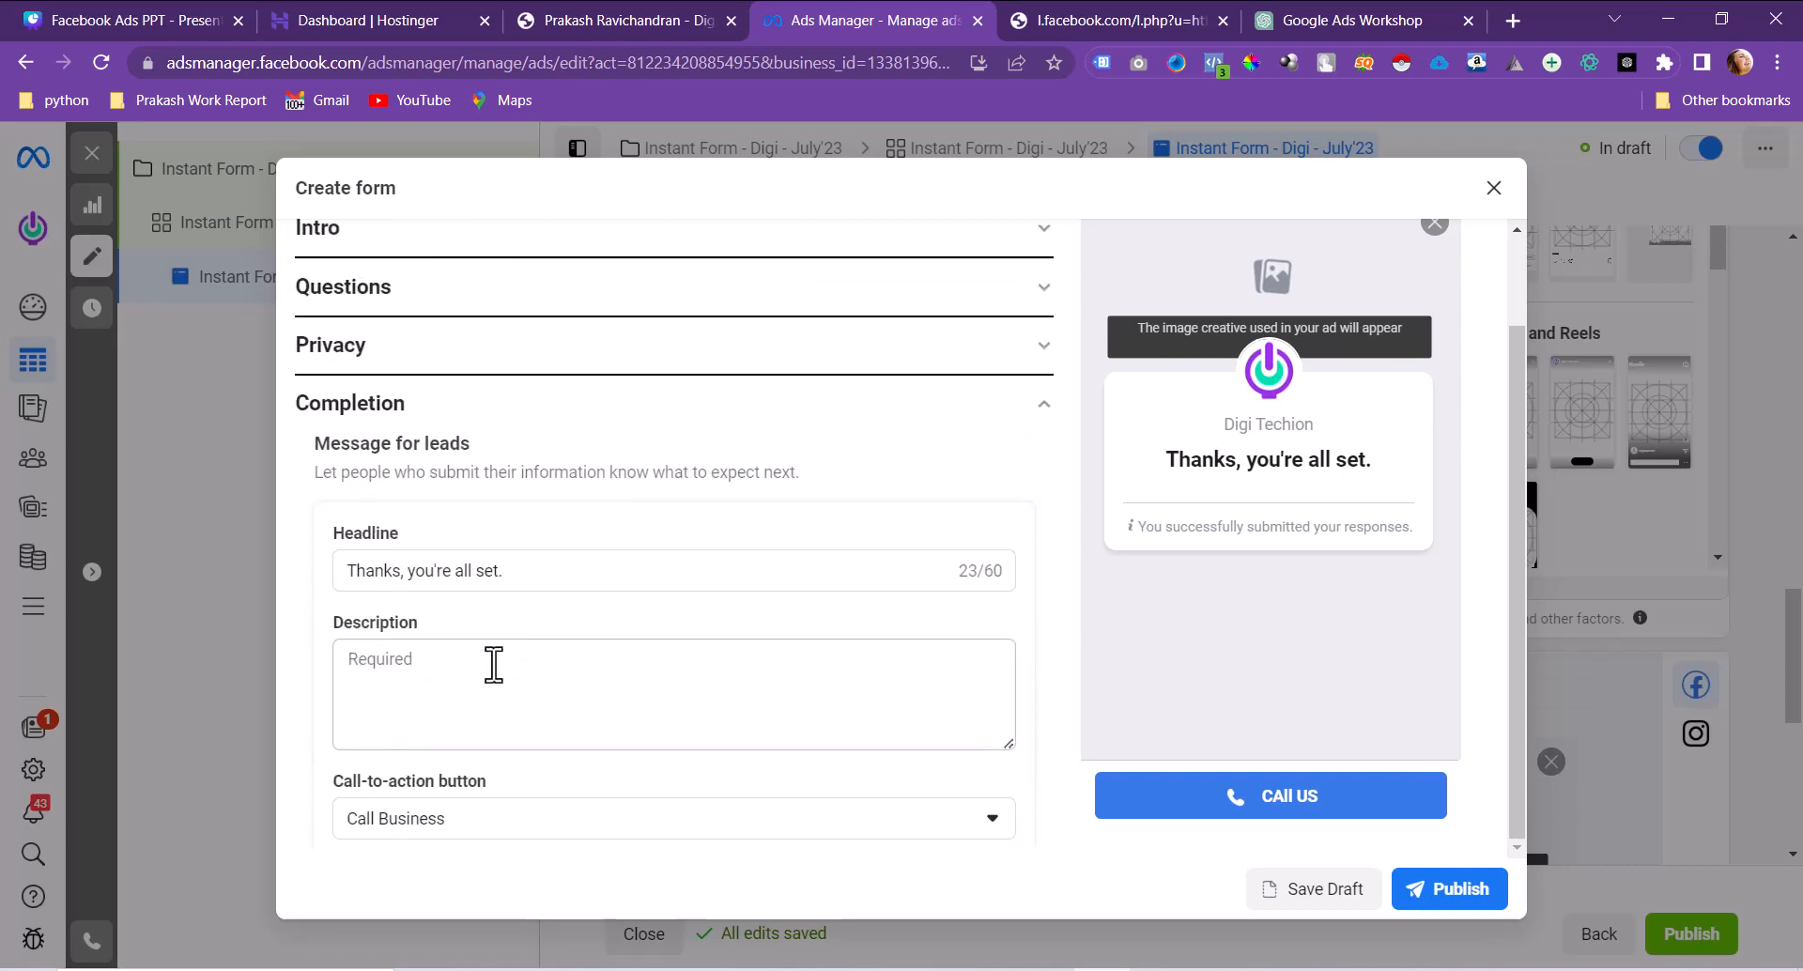
pyautogui.click(493, 664)
pyautogui.write('Our Re')
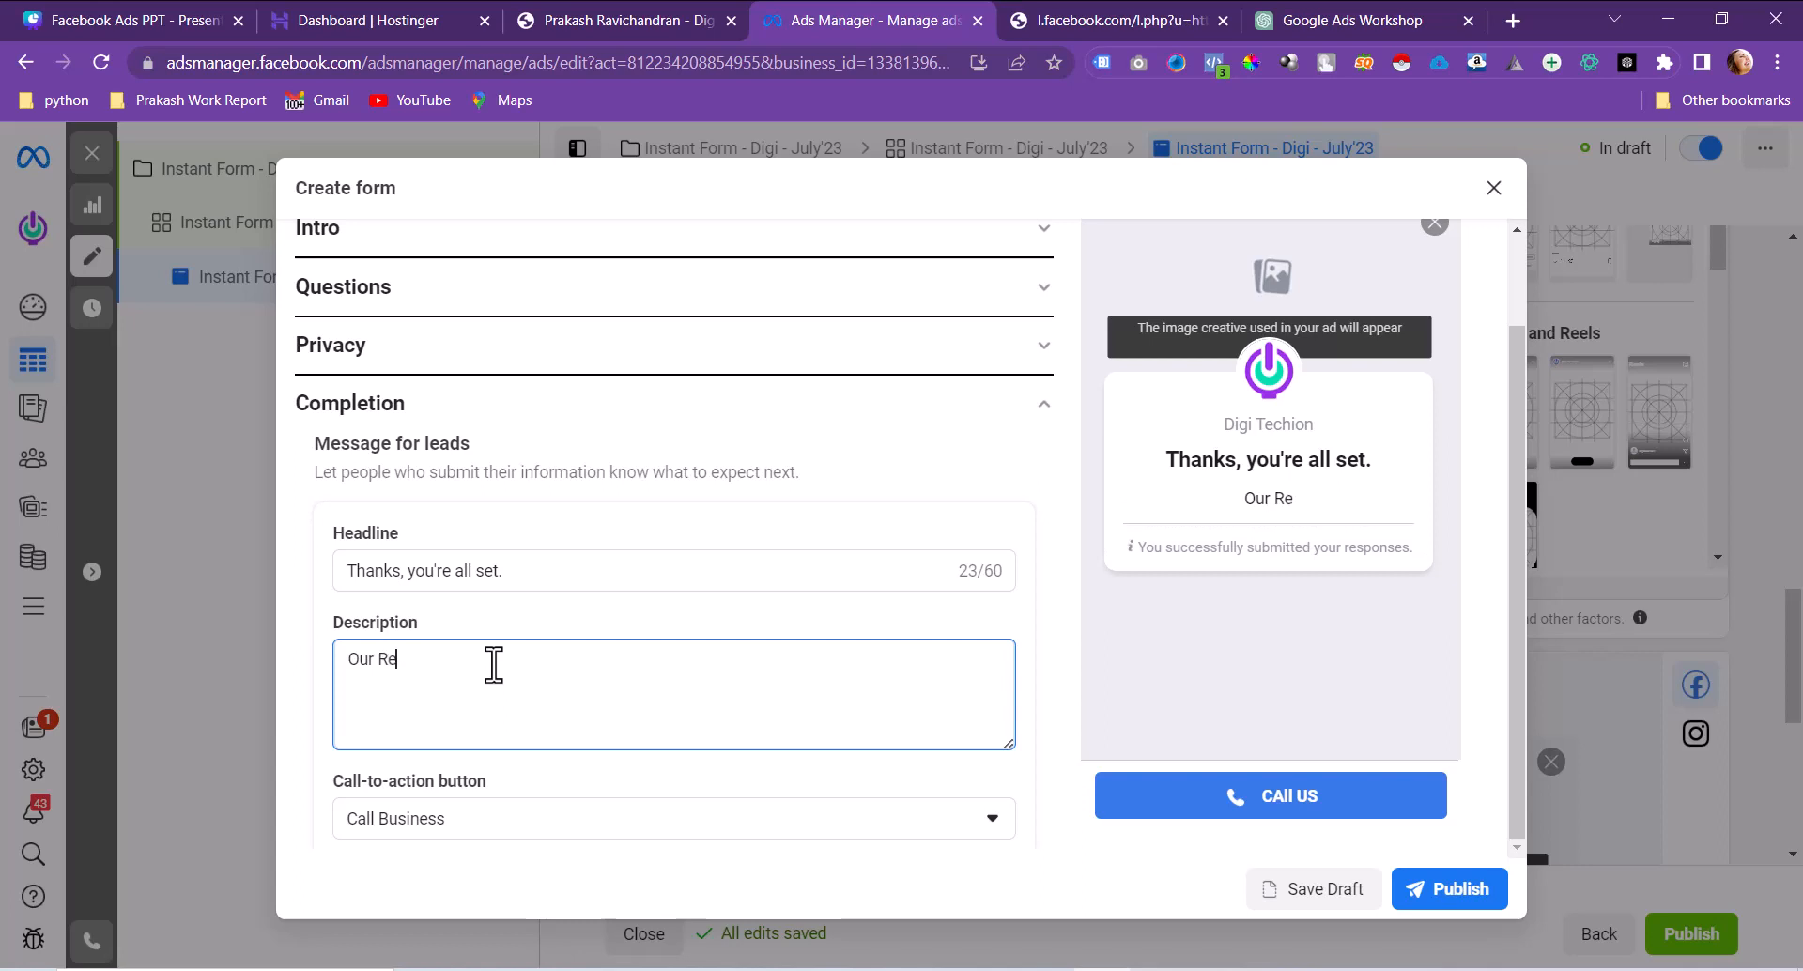
pyautogui.write('present')
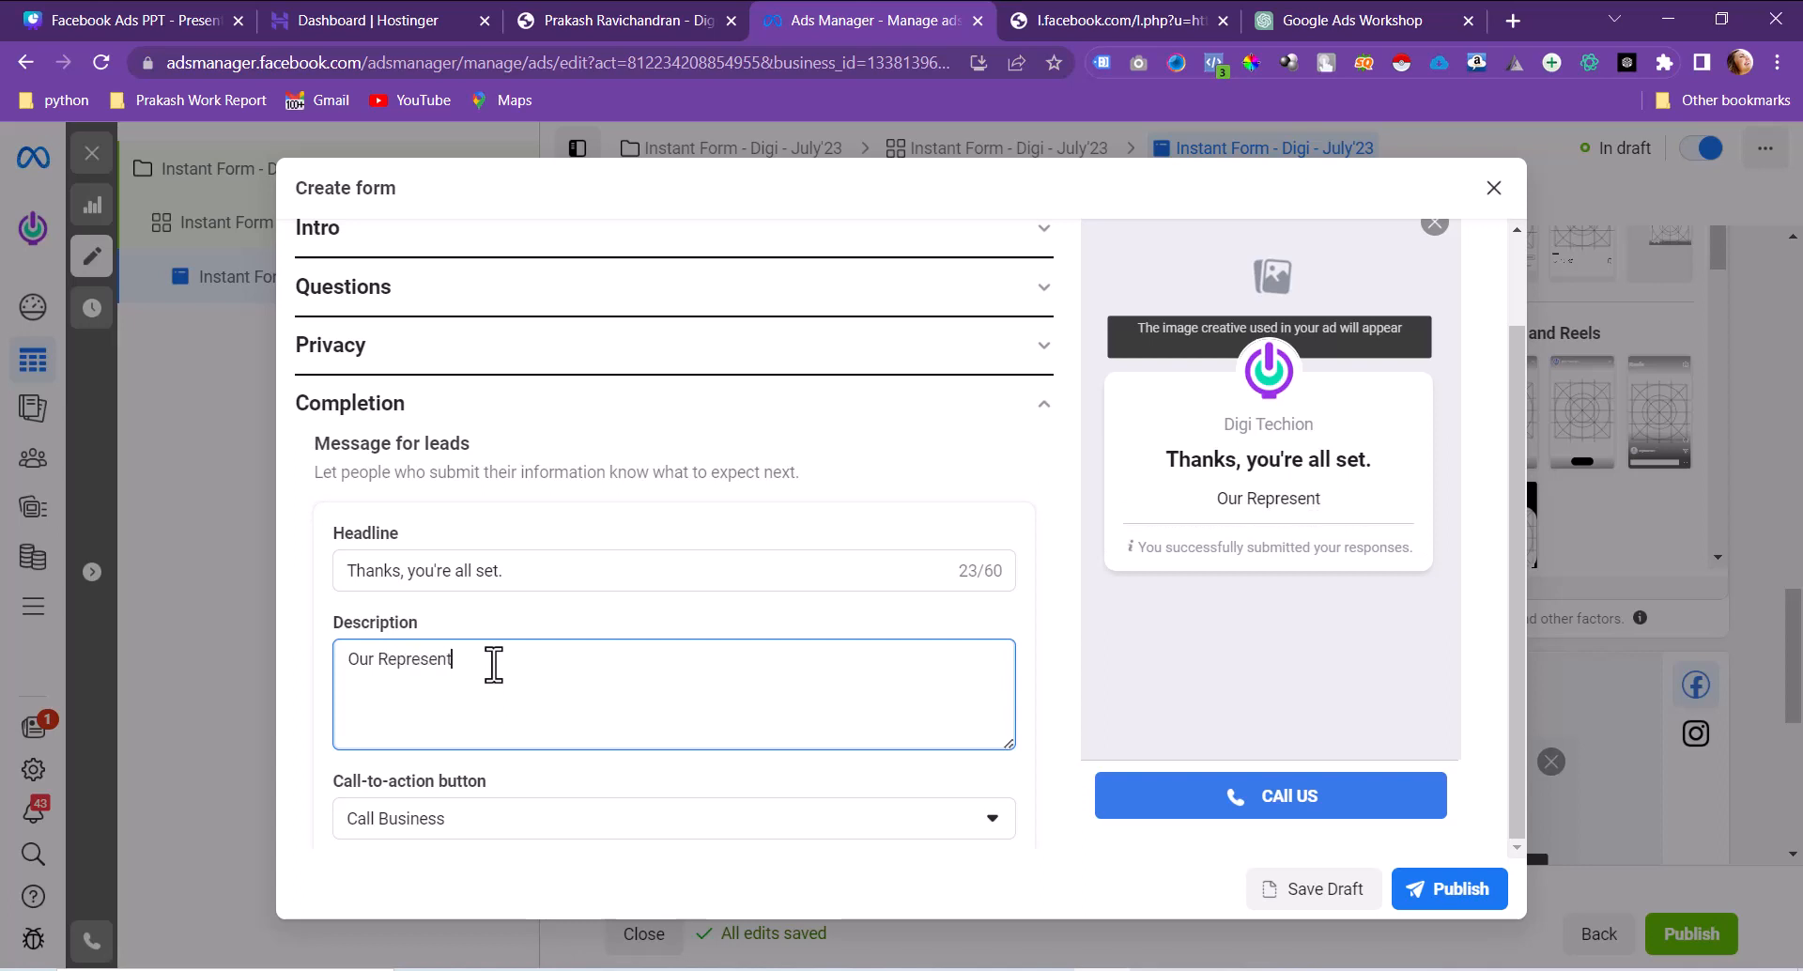
pyautogui.write('ative will ')
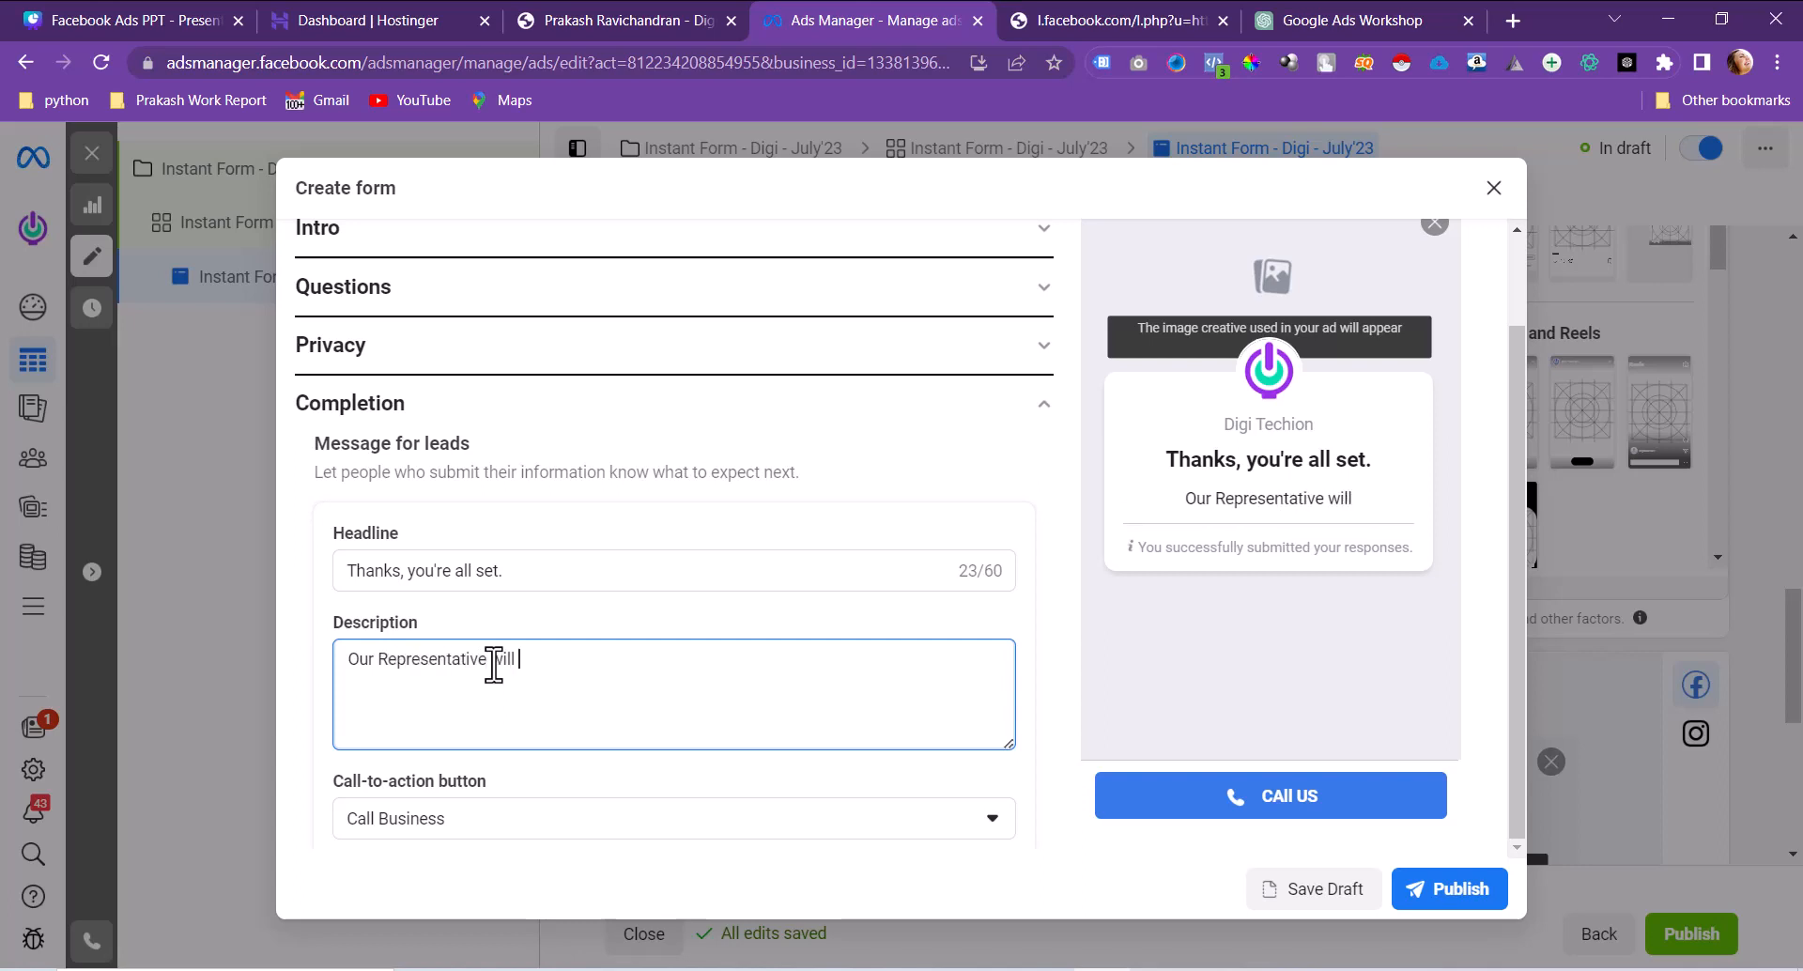
pyautogui.write('r')
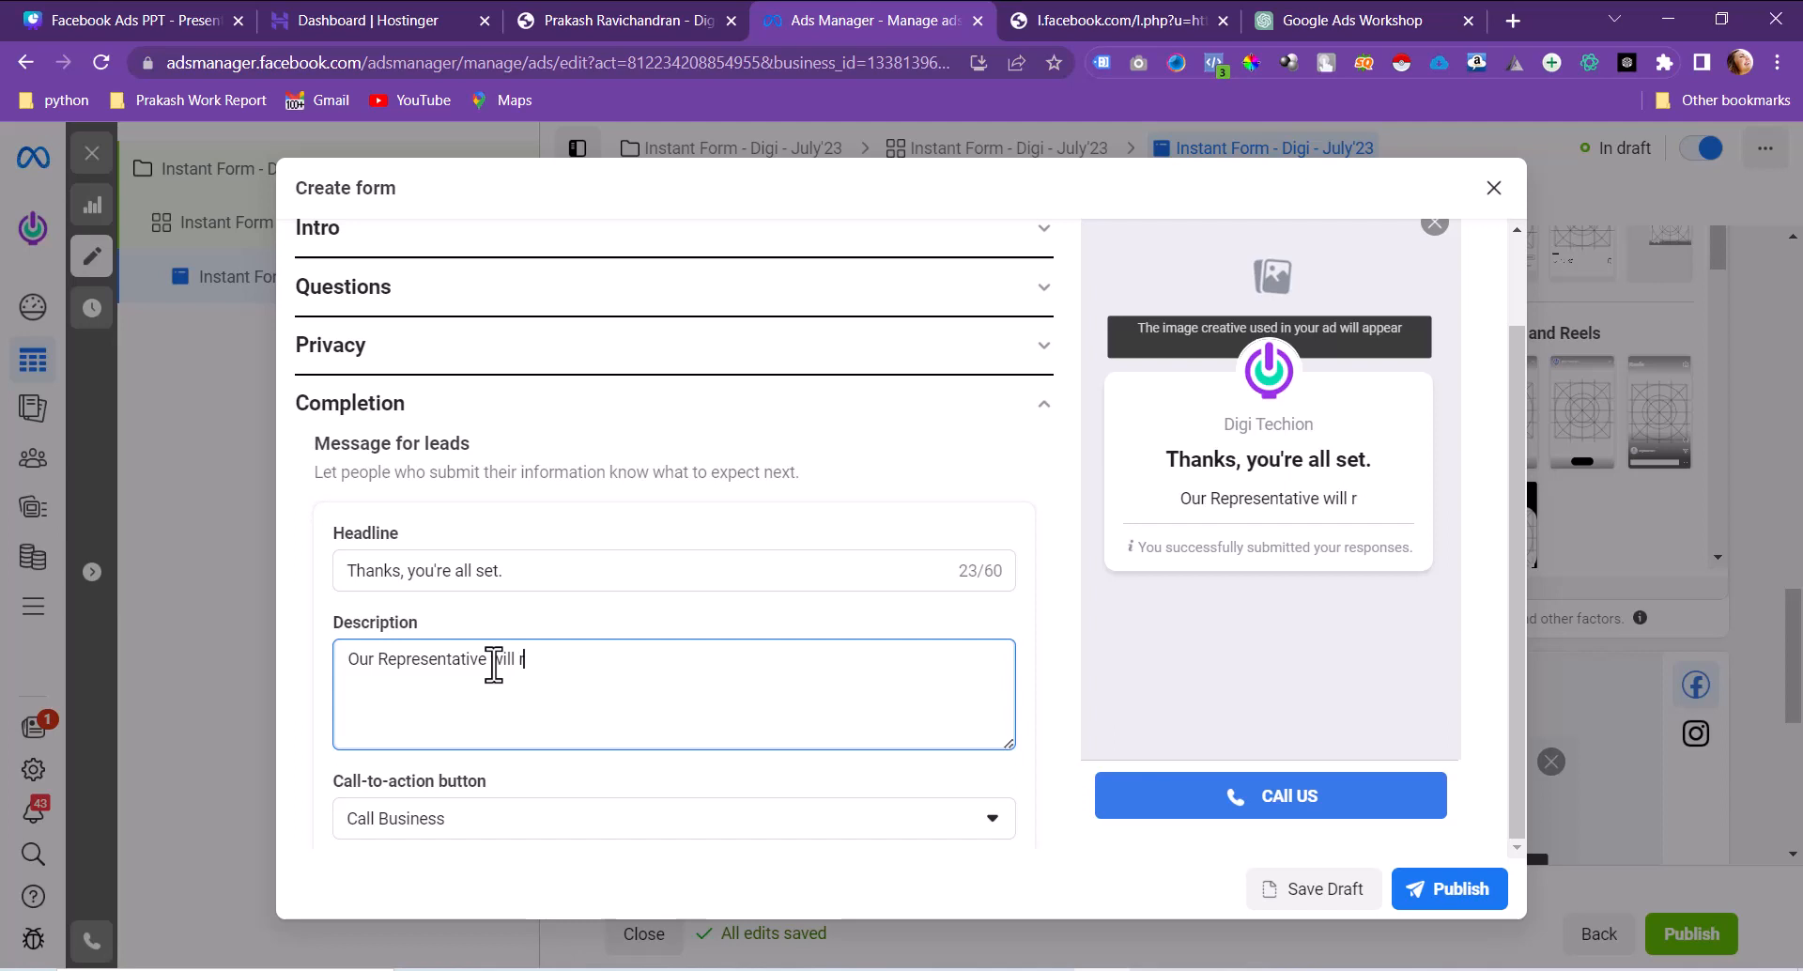
pyautogui.write('each out you ')
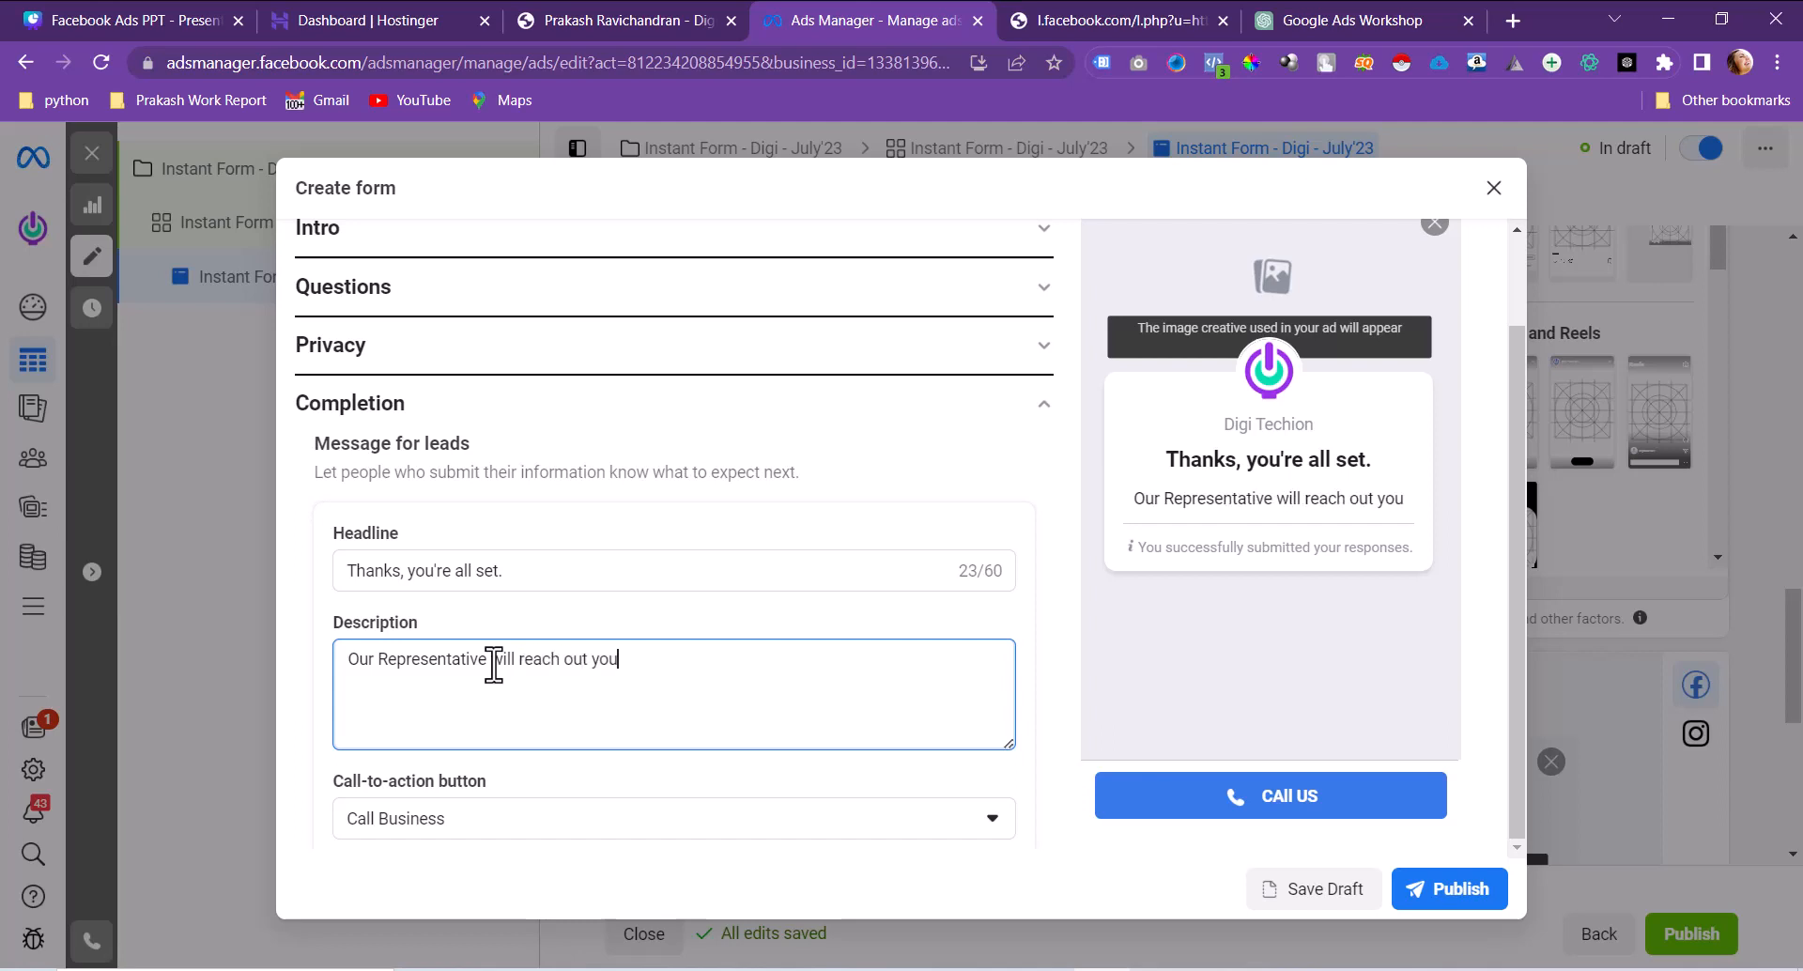
pyautogui.write('shortly.')
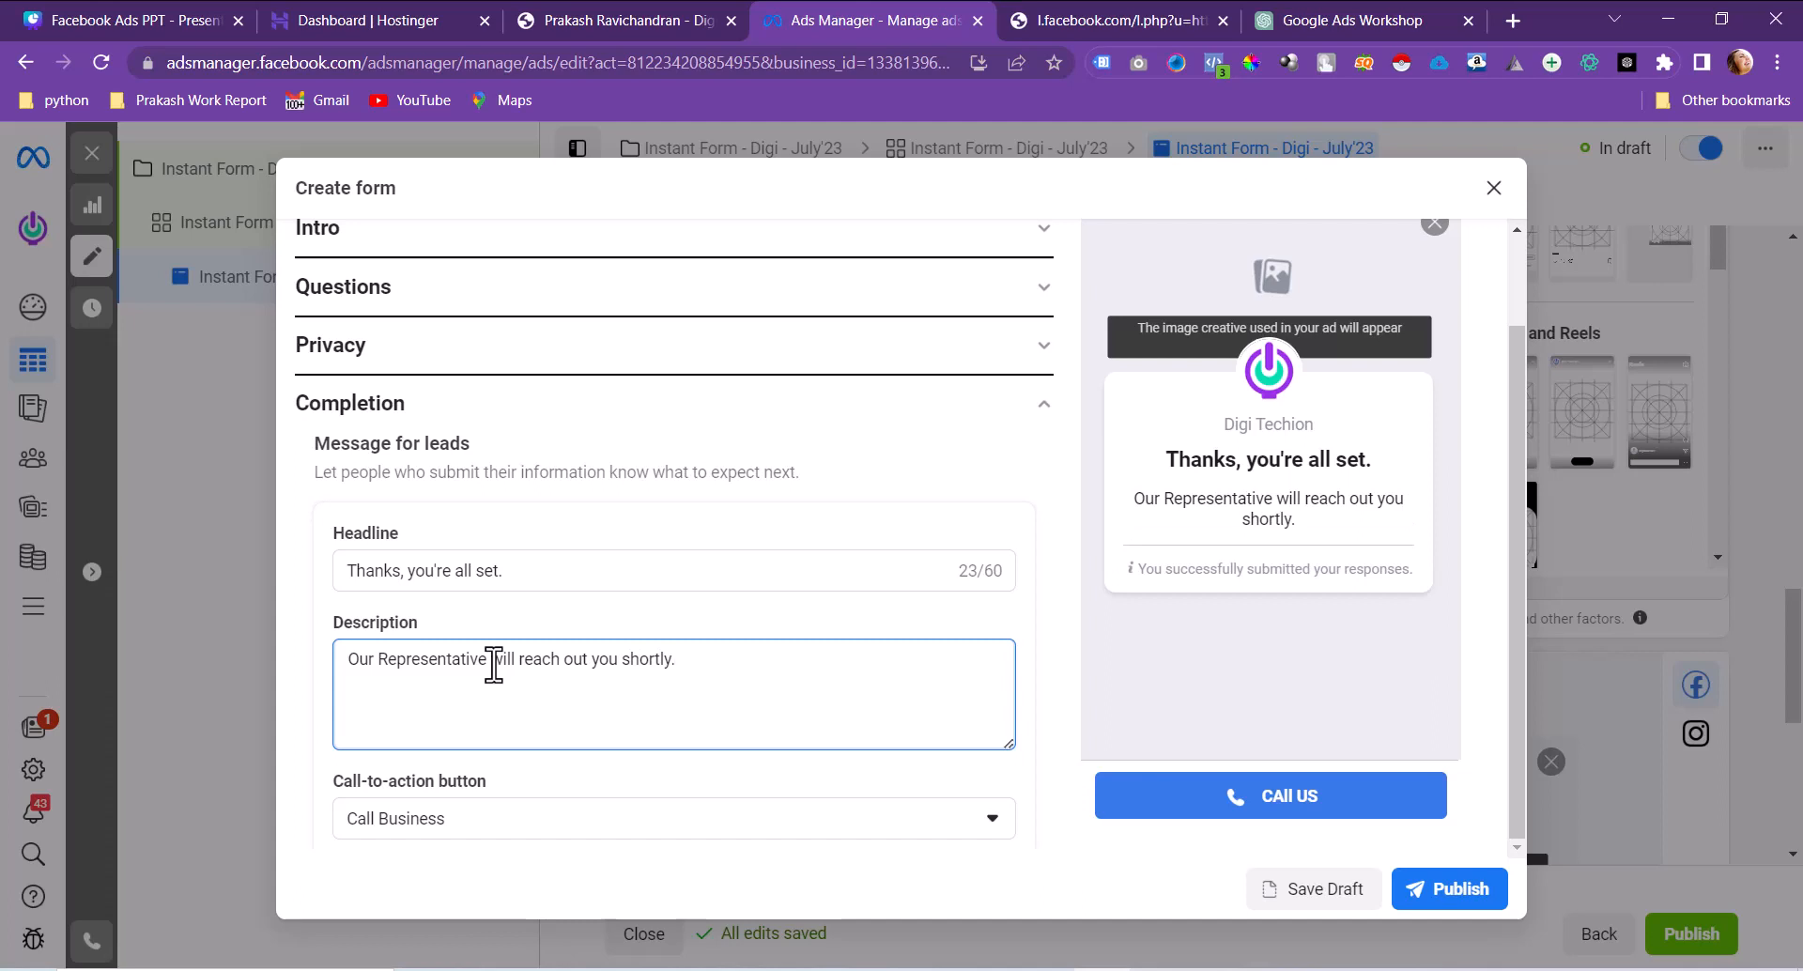
pyautogui.scroll(2, 493, 663)
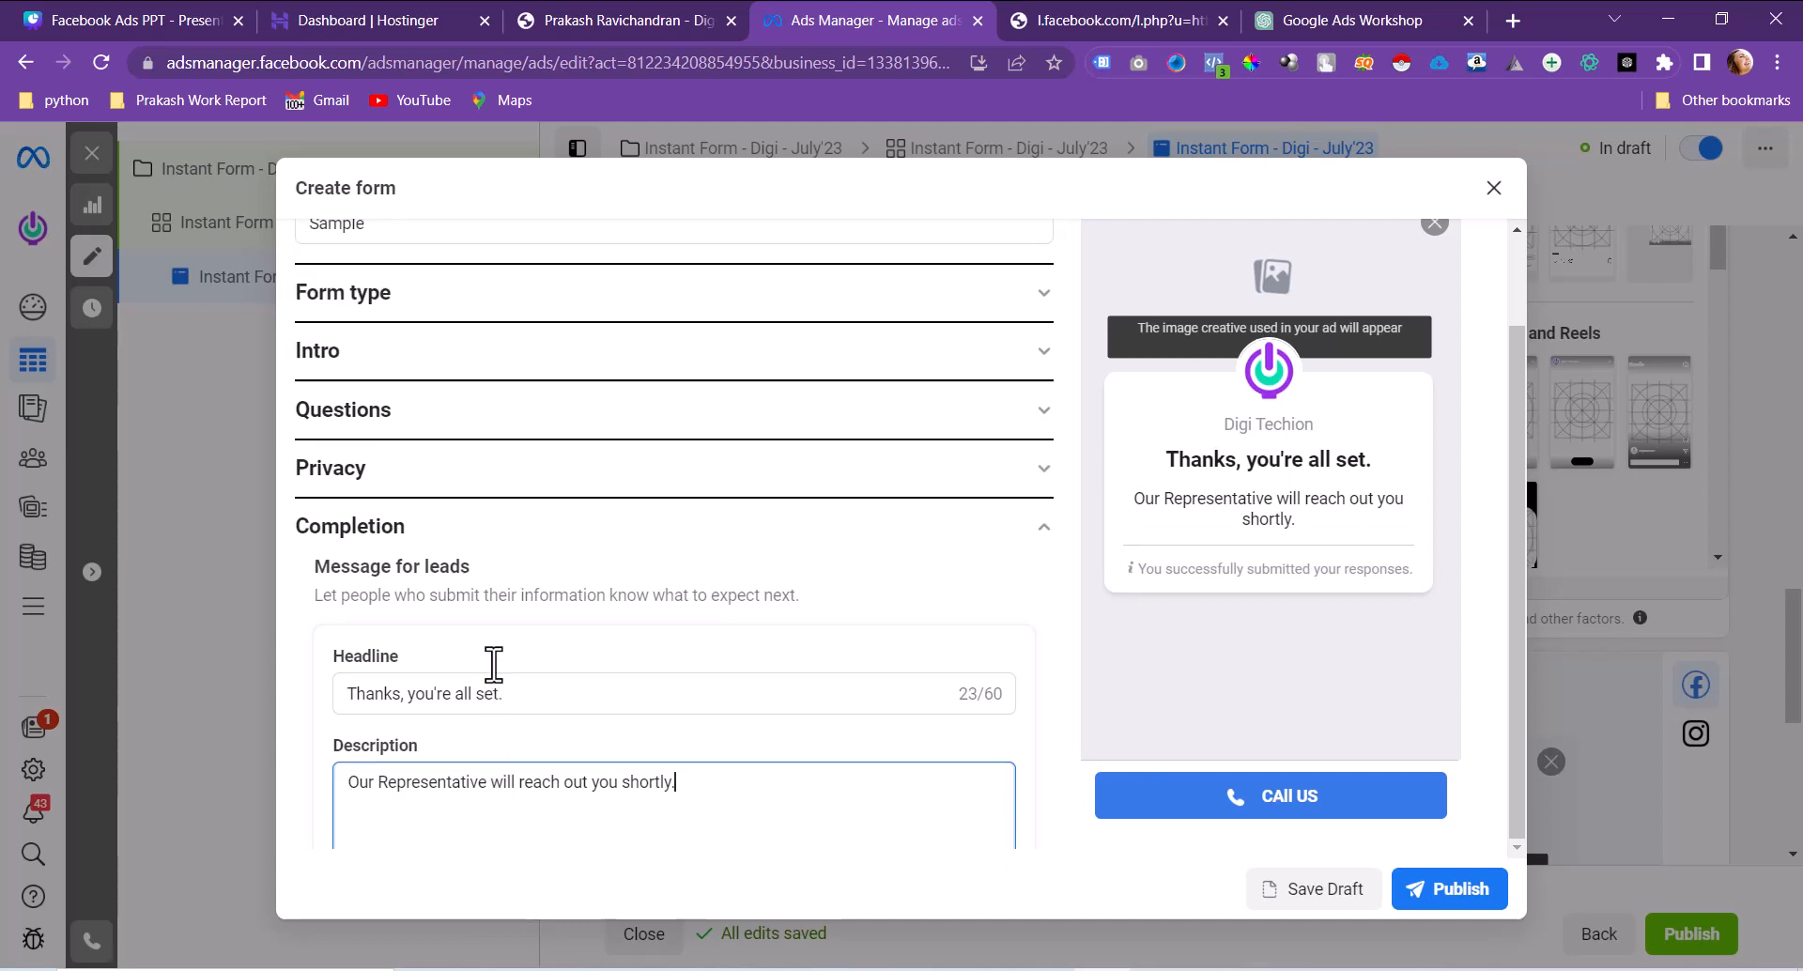
# Step: Expand Questions and delete Q1, 'Would you like to join the seminar?', from the form
pyautogui.click(873, 442)
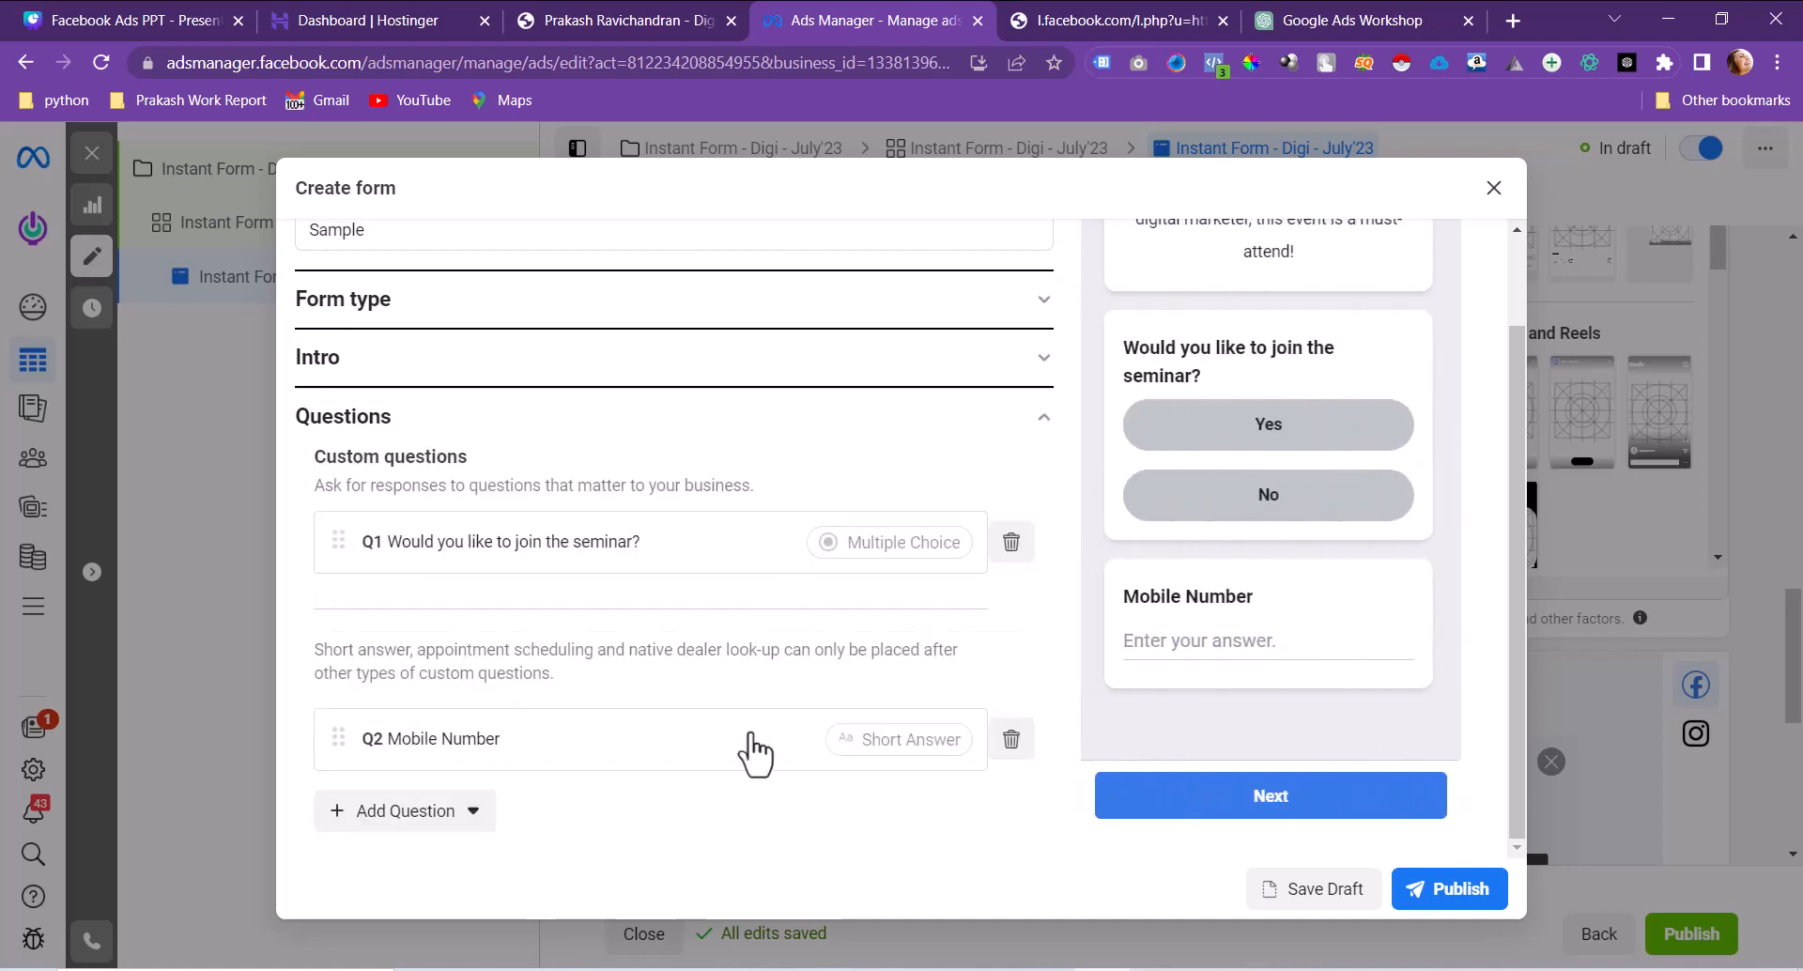
pyautogui.scroll(-5, 751, 545)
pyautogui.scroll(5, 751, 545)
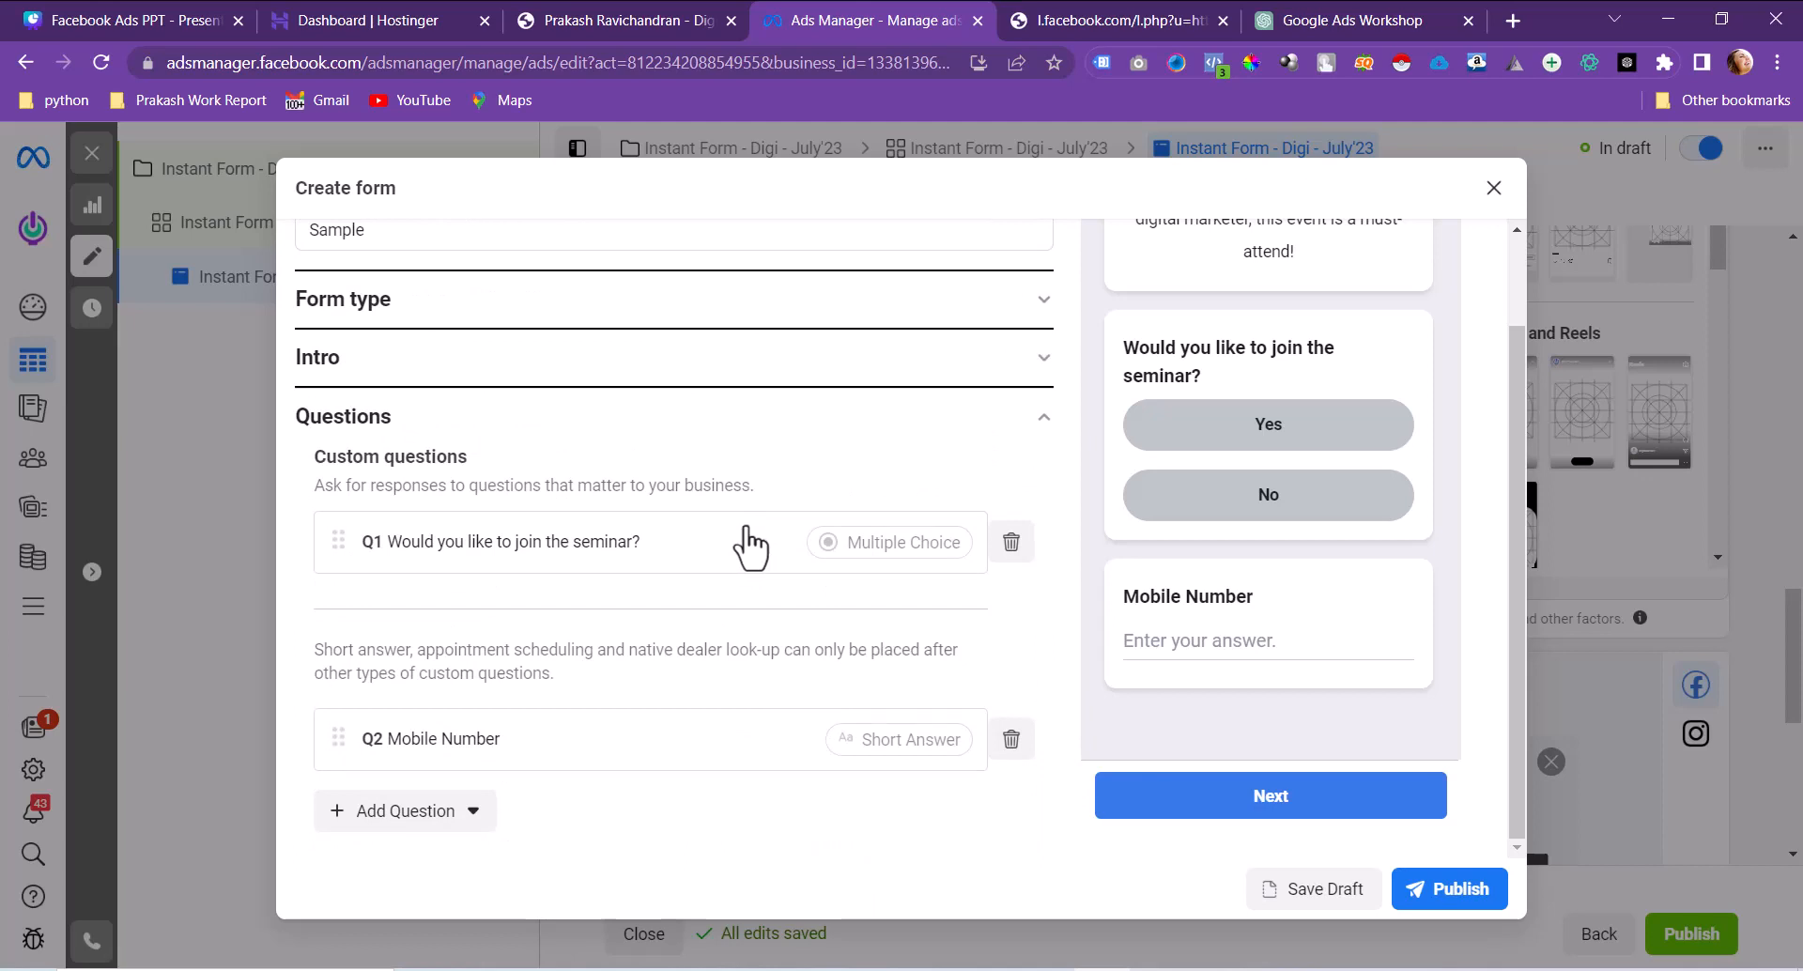
pyautogui.click(663, 554)
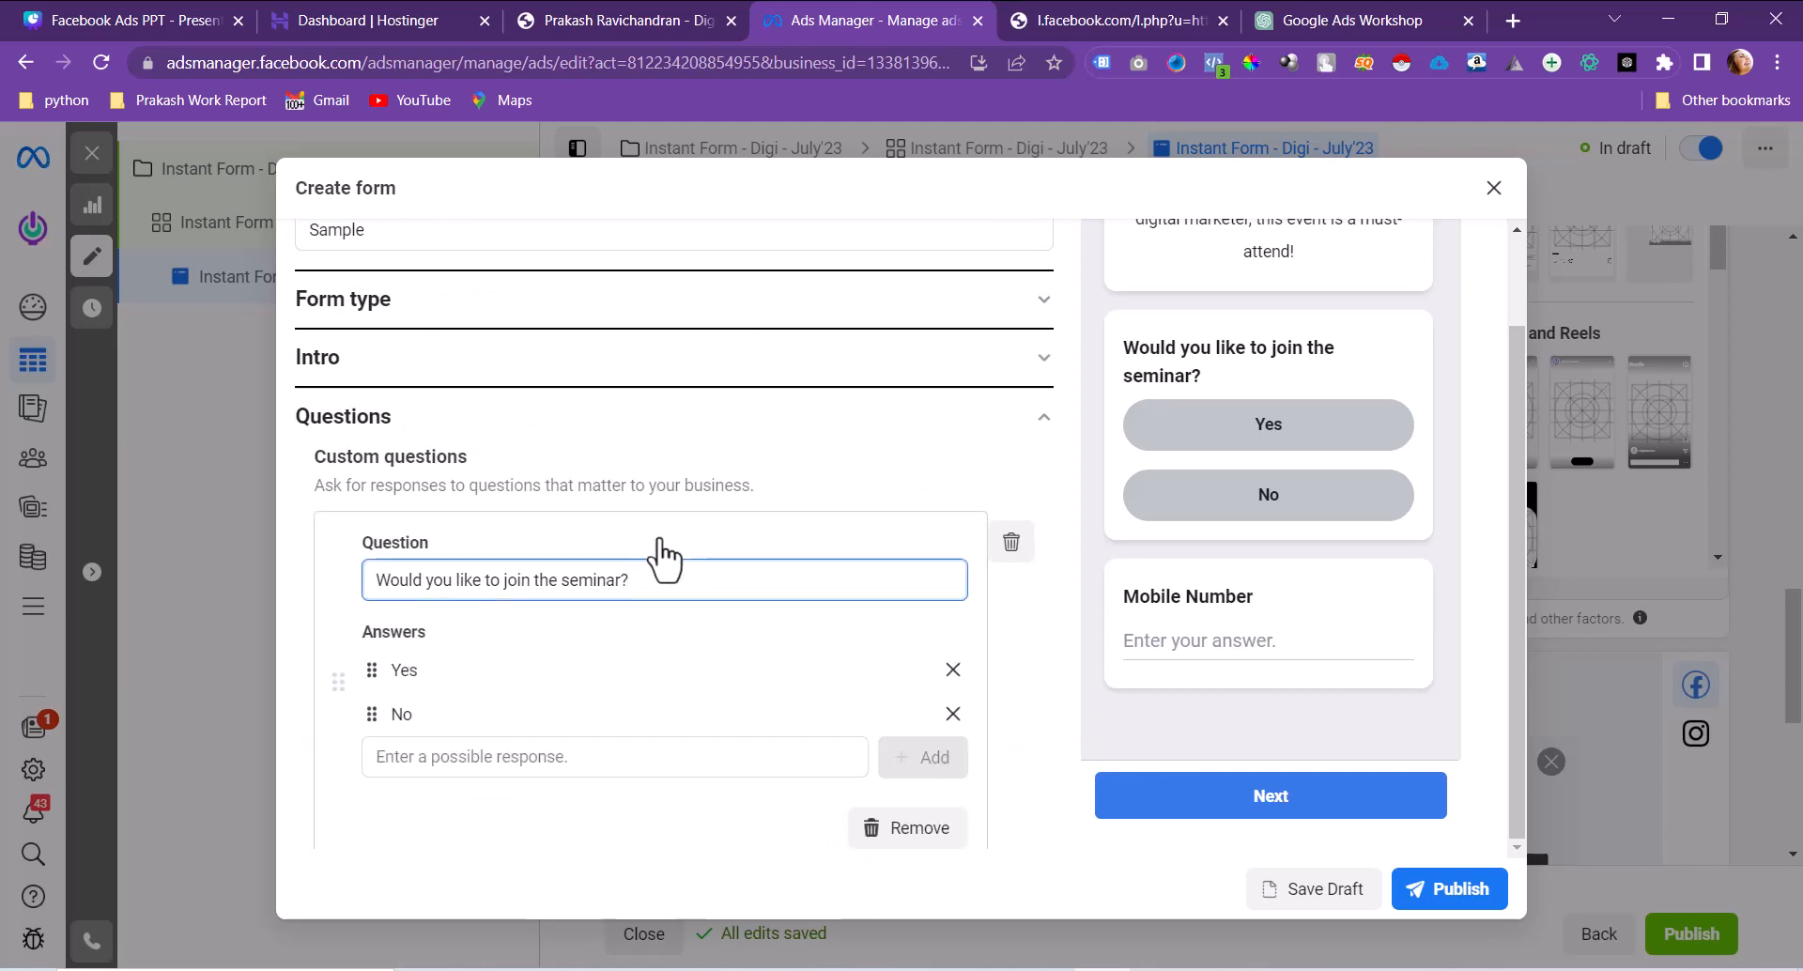
pyautogui.click(1009, 560)
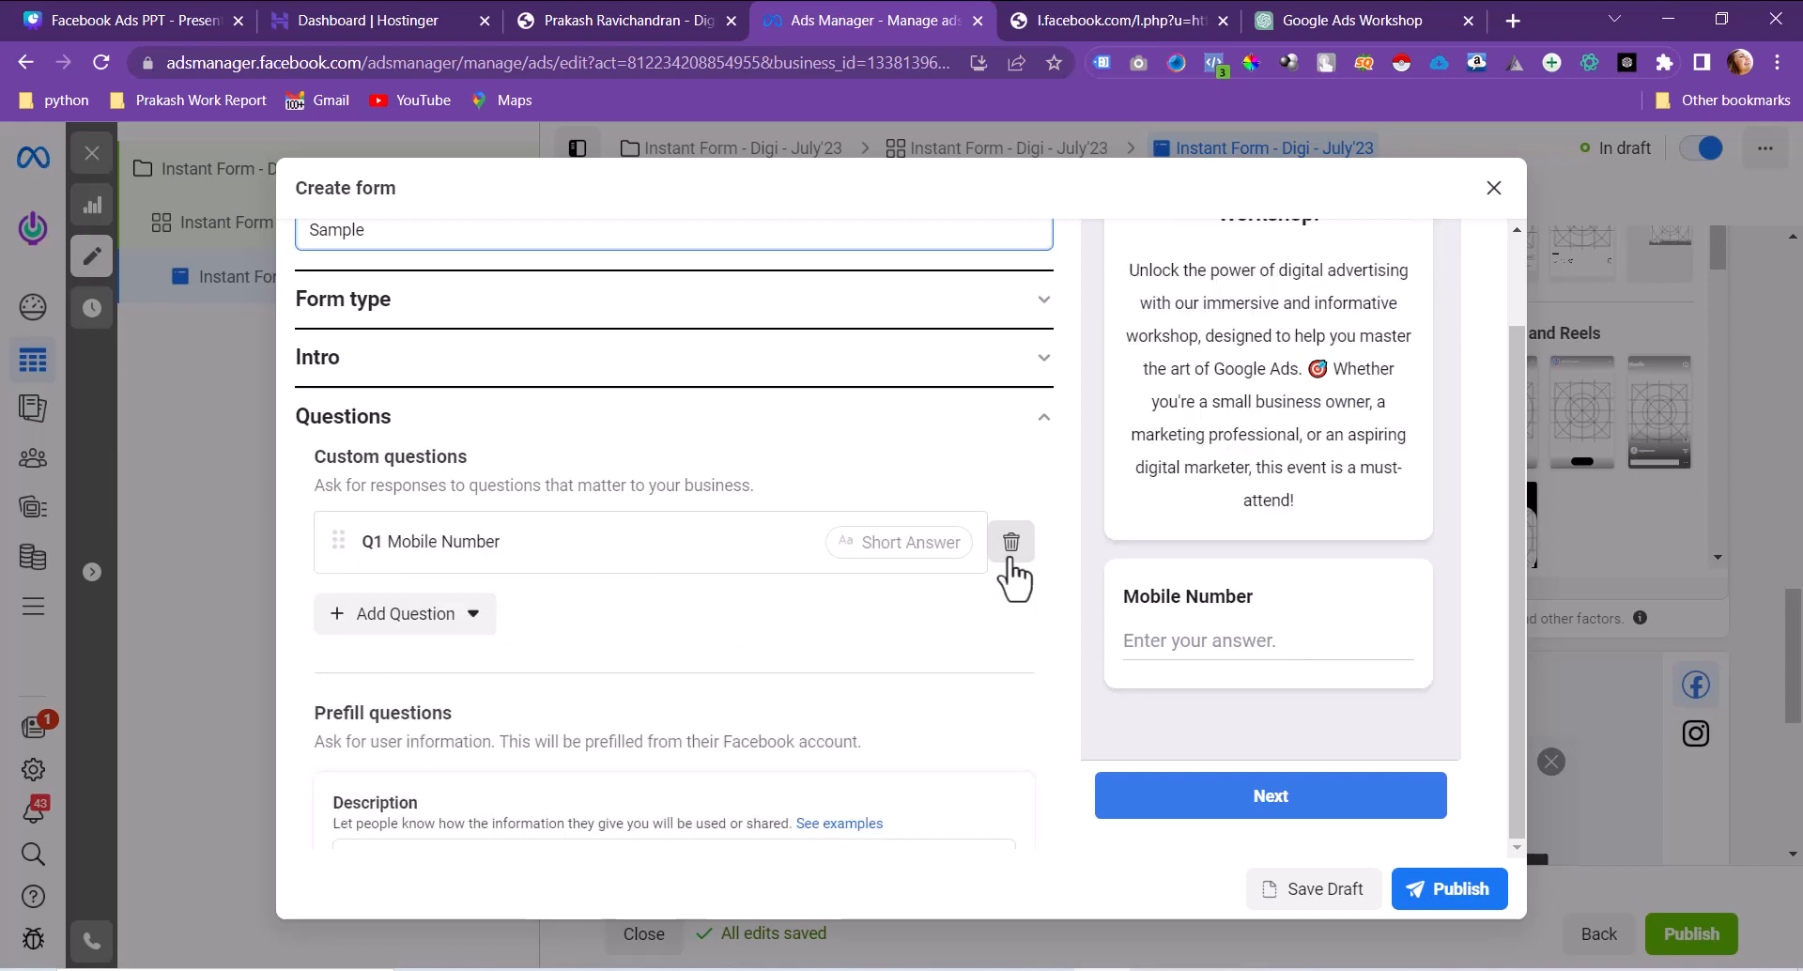
pyautogui.scroll(2, 1012, 572)
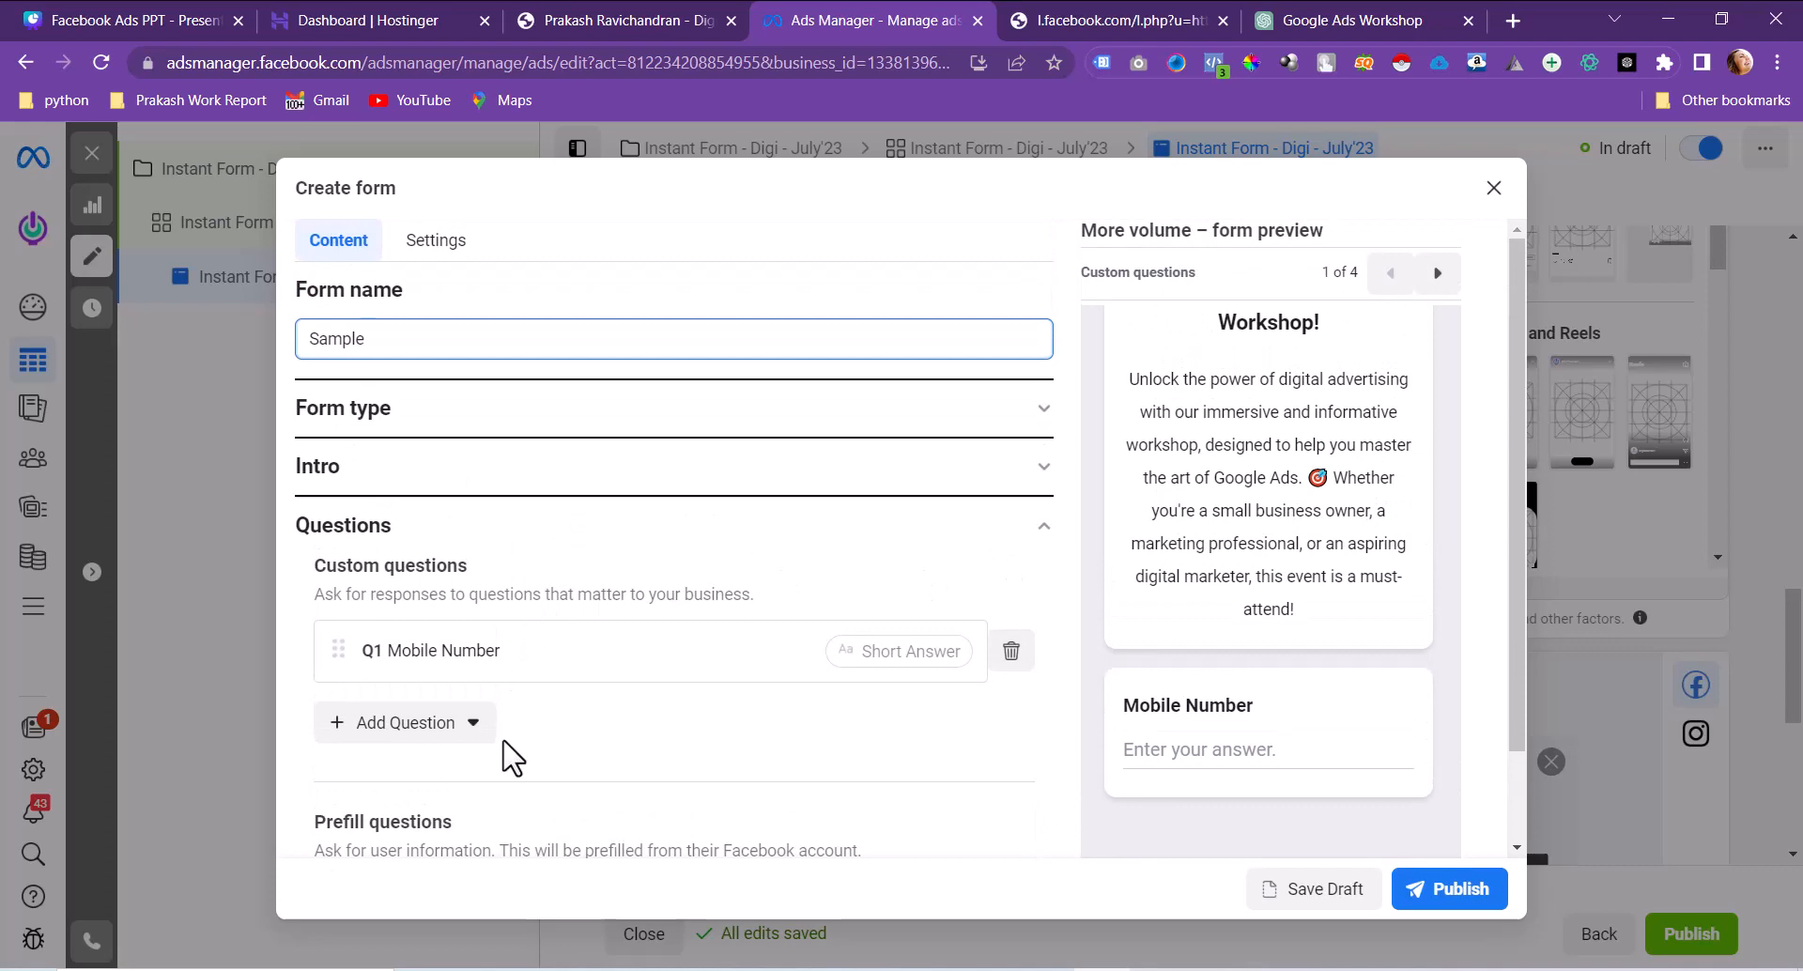
pyautogui.scroll(-3, 511, 757)
pyautogui.scroll(3, 512, 757)
# Step: Fix the background-image error by using the ad's image, then publish the Sample form
pyautogui.click(1485, 886)
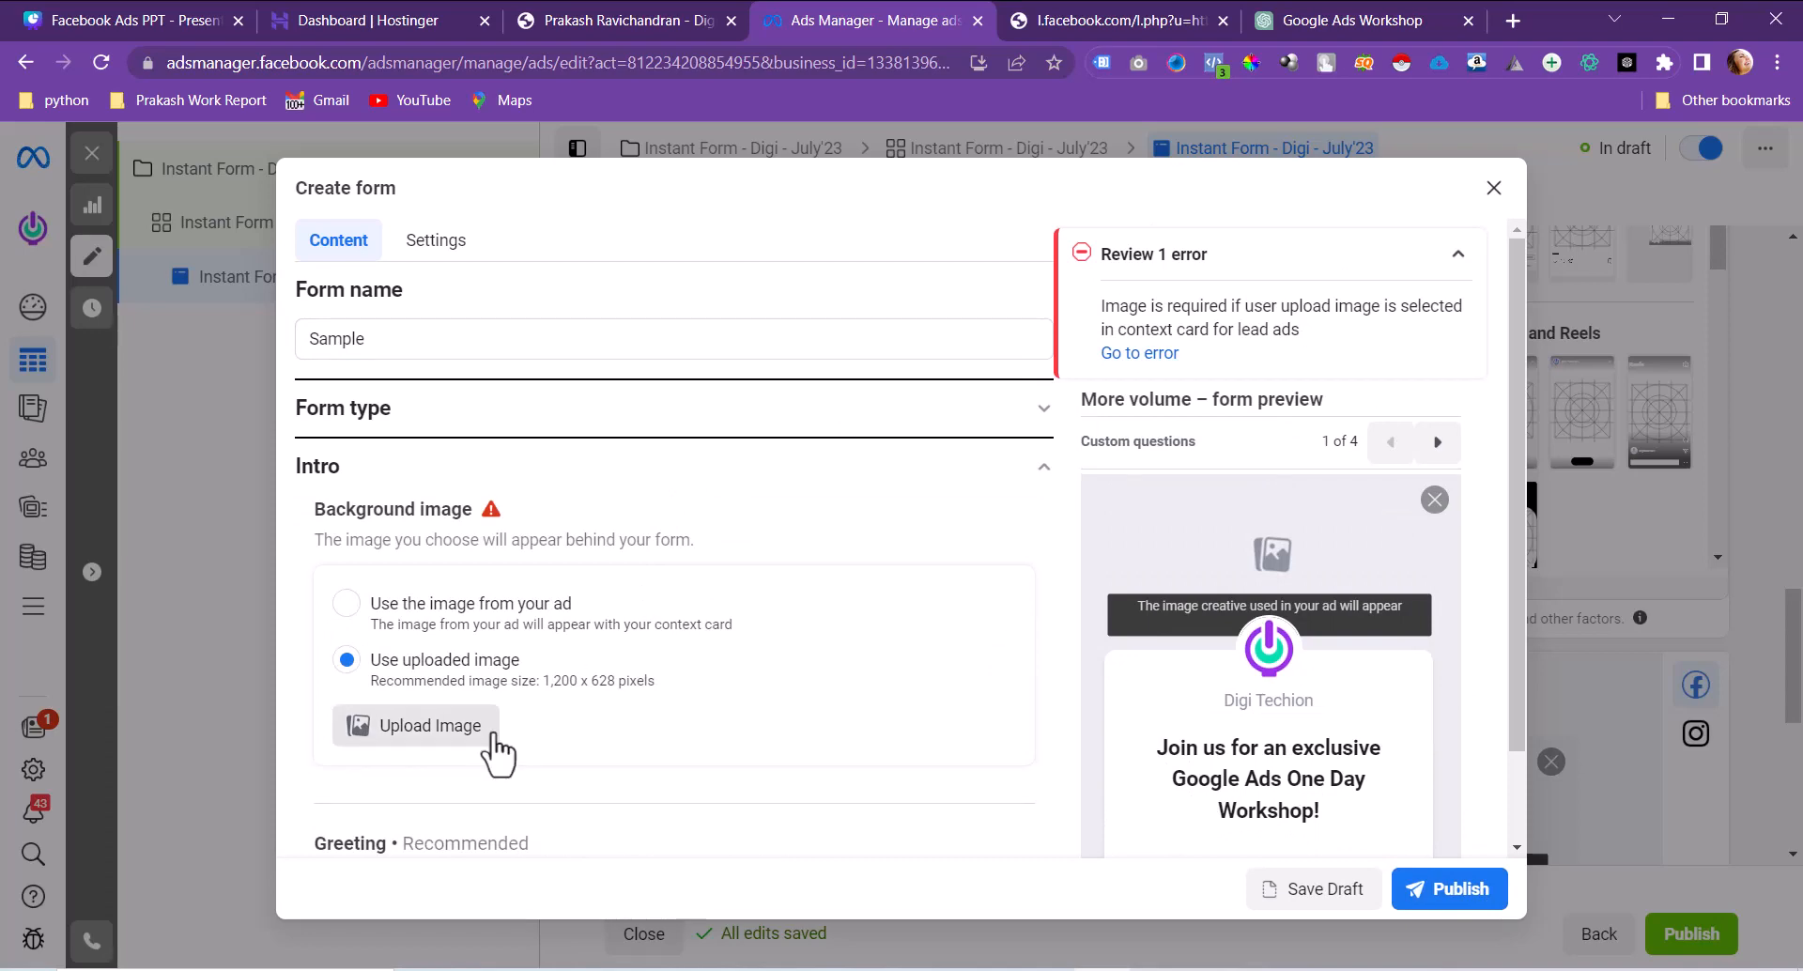
pyautogui.click(441, 732)
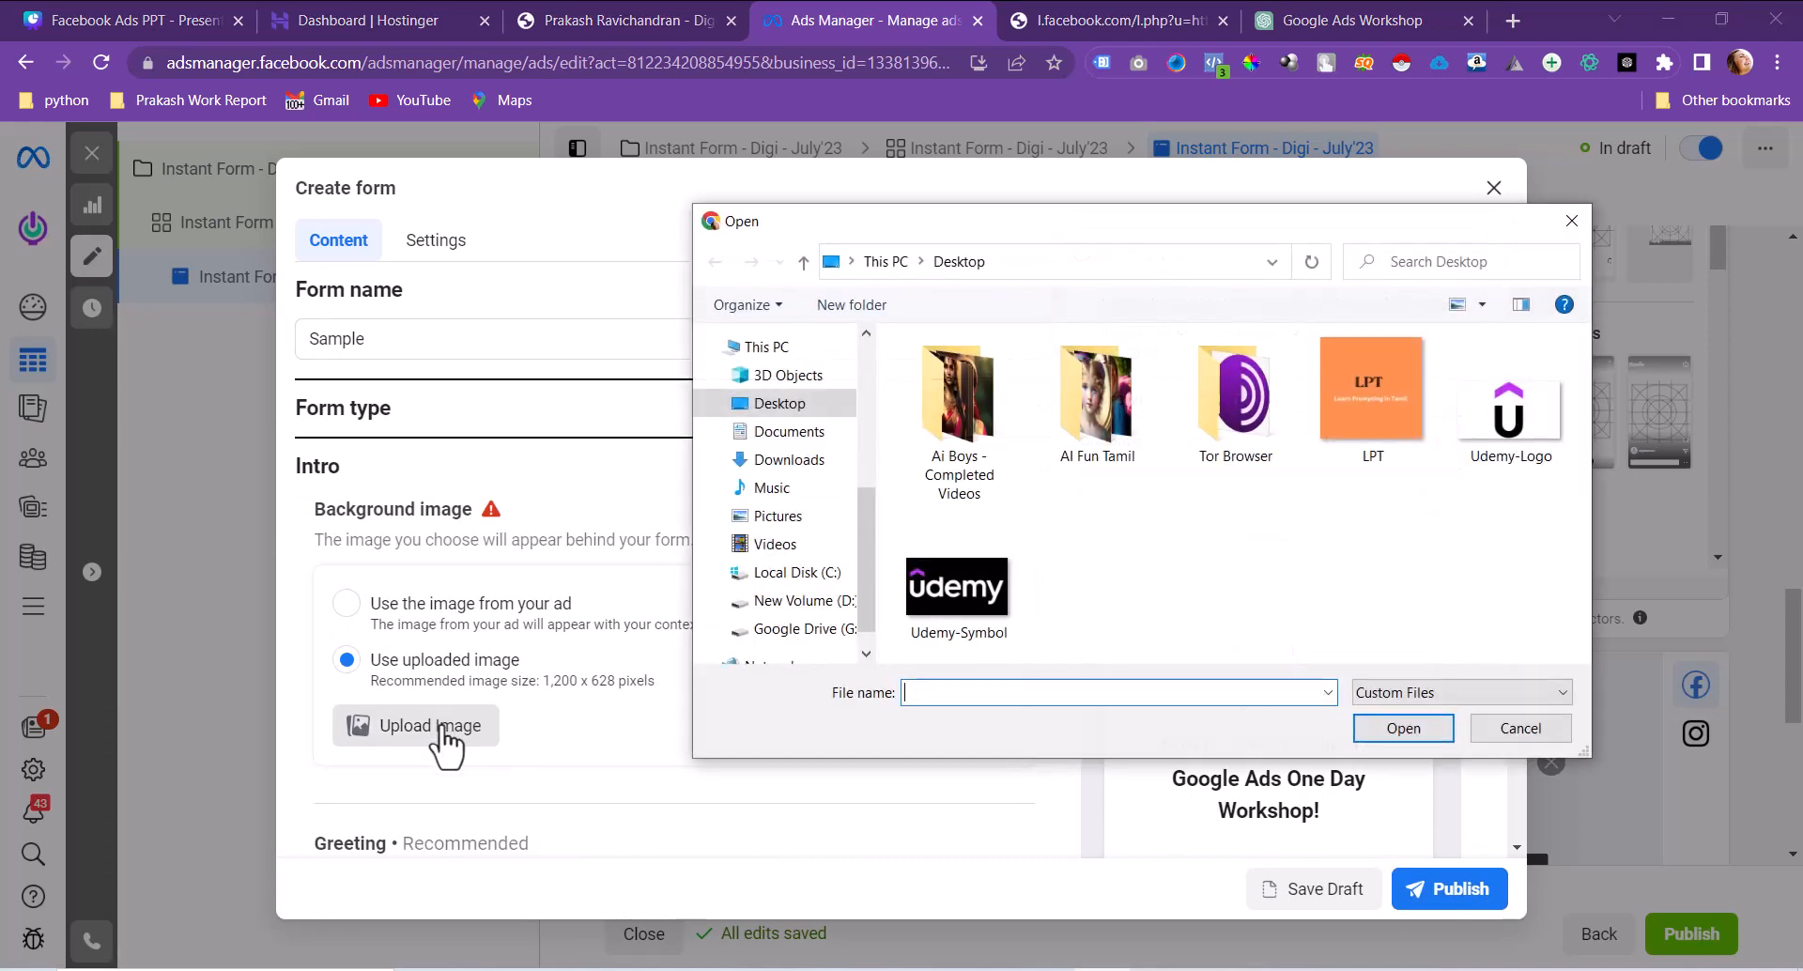
pyautogui.click(1507, 729)
pyautogui.click(347, 601)
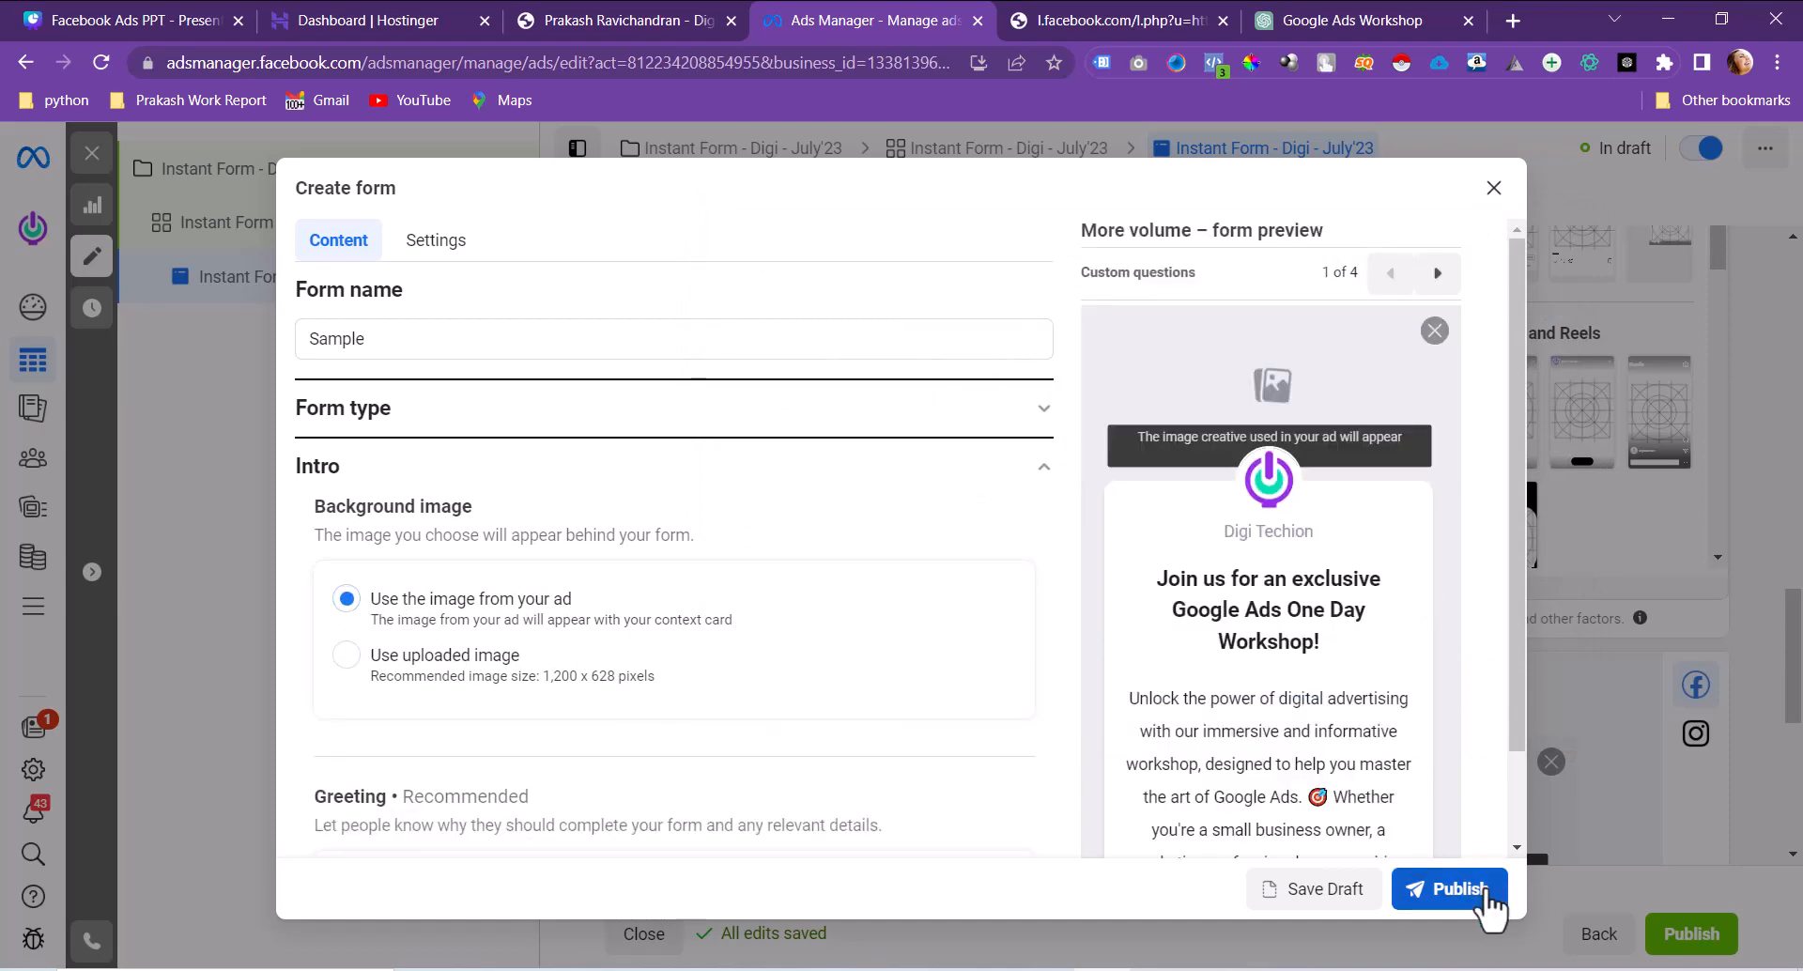
pyautogui.click(1459, 889)
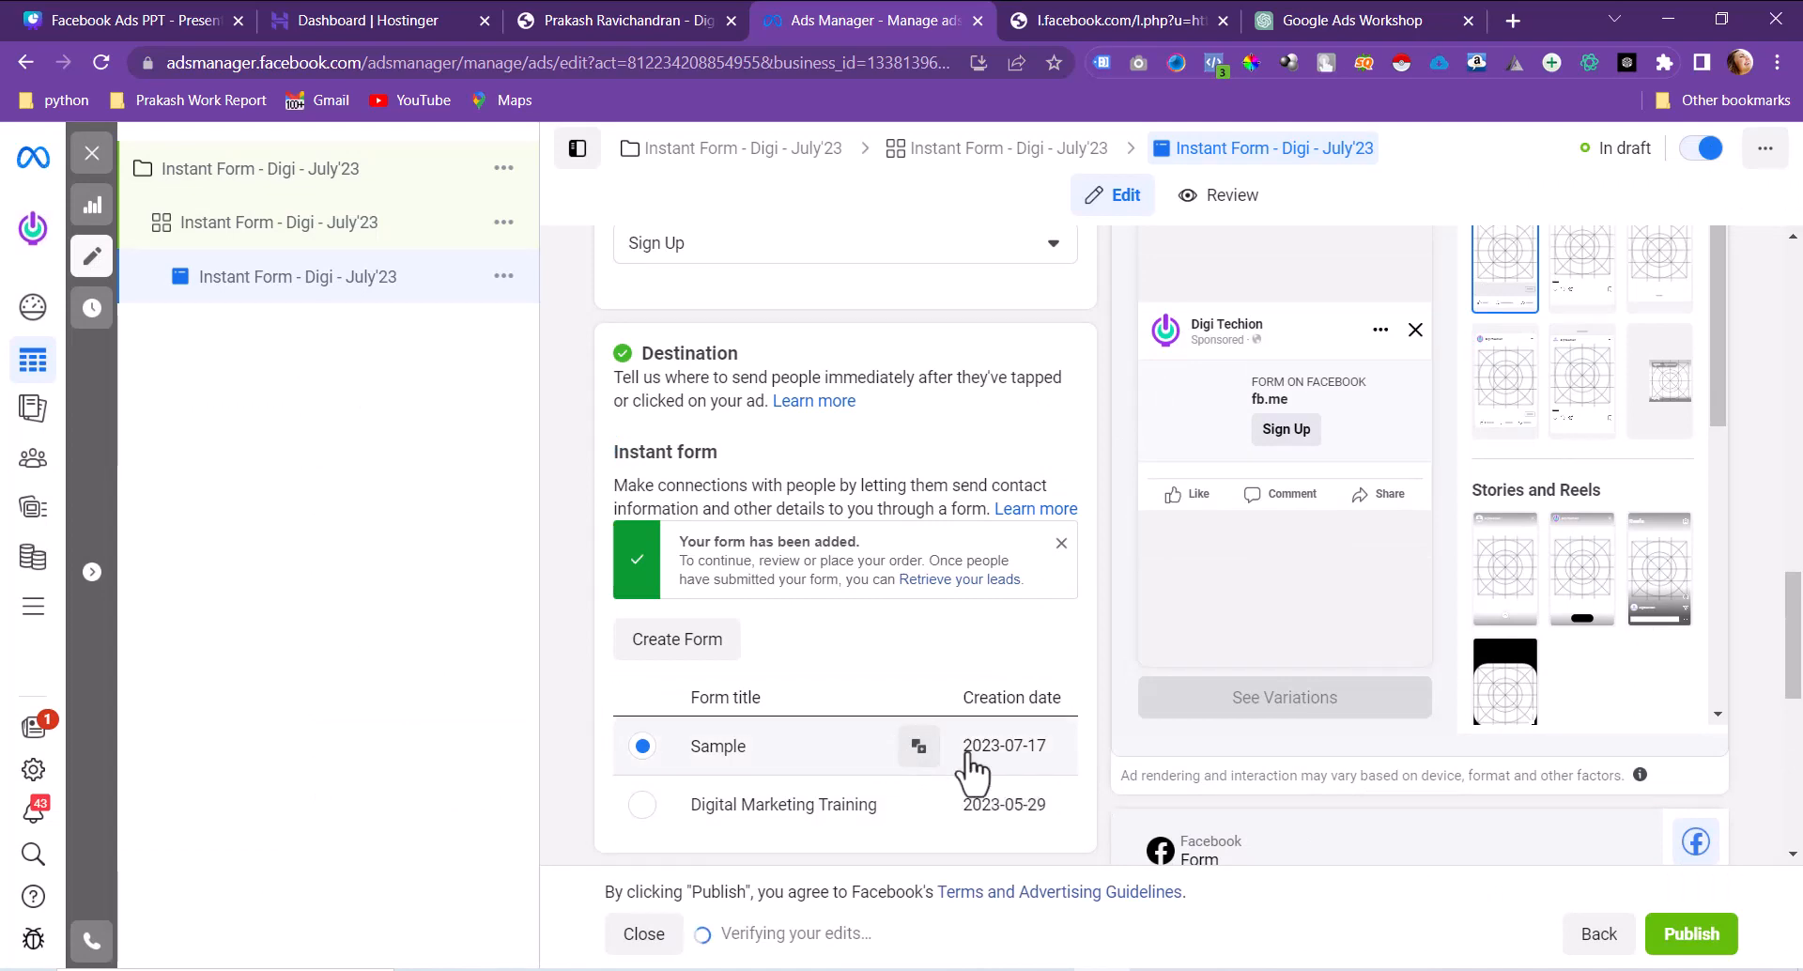
# Step: Add the Google Ads workshop image as ad media, keeping the original Stories and Reels crop
pyautogui.scroll(8, 973, 768)
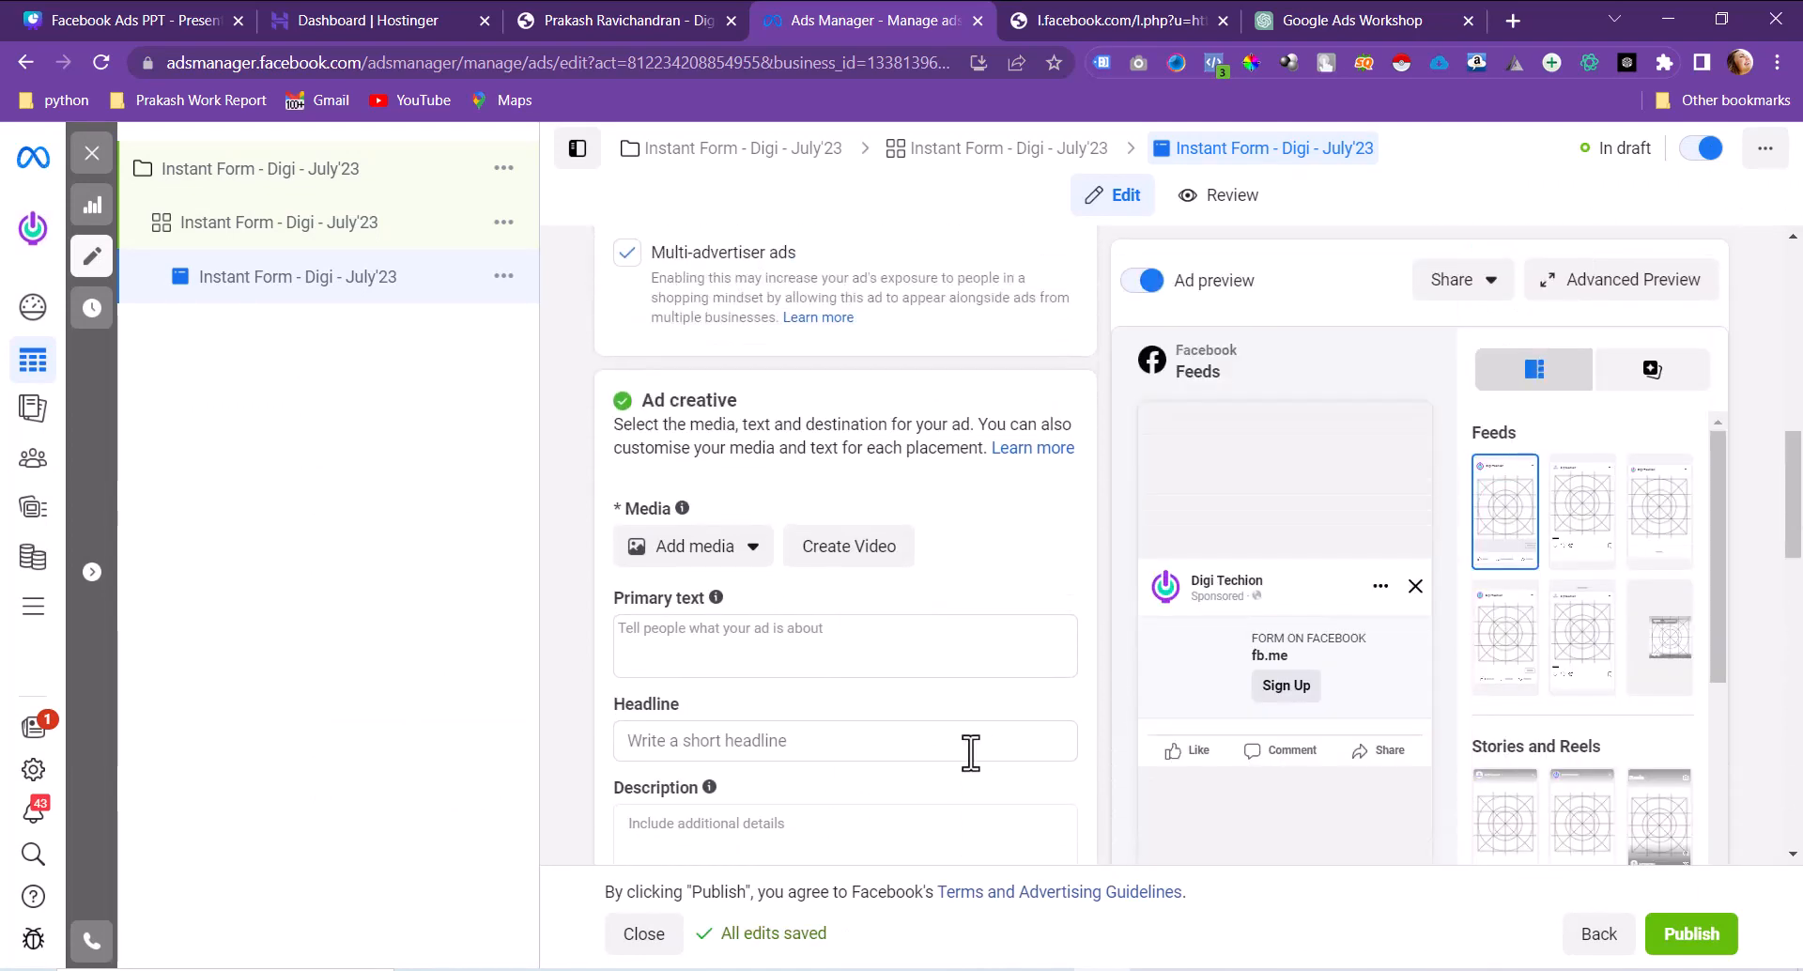
pyautogui.click(714, 550)
pyautogui.click(708, 605)
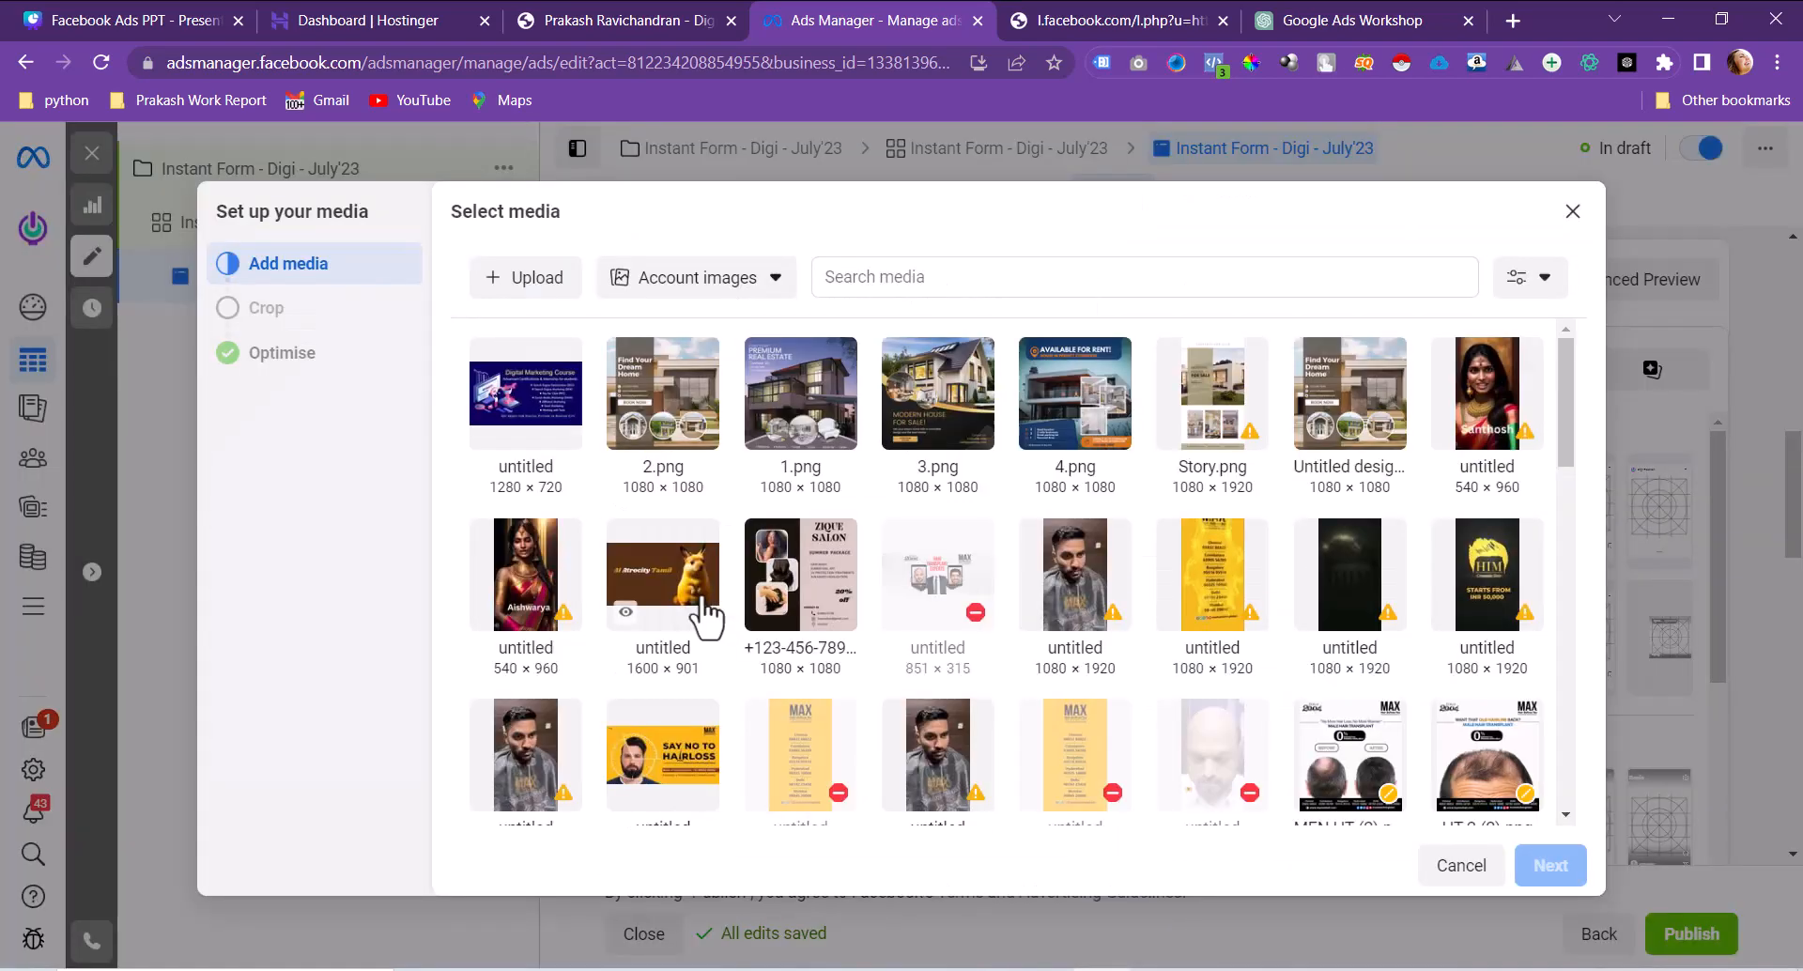
pyautogui.scroll(-5, 704, 613)
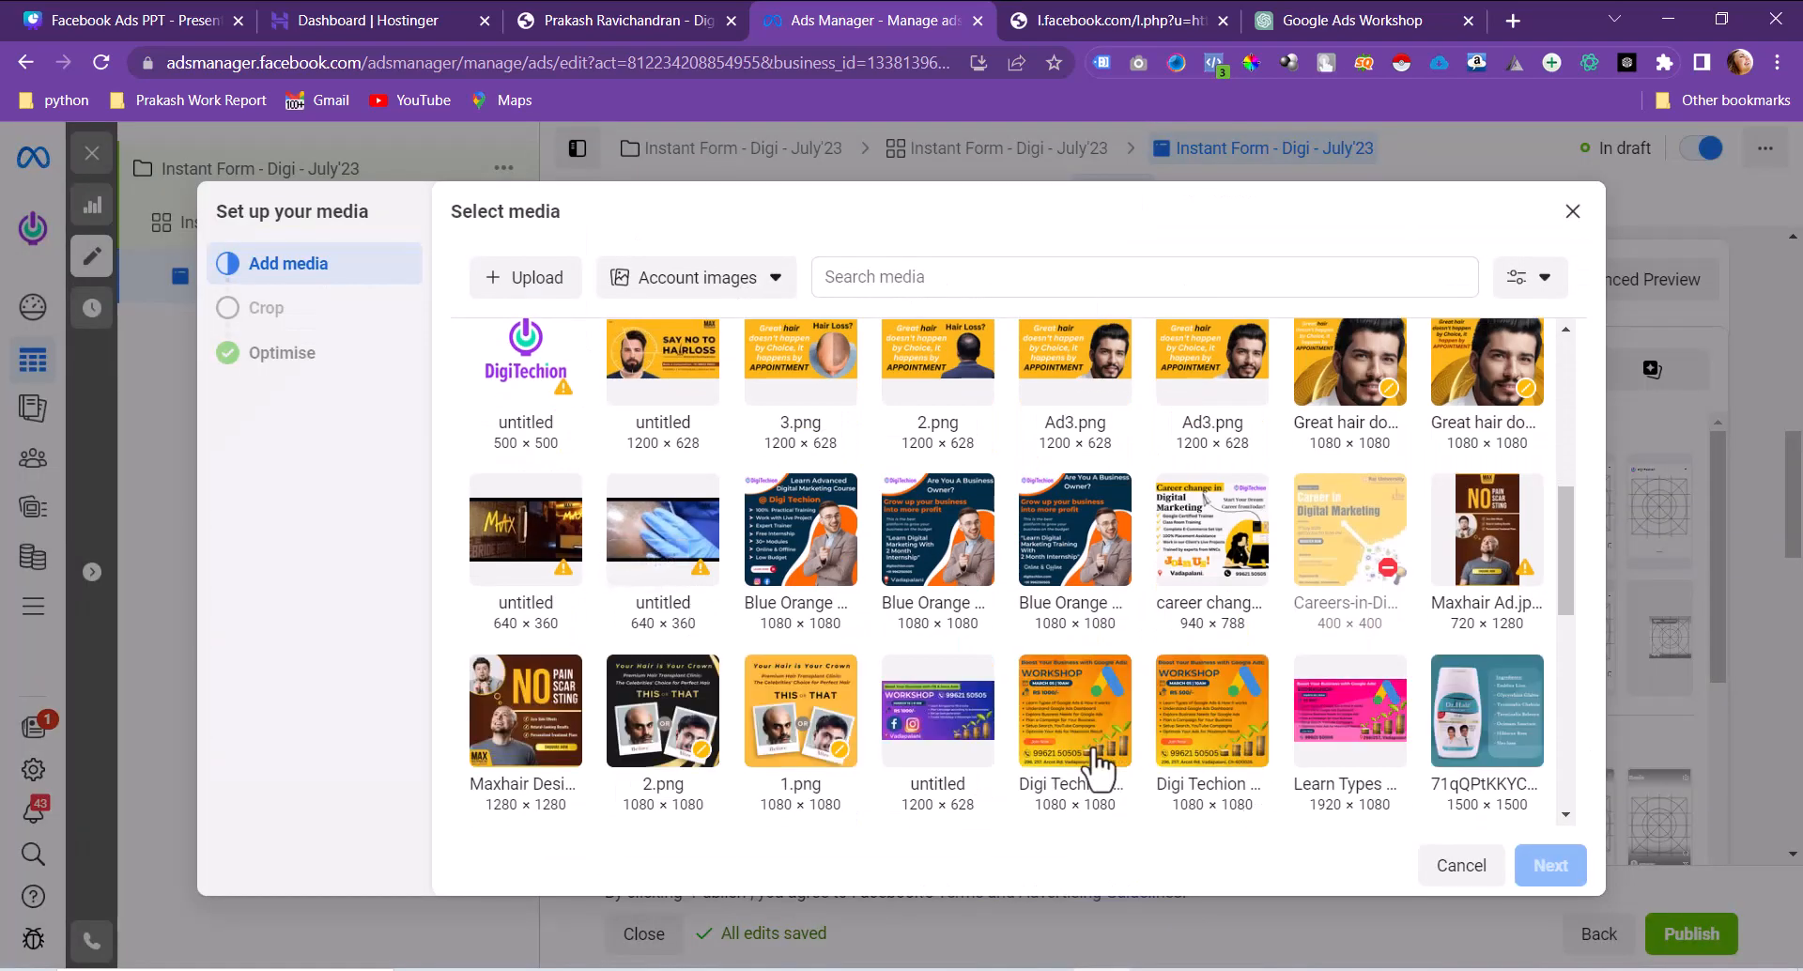
pyautogui.click(1090, 751)
pyautogui.click(1550, 865)
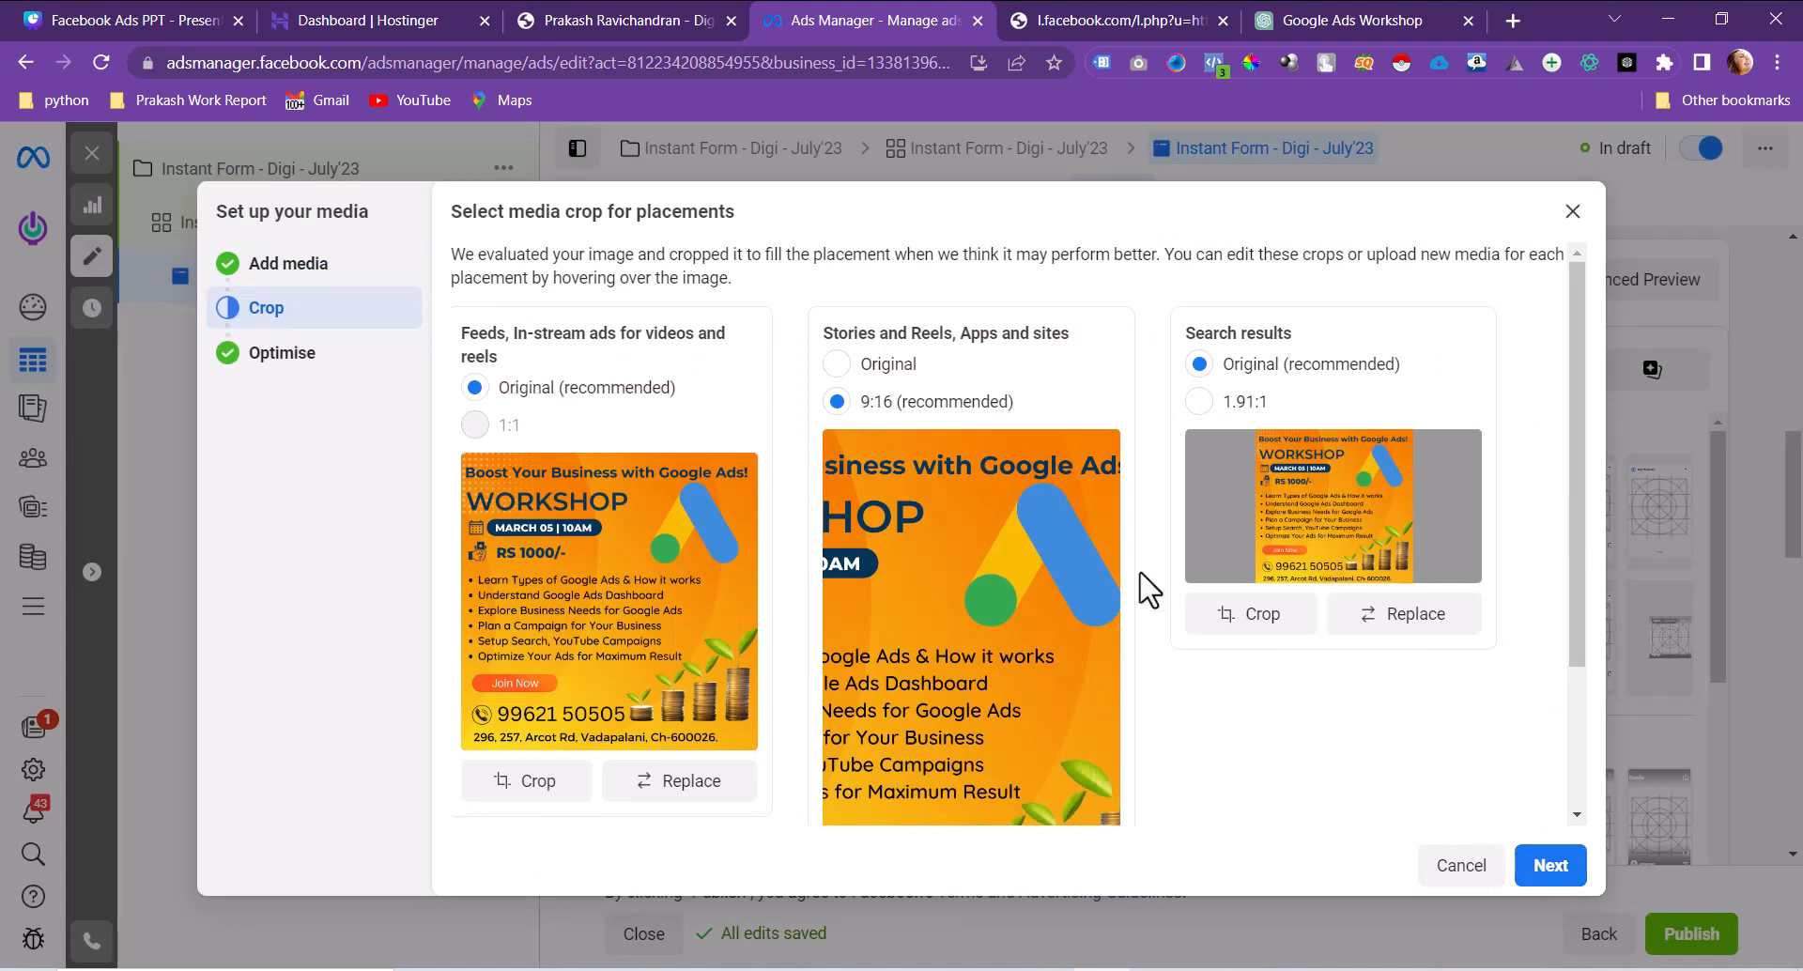
pyautogui.click(888, 368)
pyautogui.click(1545, 871)
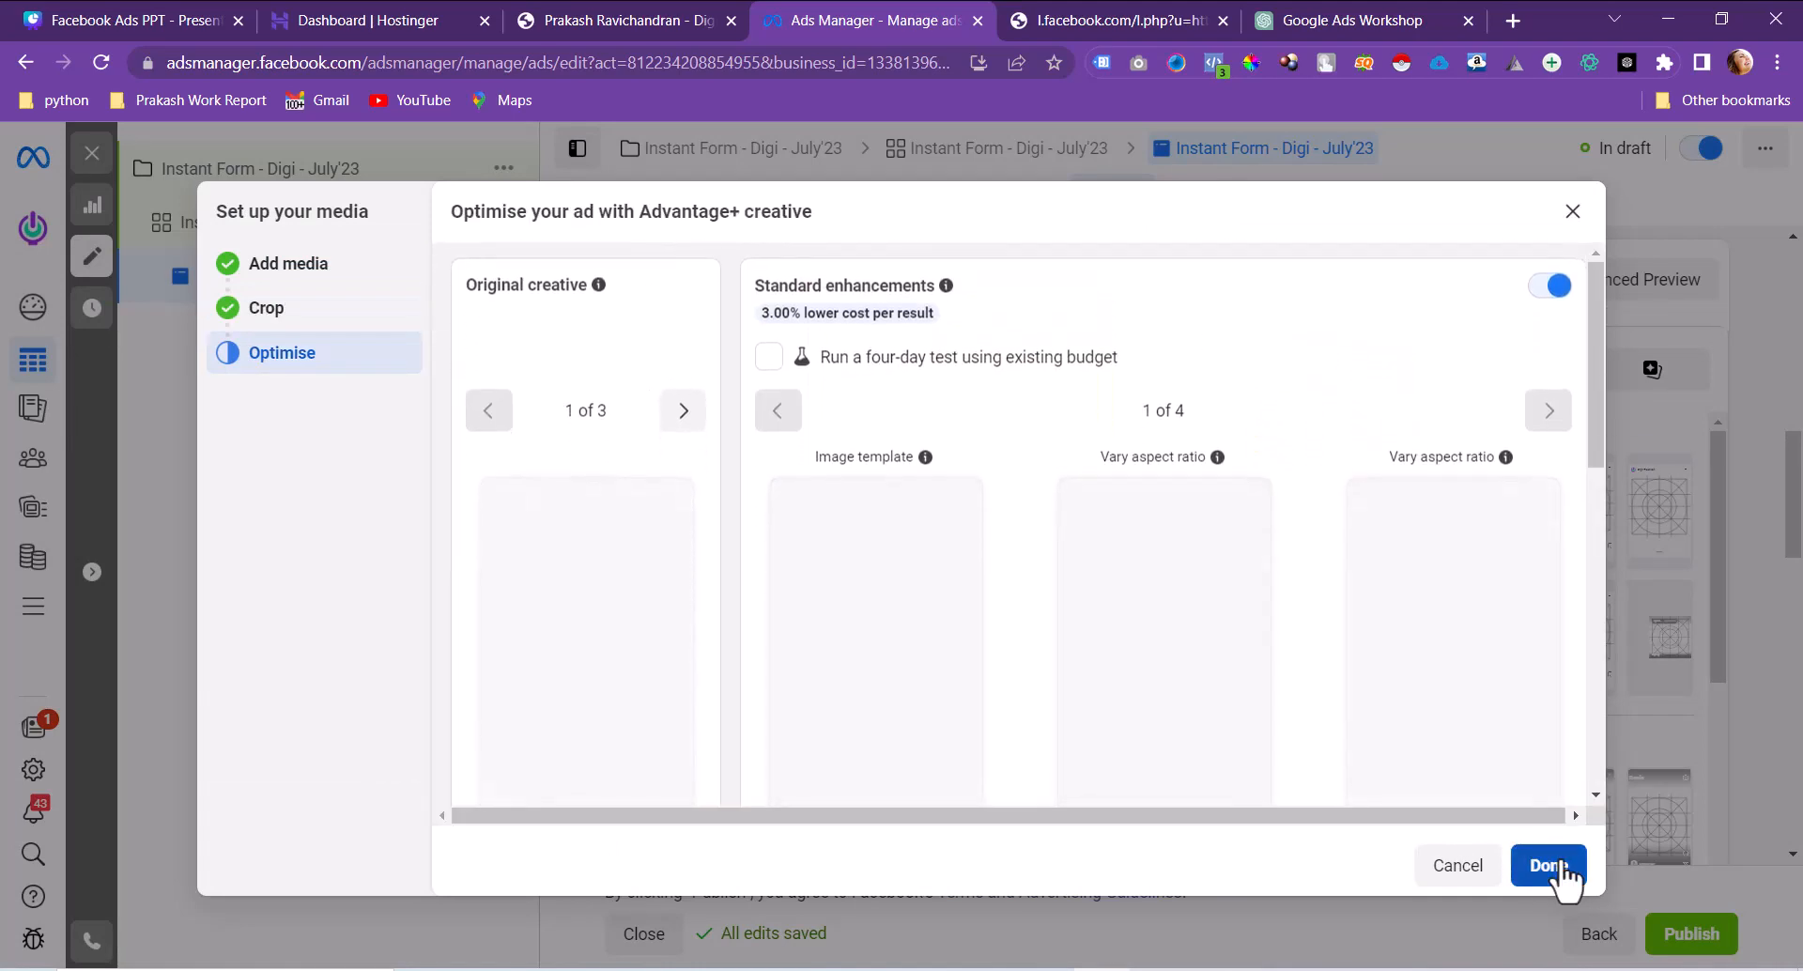
pyautogui.click(1559, 869)
pyautogui.scroll(-6, 1076, 653)
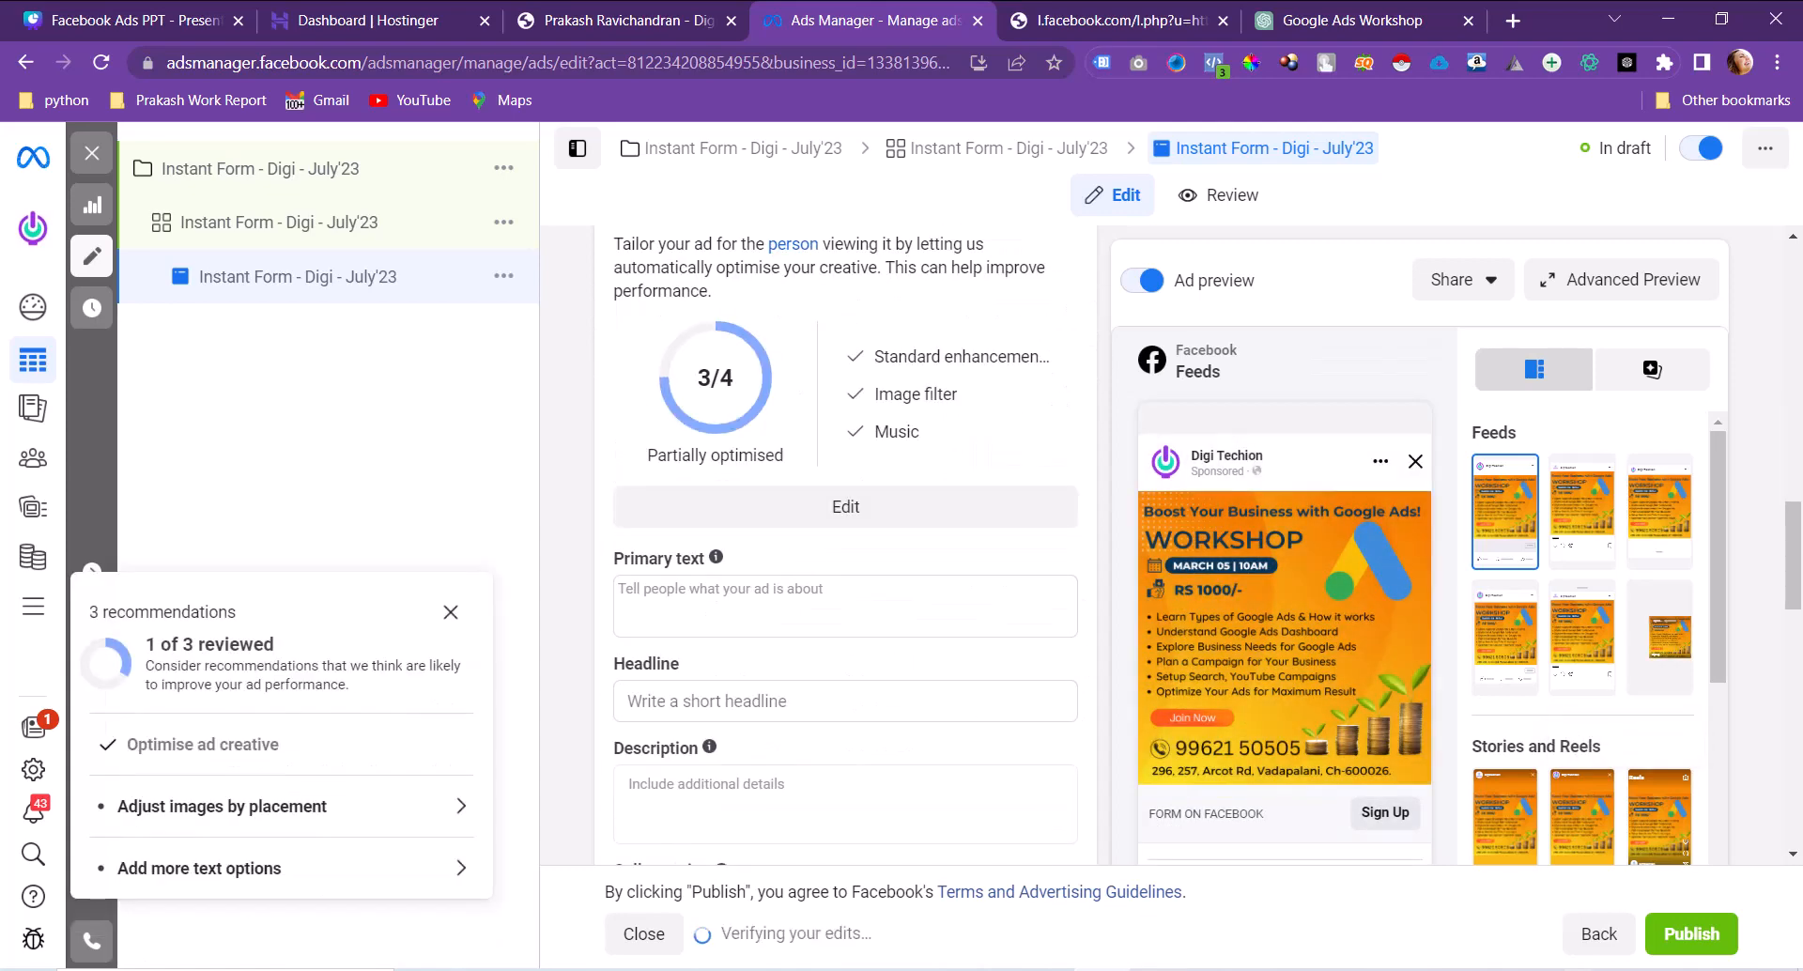
# Step: Paste the ChatGPT 'Unlock the power of digital advertising…' paragraph as the ad's primary text
pyautogui.click(823, 593)
pyautogui.moveTo(1353, 19); pyautogui.dragTo(1118, 17)
pyautogui.click(822, 20)
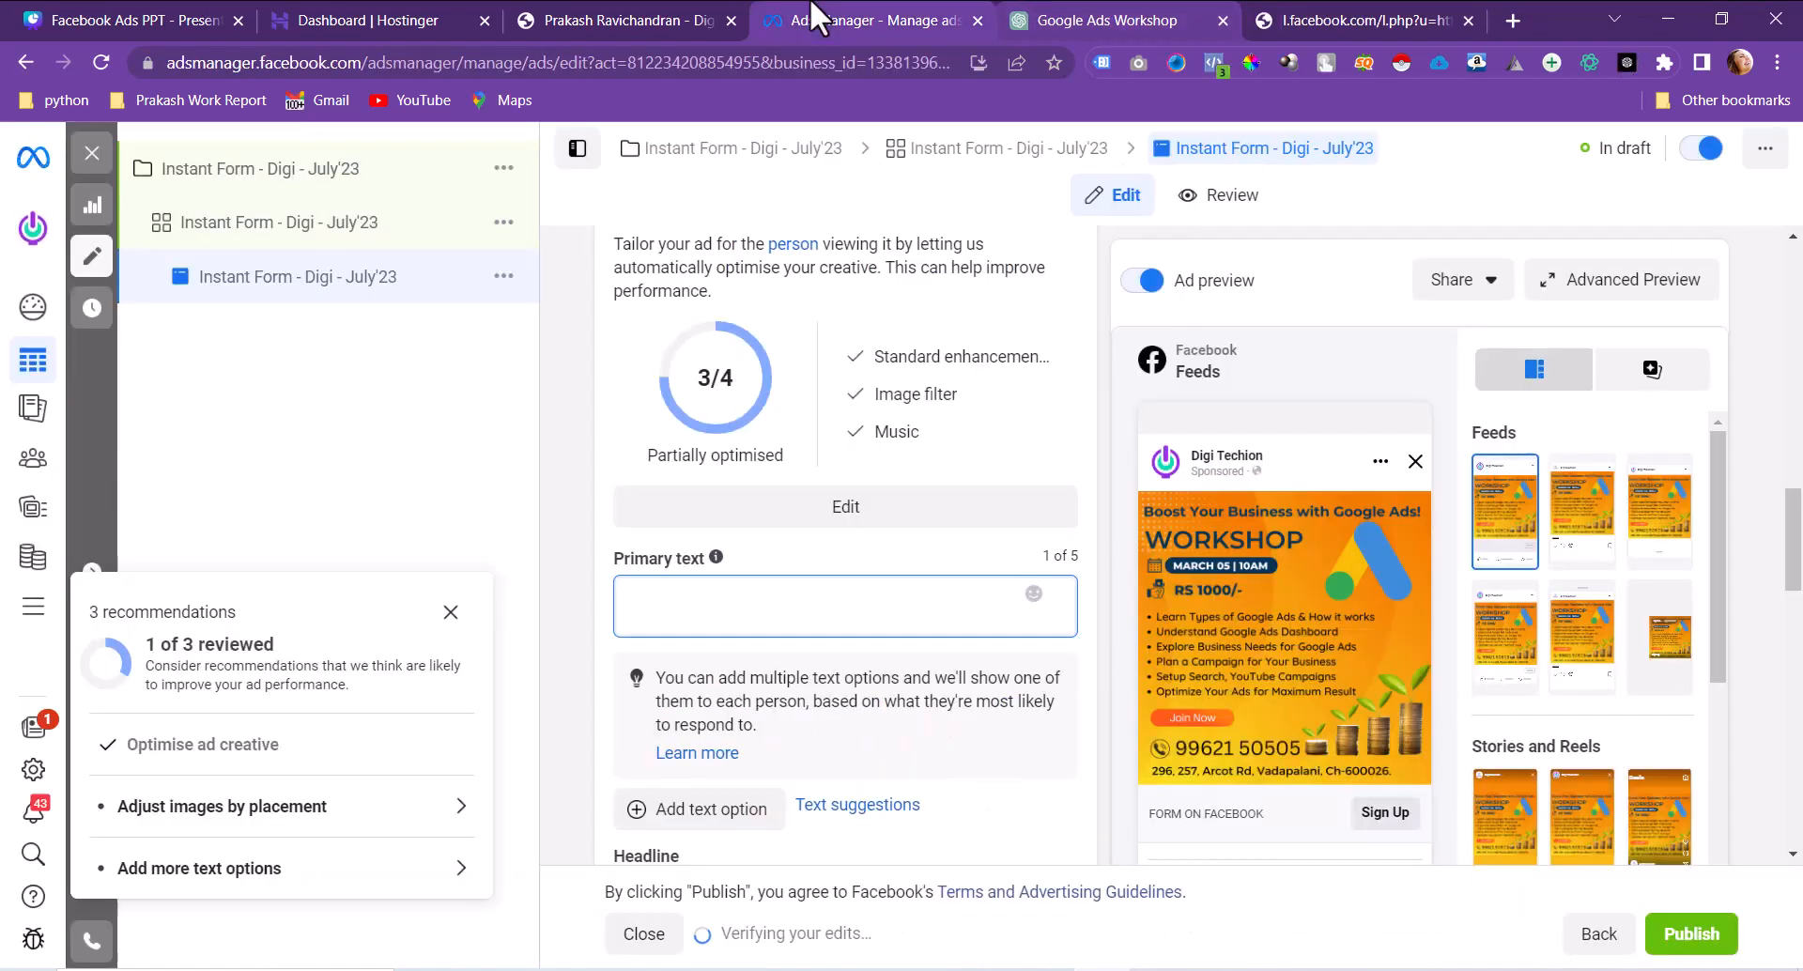
pyautogui.write("Unlock the power of digital advertising with our immersive and informative workshop, designed to help you master the art of Google Ads. 🎯 Whether you're a small business owner, a marketing professional, or an aspiring digital marketer, this event is a must-attend!")
pyautogui.scroll(-5, 808, 594)
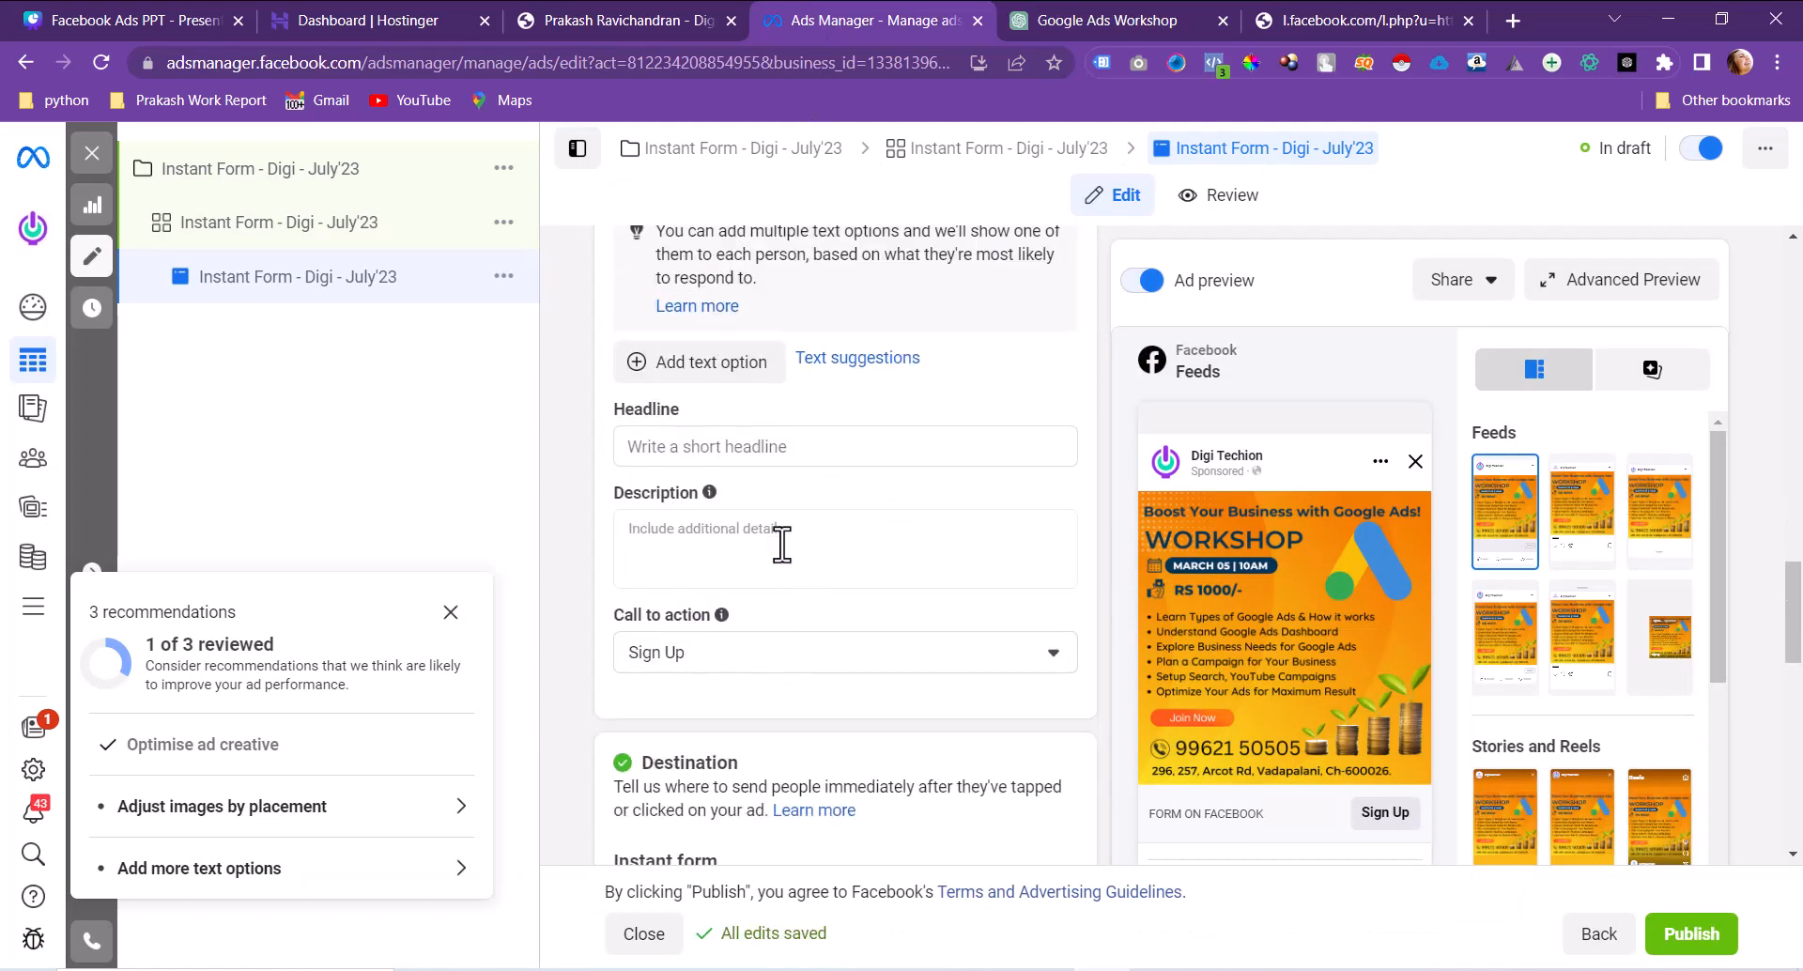
# Step: Copy the workshop heading line from the ChatGPT chat for use as the headline
pyautogui.hotkey('ctrl', 'Tab')
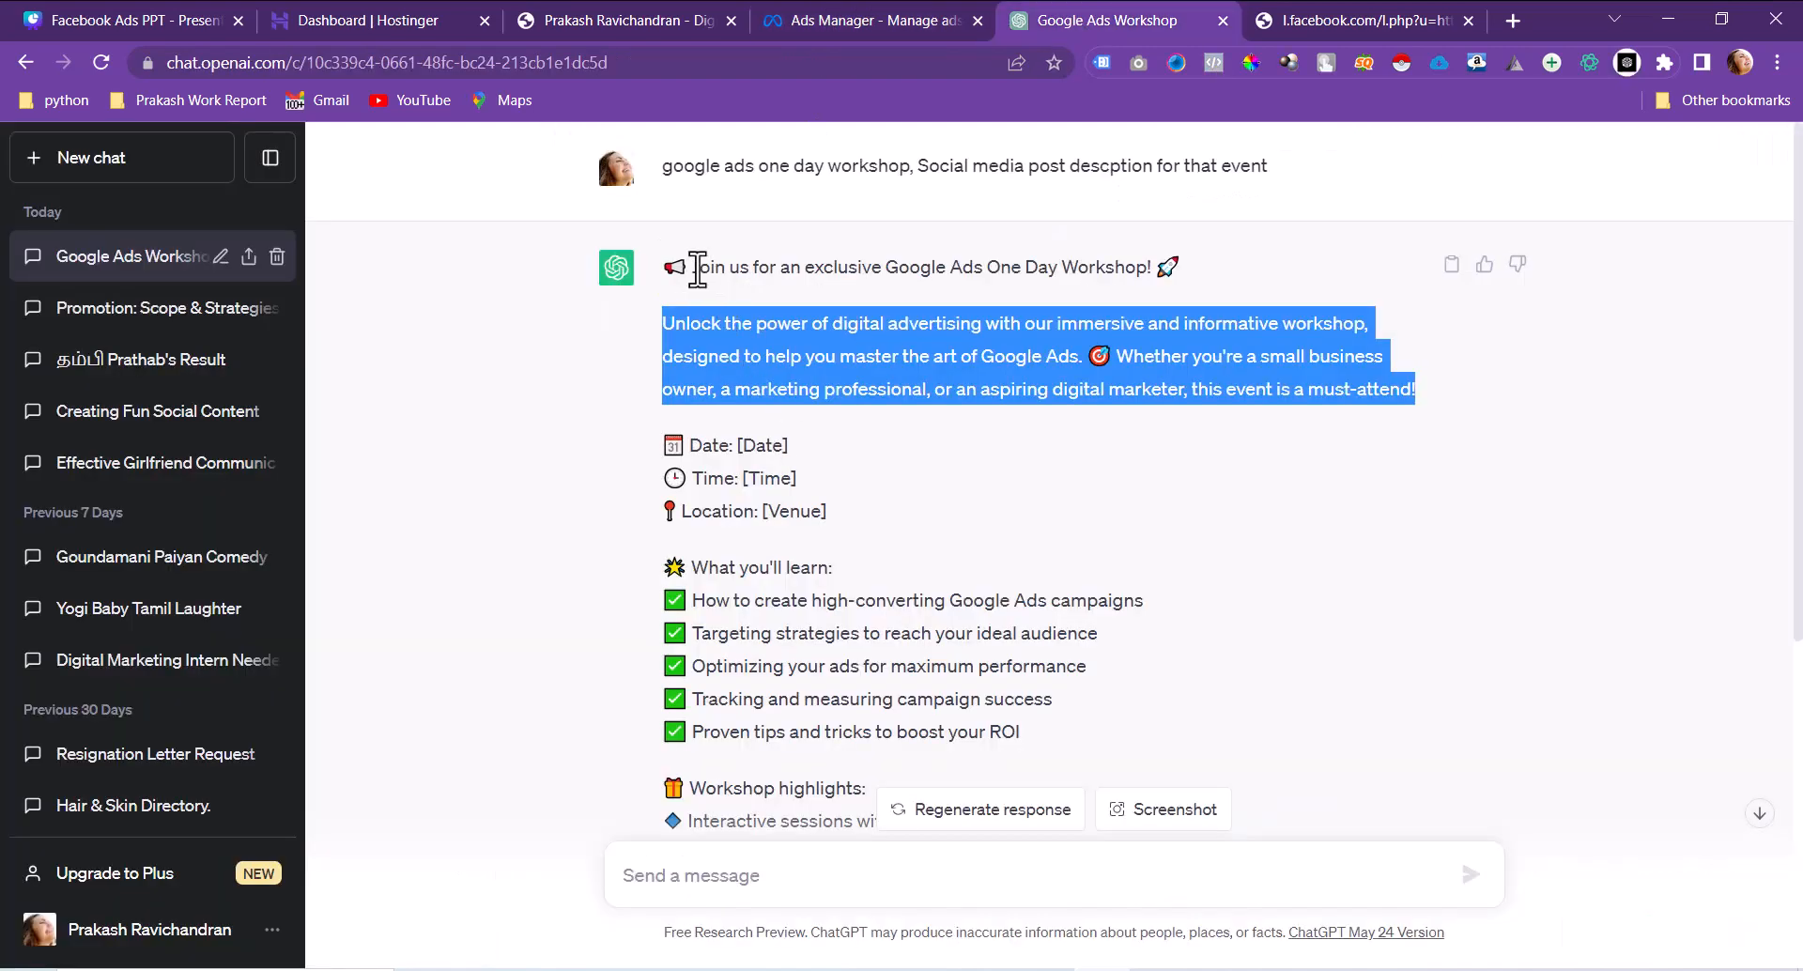
pyautogui.moveTo(697, 268); pyautogui.dragTo(1149, 273)
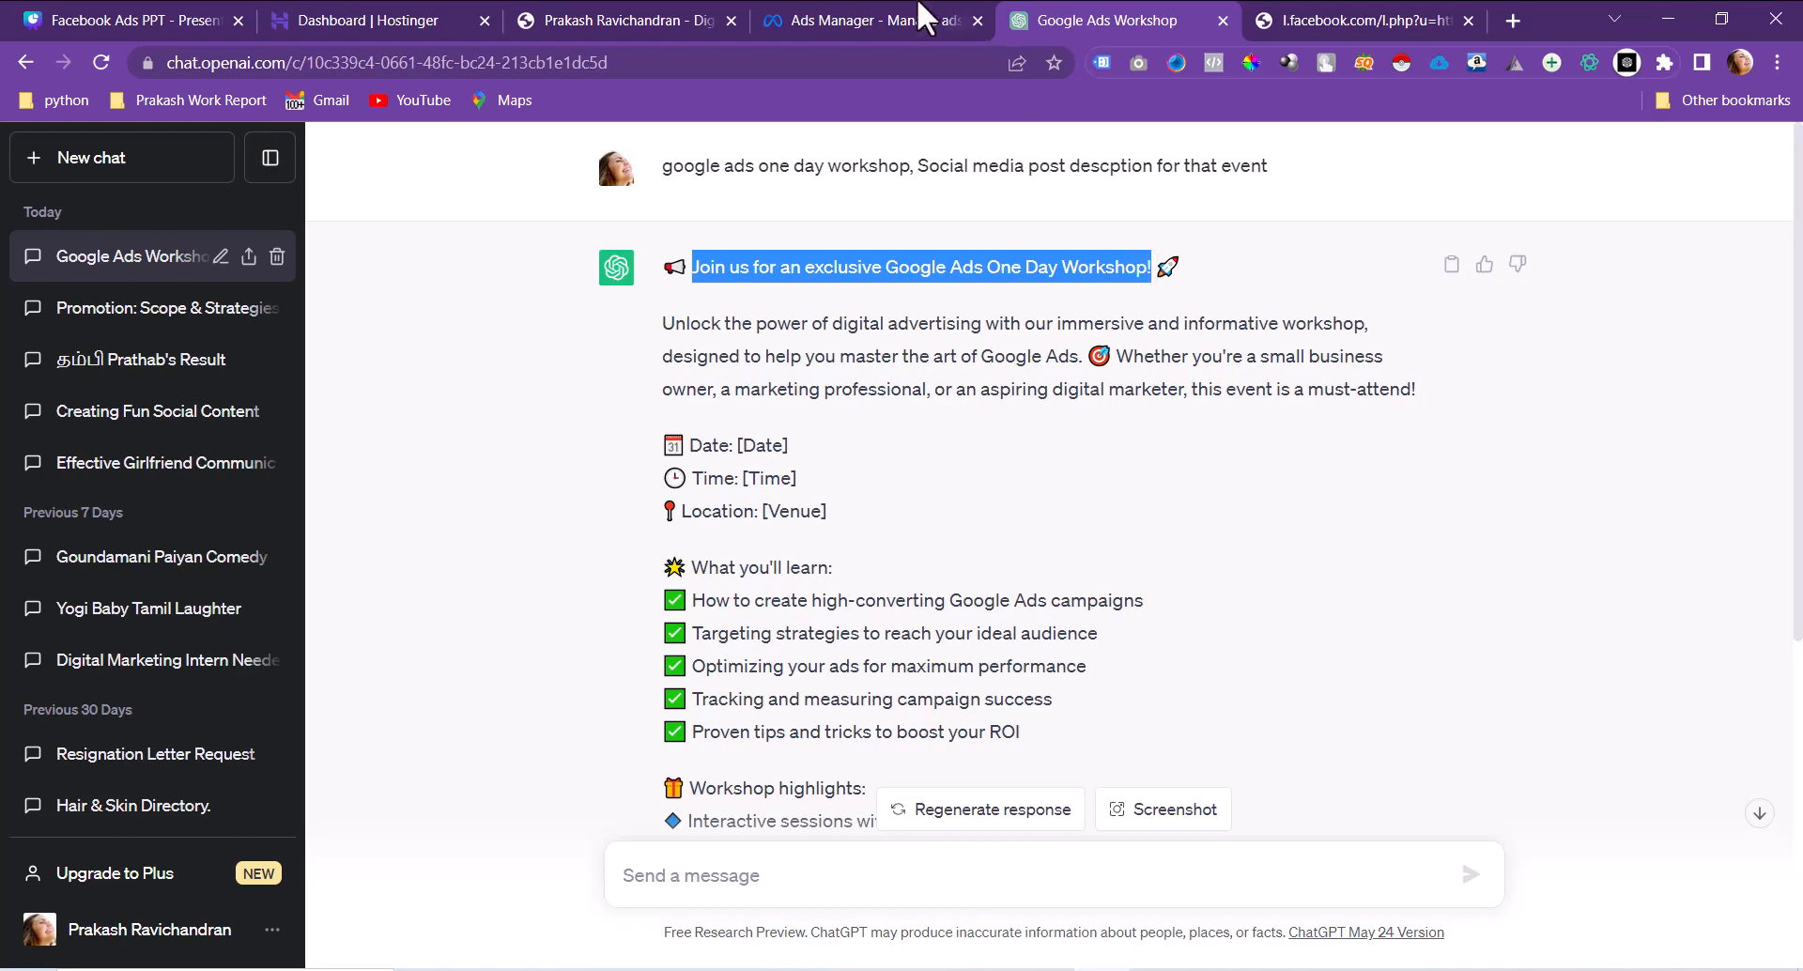
pyautogui.click(901, 17)
pyautogui.click(688, 449)
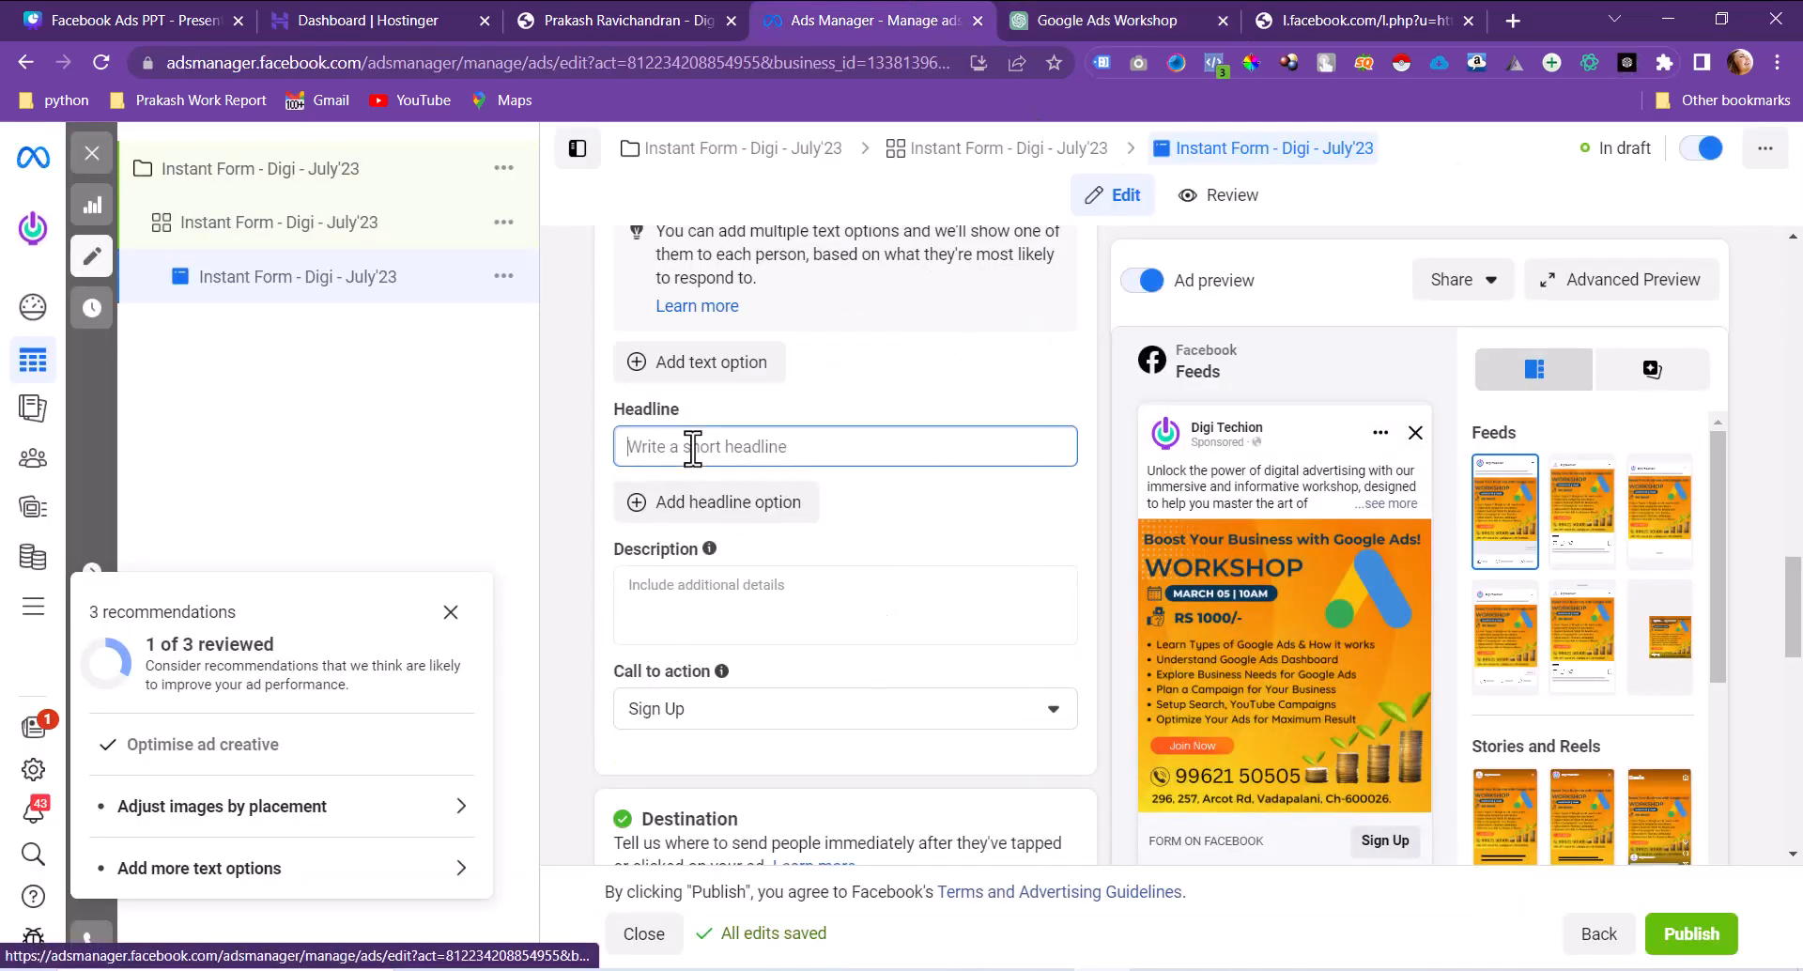
# Step: Paste the heading as headline, trimming 'Join us for an exclusive' to leave 'Google Ads One Day Workshop!'
pyautogui.write('Join us for an exclusive Google Ads One Day Workshop!')
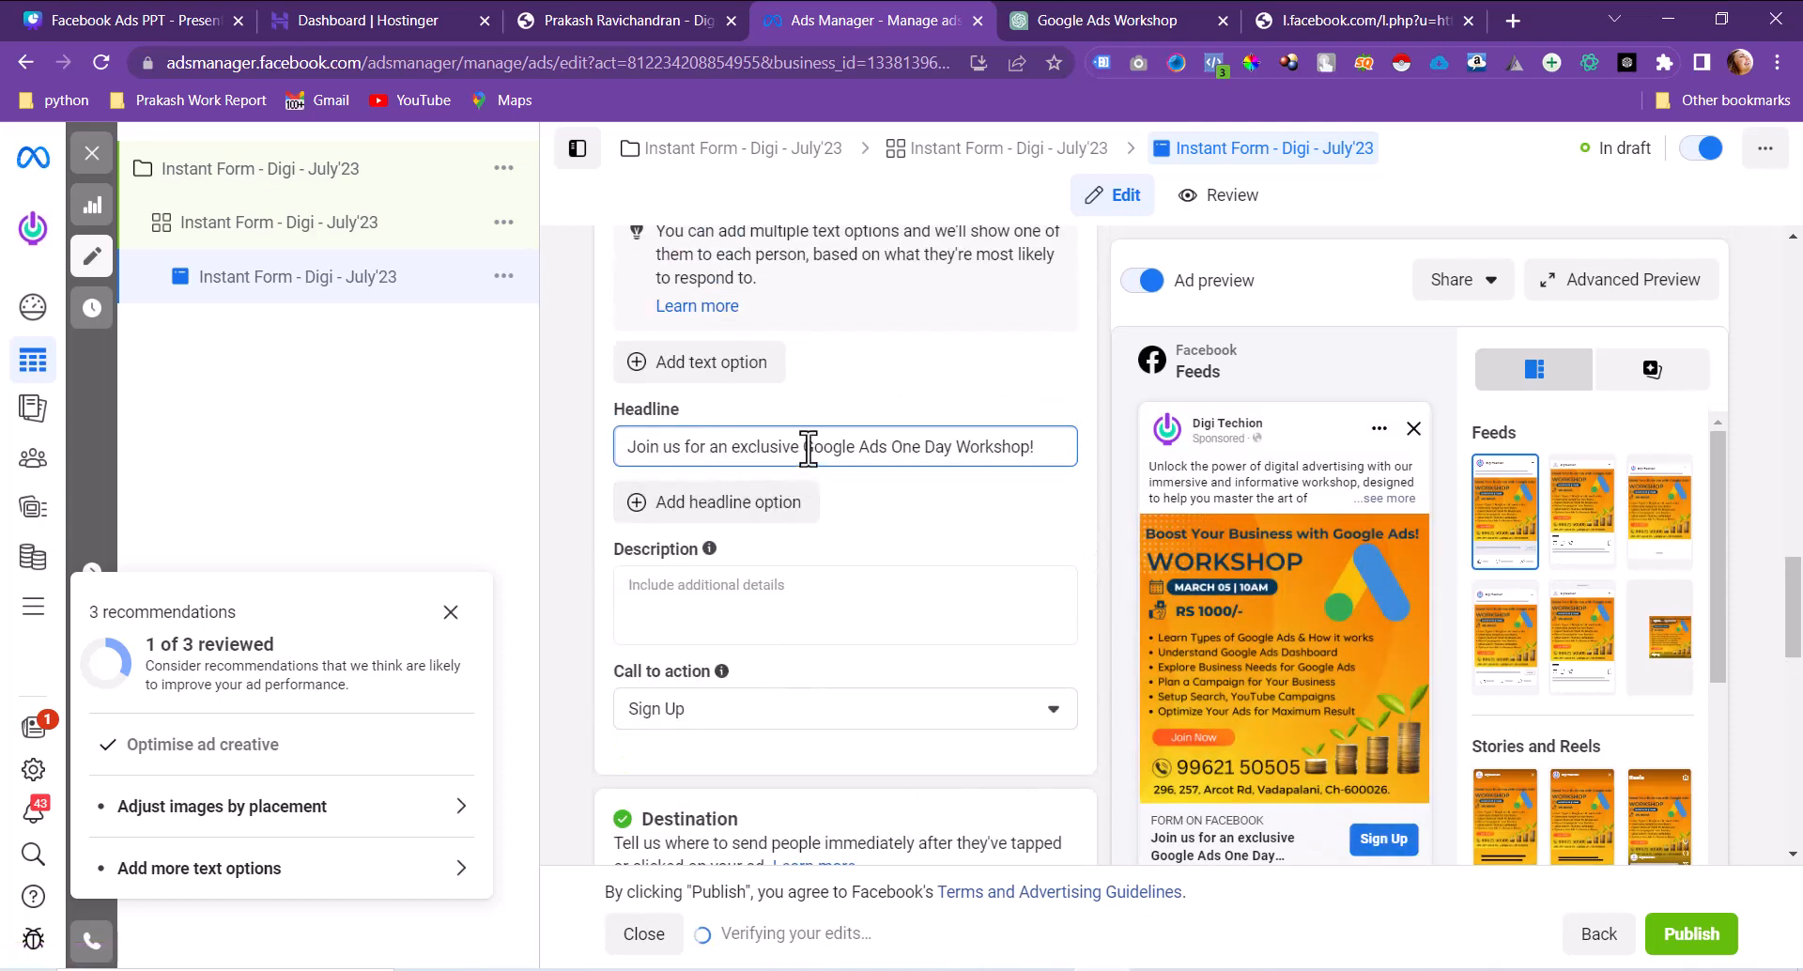
pyautogui.moveTo(802, 447); pyautogui.dragTo(401, 420)
pyautogui.press('BackSpace')
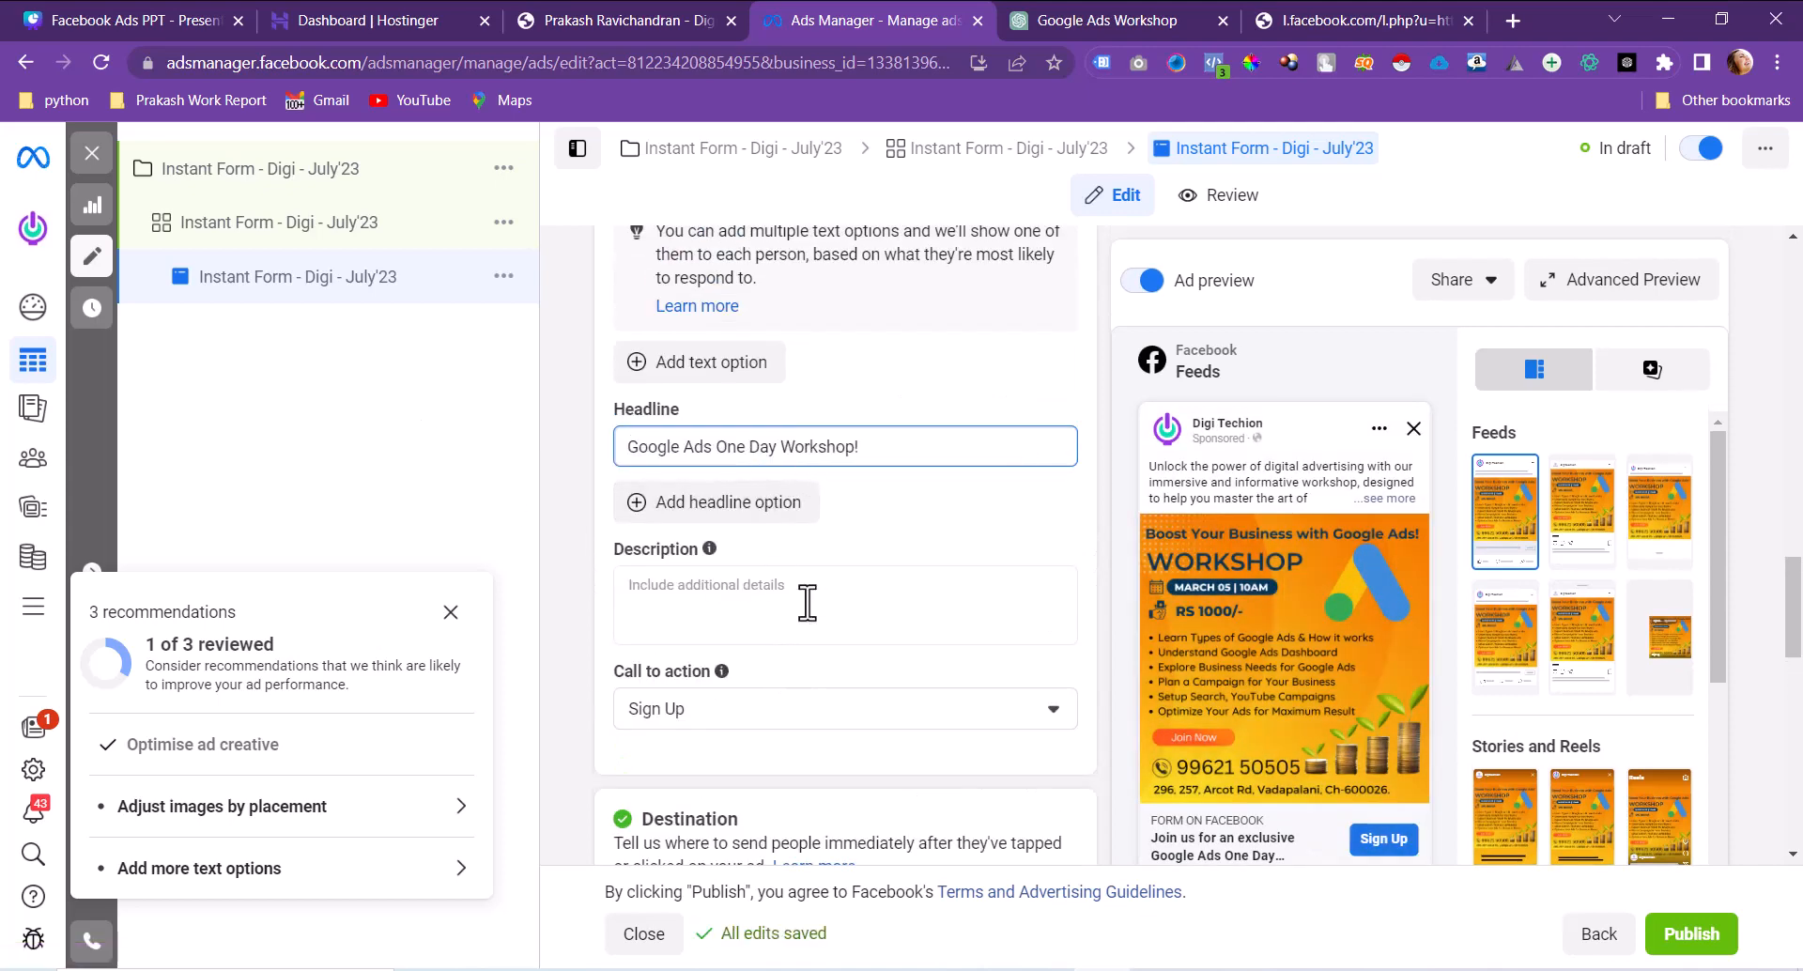
# Step: Change the ad's call to action to Book Now
pyautogui.scroll(-5, 806, 600)
pyautogui.click(962, 367)
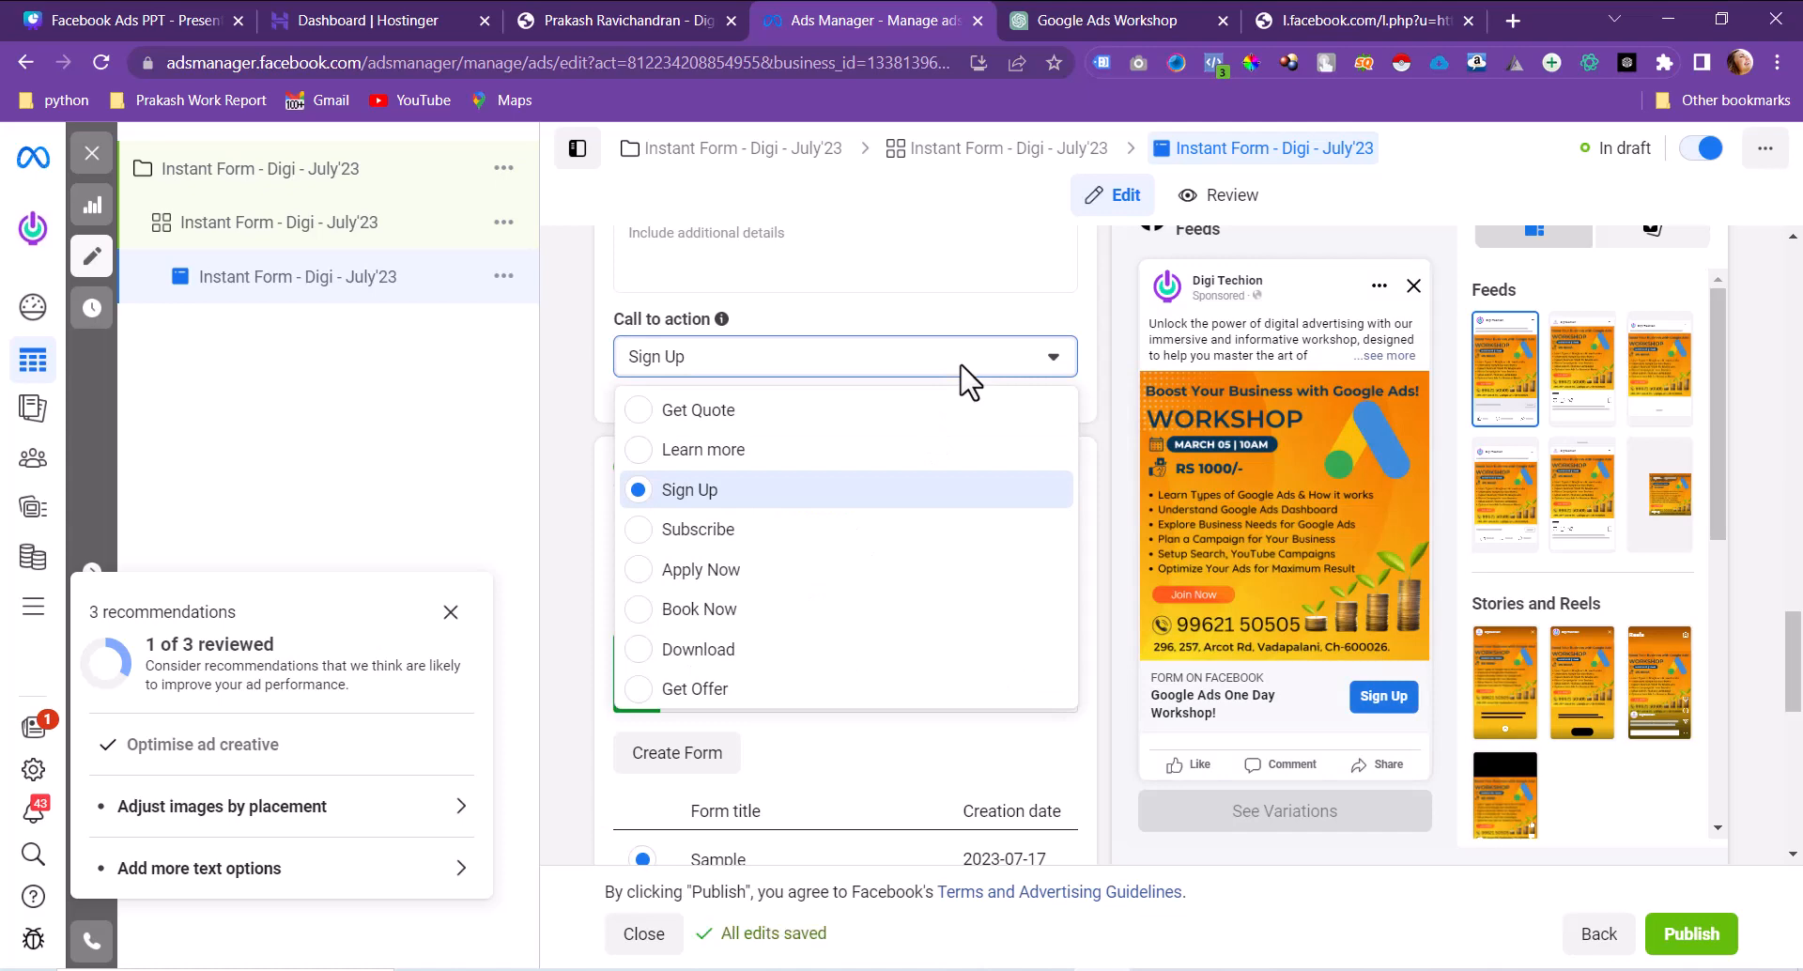
pyautogui.click(762, 610)
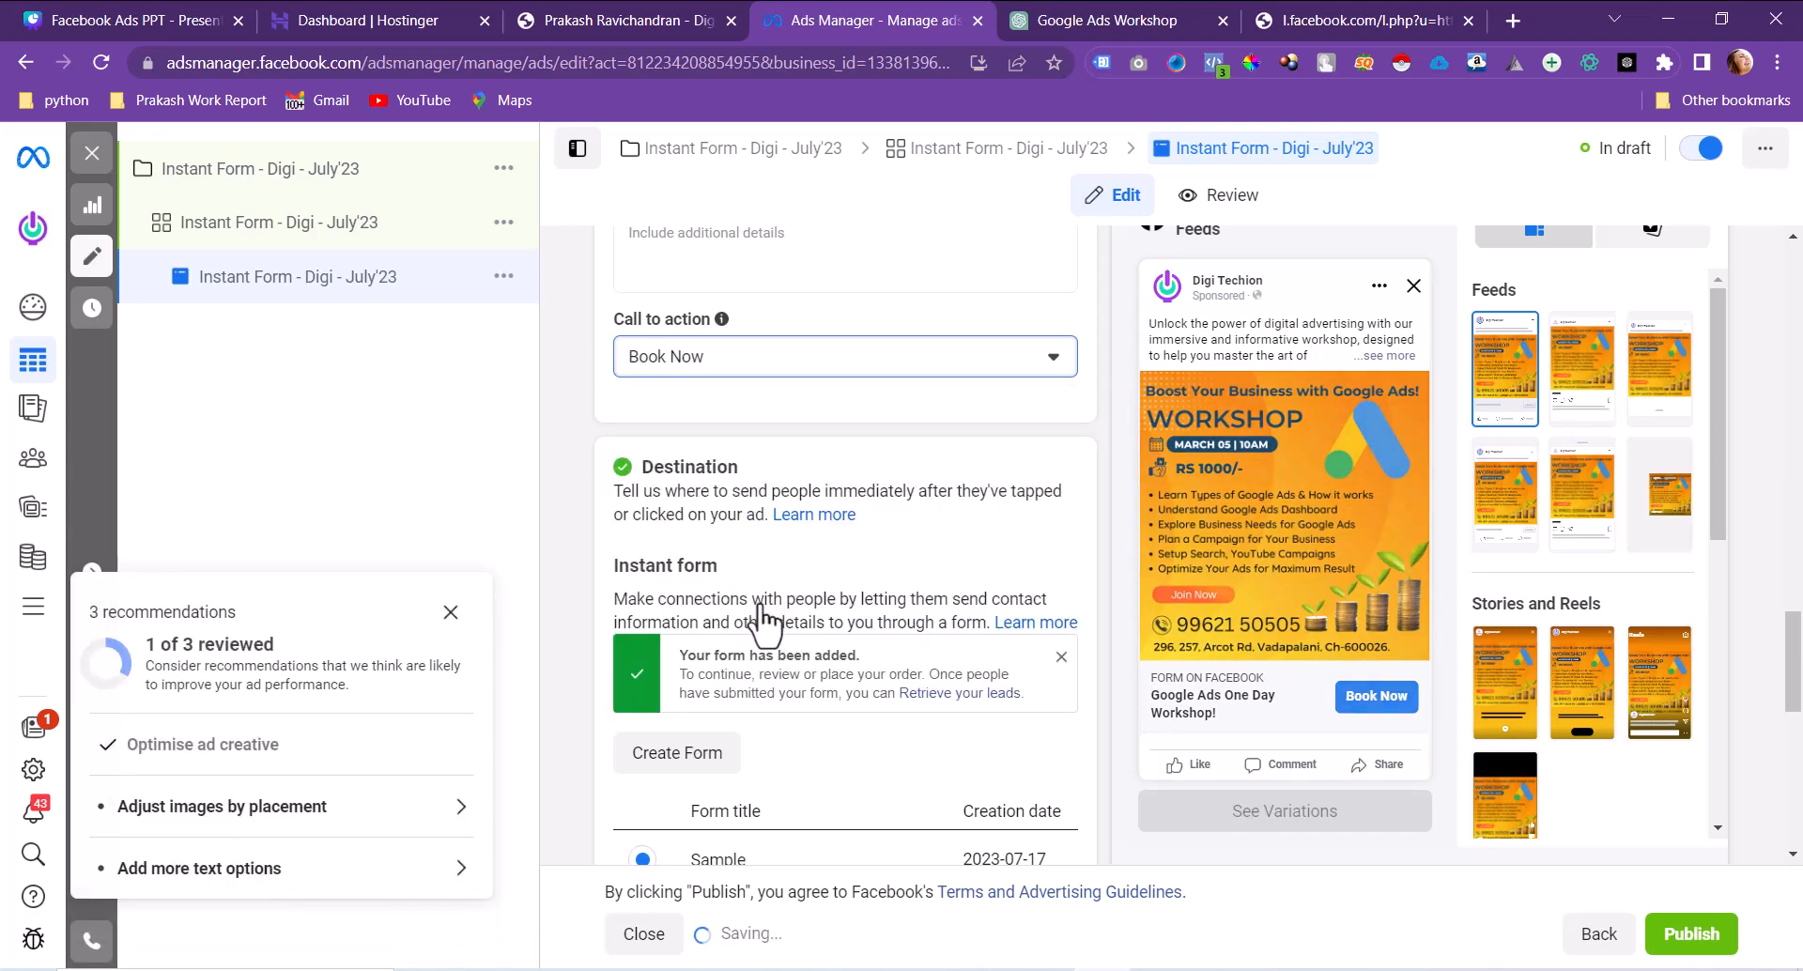
pyautogui.scroll(-5, 1033, 657)
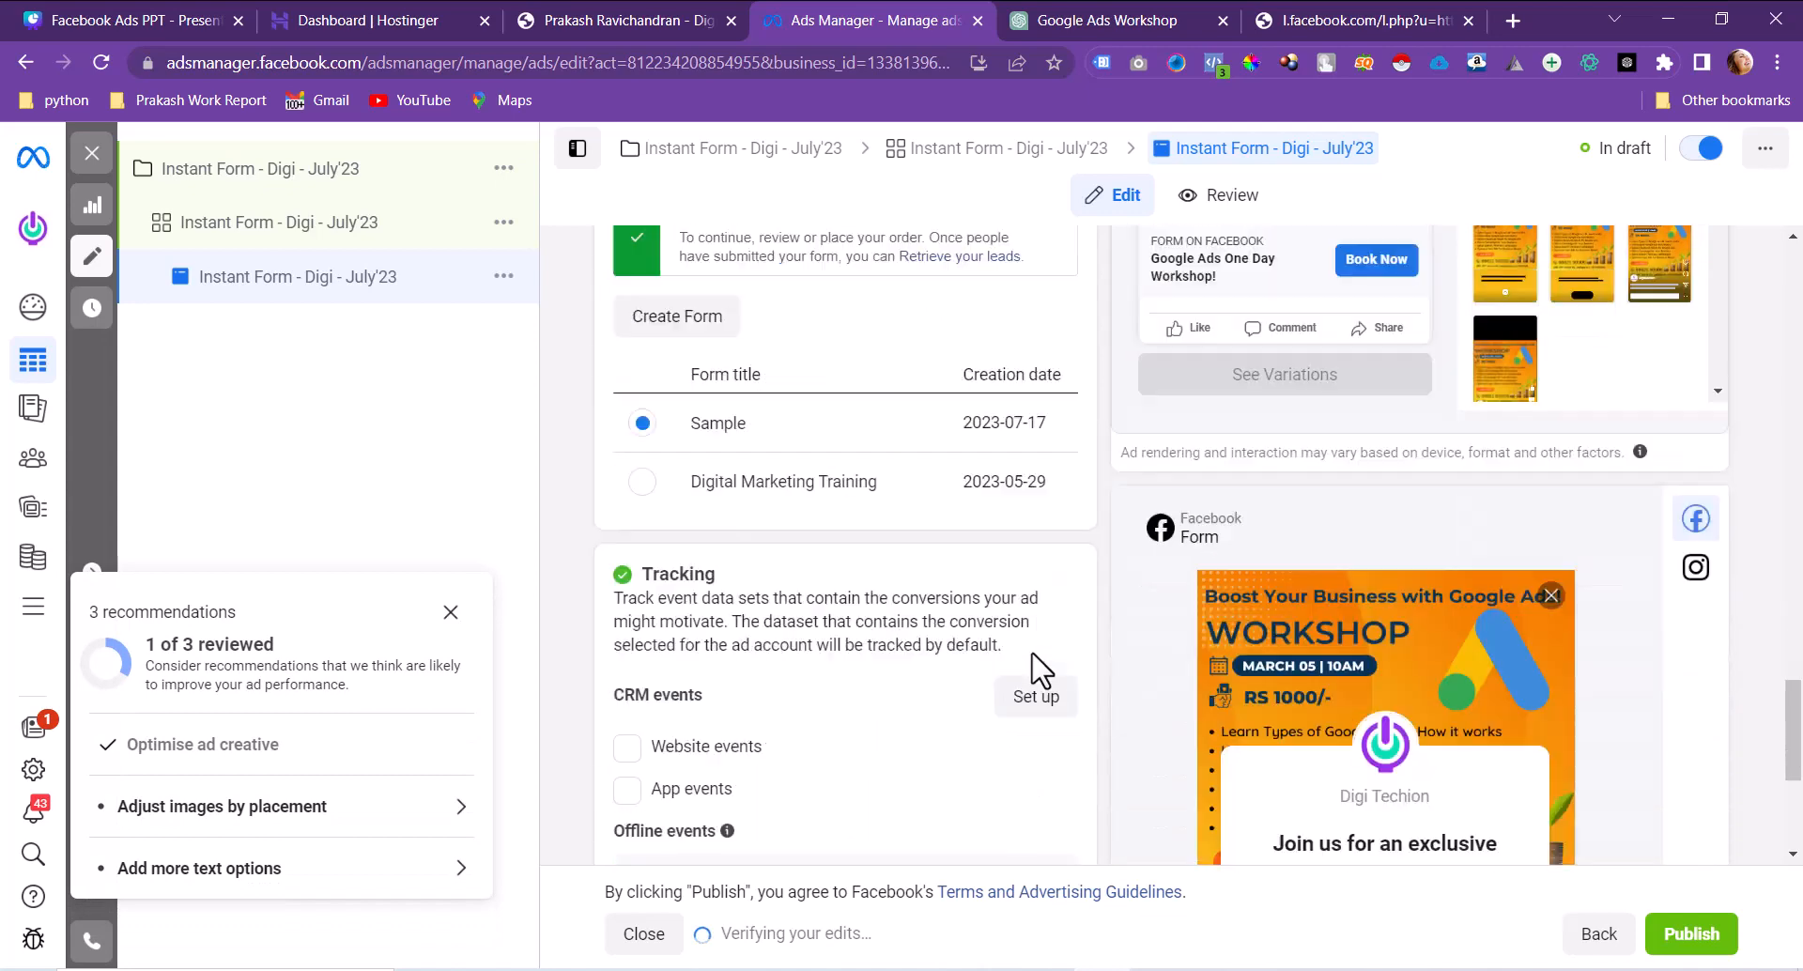
# Step: Publish the Instant Form - Digi - July'23 ad, close the editor and view the campaigns list
pyautogui.click(1676, 943)
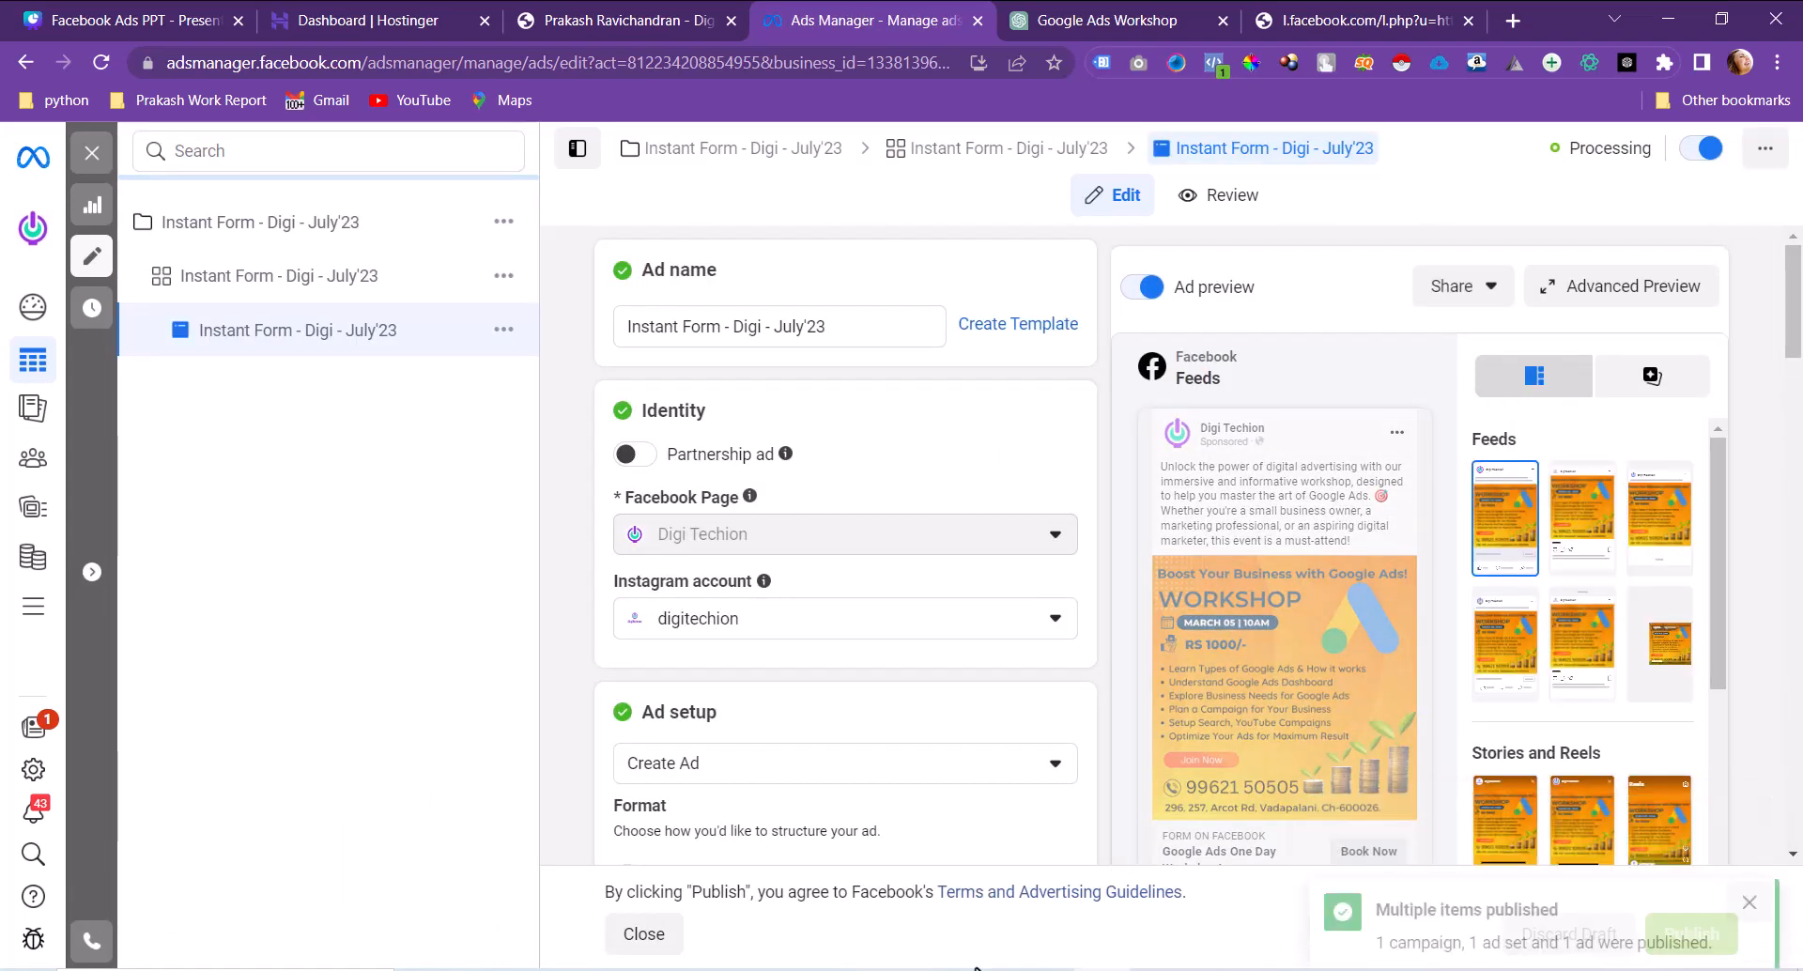
pyautogui.click(639, 935)
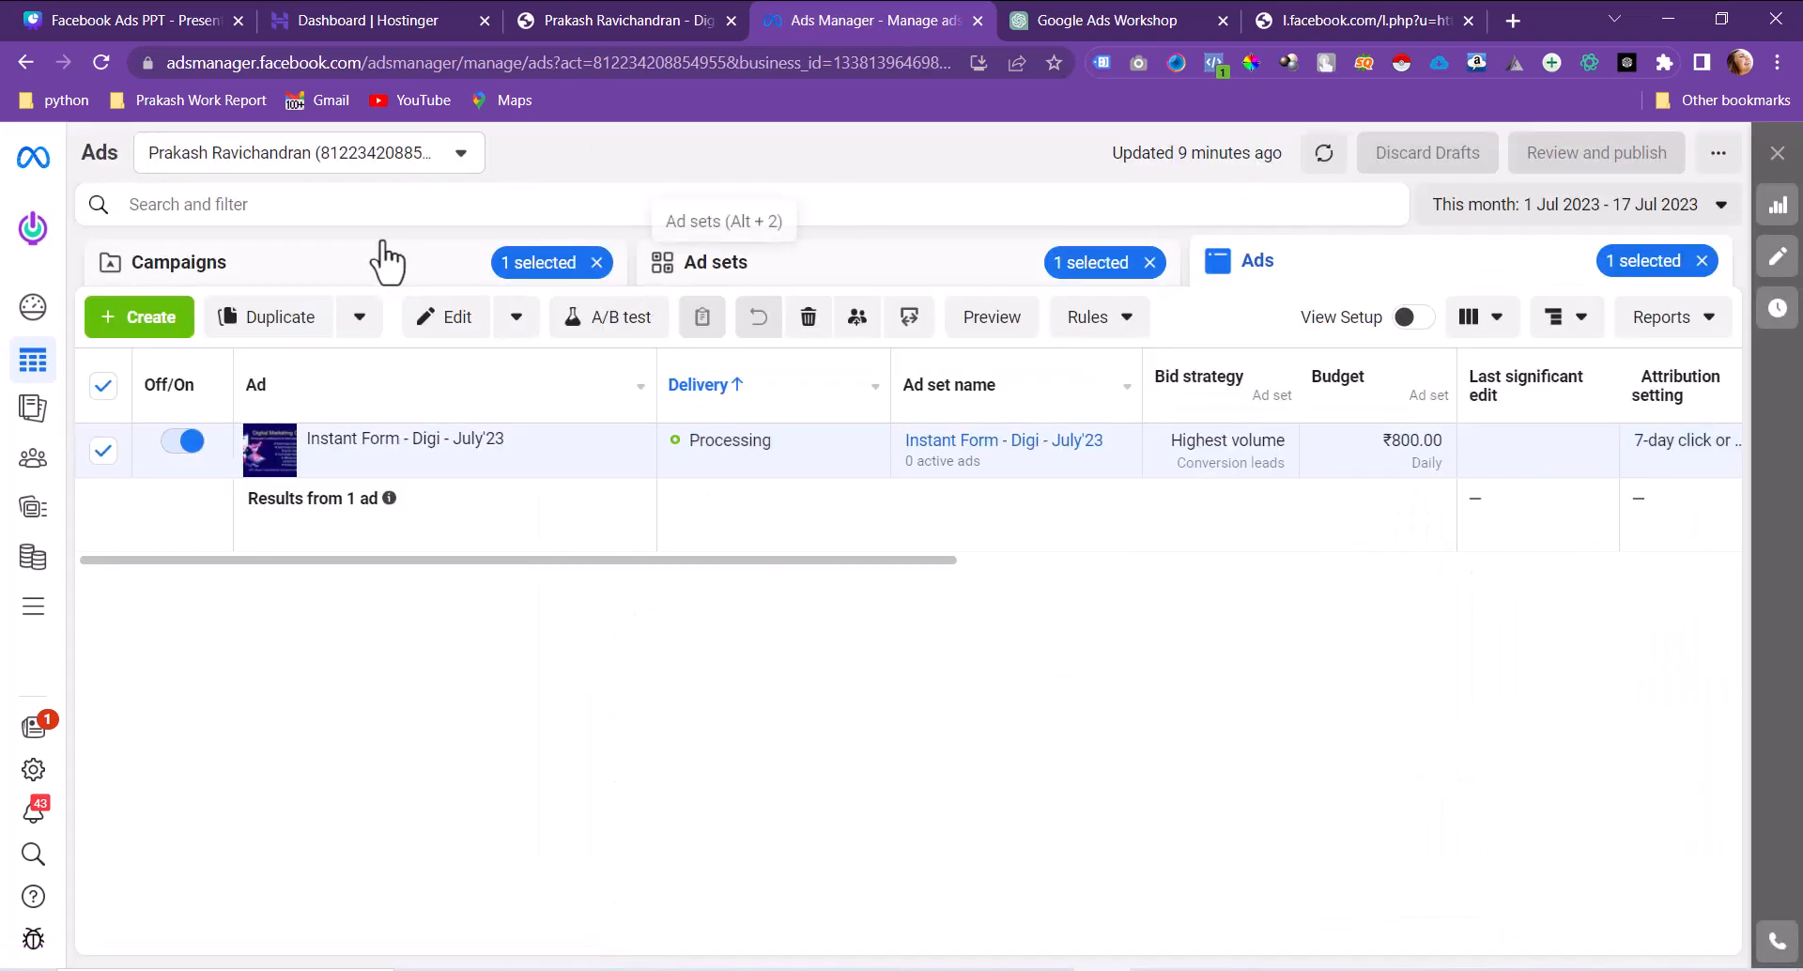
pyautogui.click(386, 255)
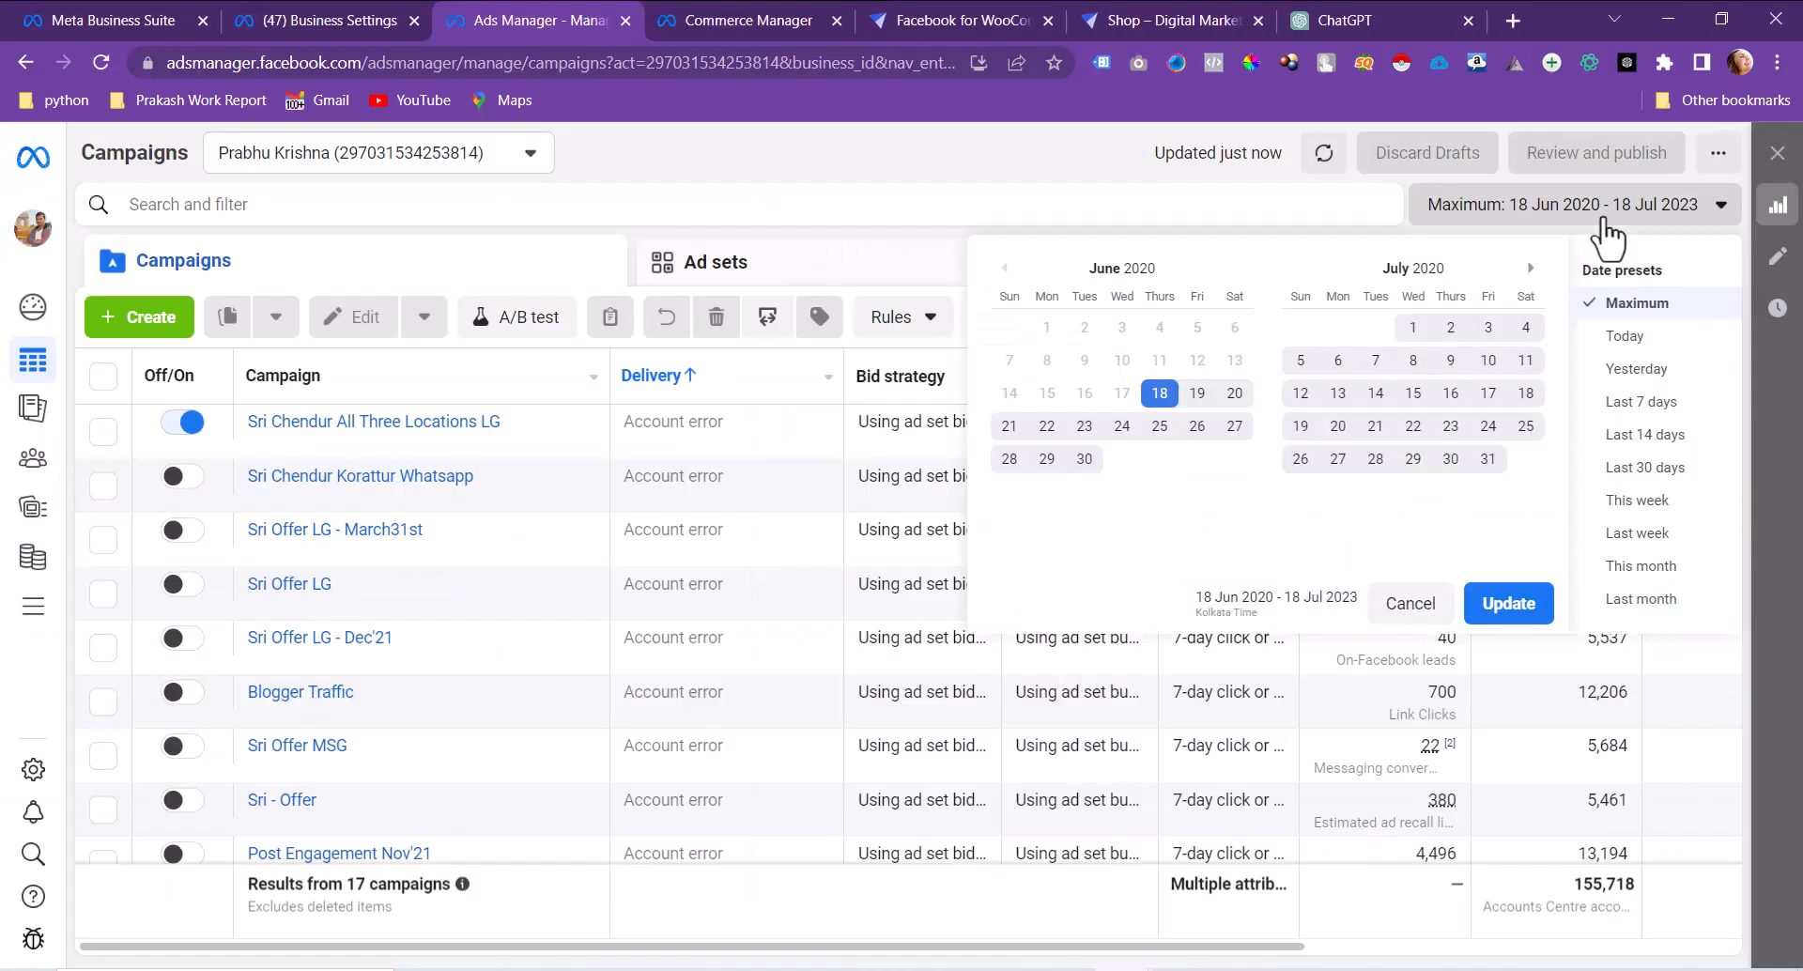
# Step: Set reporting dates to This month (1–18 Jul 2023) and open the Sri Chendur All Three Locations LG campaign
pyautogui.click(1641, 566)
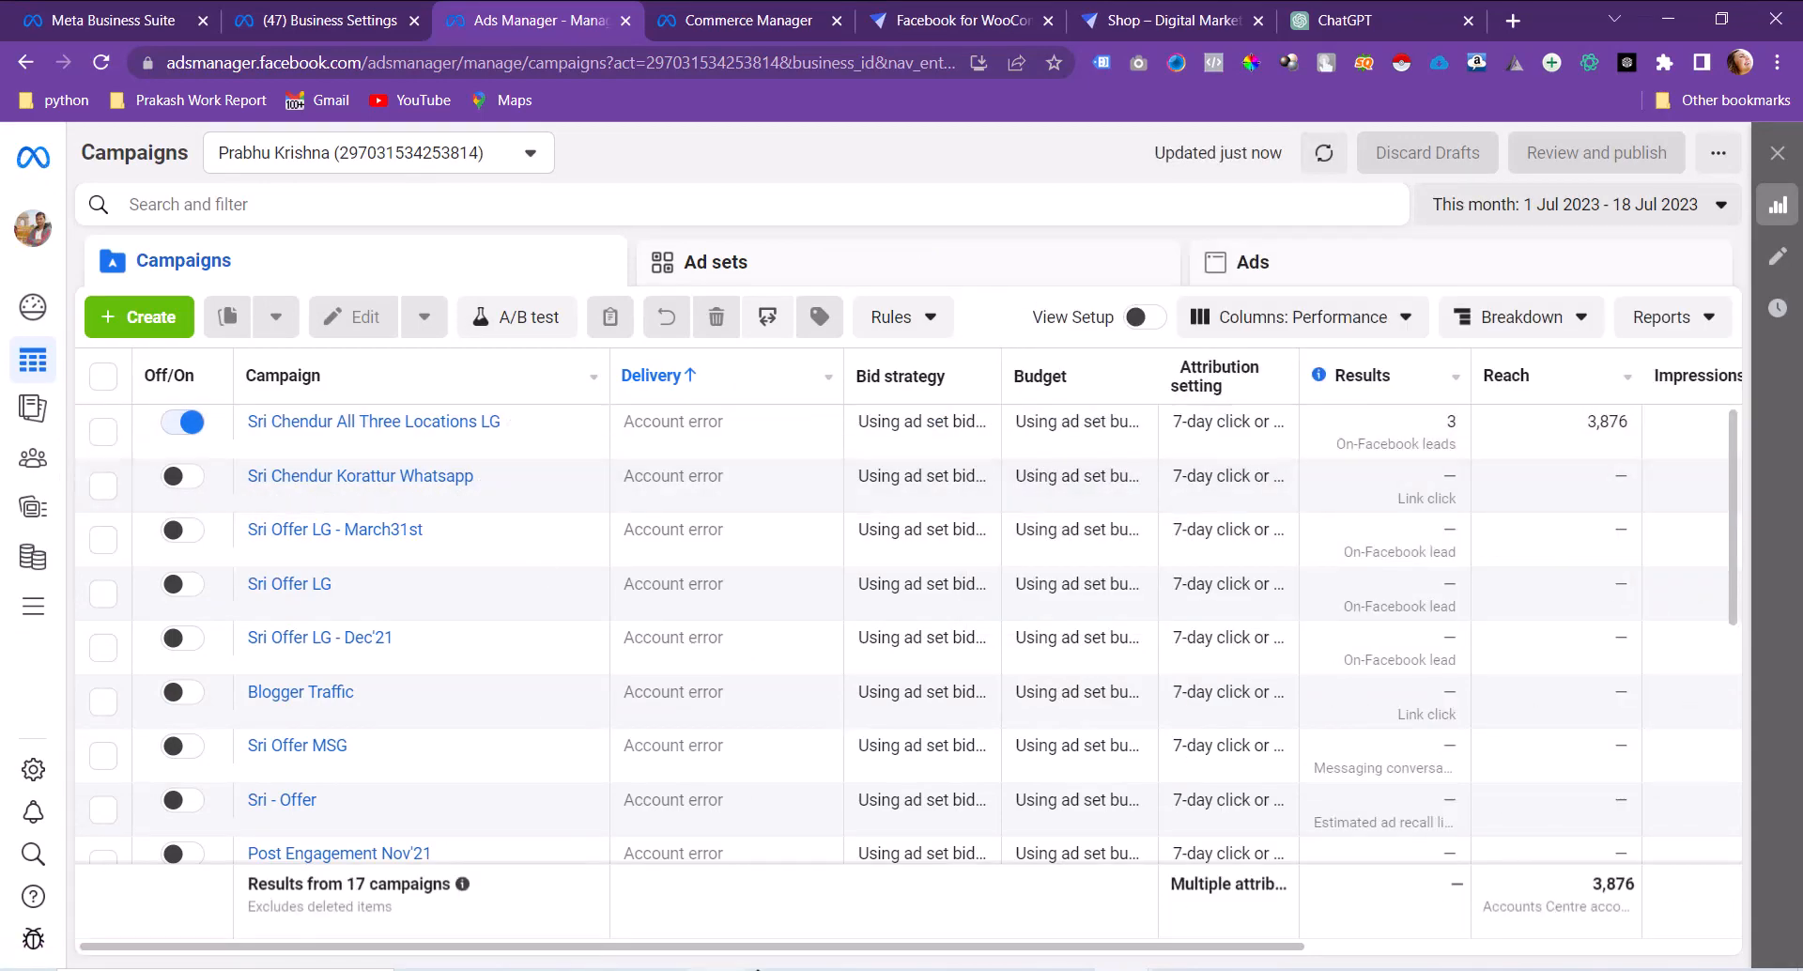
pyautogui.moveTo(774, 947); pyautogui.dragTo(1013, 947)
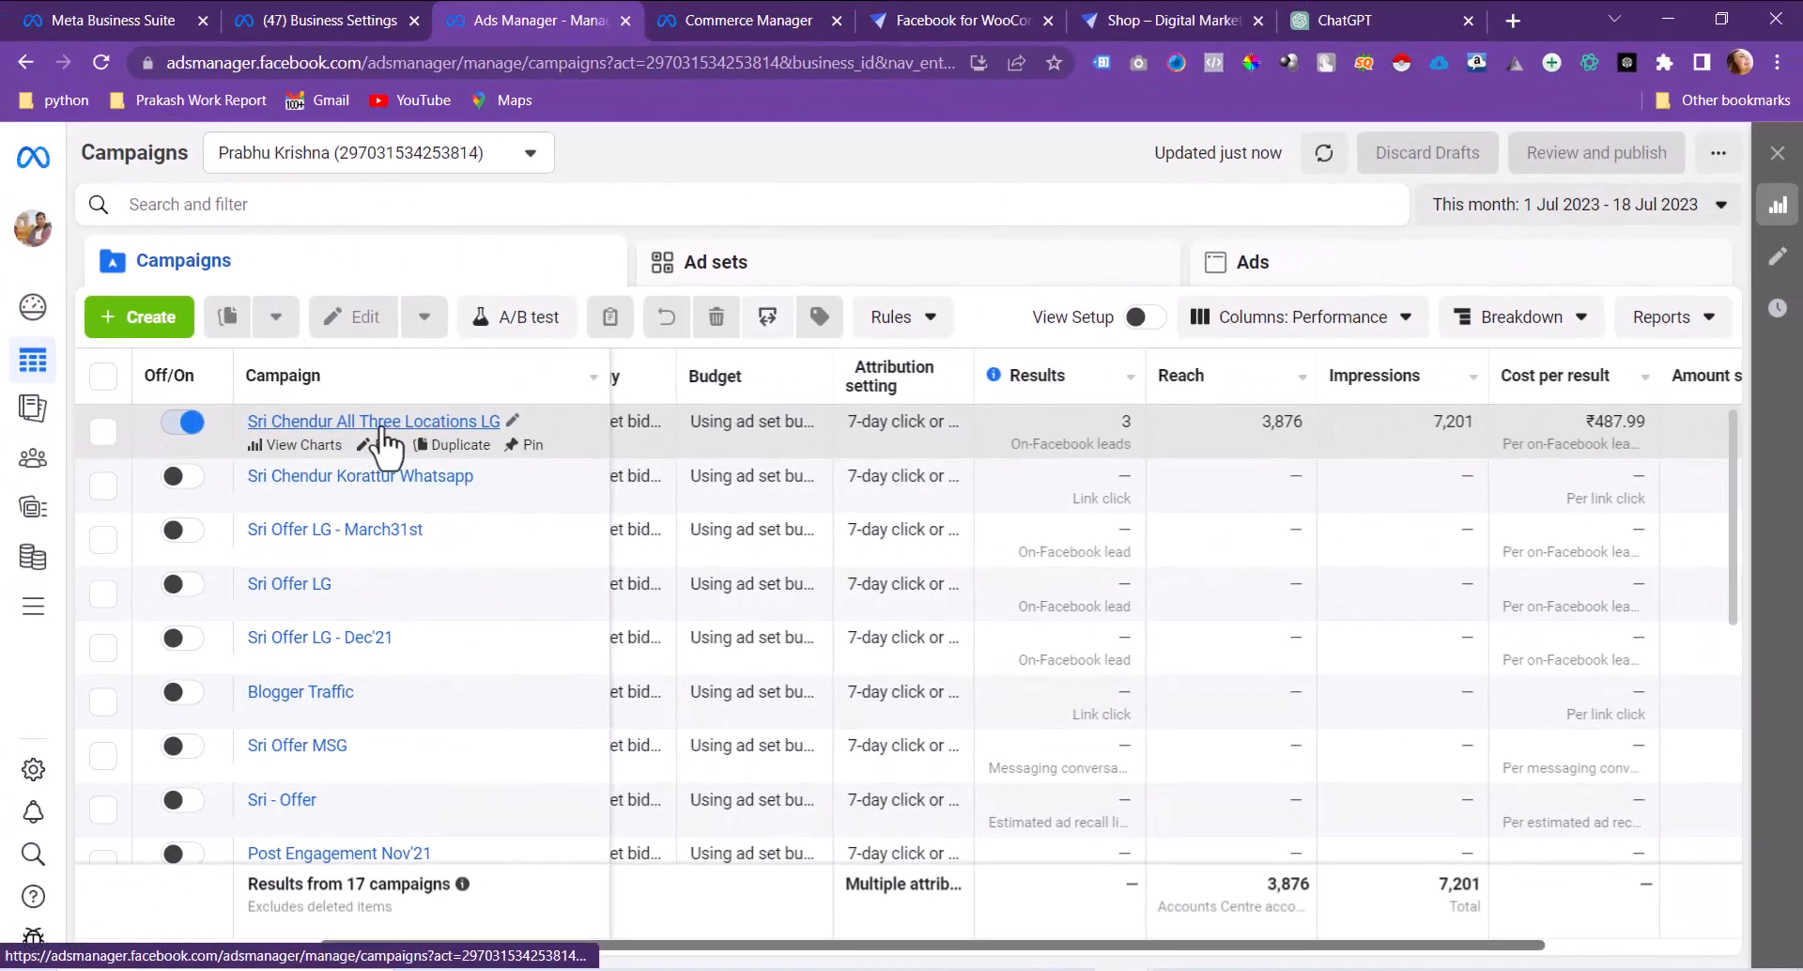
pyautogui.click(382, 428)
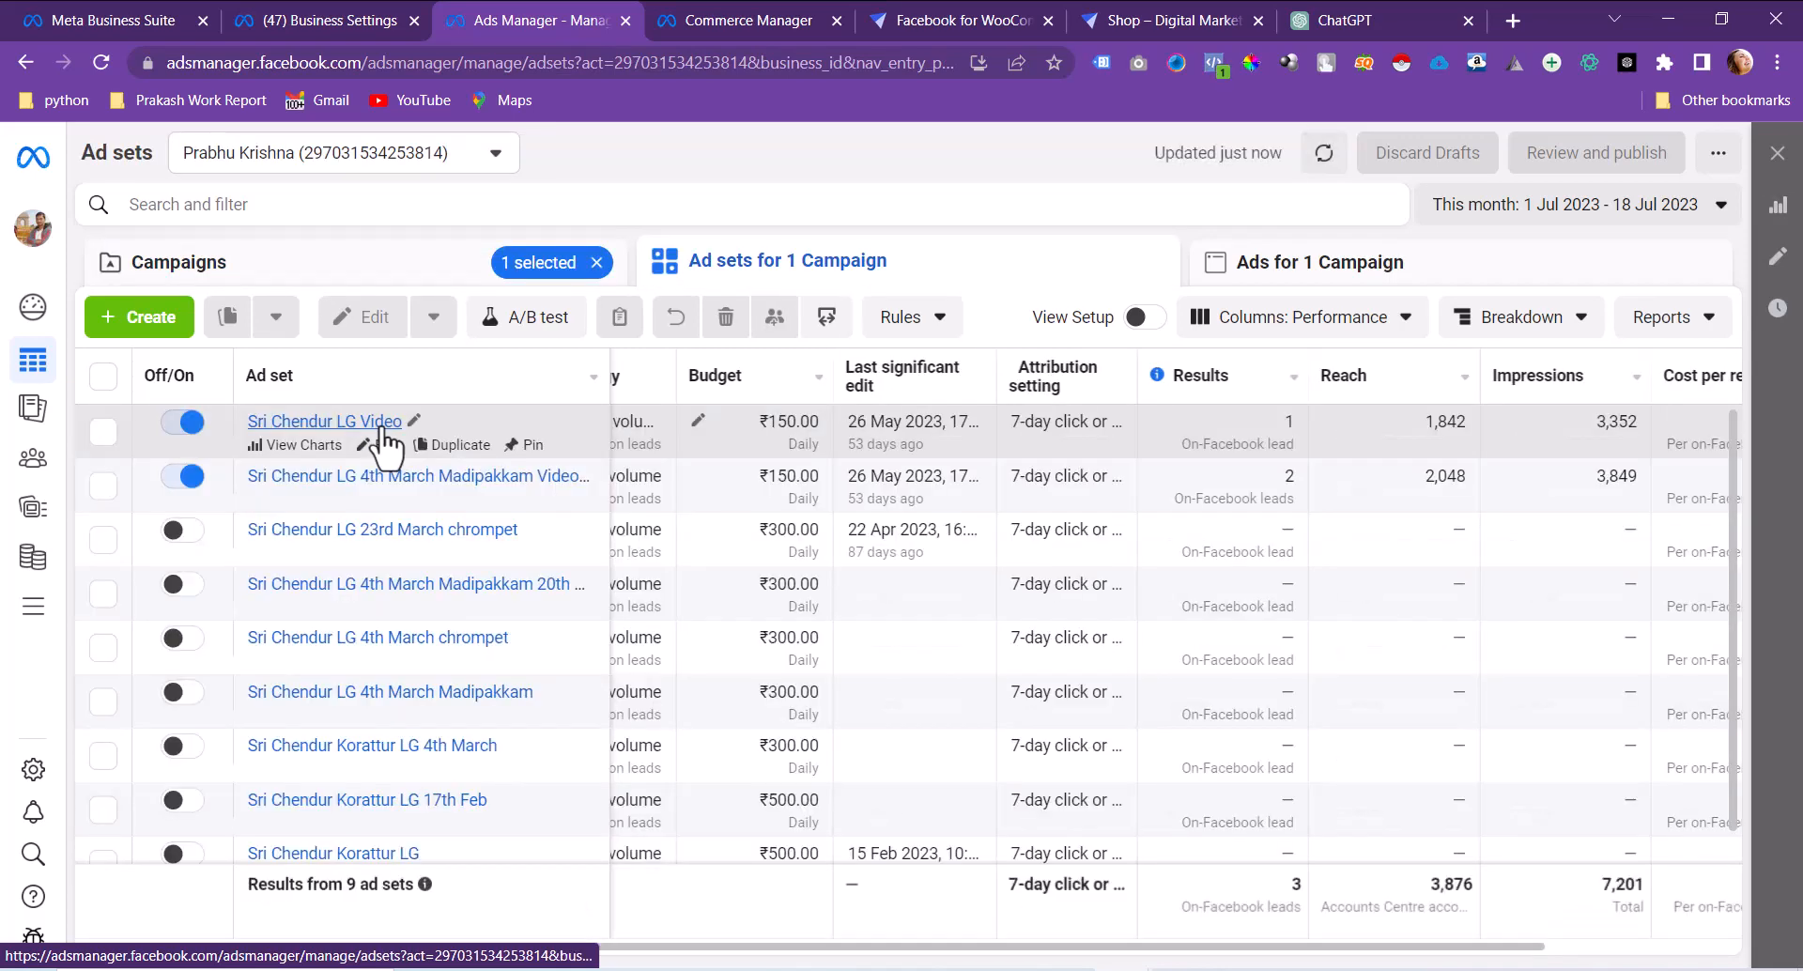
# Step: Try the CSV lead download for Sri Chendur Chrompet LG 1, cancel the empty file, return to ad sets
pyautogui.click(325, 425)
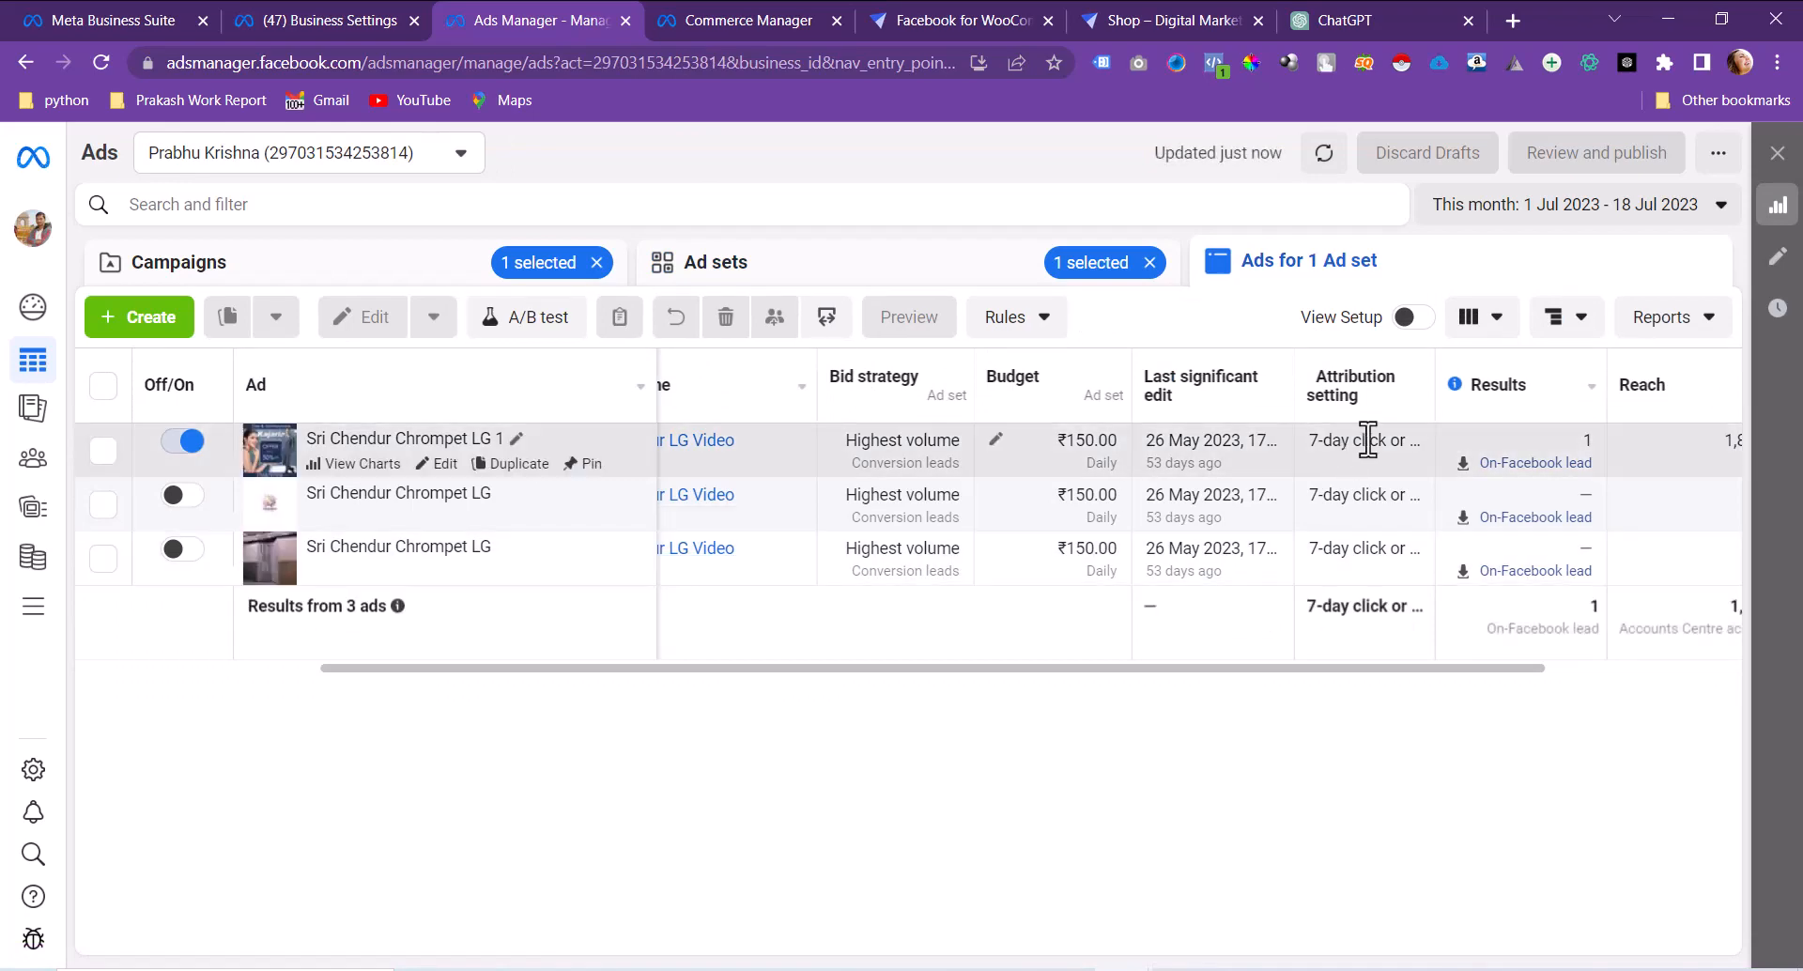
pyautogui.click(1524, 473)
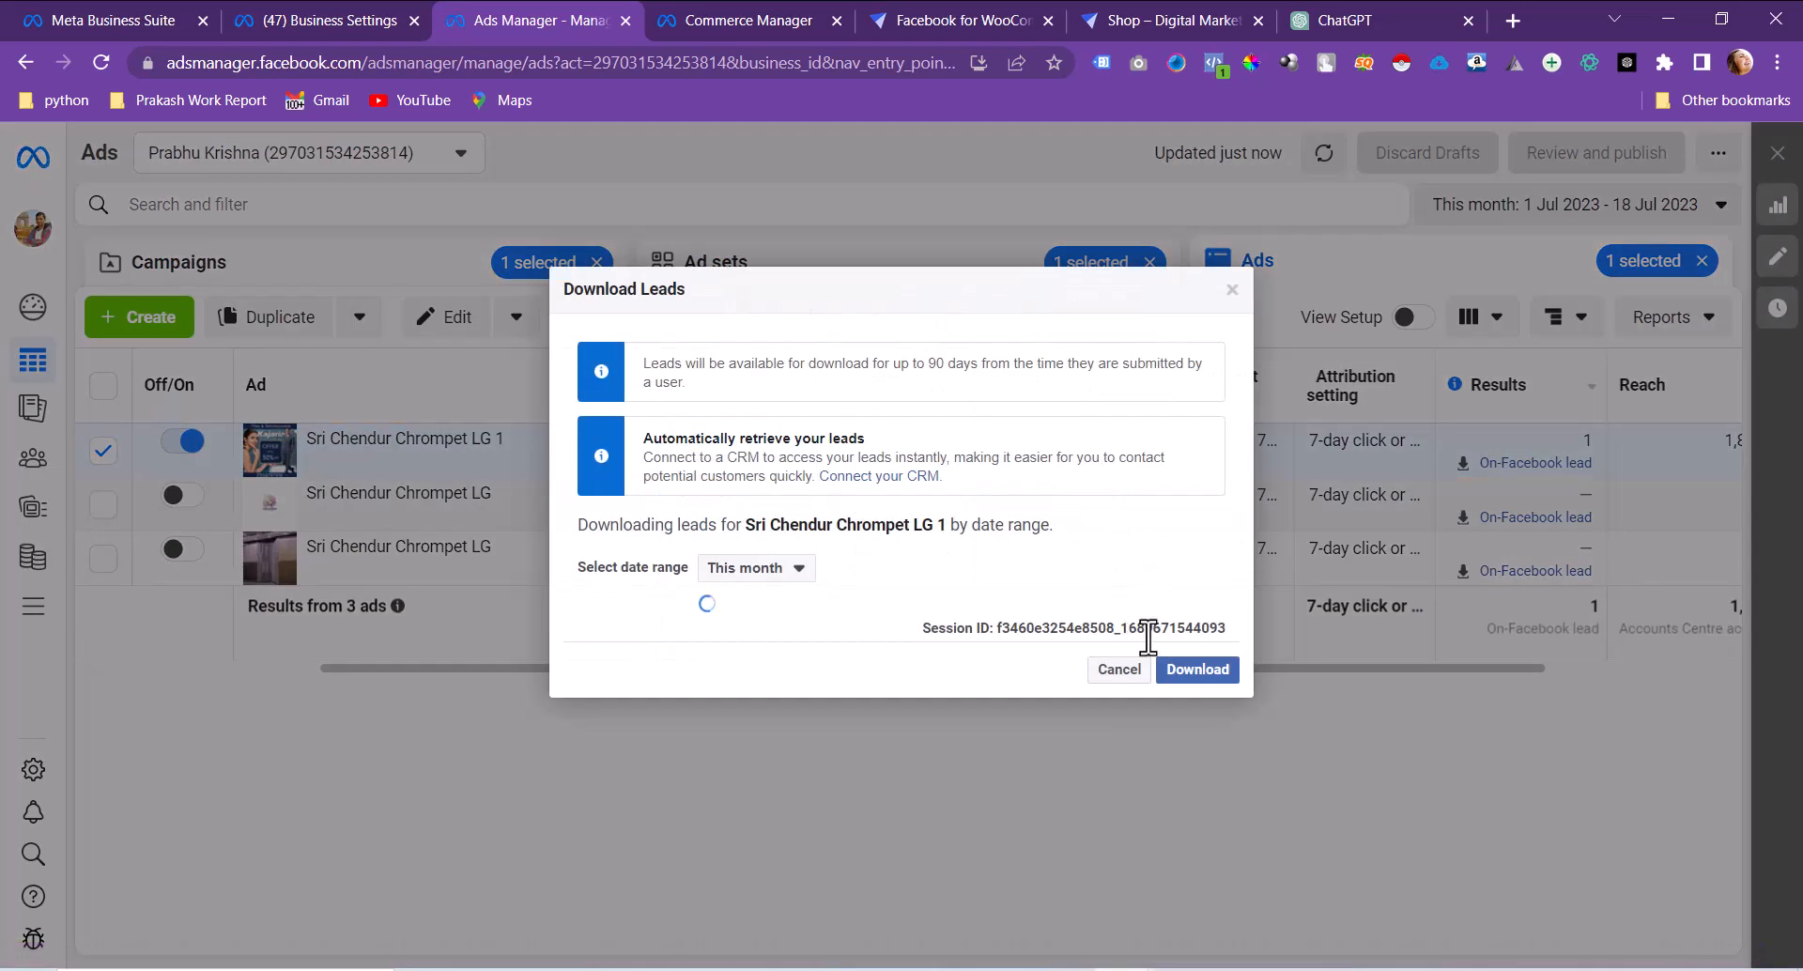
pyautogui.click(1197, 669)
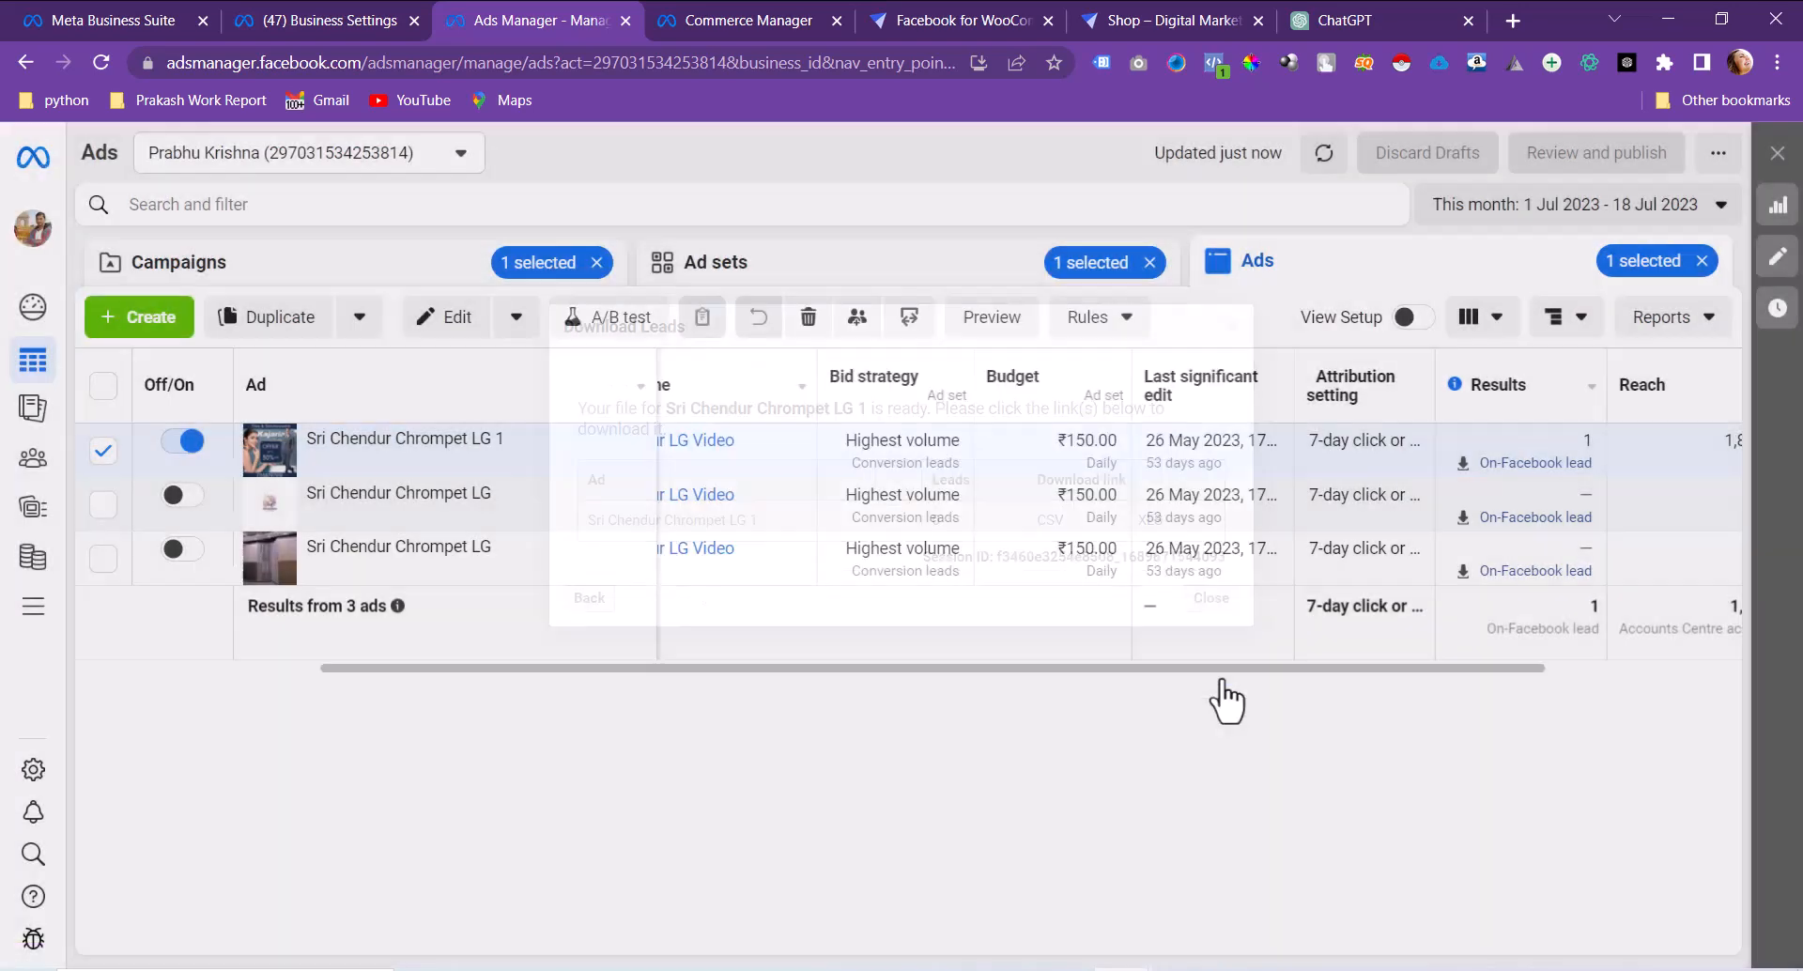
pyautogui.click(1054, 533)
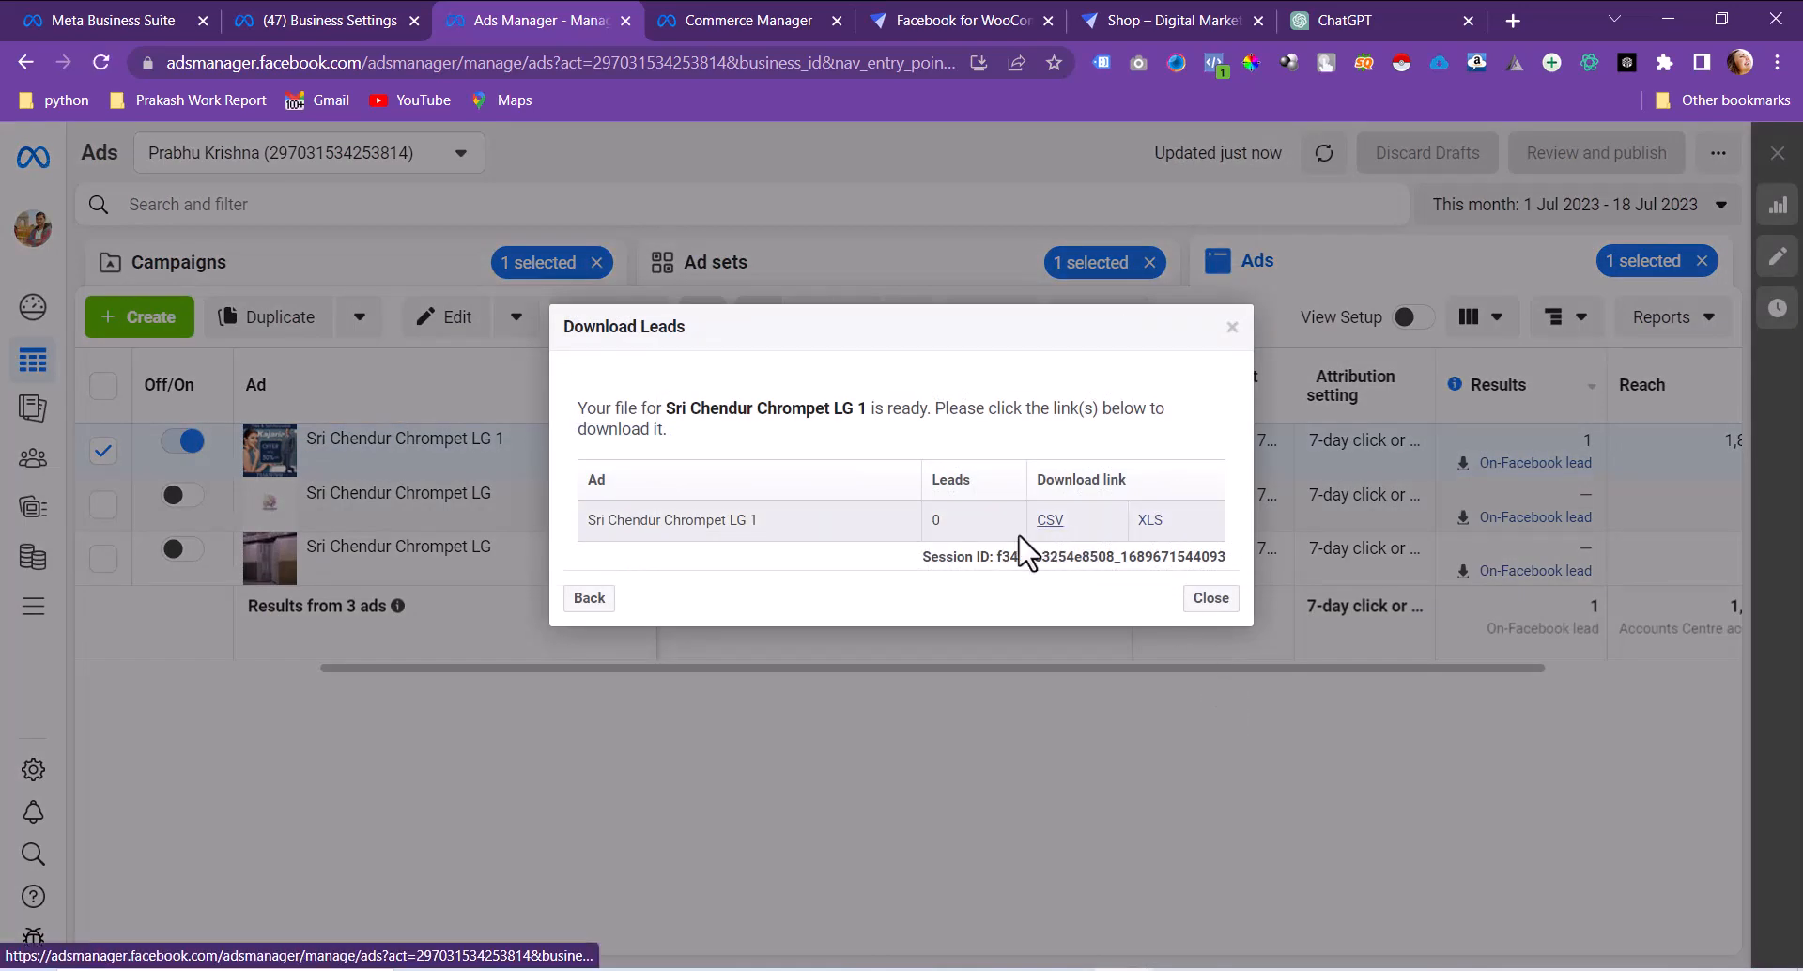
pyautogui.click(1500, 726)
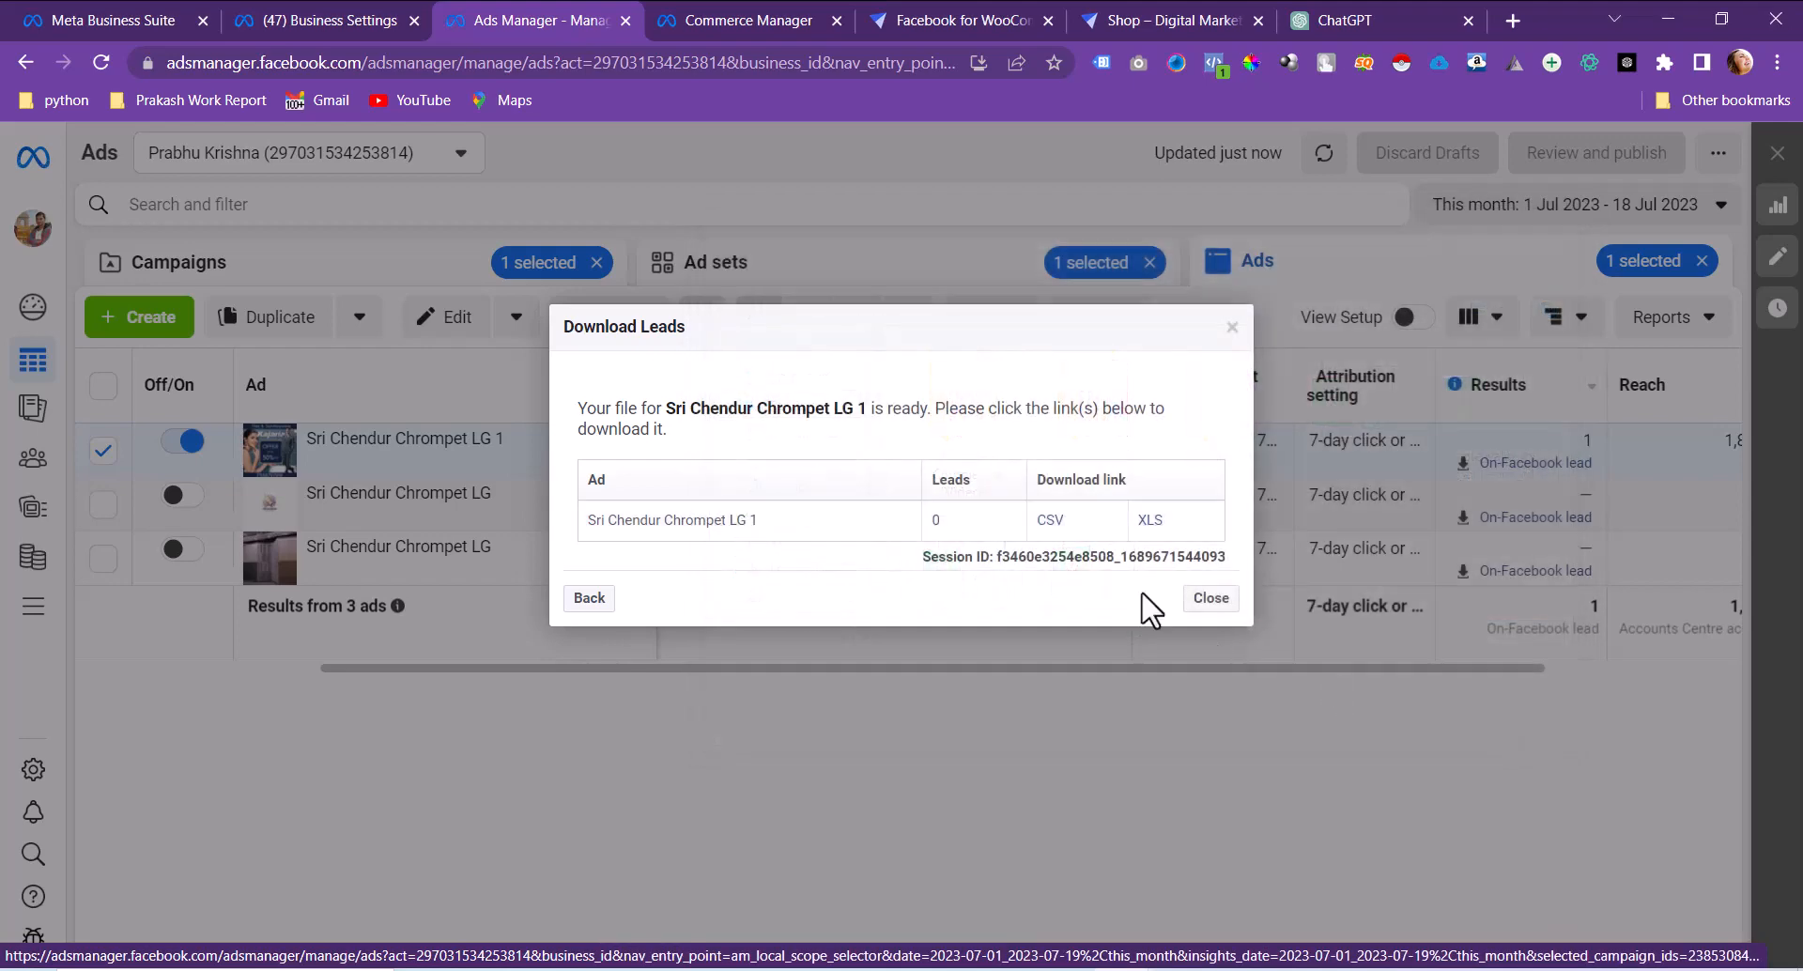
pyautogui.click(1202, 610)
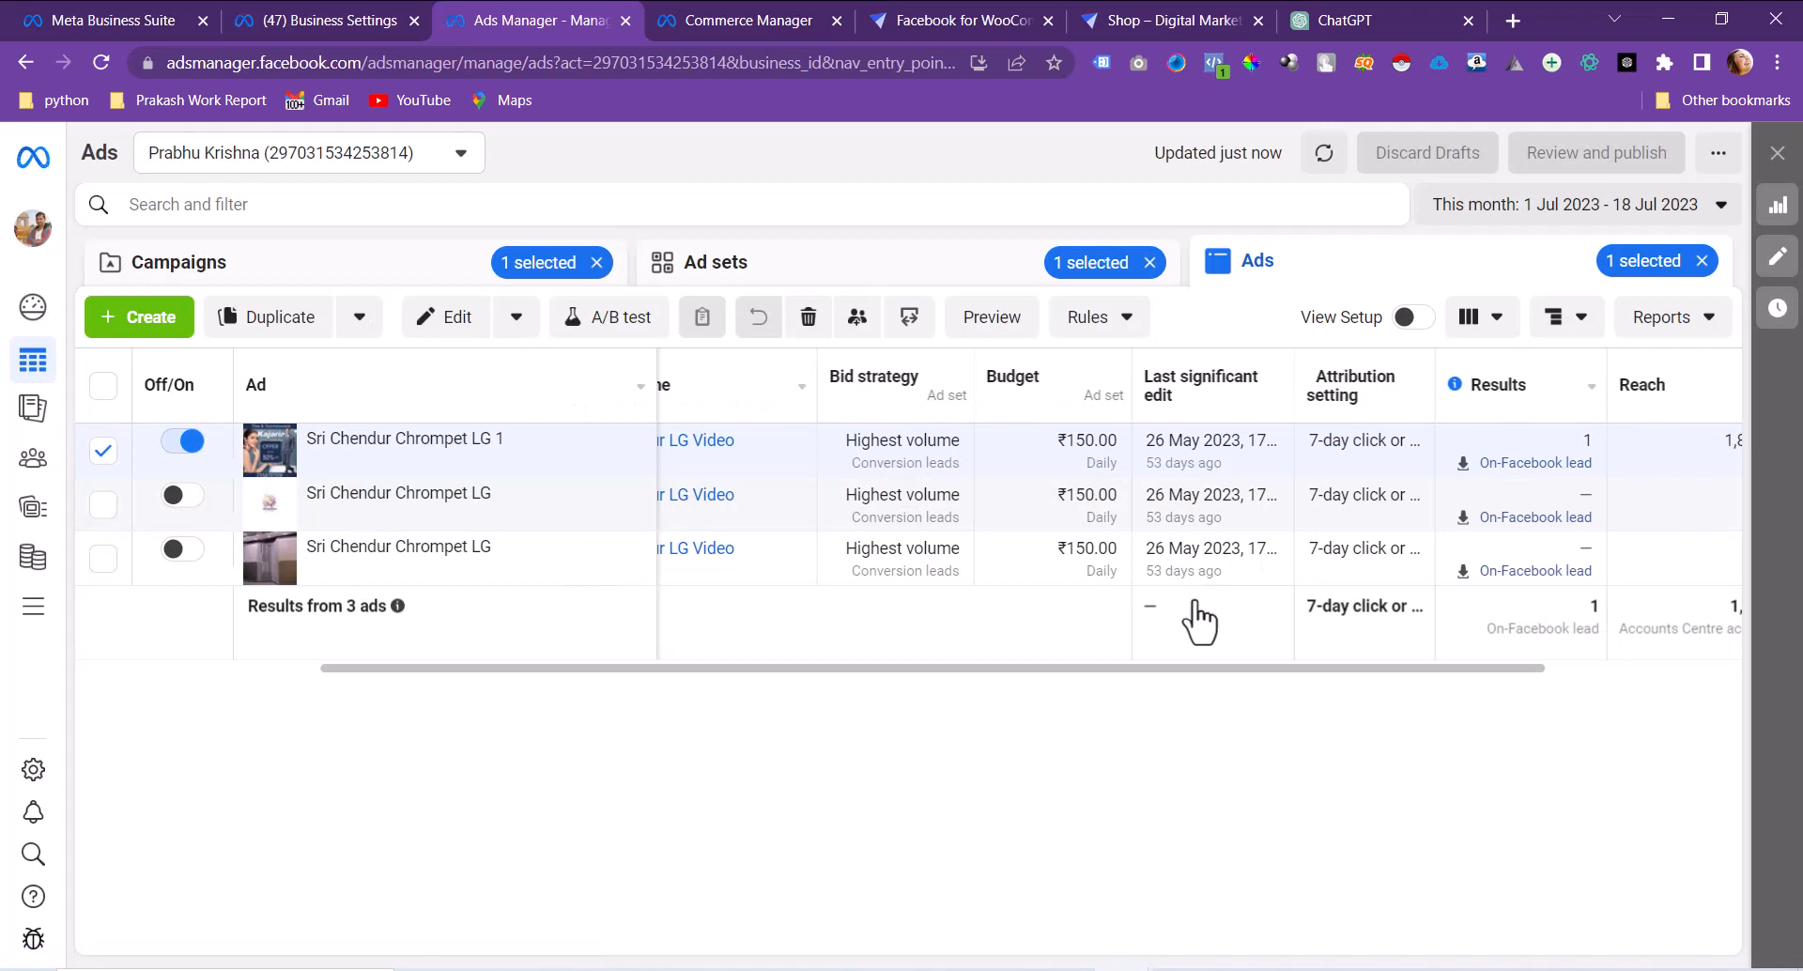
pyautogui.click(953, 275)
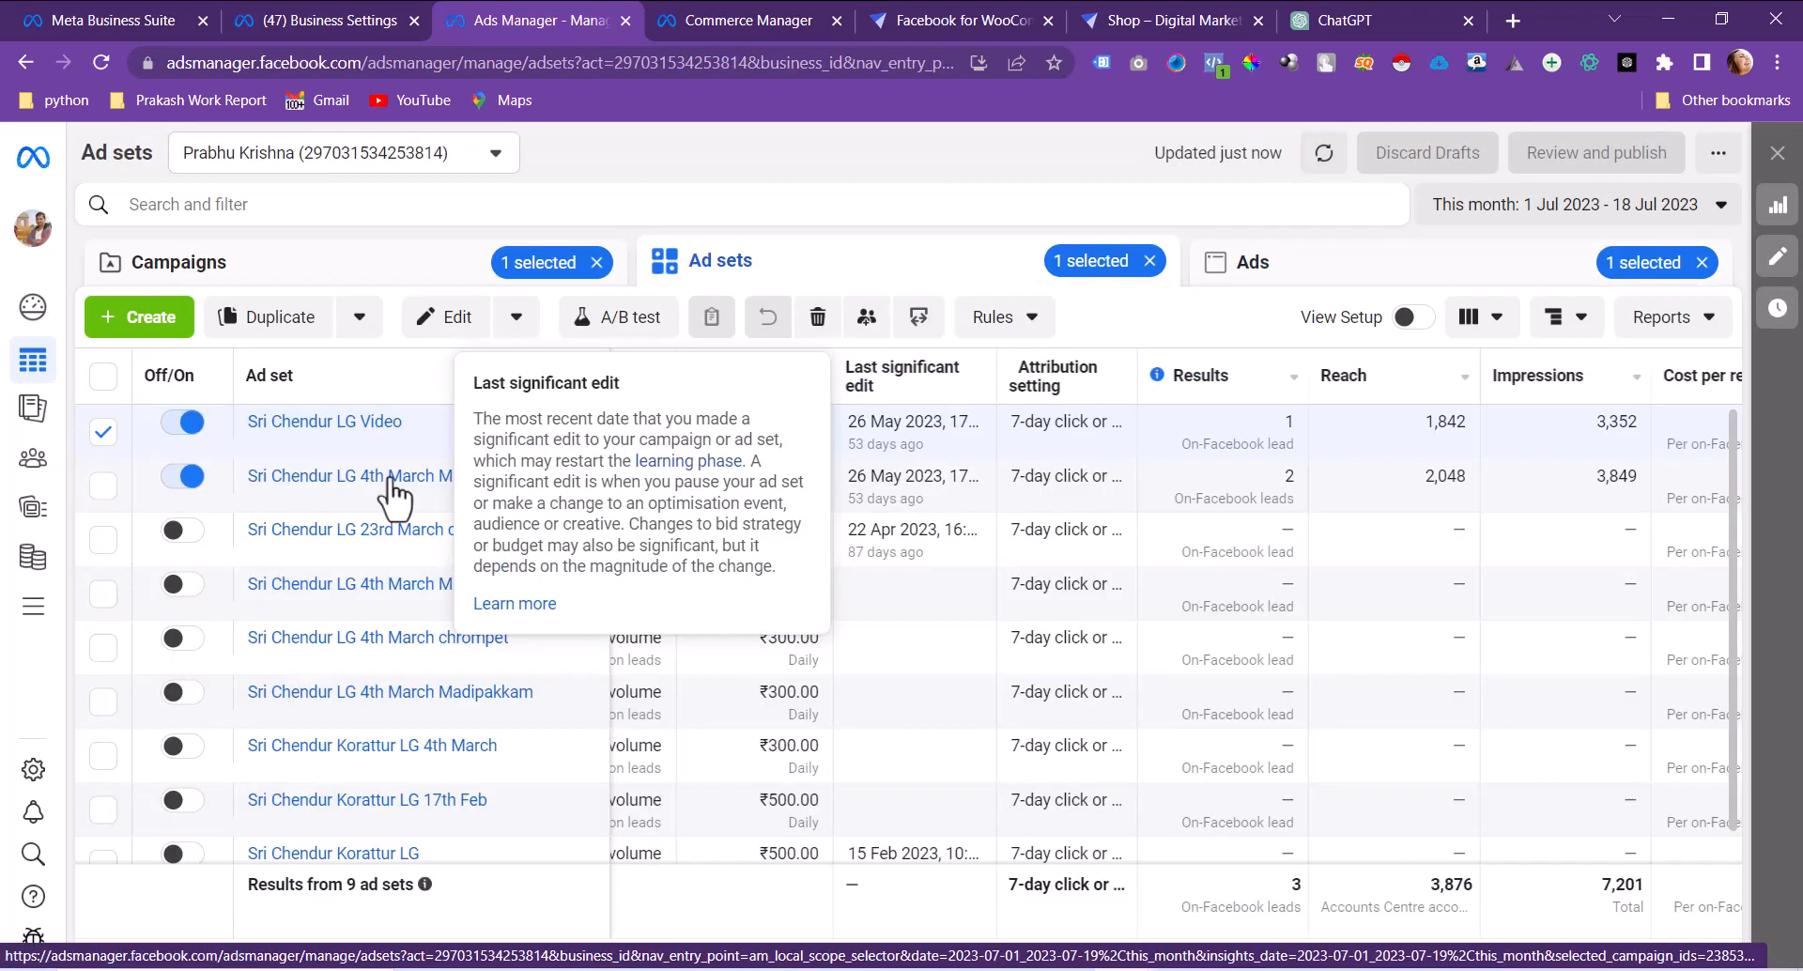
# Step: Download the Sri Chendur Madipakkam LG 1 ad's 16 leads as CSV to the Desktop and open it
pyautogui.click(355, 475)
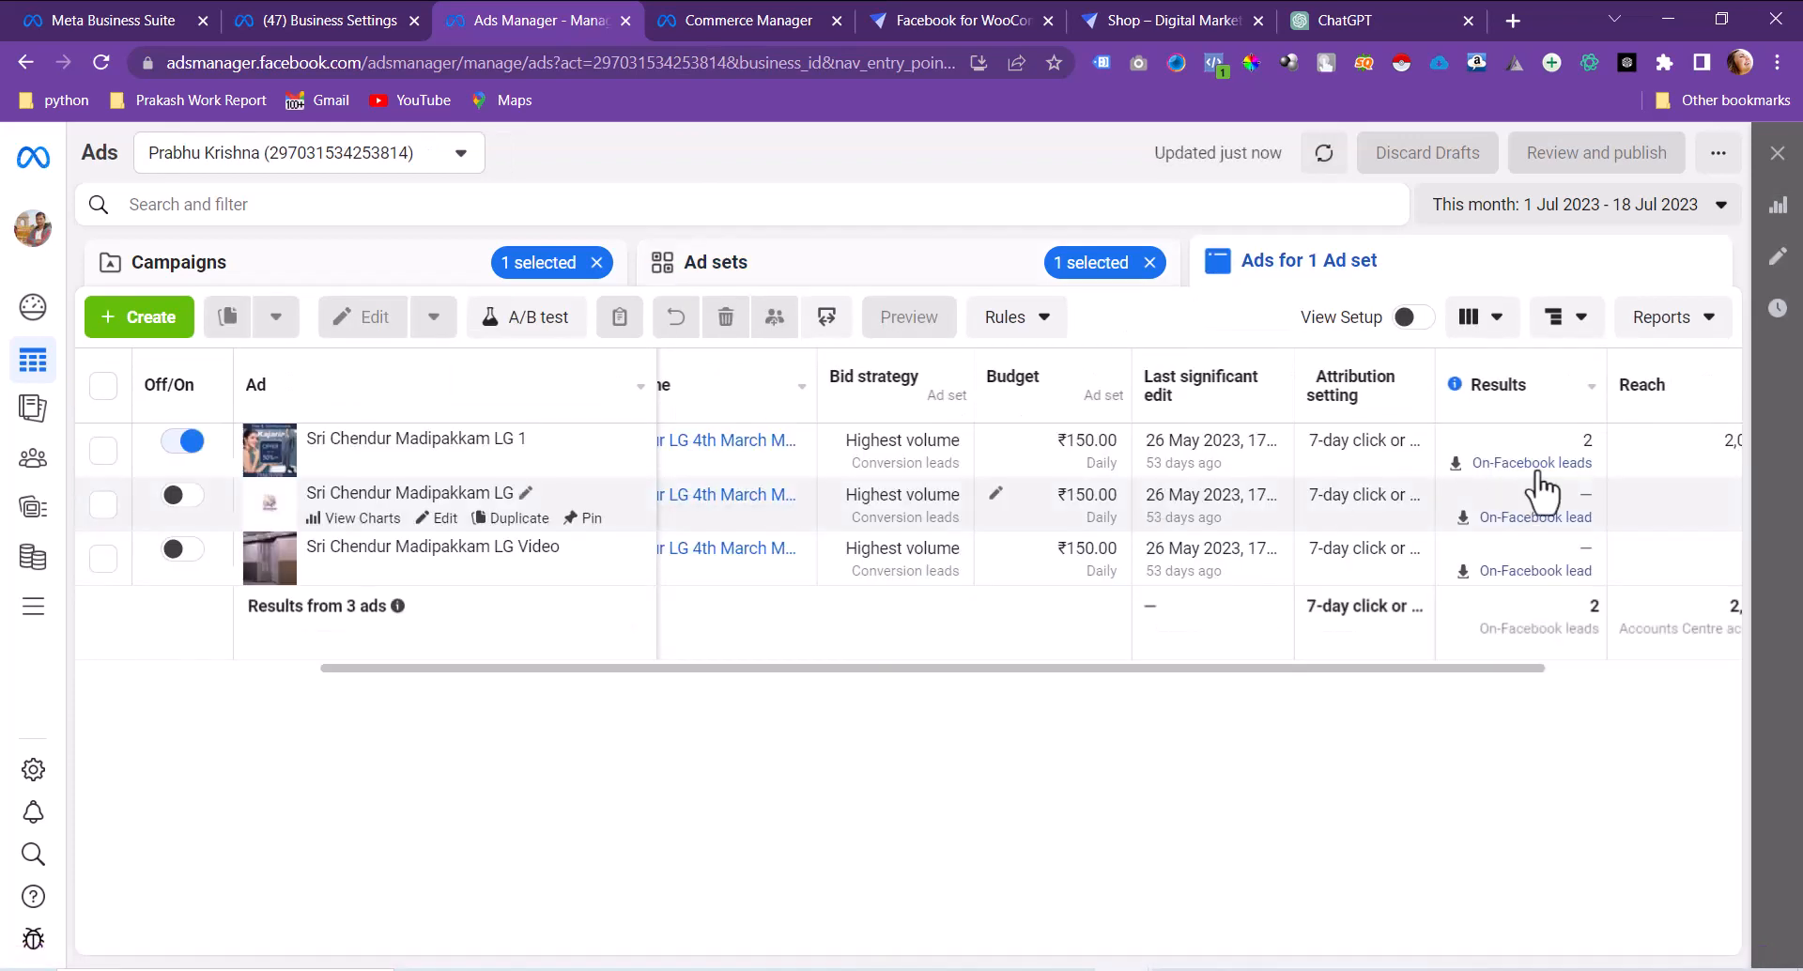
pyautogui.click(1538, 470)
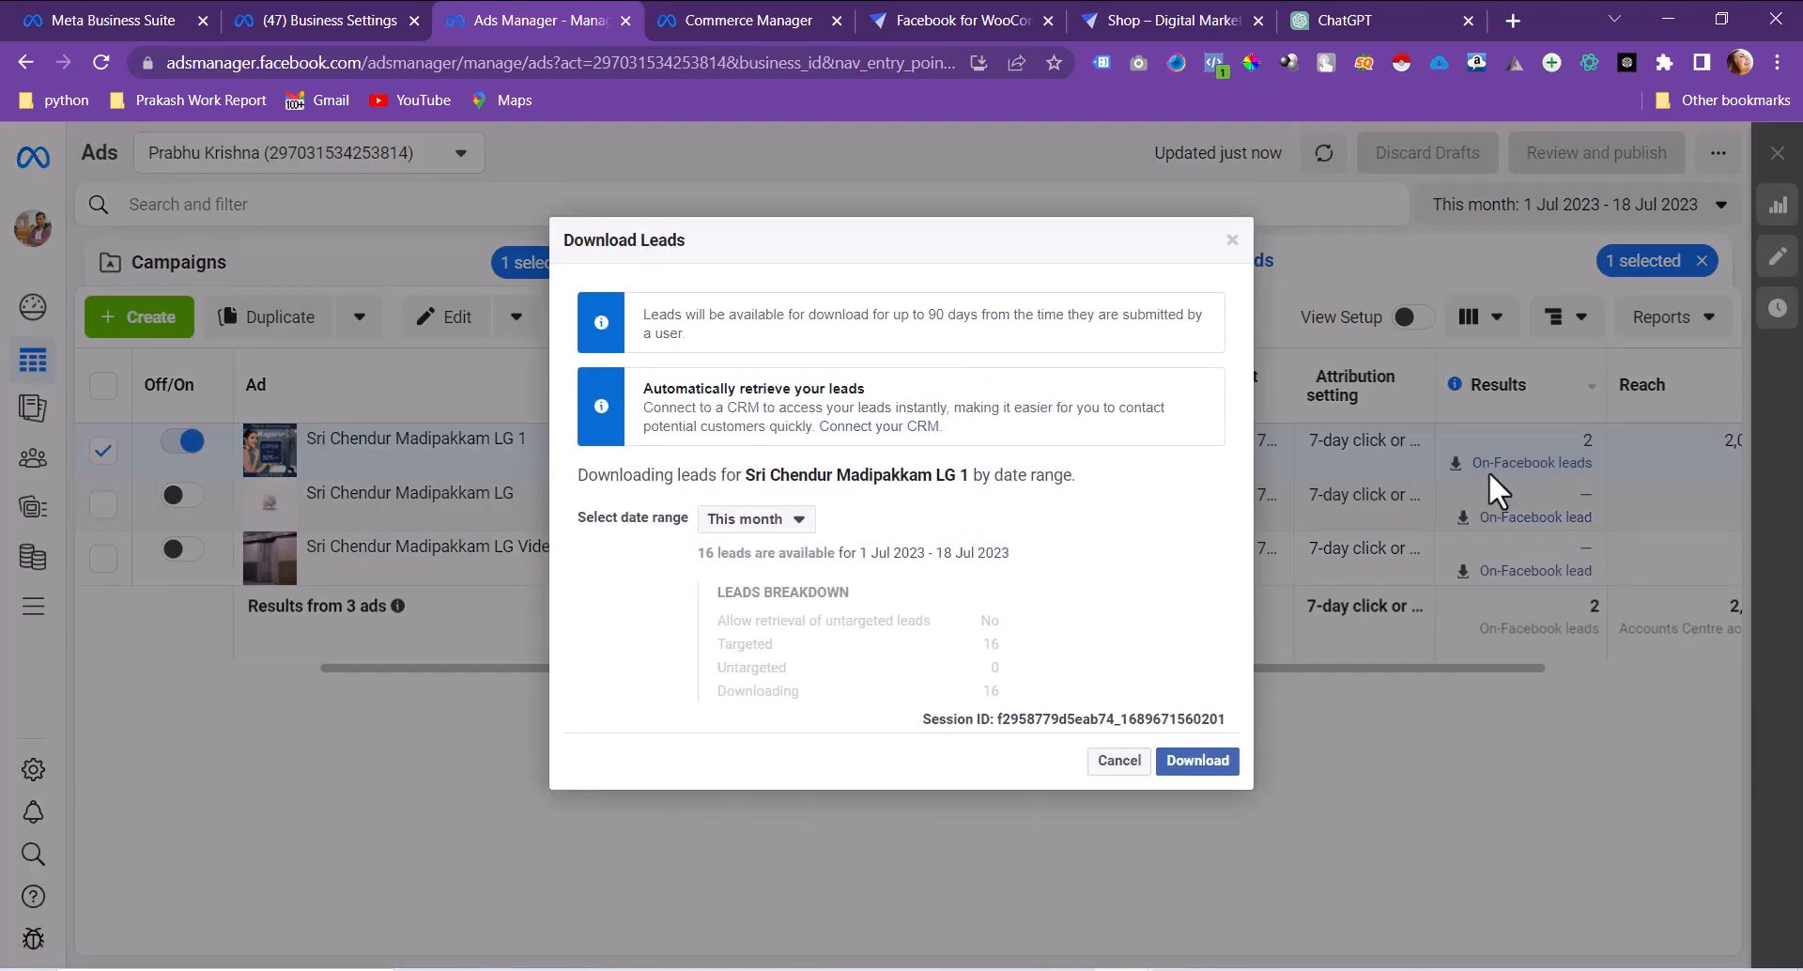
pyautogui.moveTo(691, 584); pyautogui.dragTo(1115, 551)
pyautogui.click(1122, 561)
pyautogui.click(1180, 764)
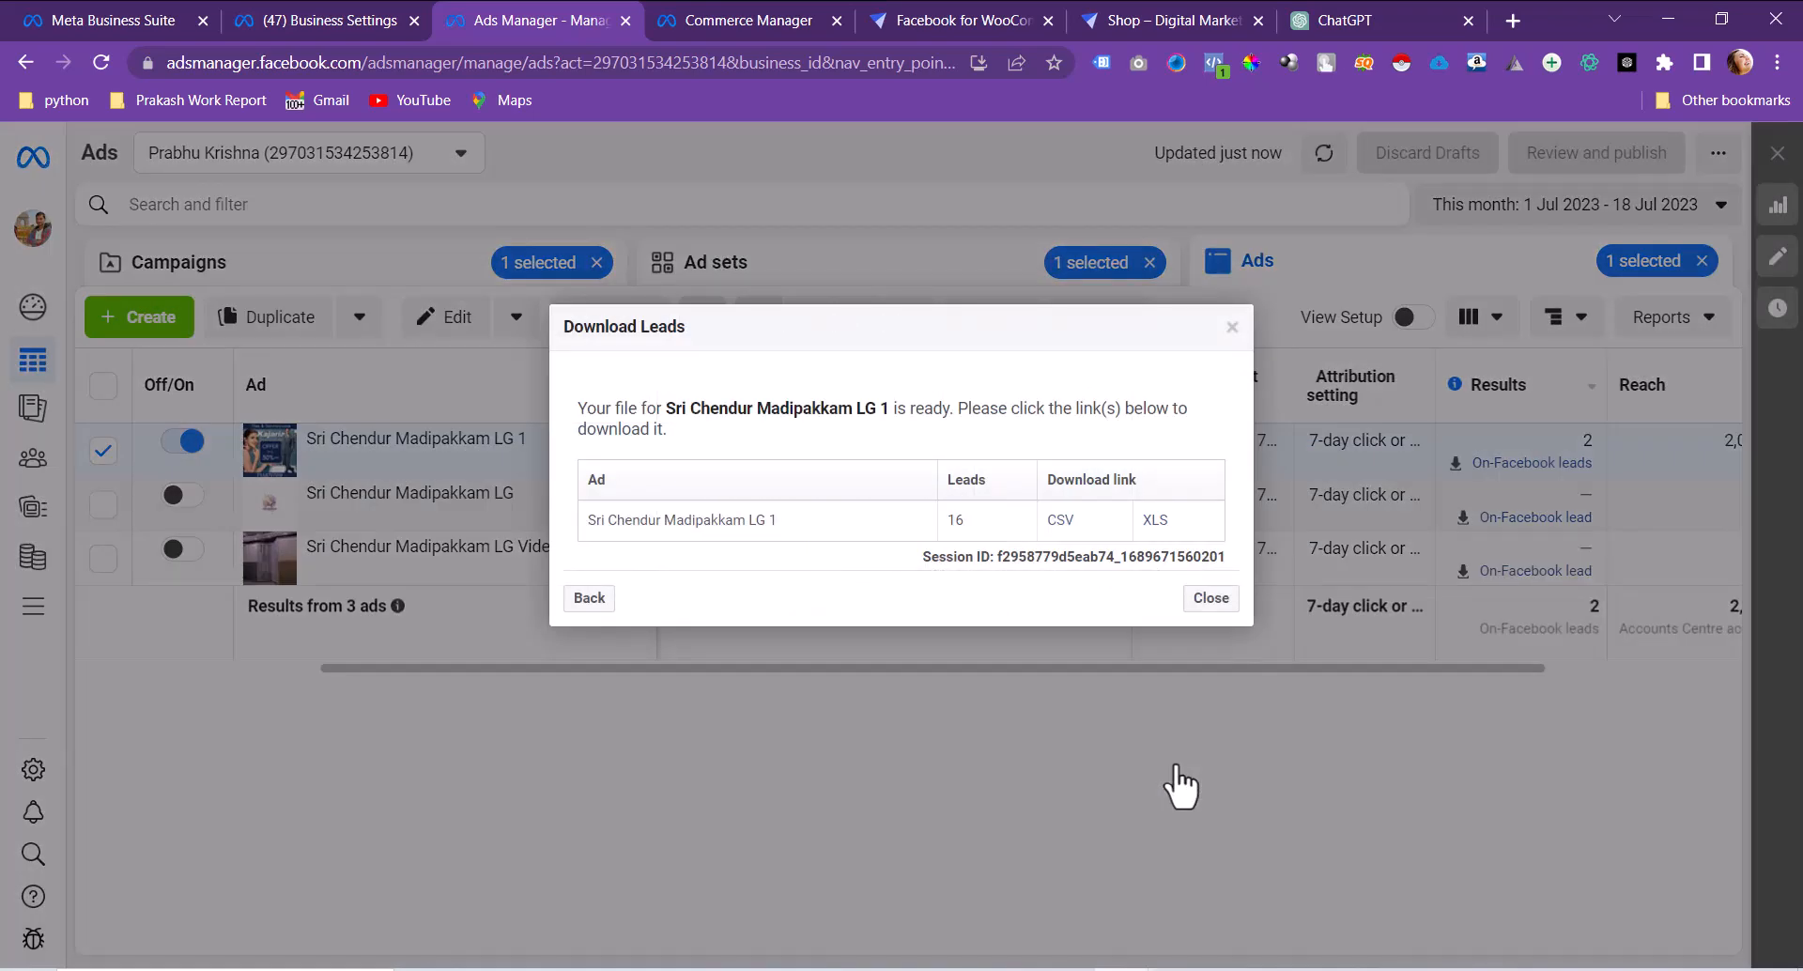
pyautogui.click(1066, 529)
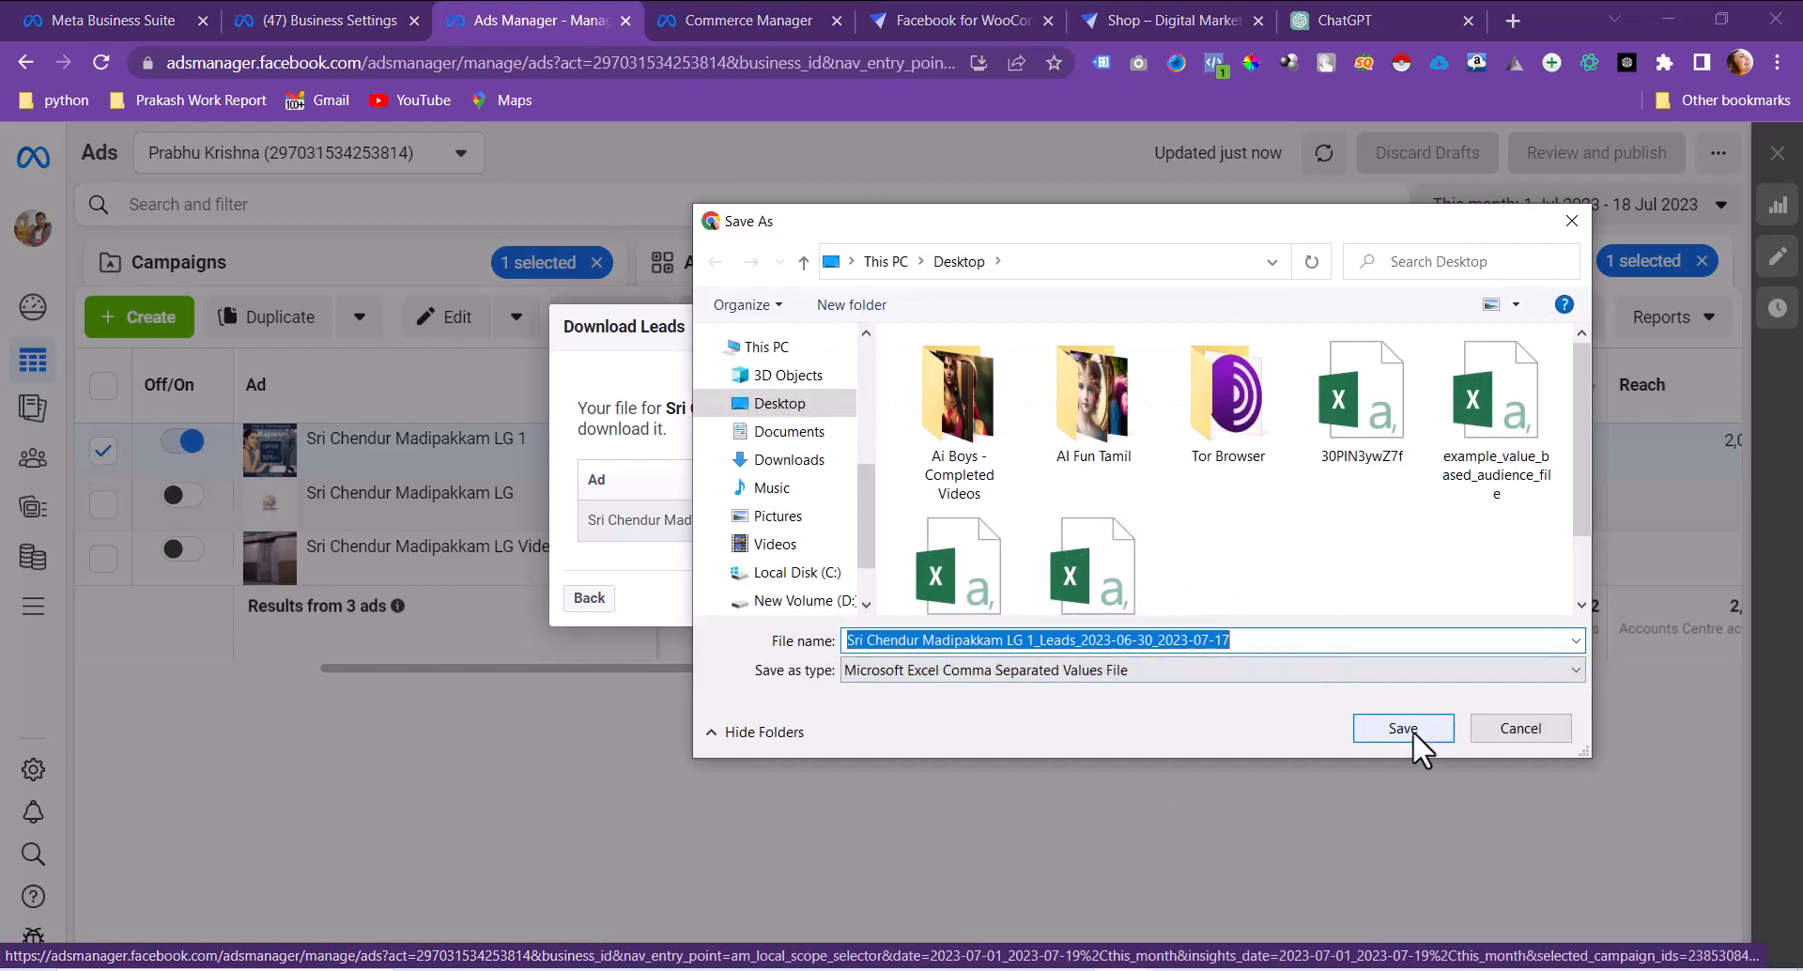
pyautogui.click(1394, 720)
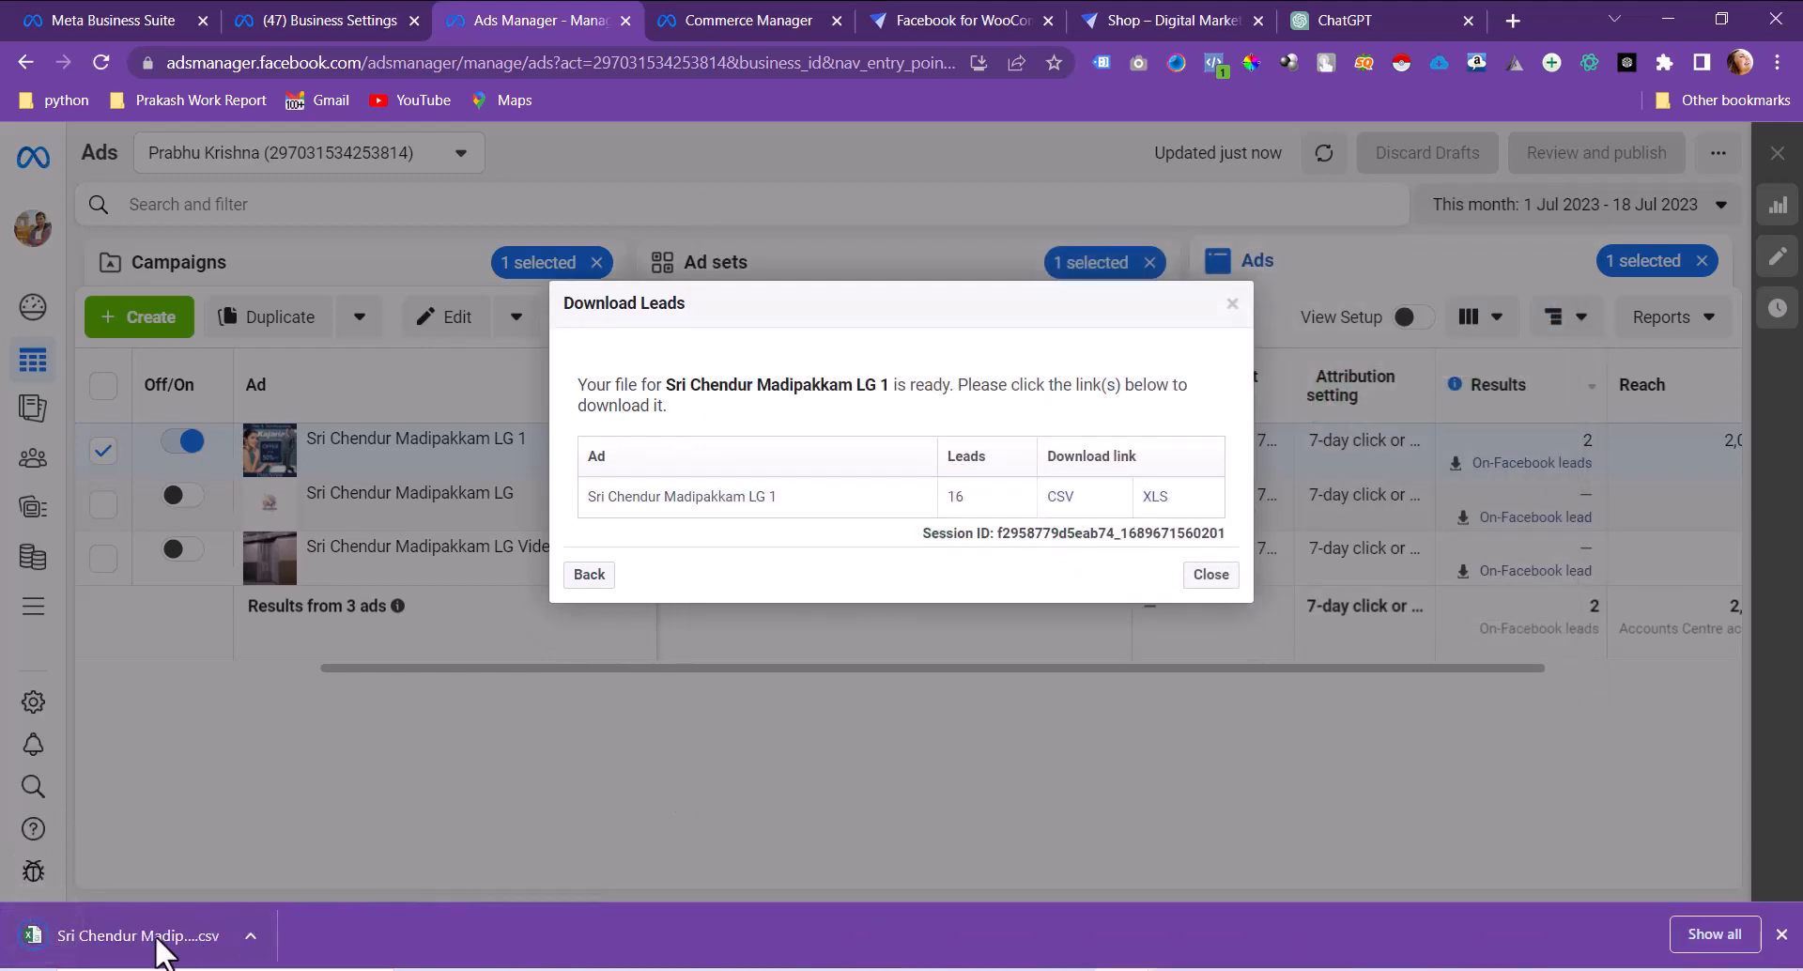
pyautogui.click(156, 939)
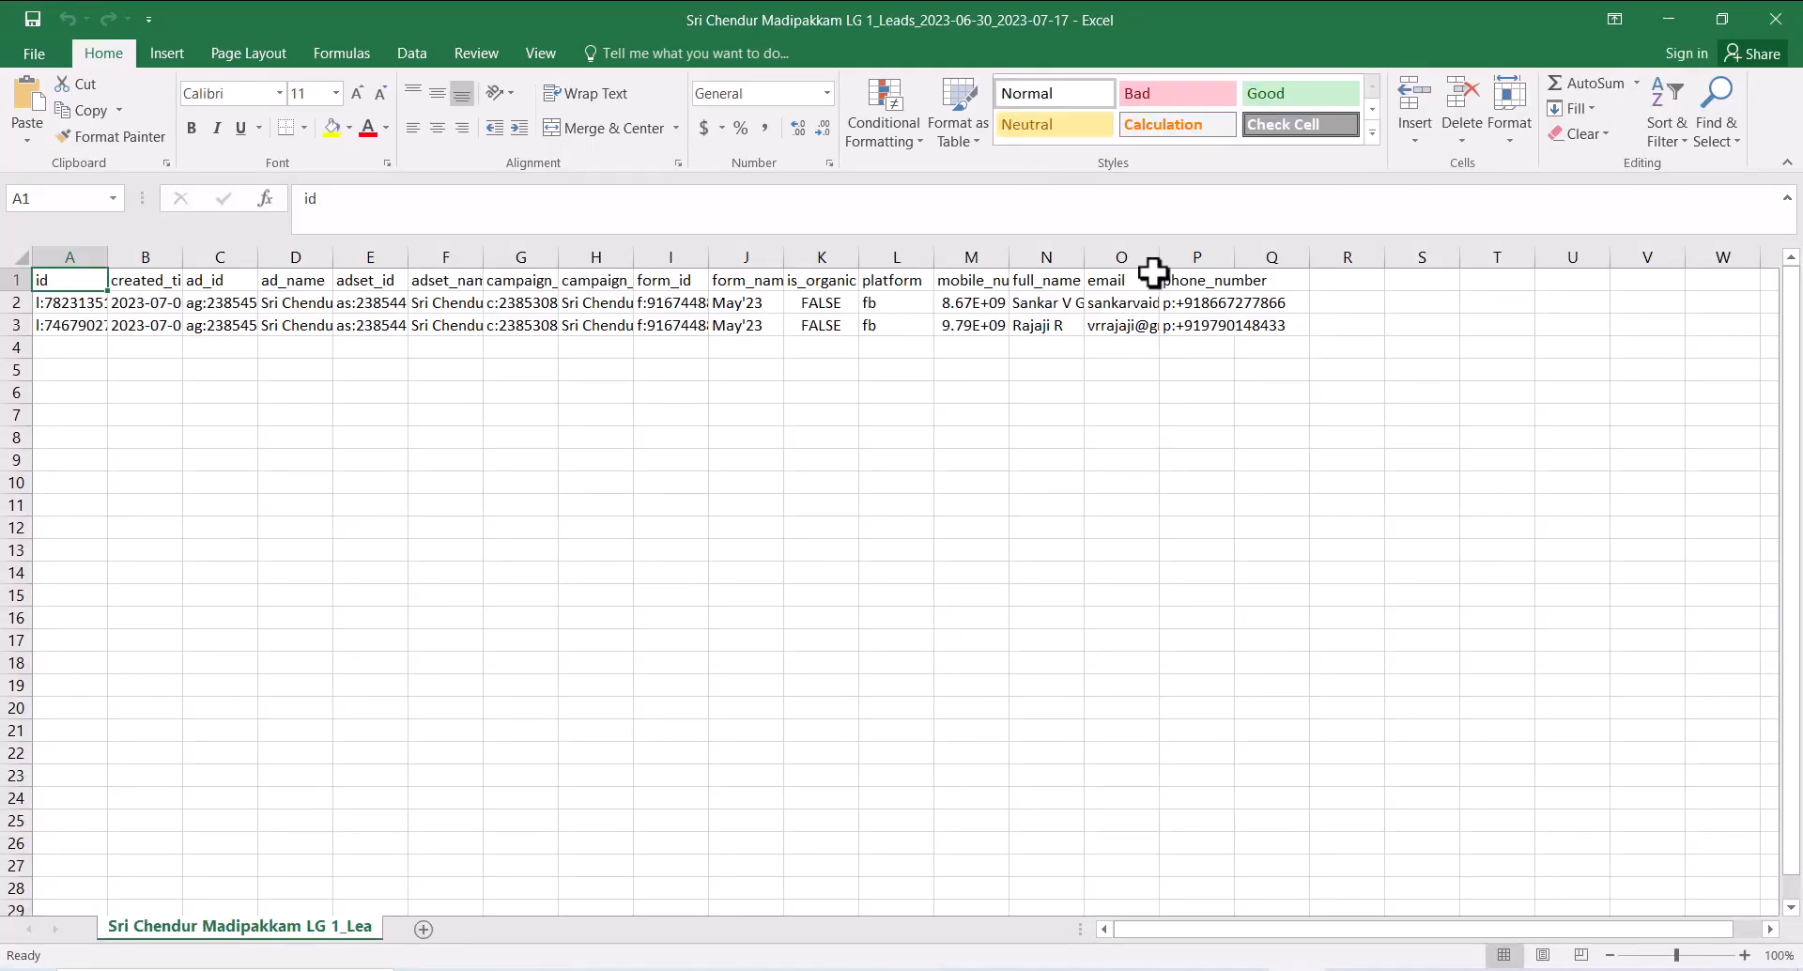
# Step: Widen columns M, N, O and P so mobile numbers, names and emails show fully
pyautogui.moveTo(1235, 258); pyautogui.dragTo(1303, 262)
pyautogui.moveTo(1159, 257); pyautogui.dragTo(1225, 258)
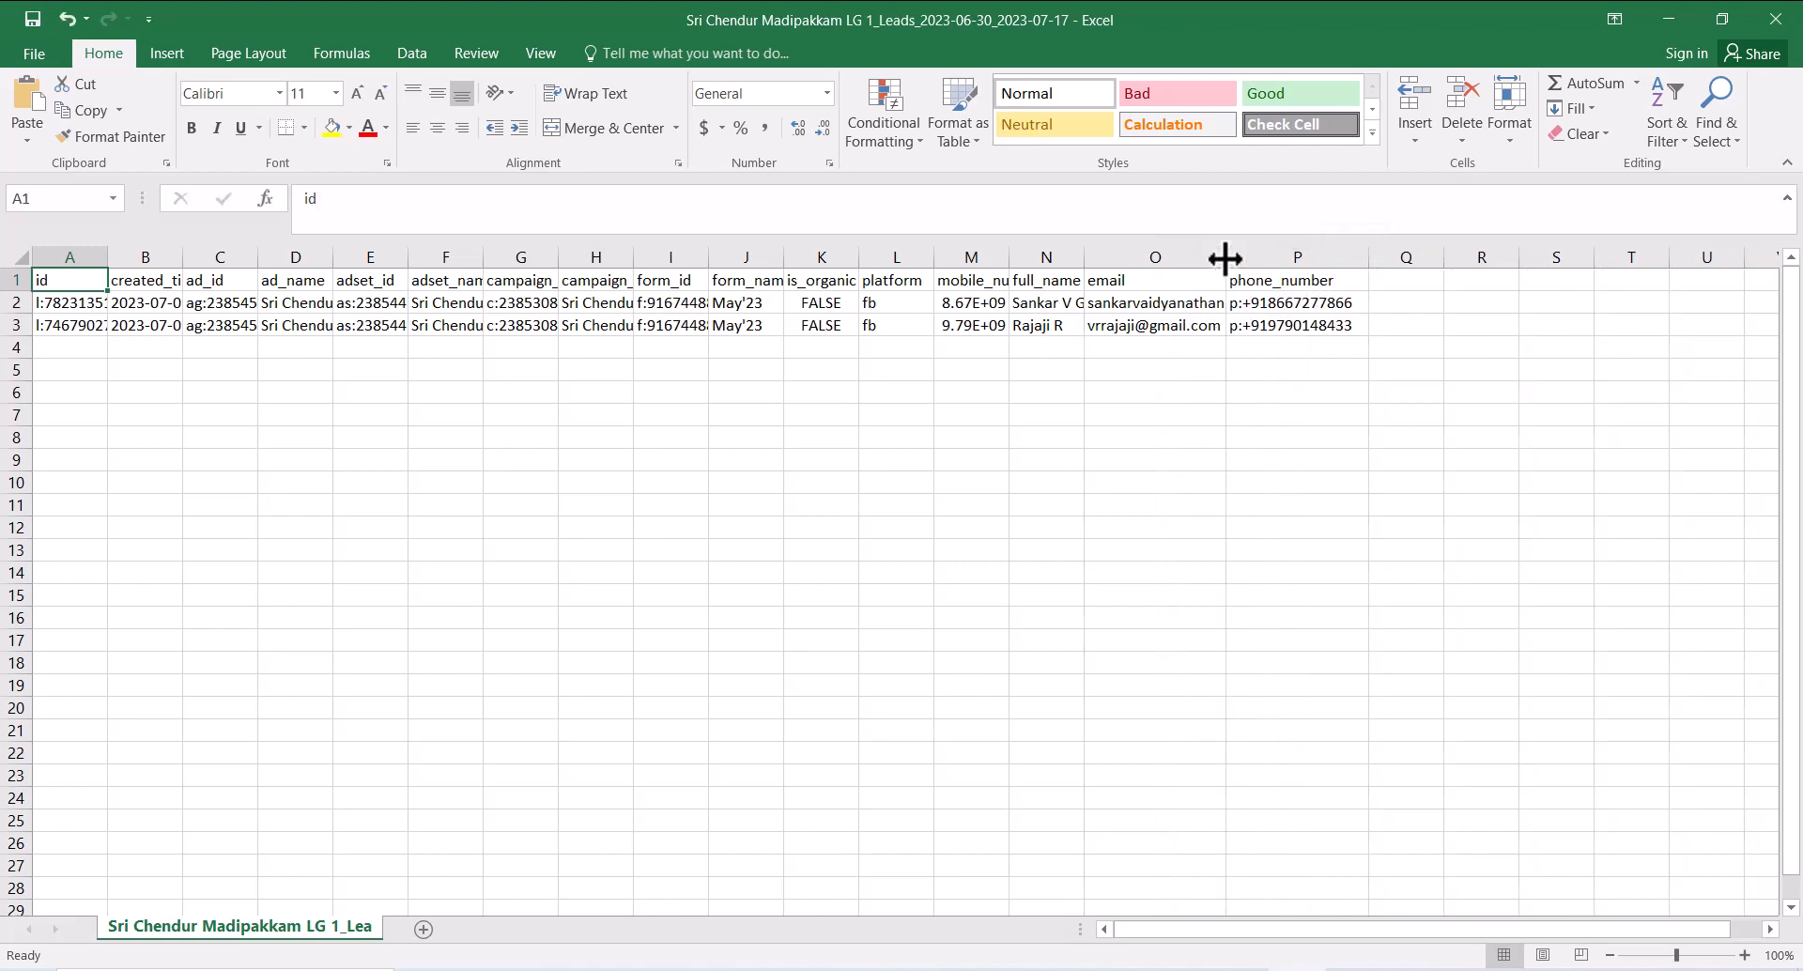
pyautogui.moveTo(1085, 257); pyautogui.dragTo(1199, 257)
pyautogui.moveTo(1011, 257); pyautogui.dragTo(1055, 255)
pyautogui.click(1066, 460)
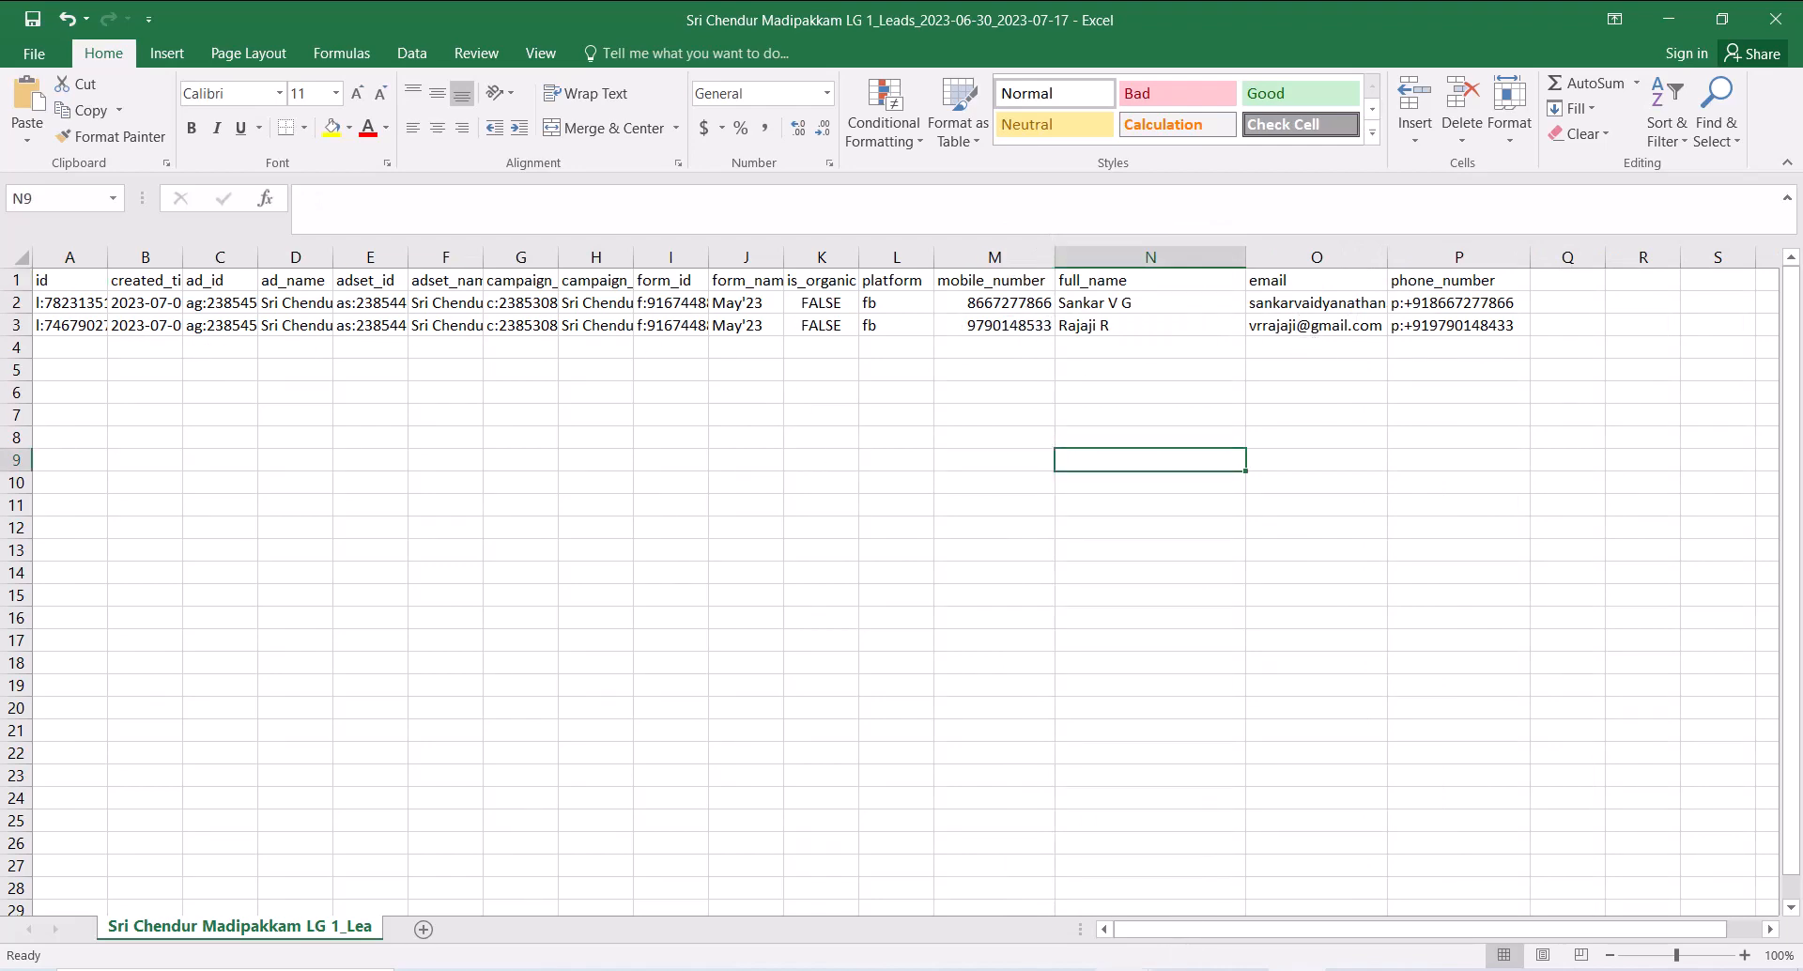
# Step: Dismiss the finished lead download dialog and clear the campaign, ad set and ad selections
pyautogui.moveTo(1123, 967)
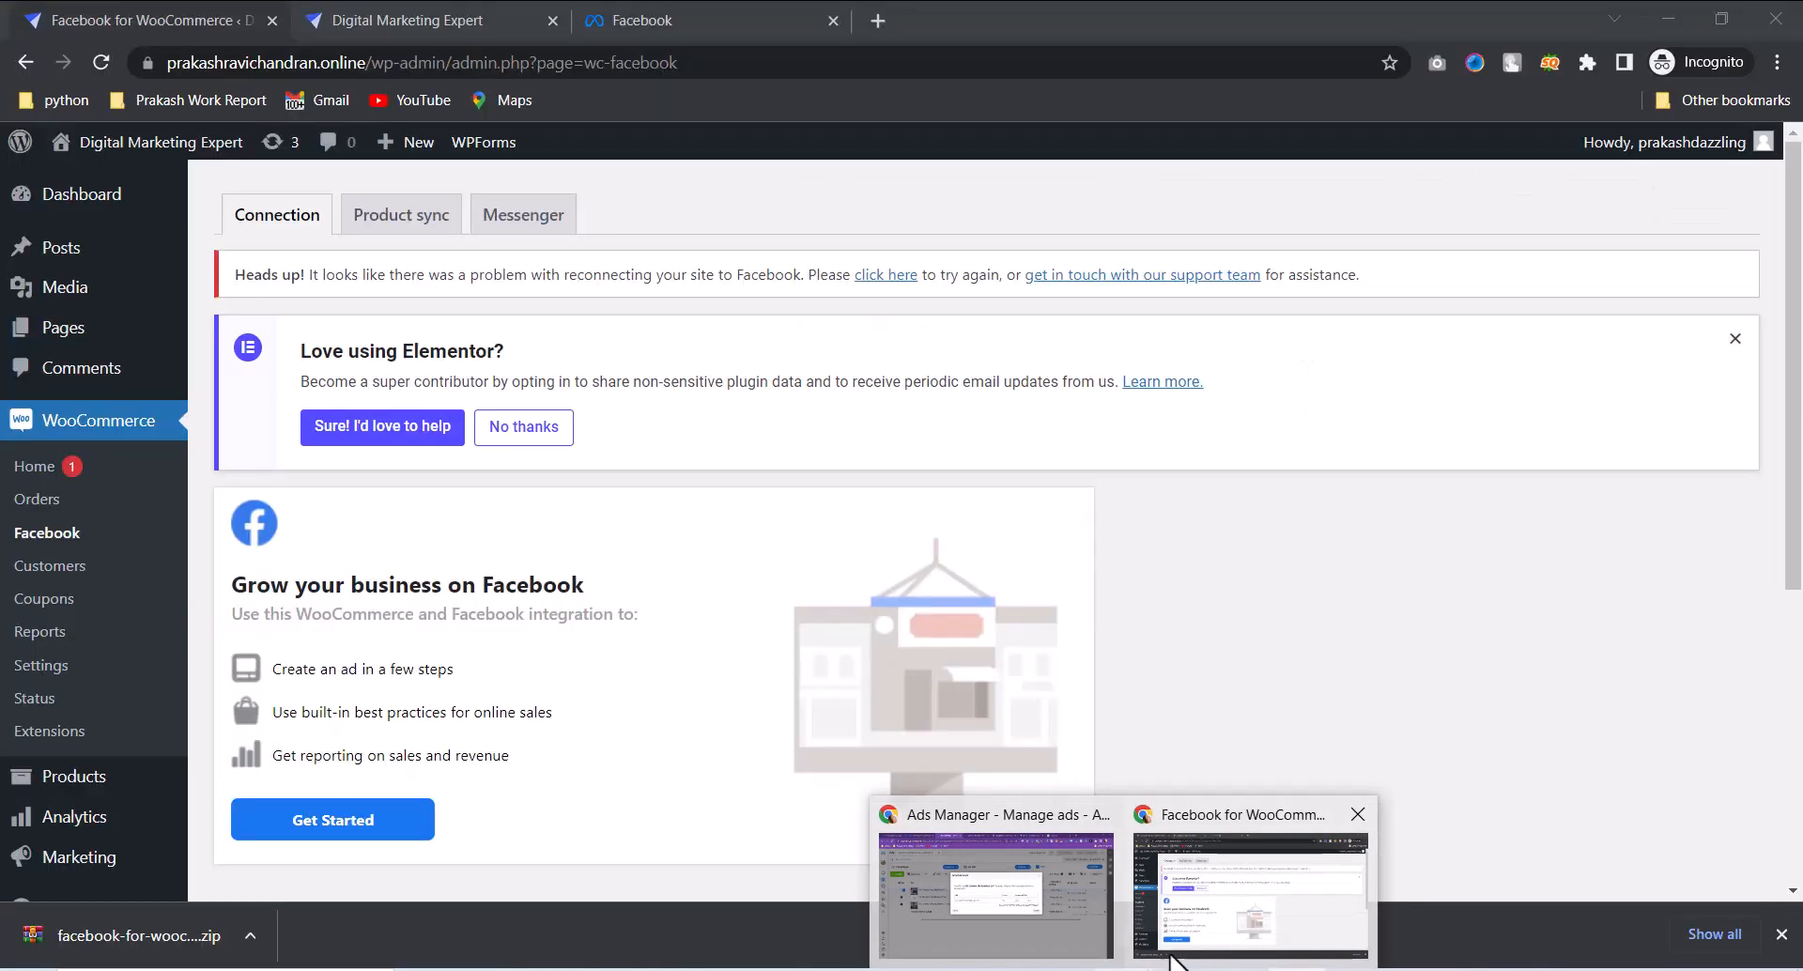
pyautogui.click(991, 897)
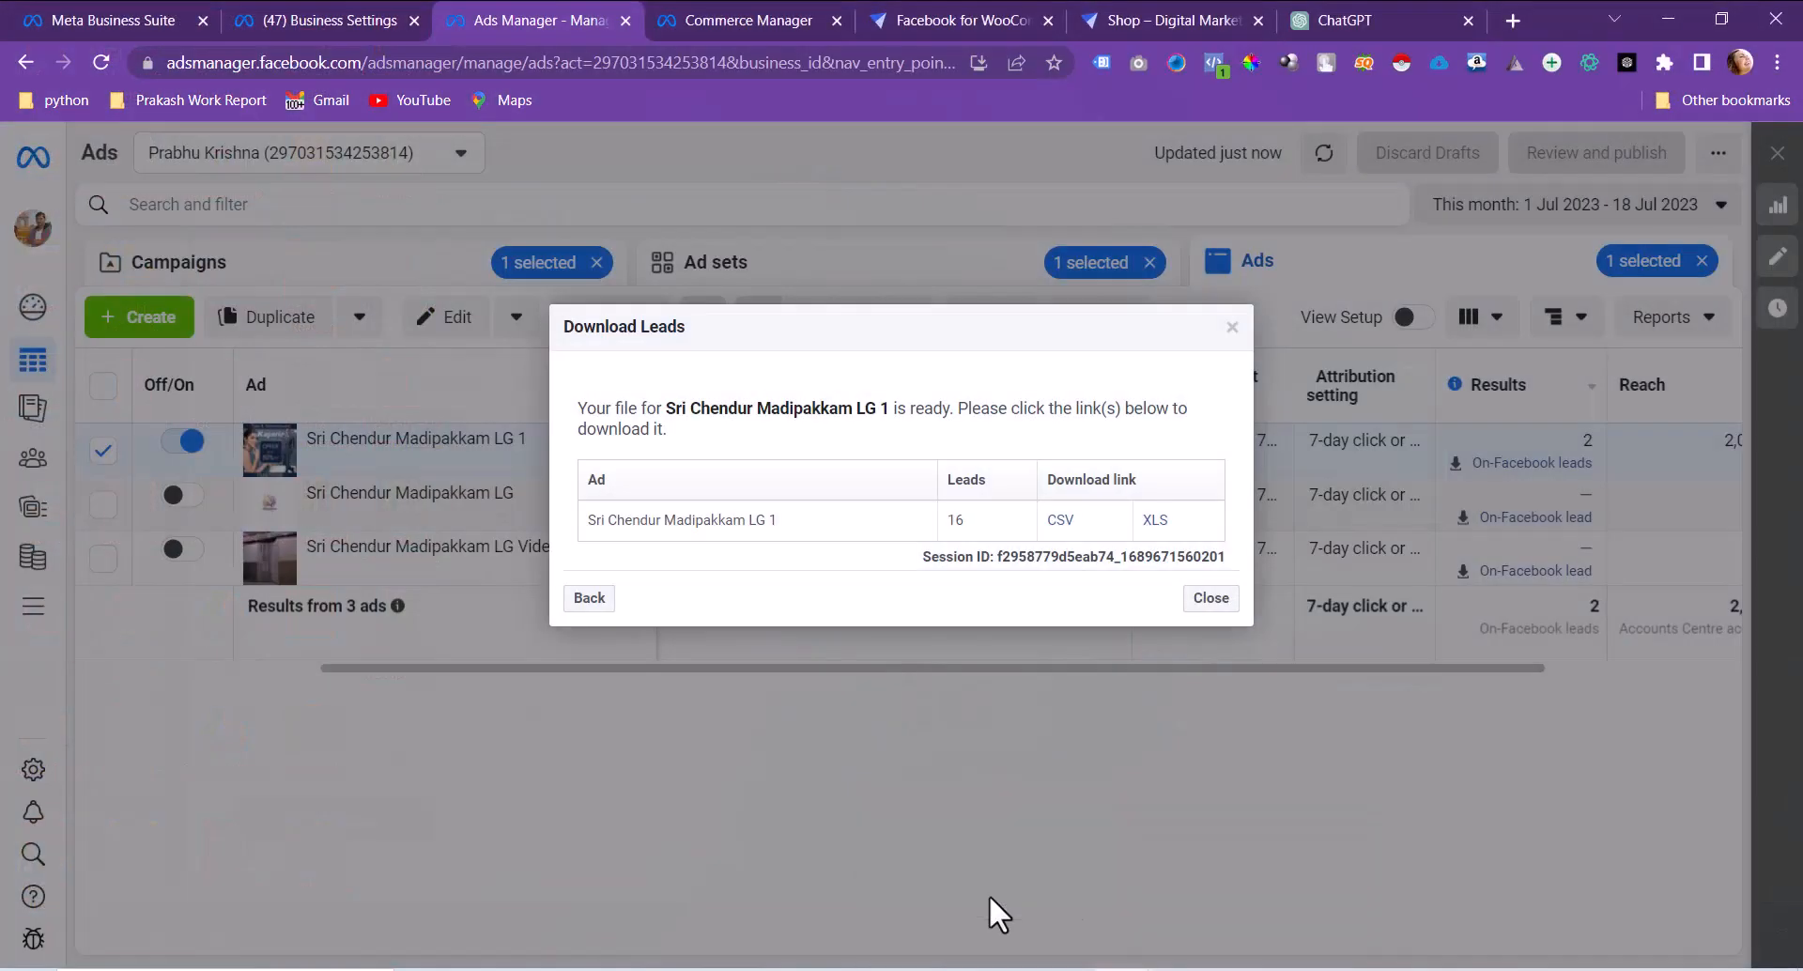
pyautogui.click(1211, 598)
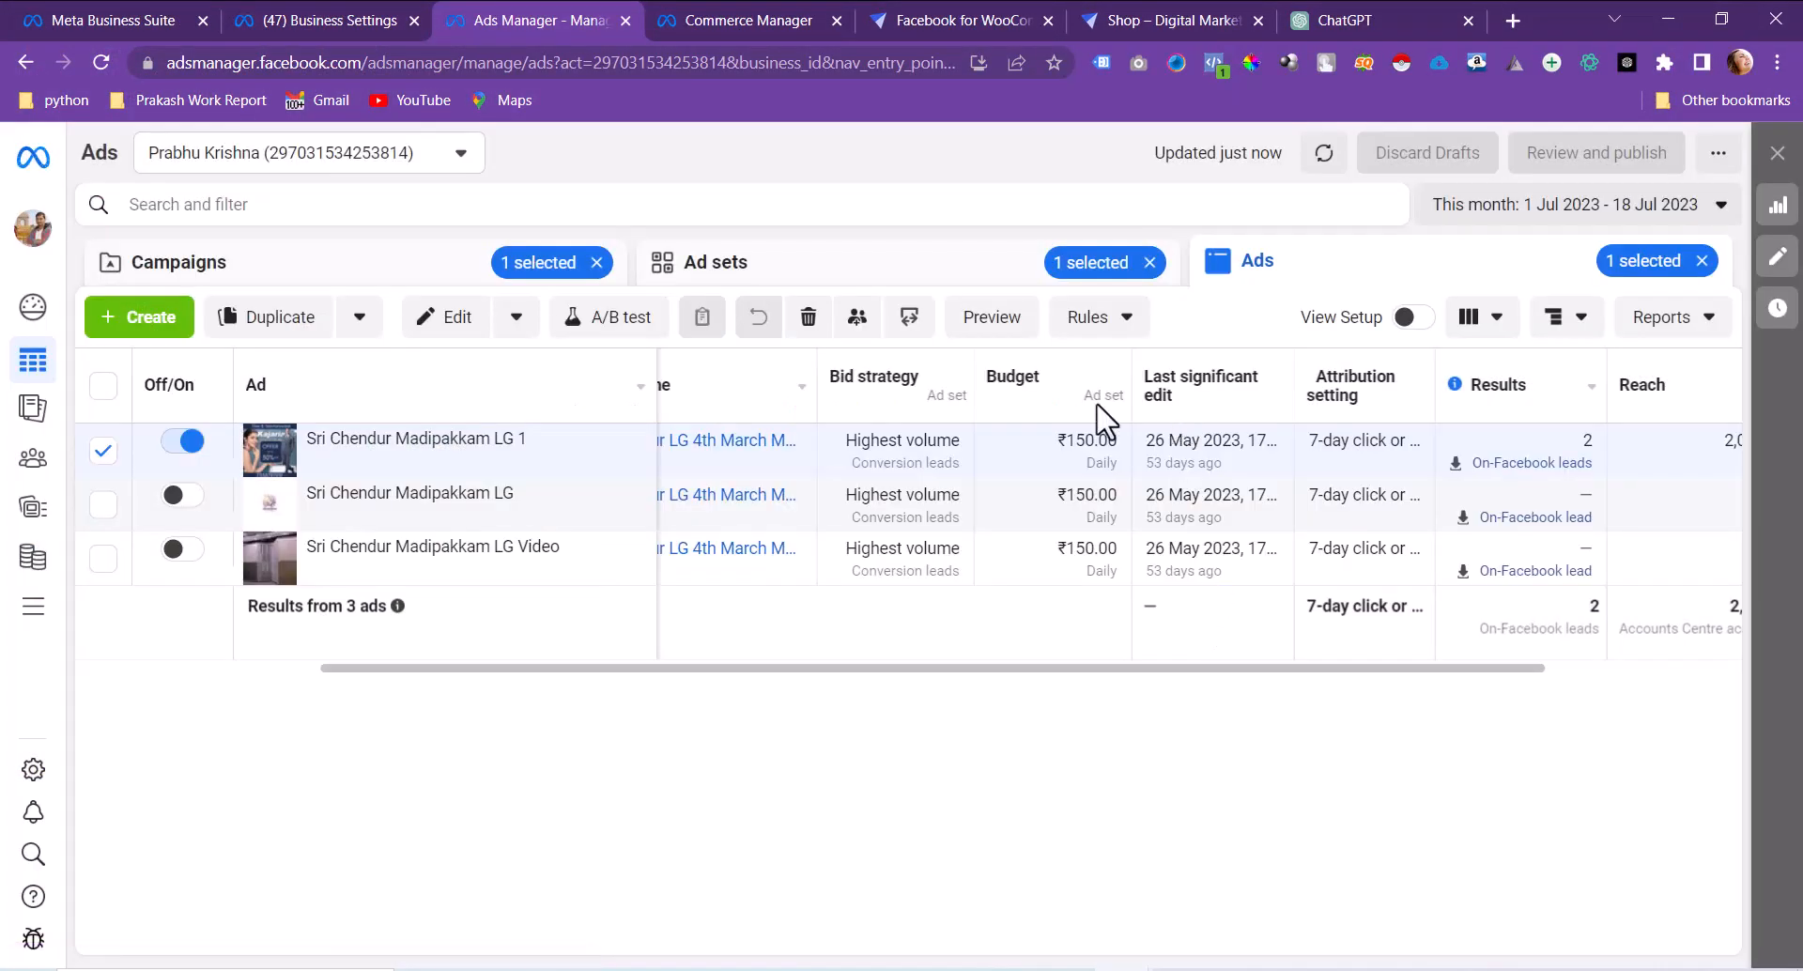
pyautogui.click(856, 277)
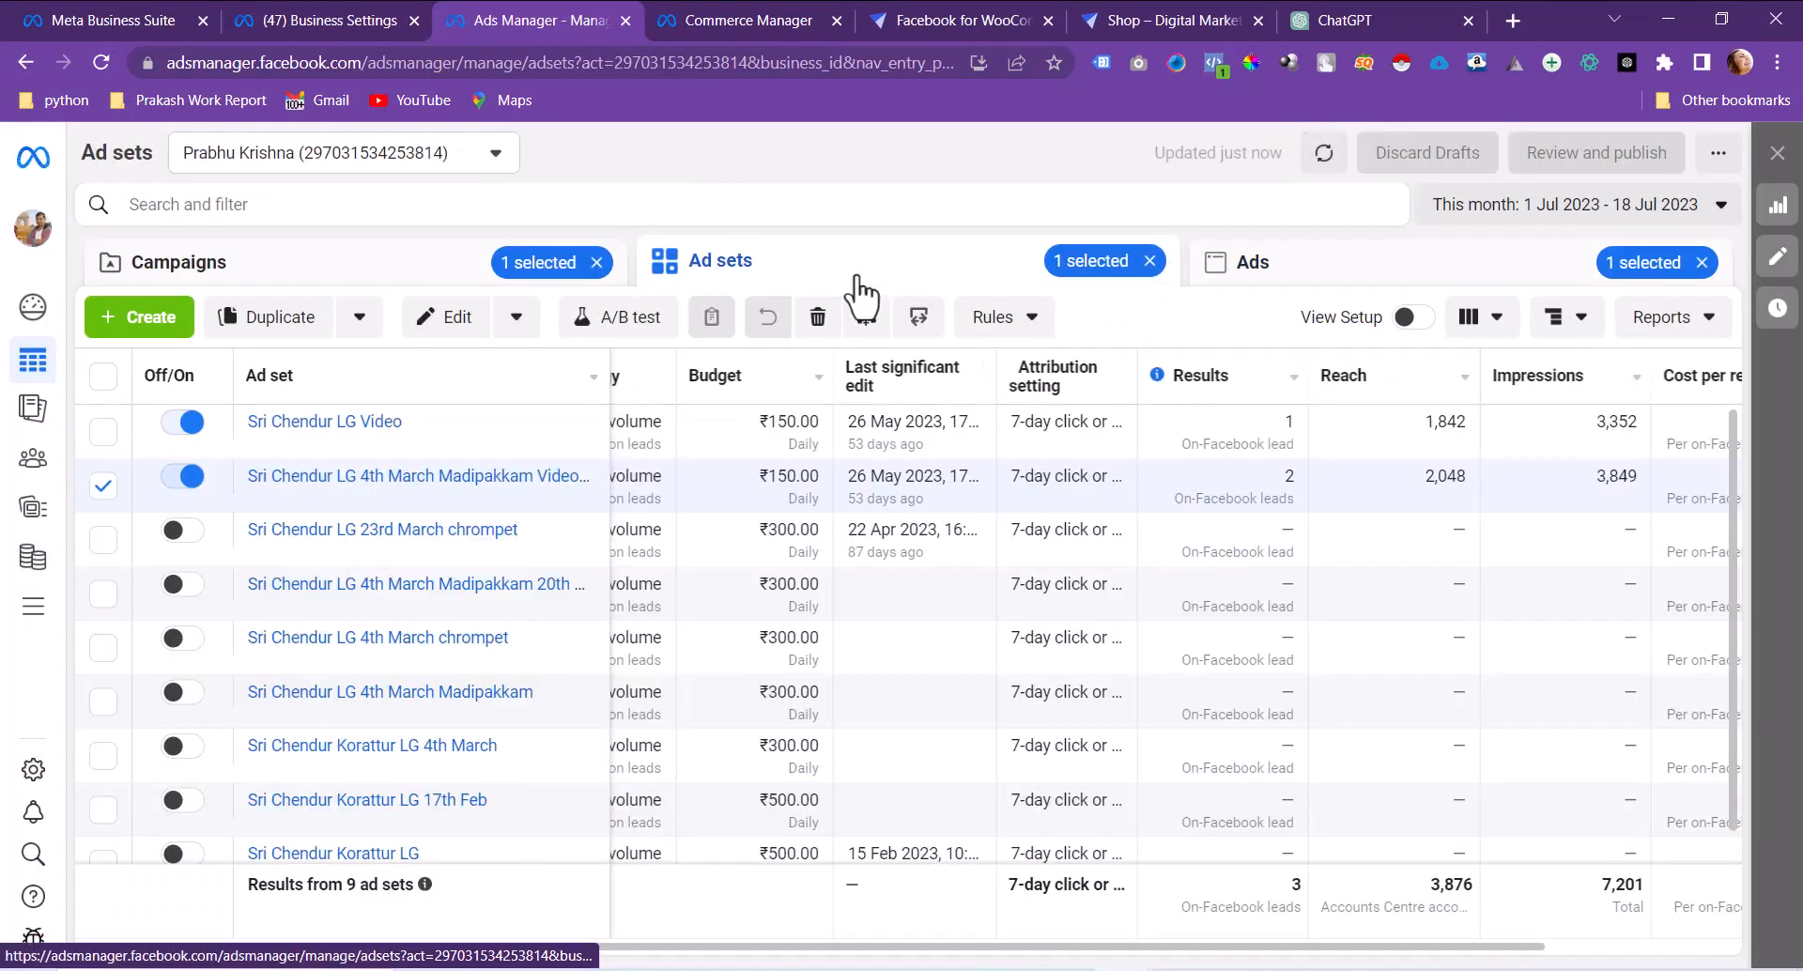
pyautogui.click(1149, 262)
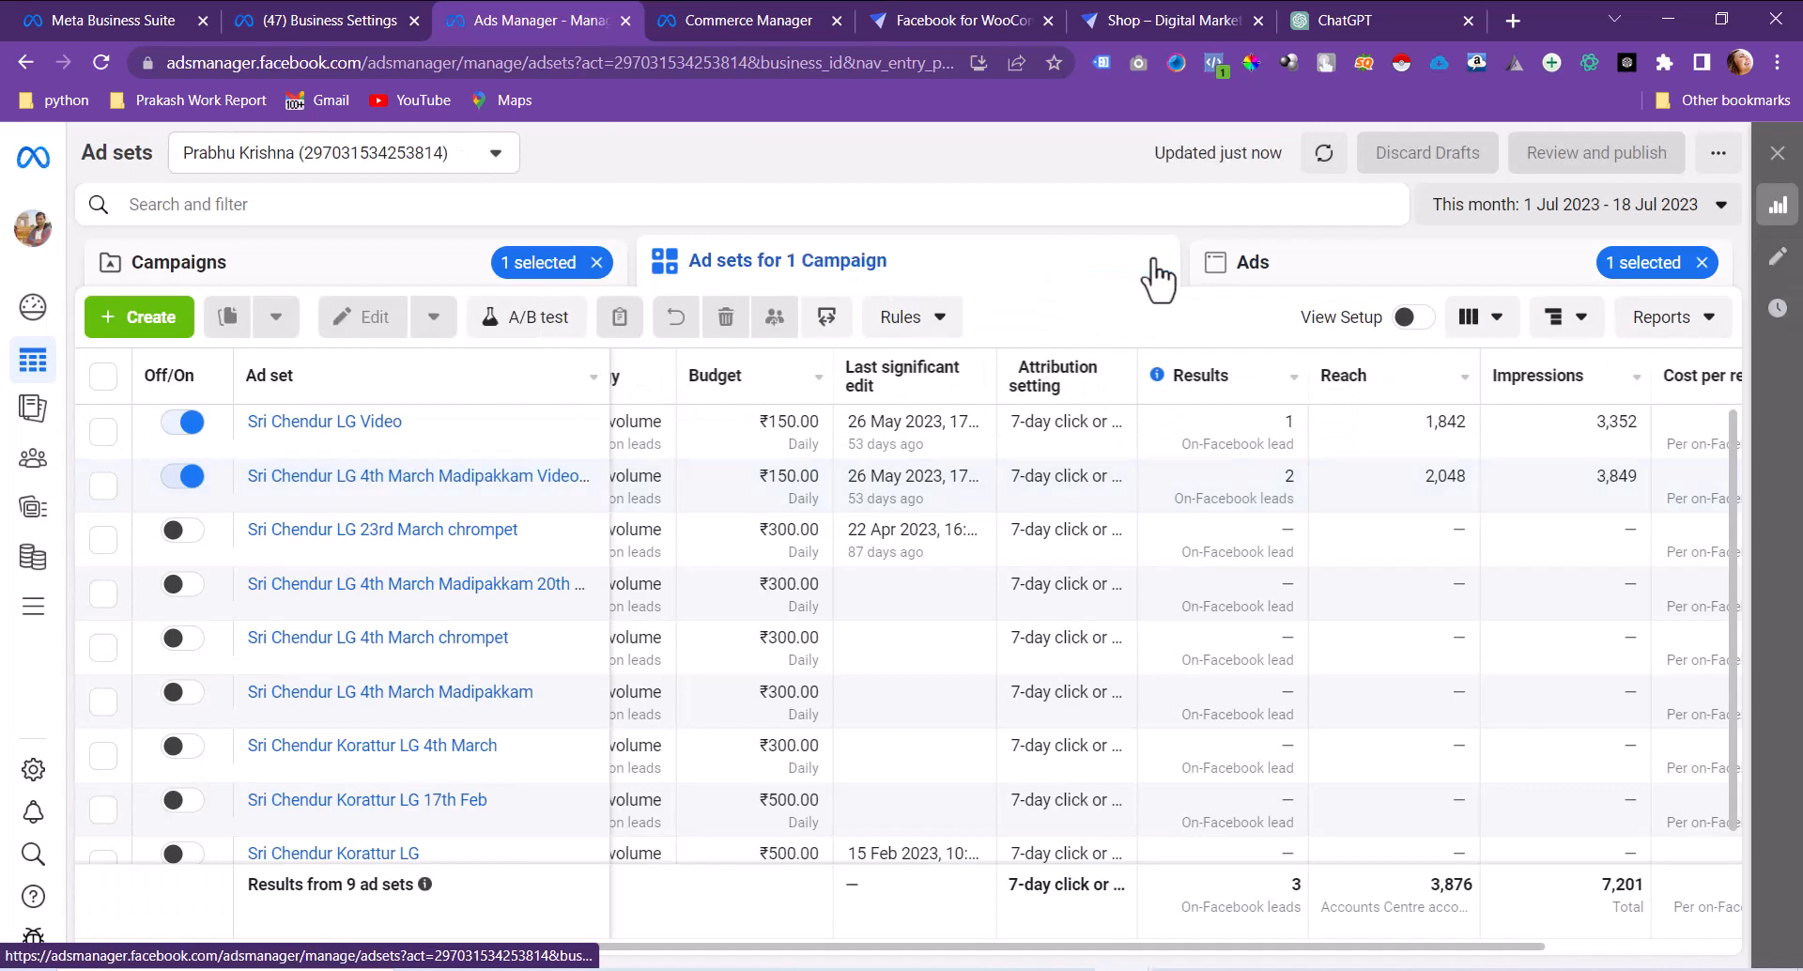
pyautogui.click(1702, 264)
pyautogui.click(596, 264)
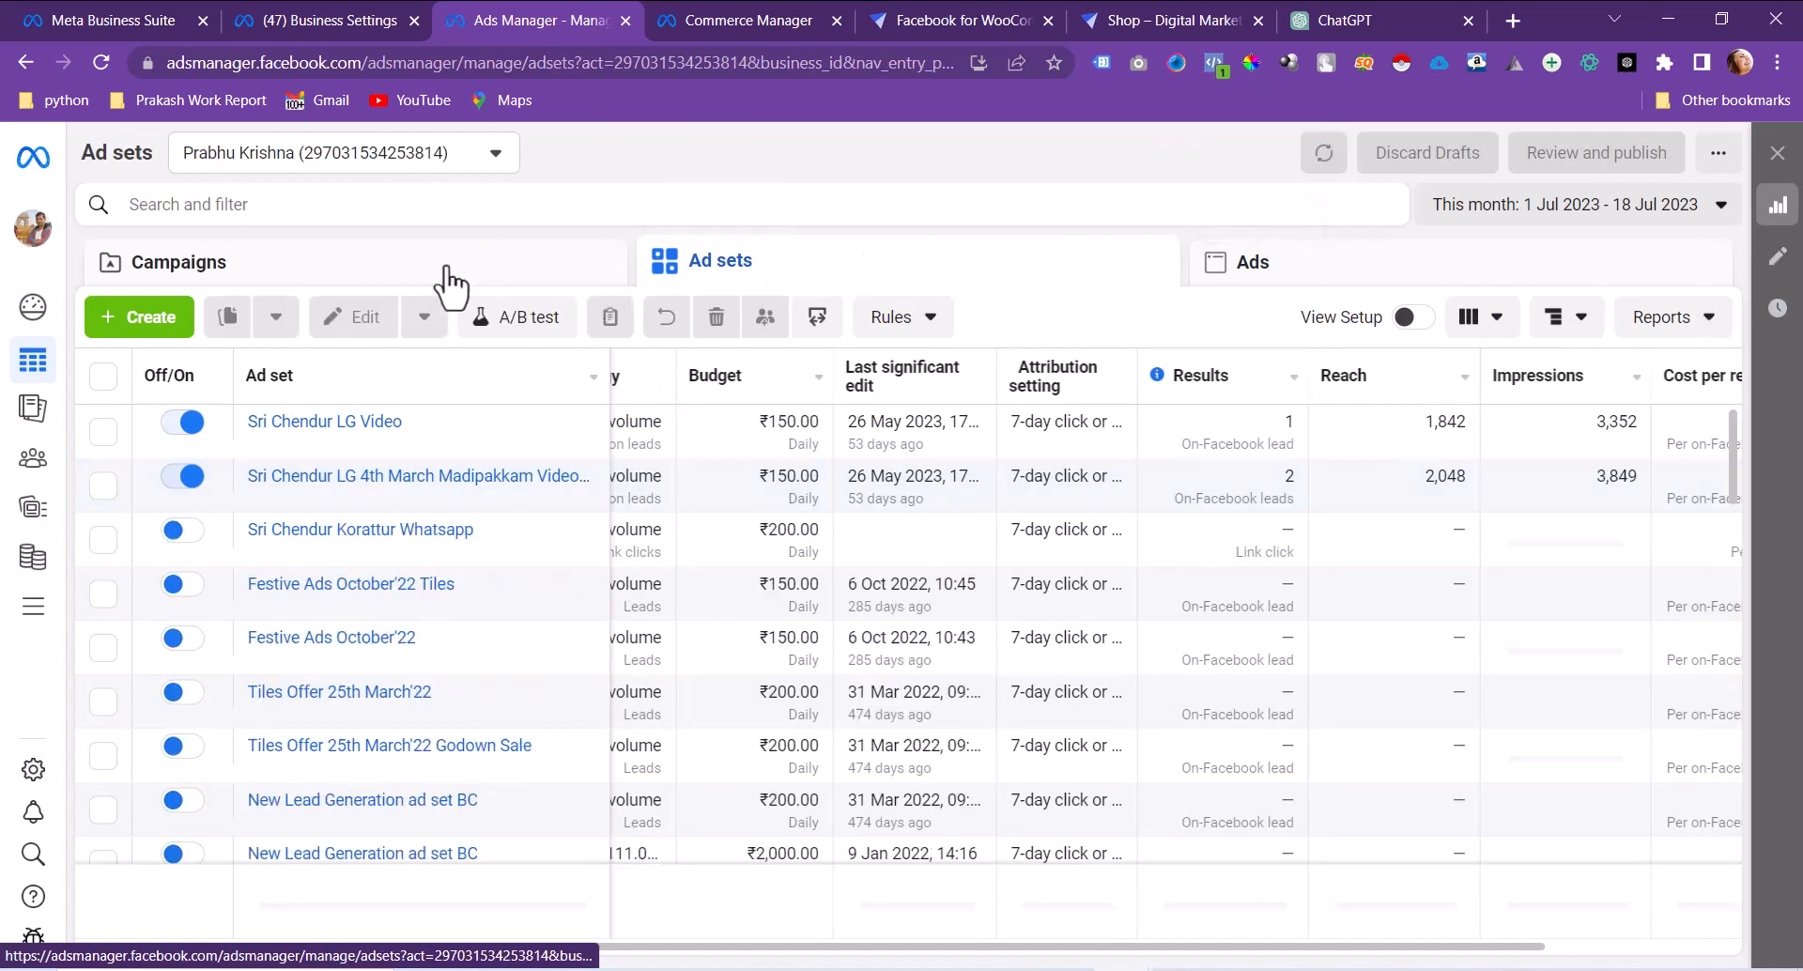
pyautogui.click(451, 282)
# Step: Show the Sri Chendur All Three Locations LG ad sets, then launch Meta Business Suite from All tools
pyautogui.click(33, 608)
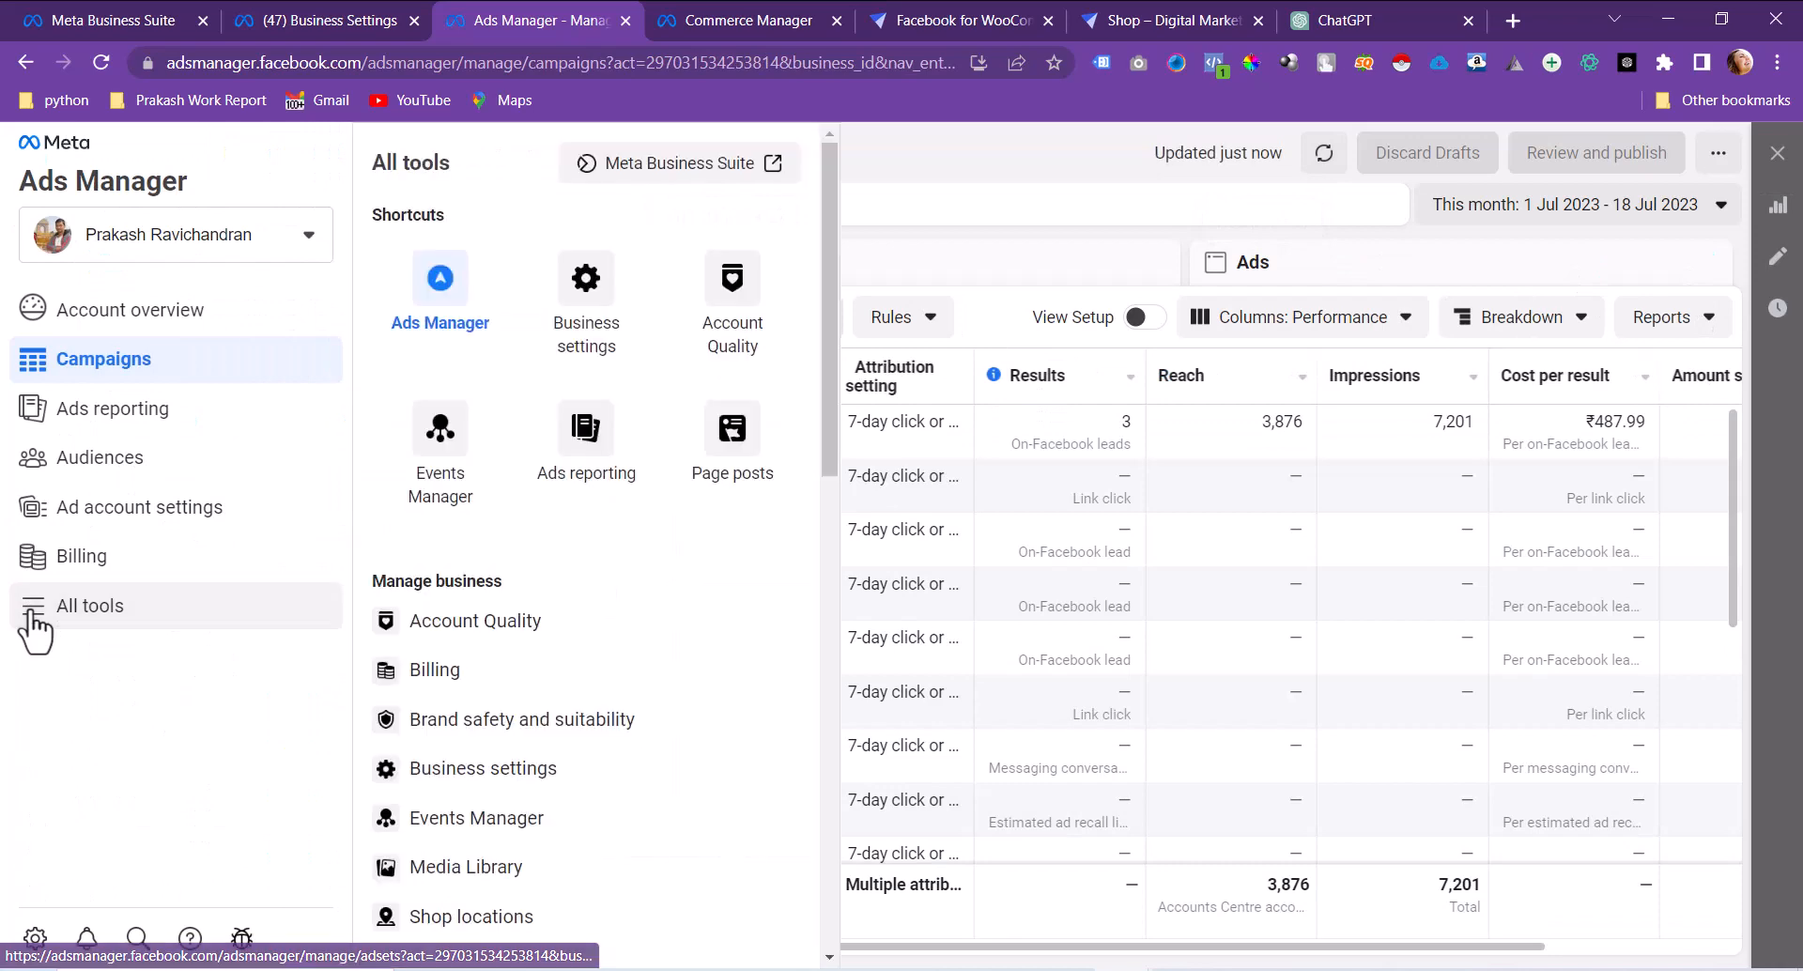
pyautogui.click(1059, 192)
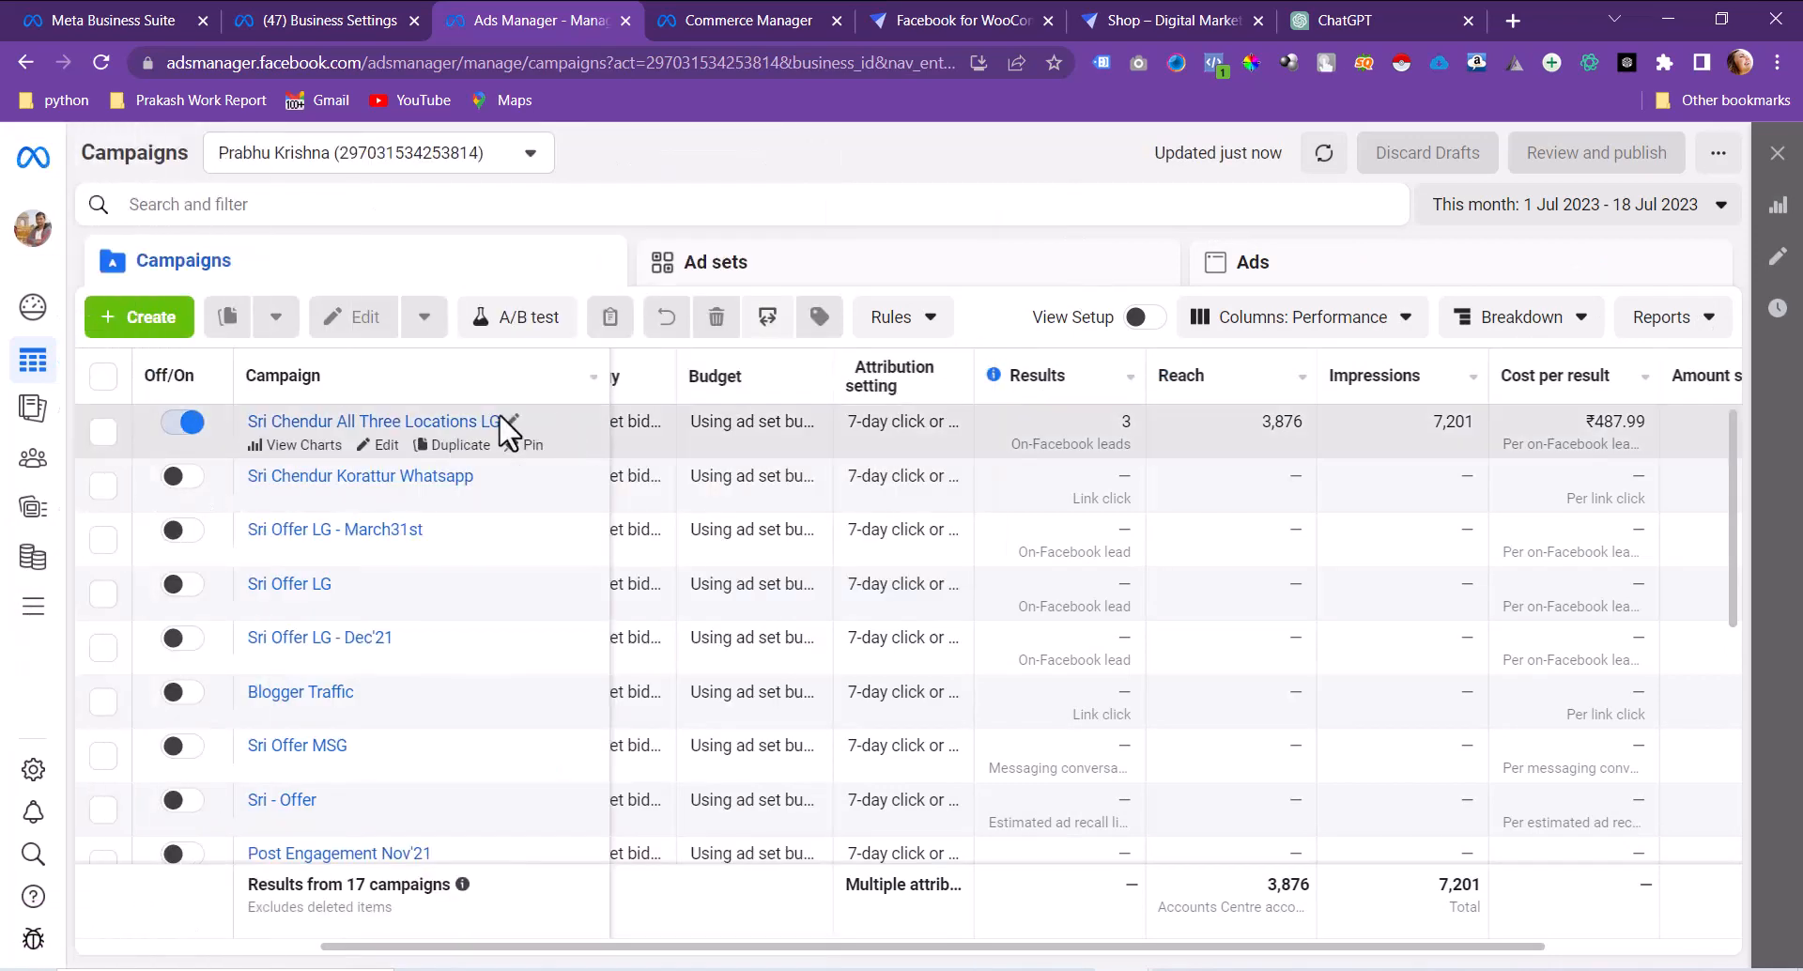
pyautogui.click(946, 451)
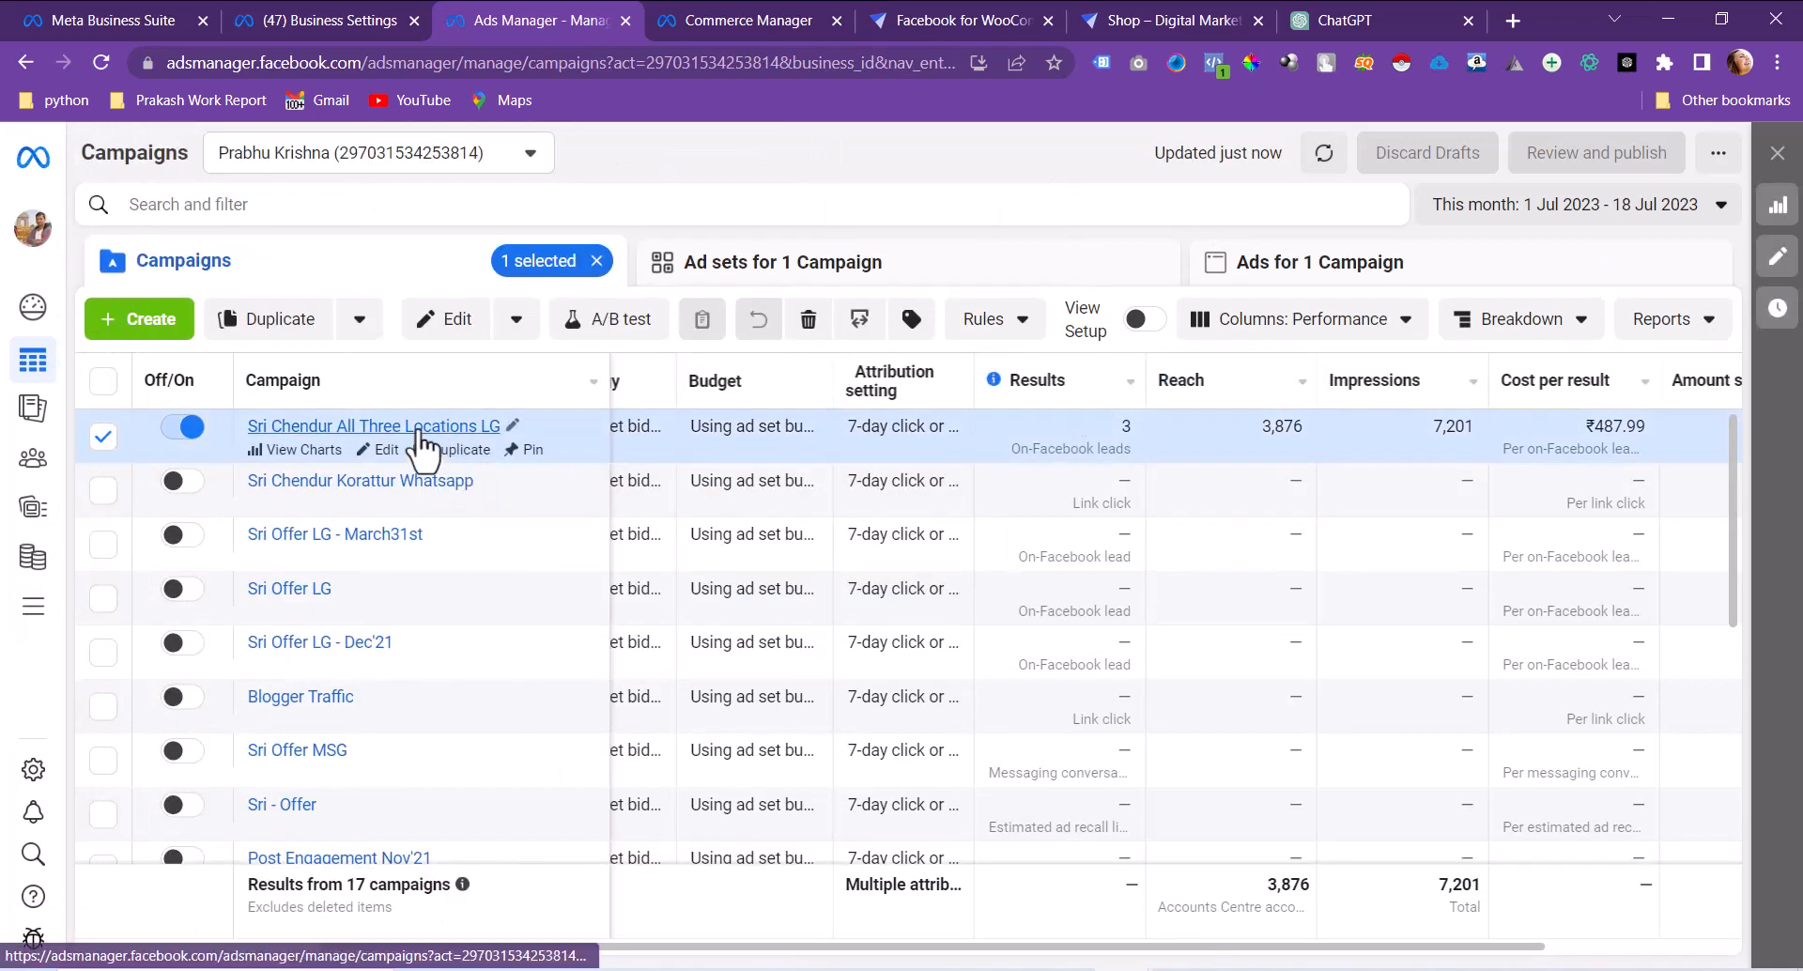
pyautogui.click(414, 426)
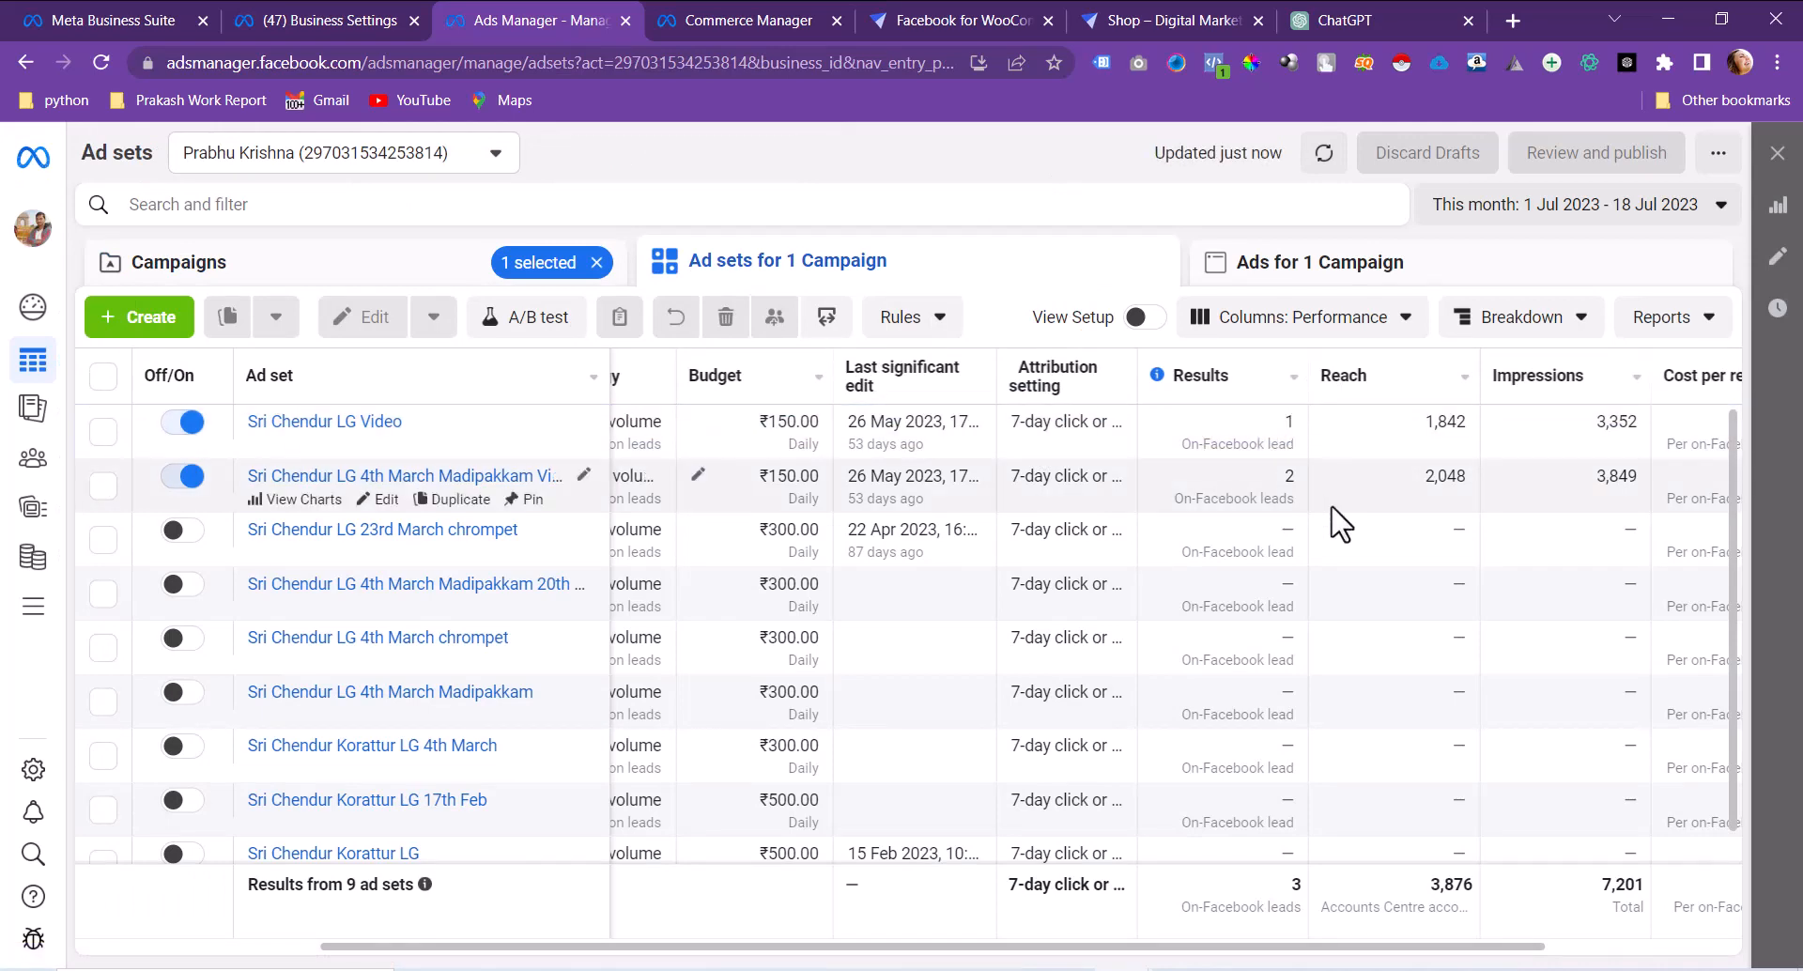
pyautogui.click(38, 608)
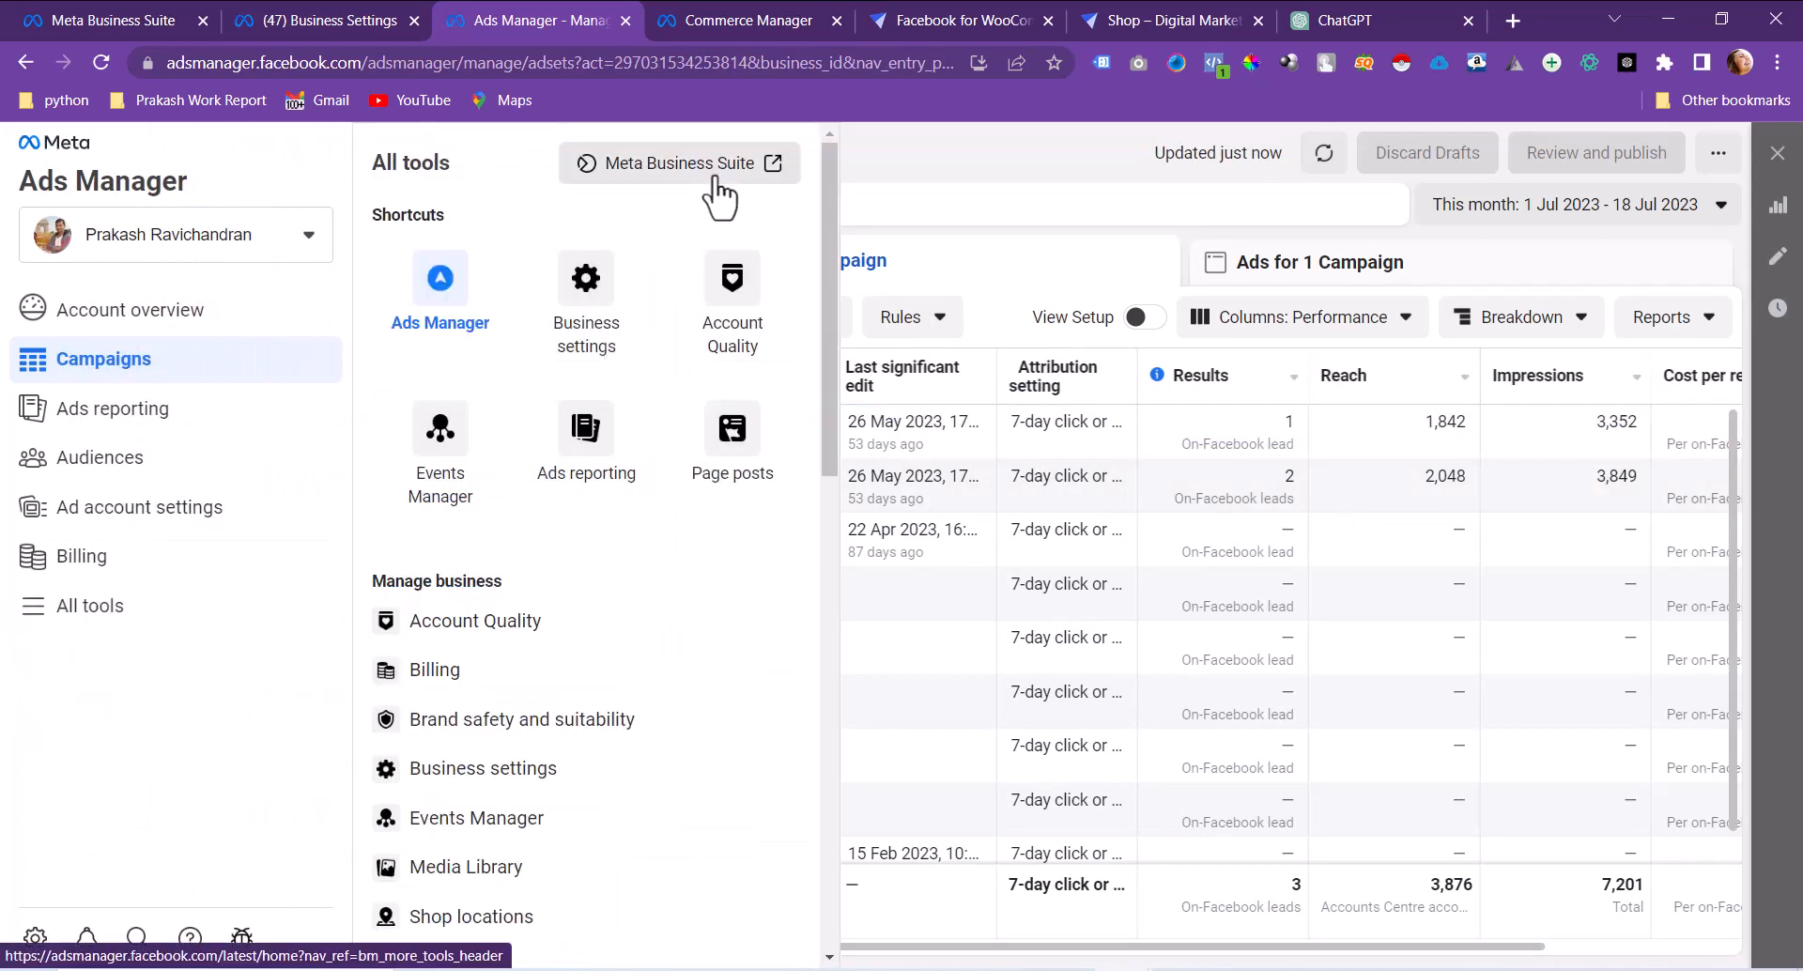
pyautogui.click(718, 178)
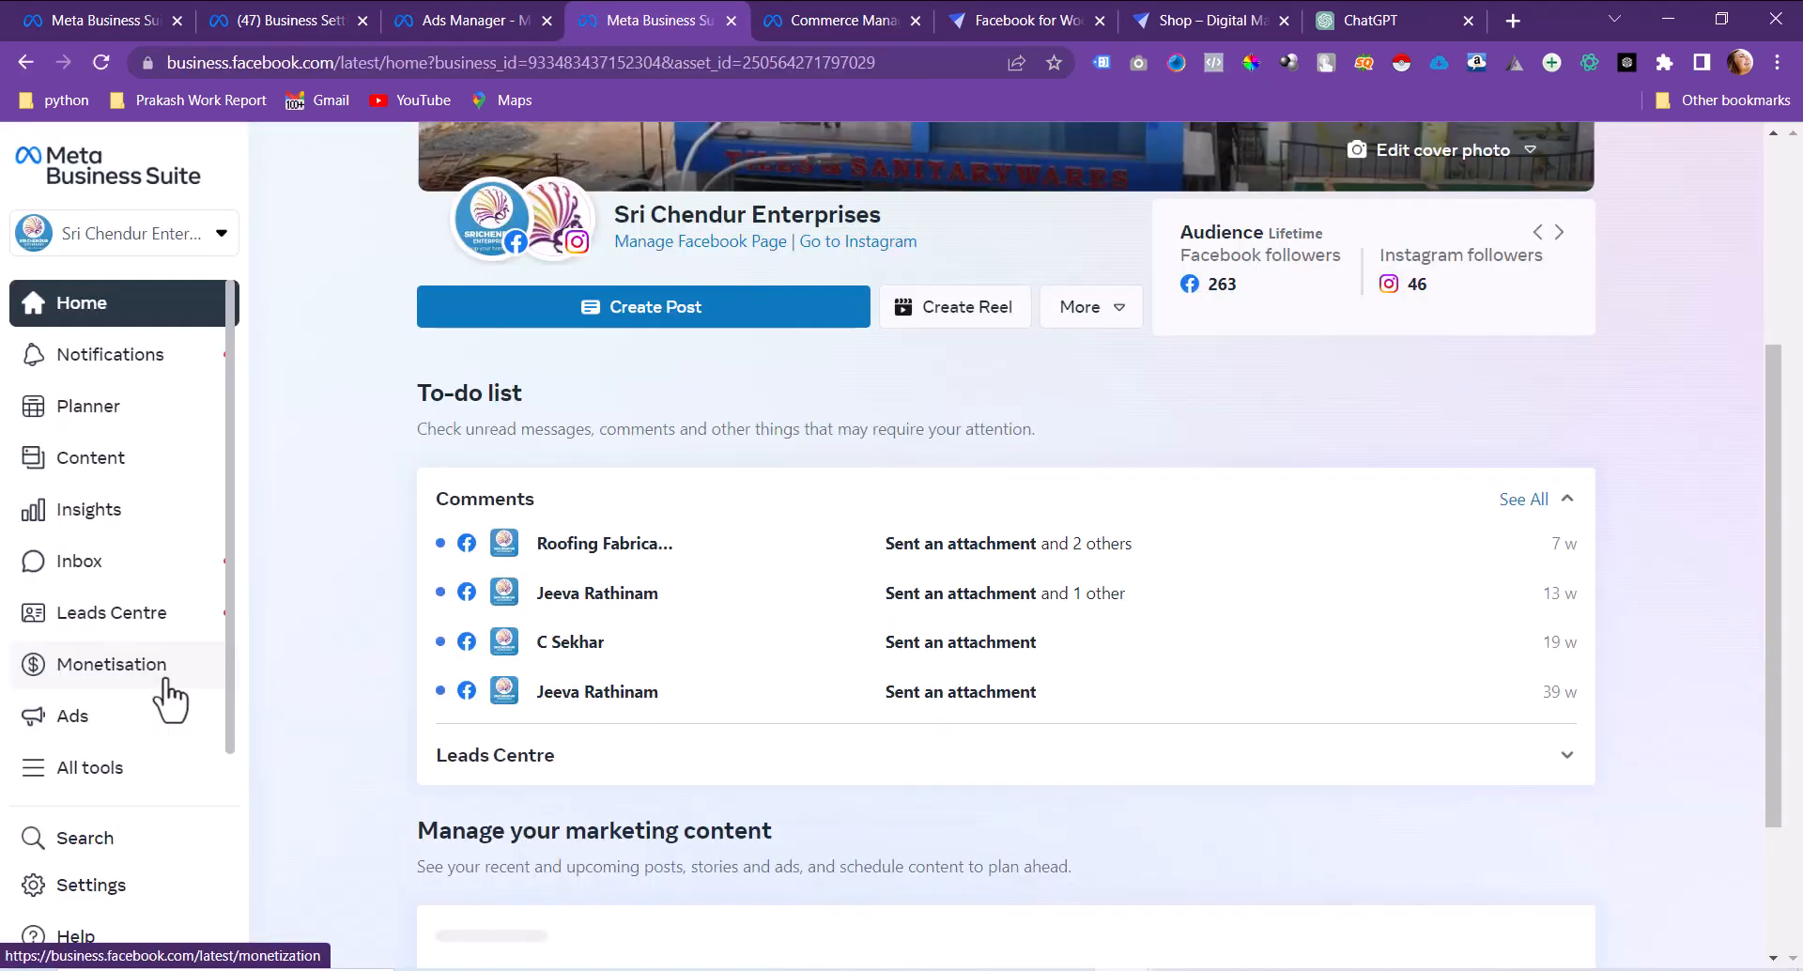
# Step: Go to Instant Forms under Advertise in All tools to list the six lead forms
pyautogui.click(90, 770)
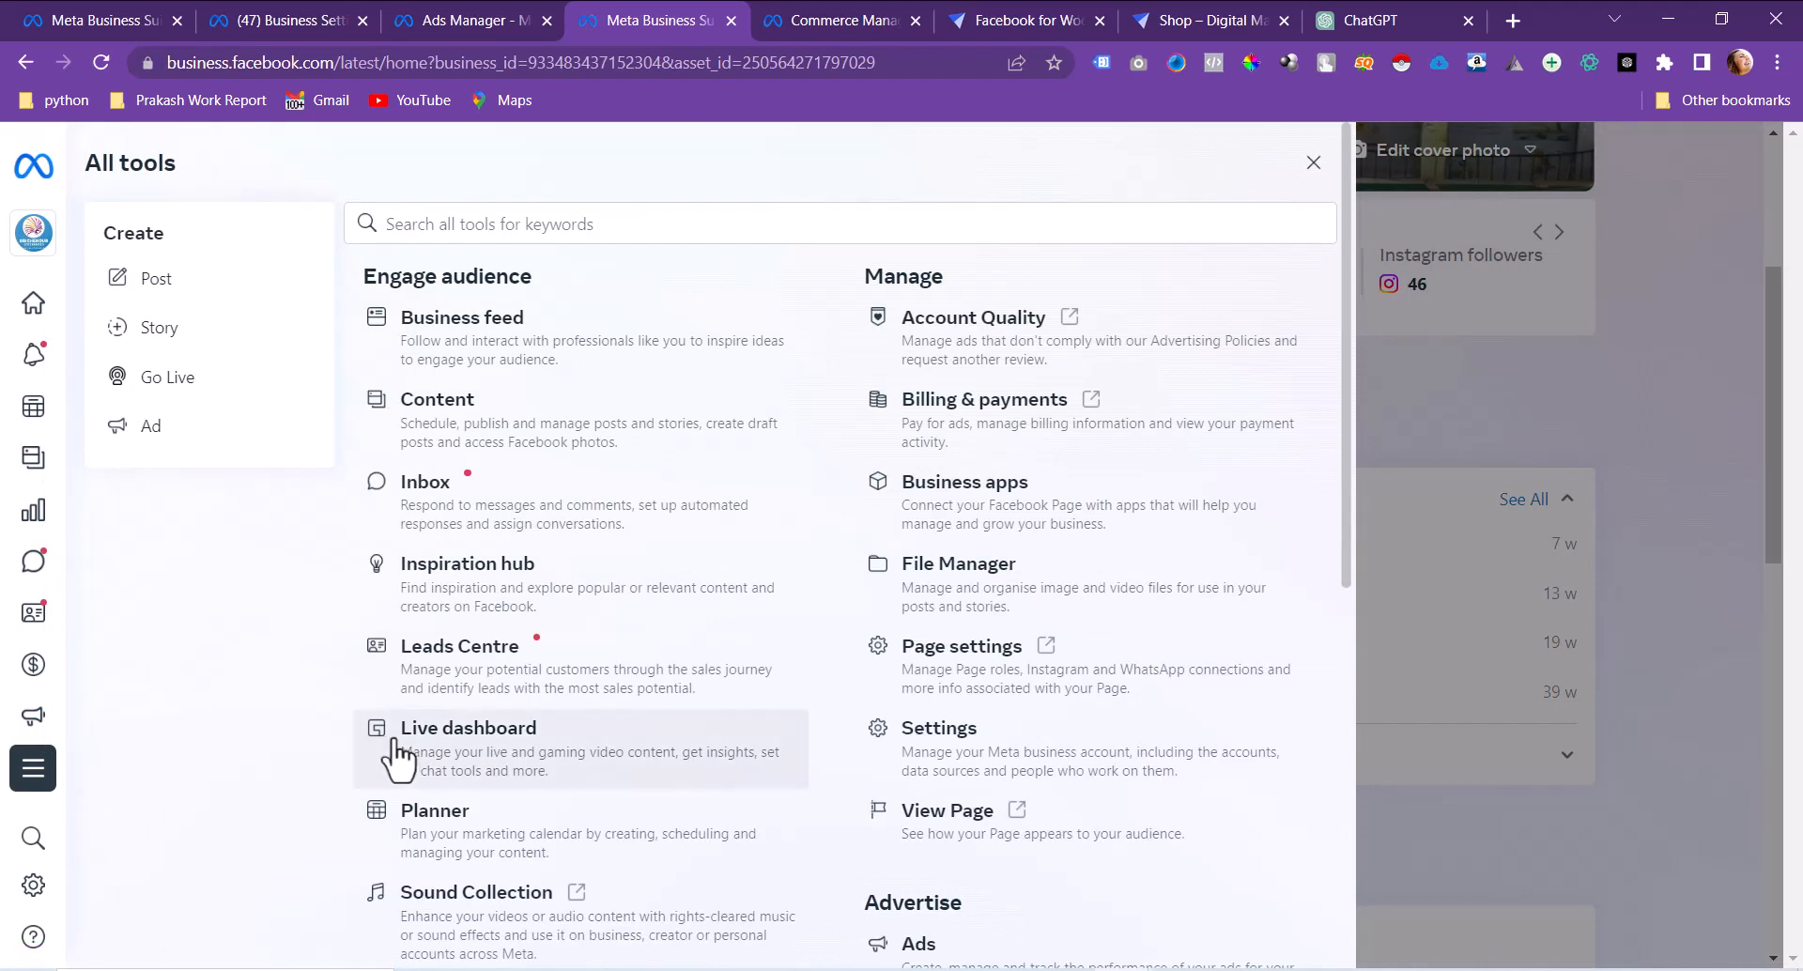
pyautogui.scroll(-3, 620, 489)
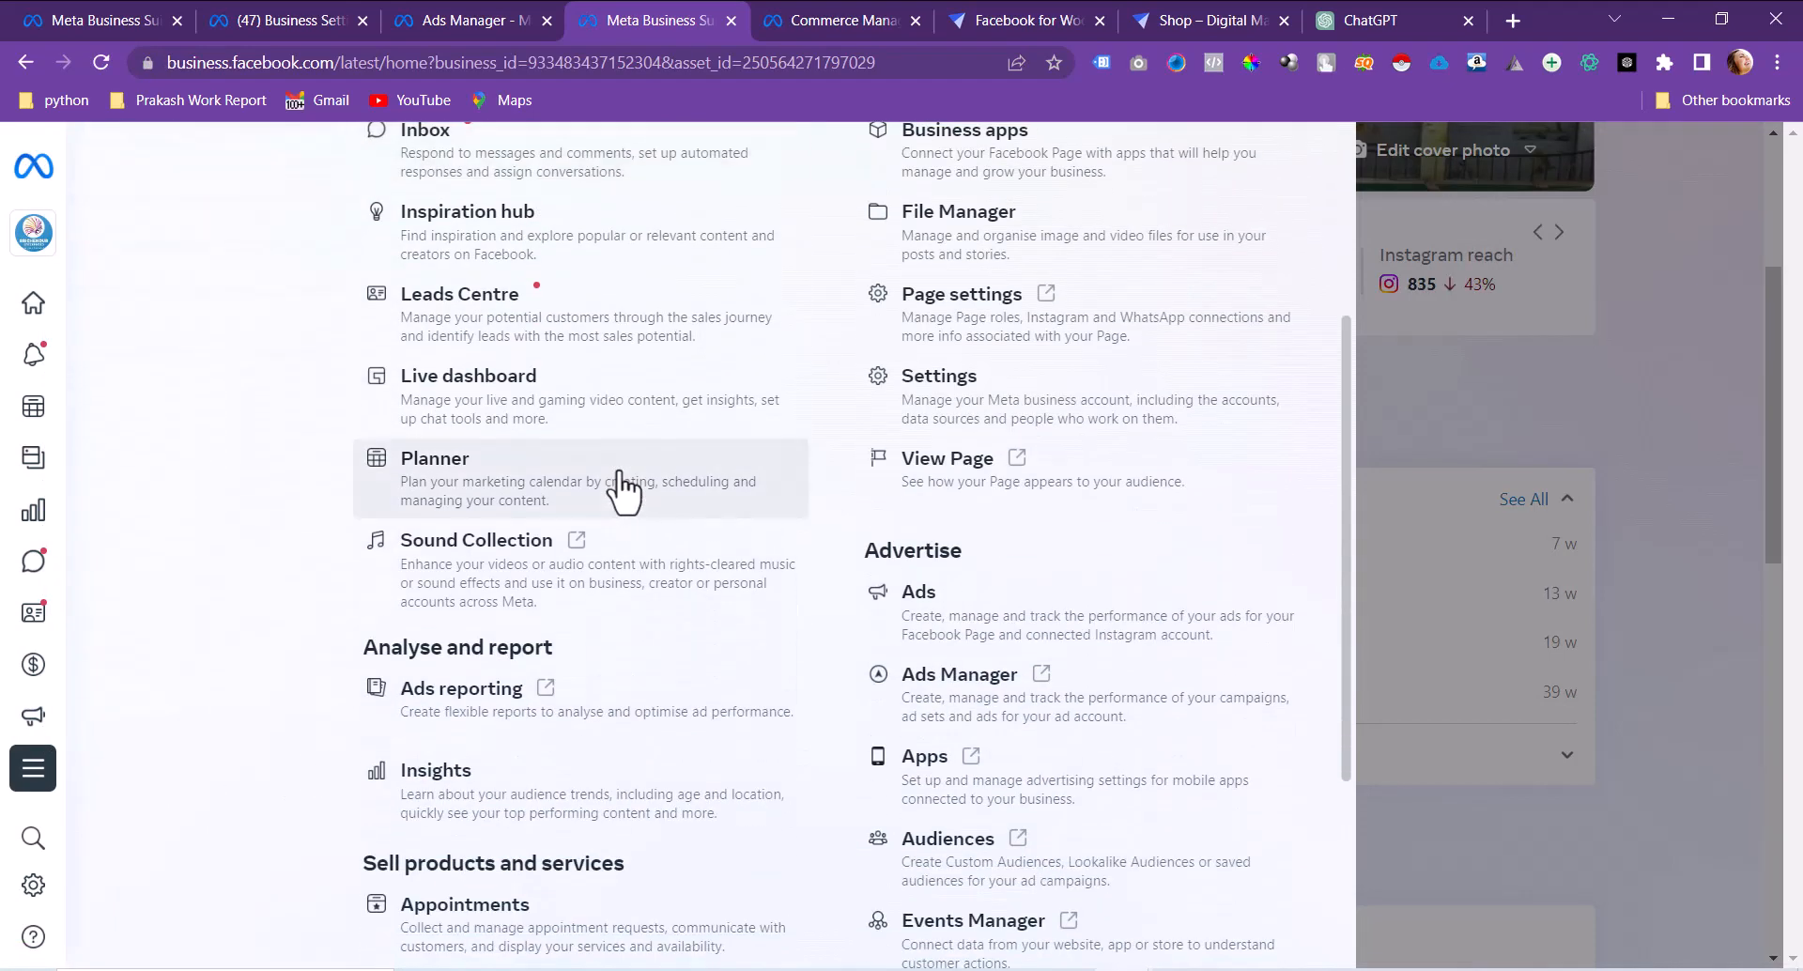
pyautogui.scroll(-3, 620, 488)
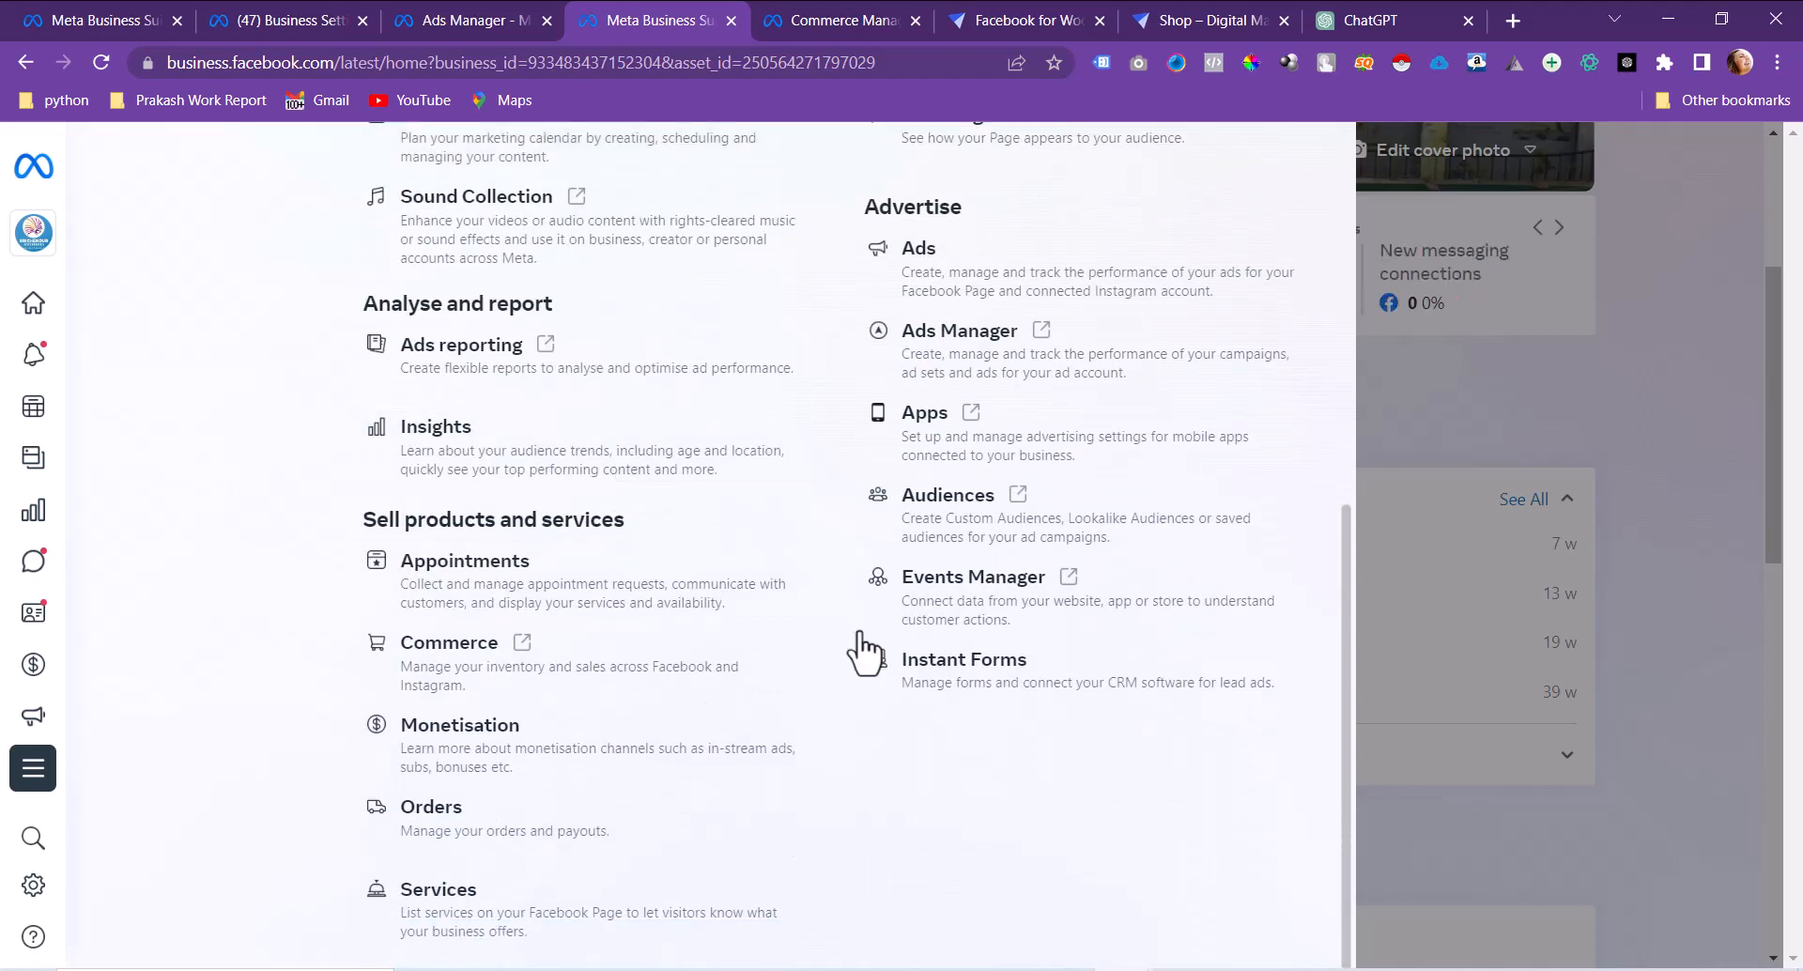
pyautogui.click(1022, 690)
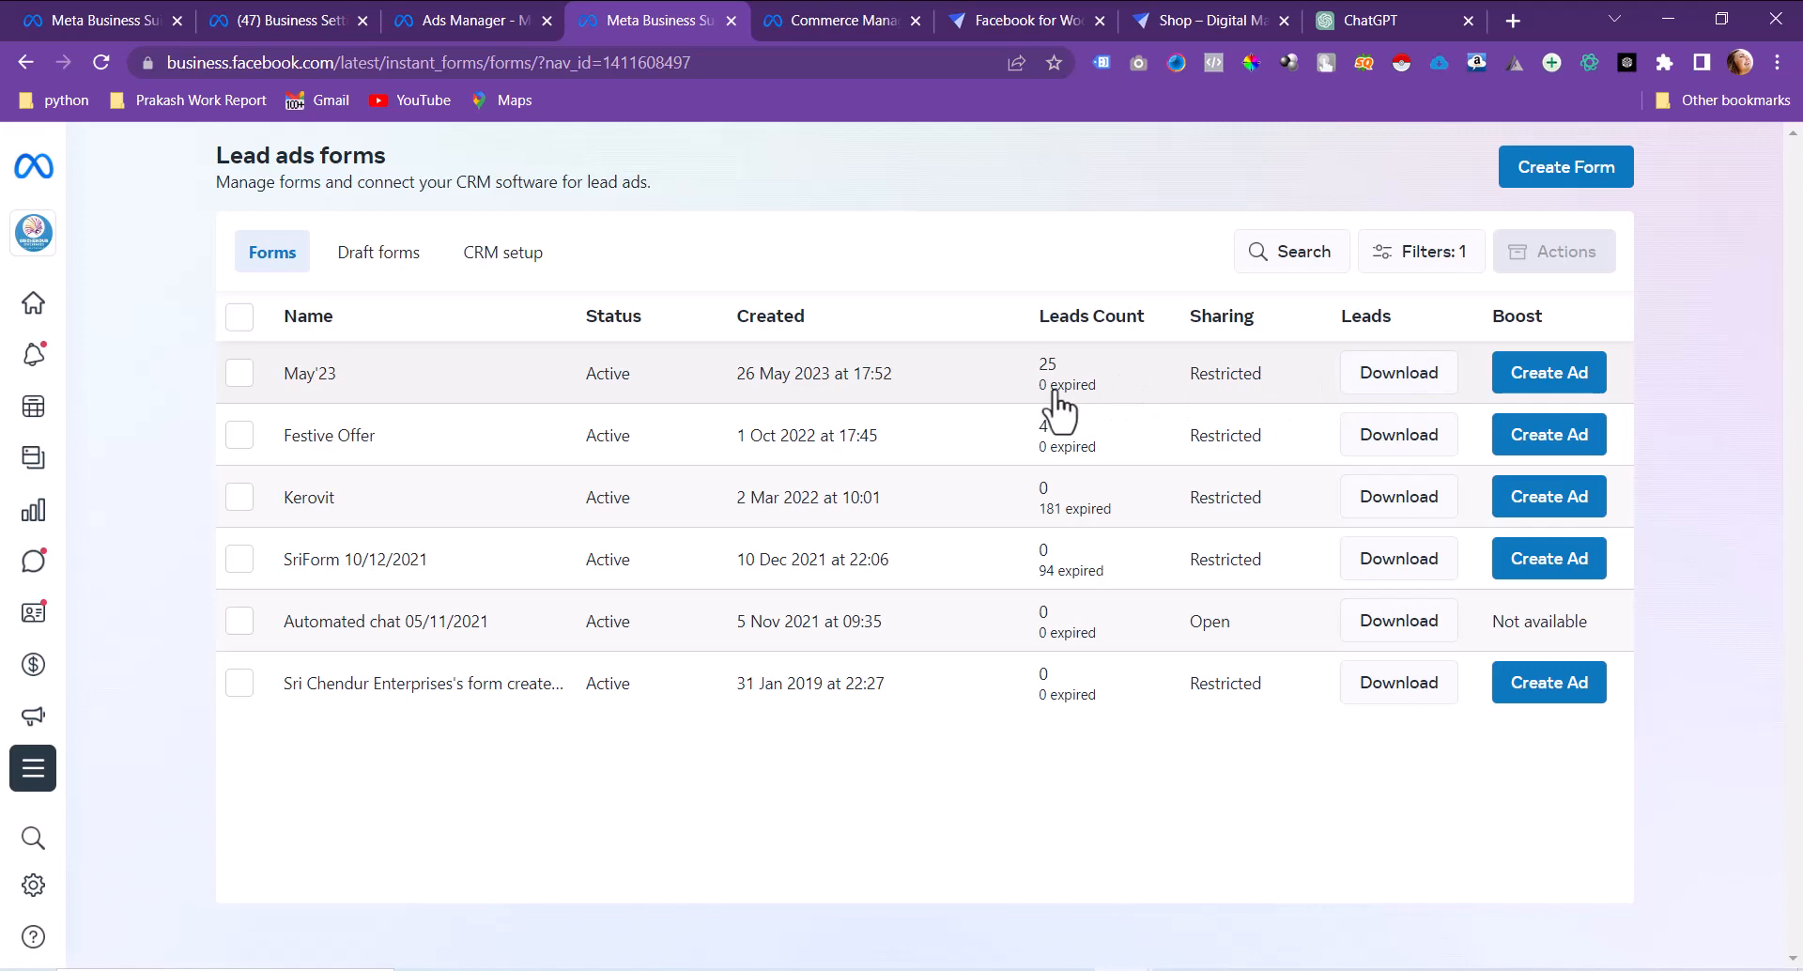
# Step: Download the May'23 form's 25 new leads as CSV to the Desktop and open the file
pyautogui.click(1377, 385)
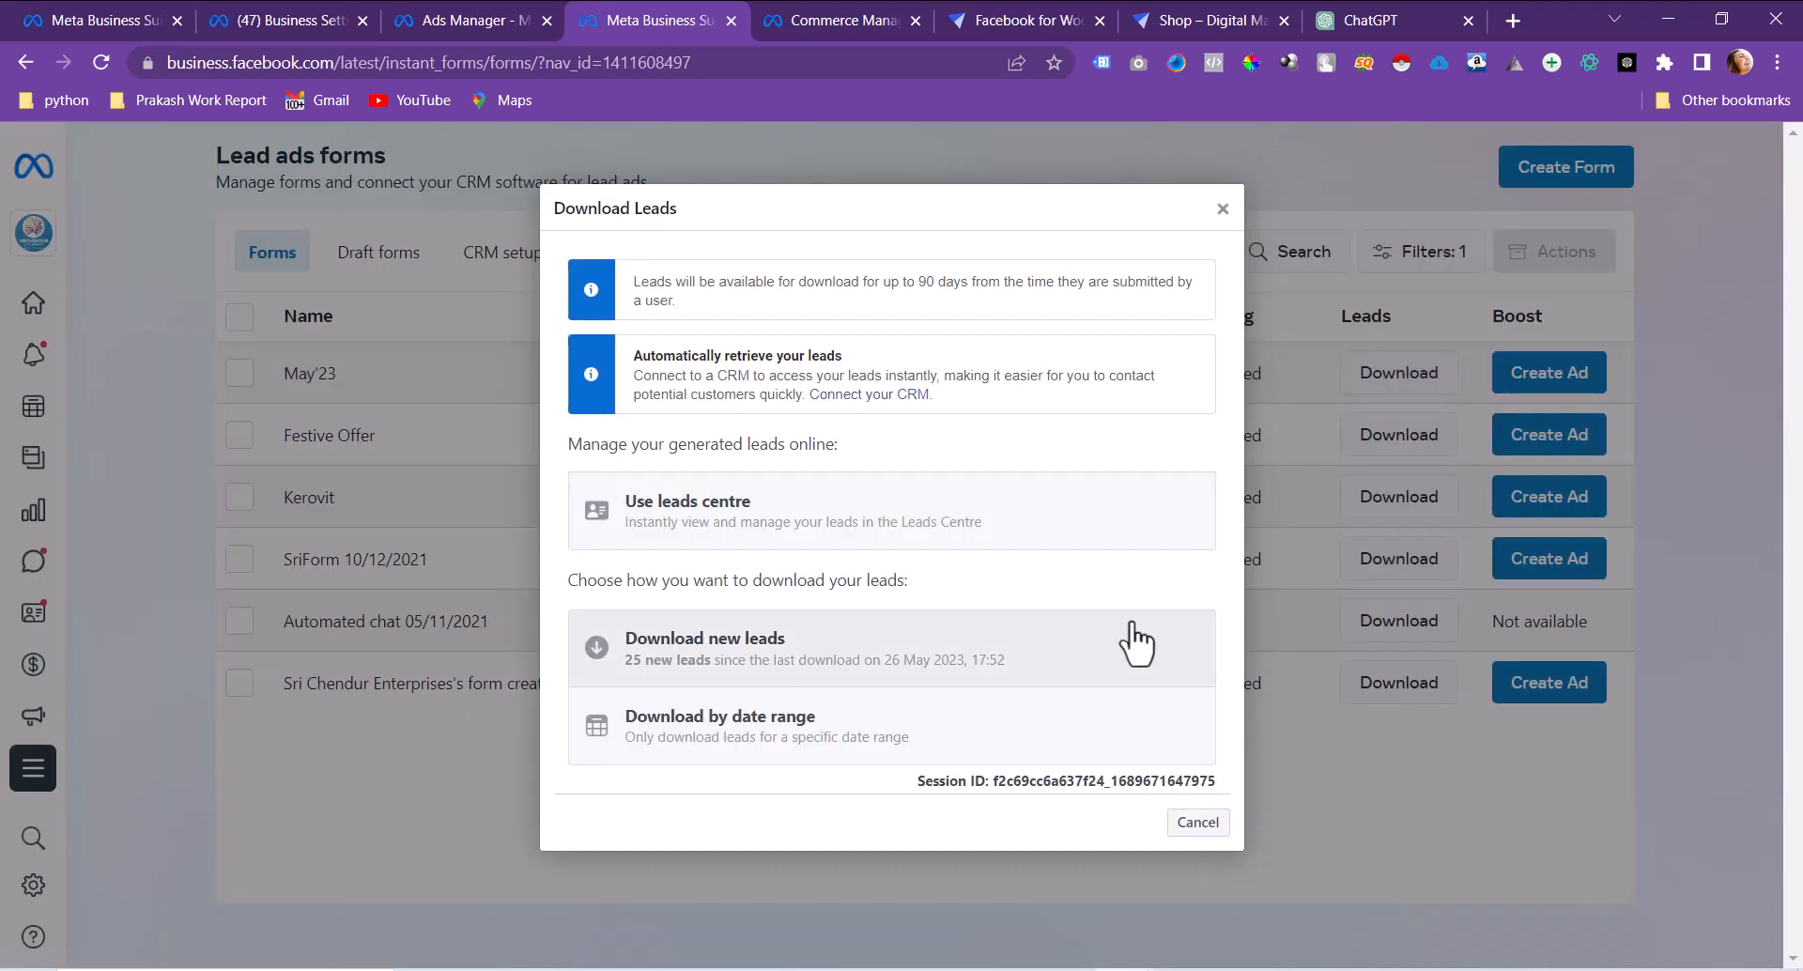
pyautogui.click(936, 664)
pyautogui.click(928, 510)
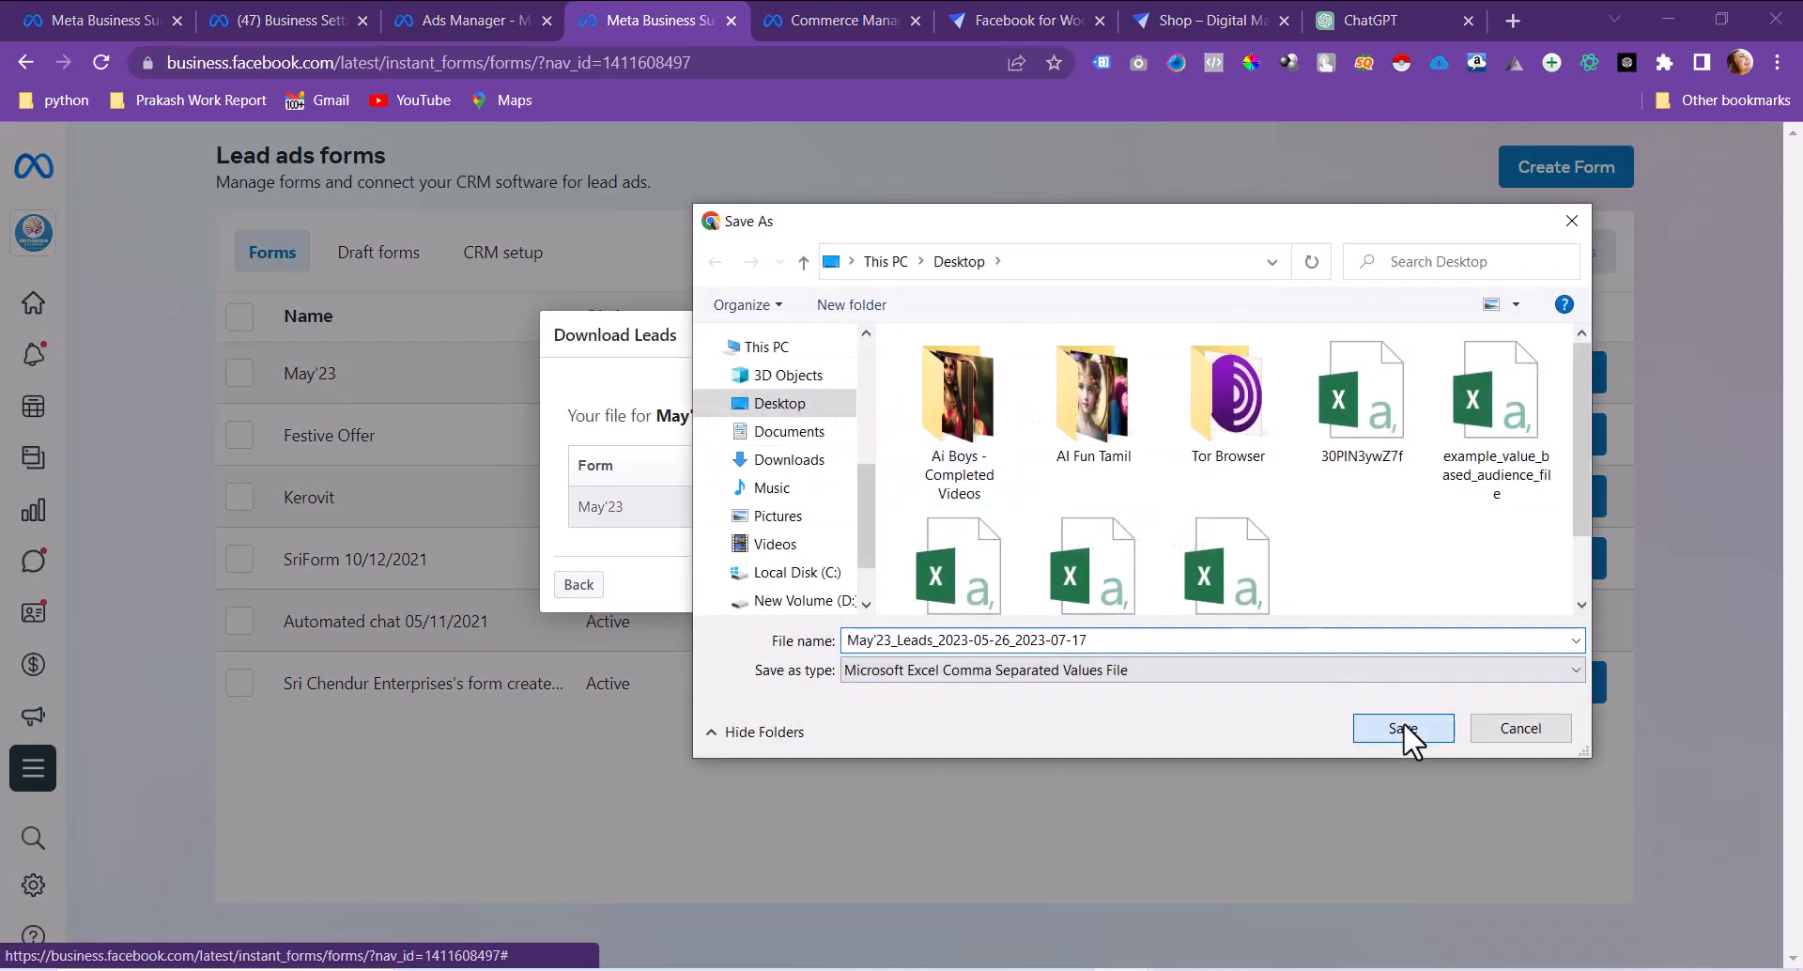
pyautogui.click(1403, 728)
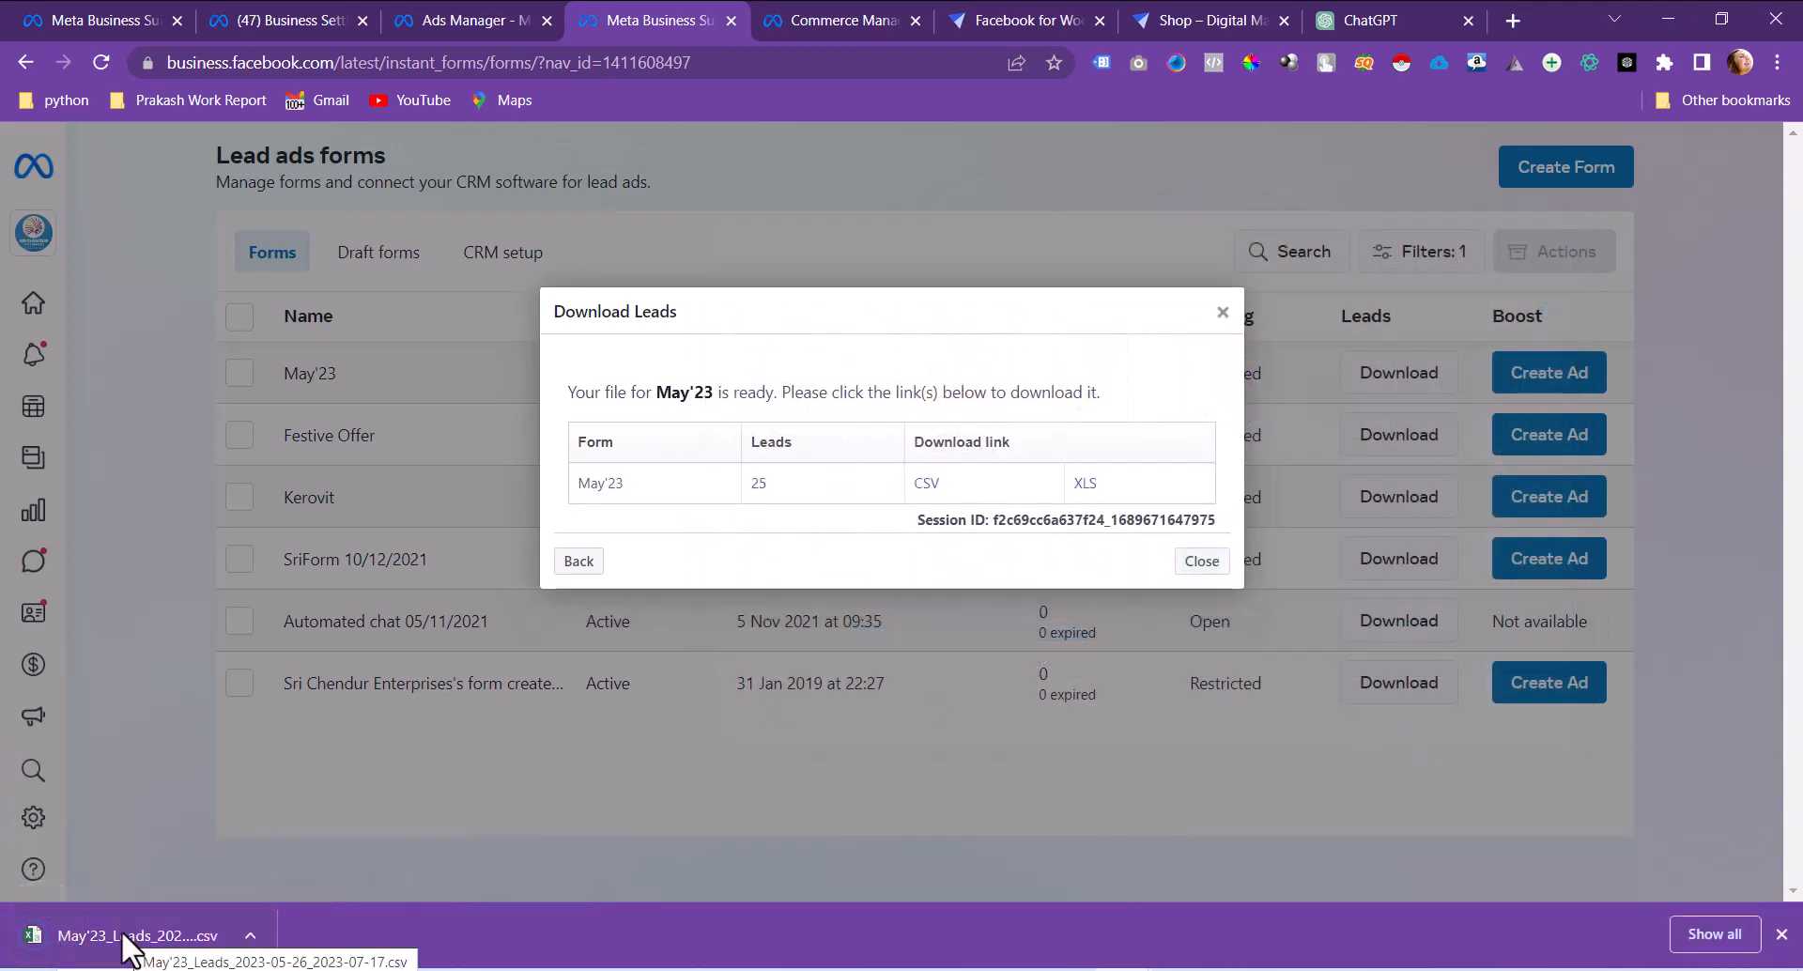
pyautogui.click(130, 939)
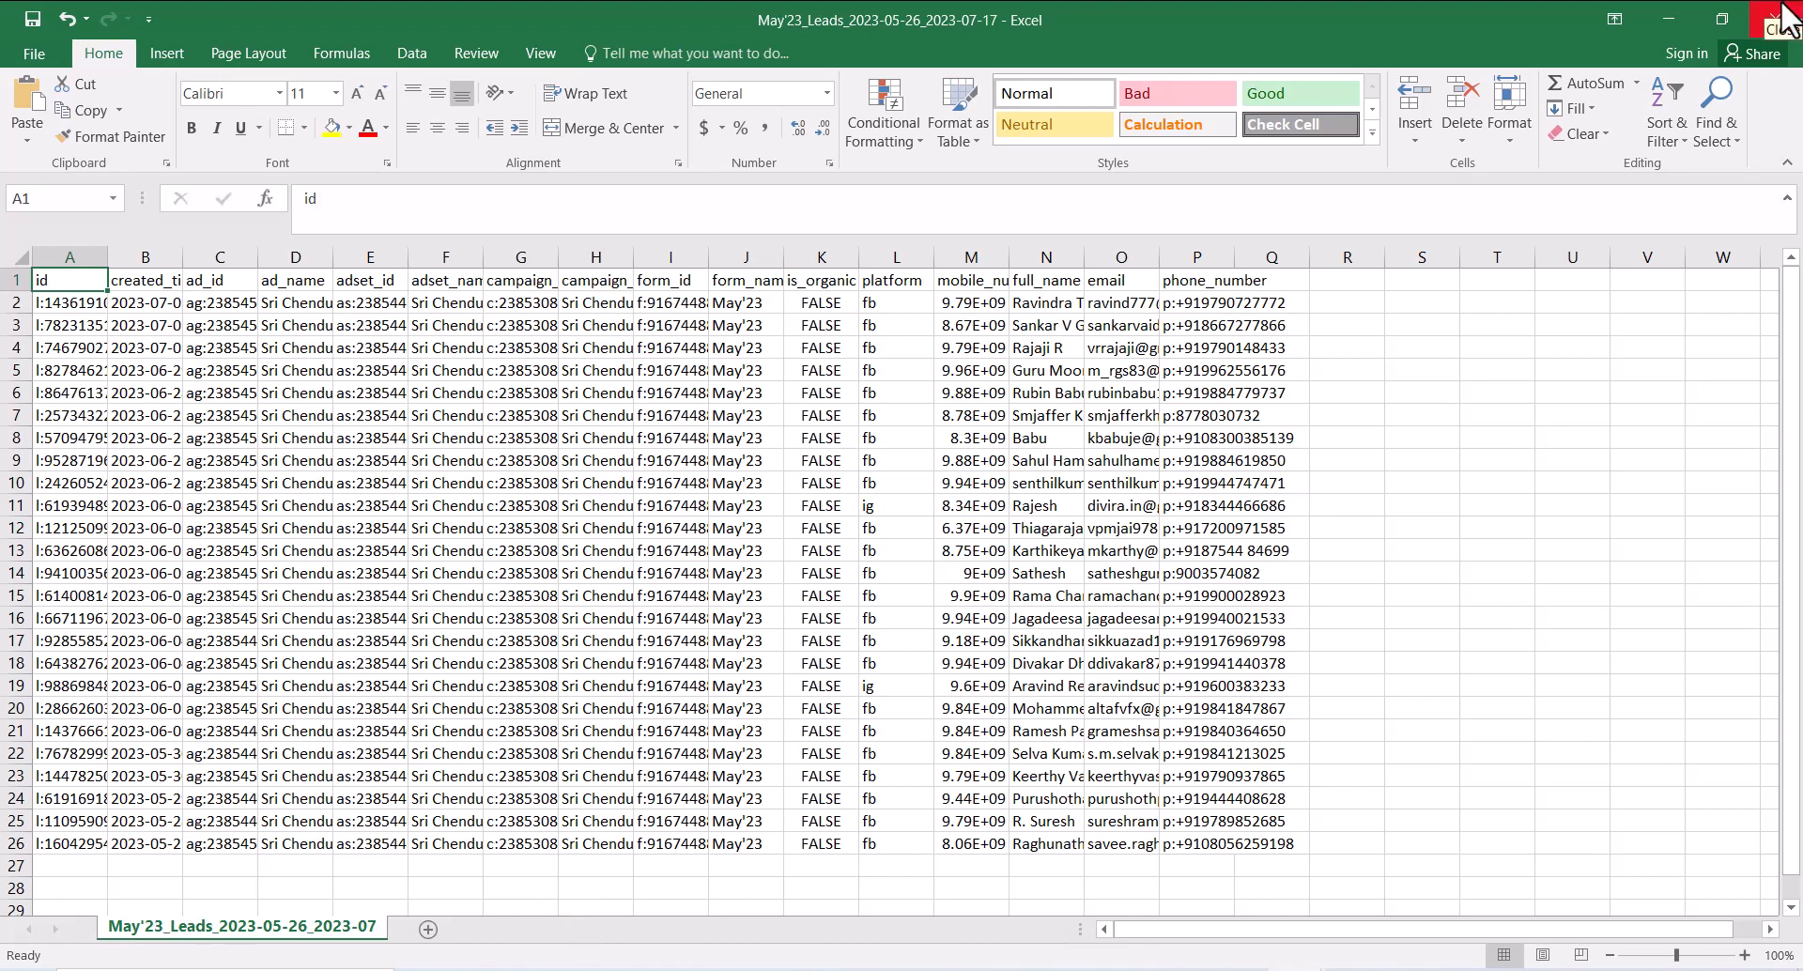
# Step: Close the May'23 and Sri Chendur Madipakkam LG 1 workbooks without saving, then dismiss the download dialog
pyautogui.click(1782, 17)
pyautogui.click(1782, 16)
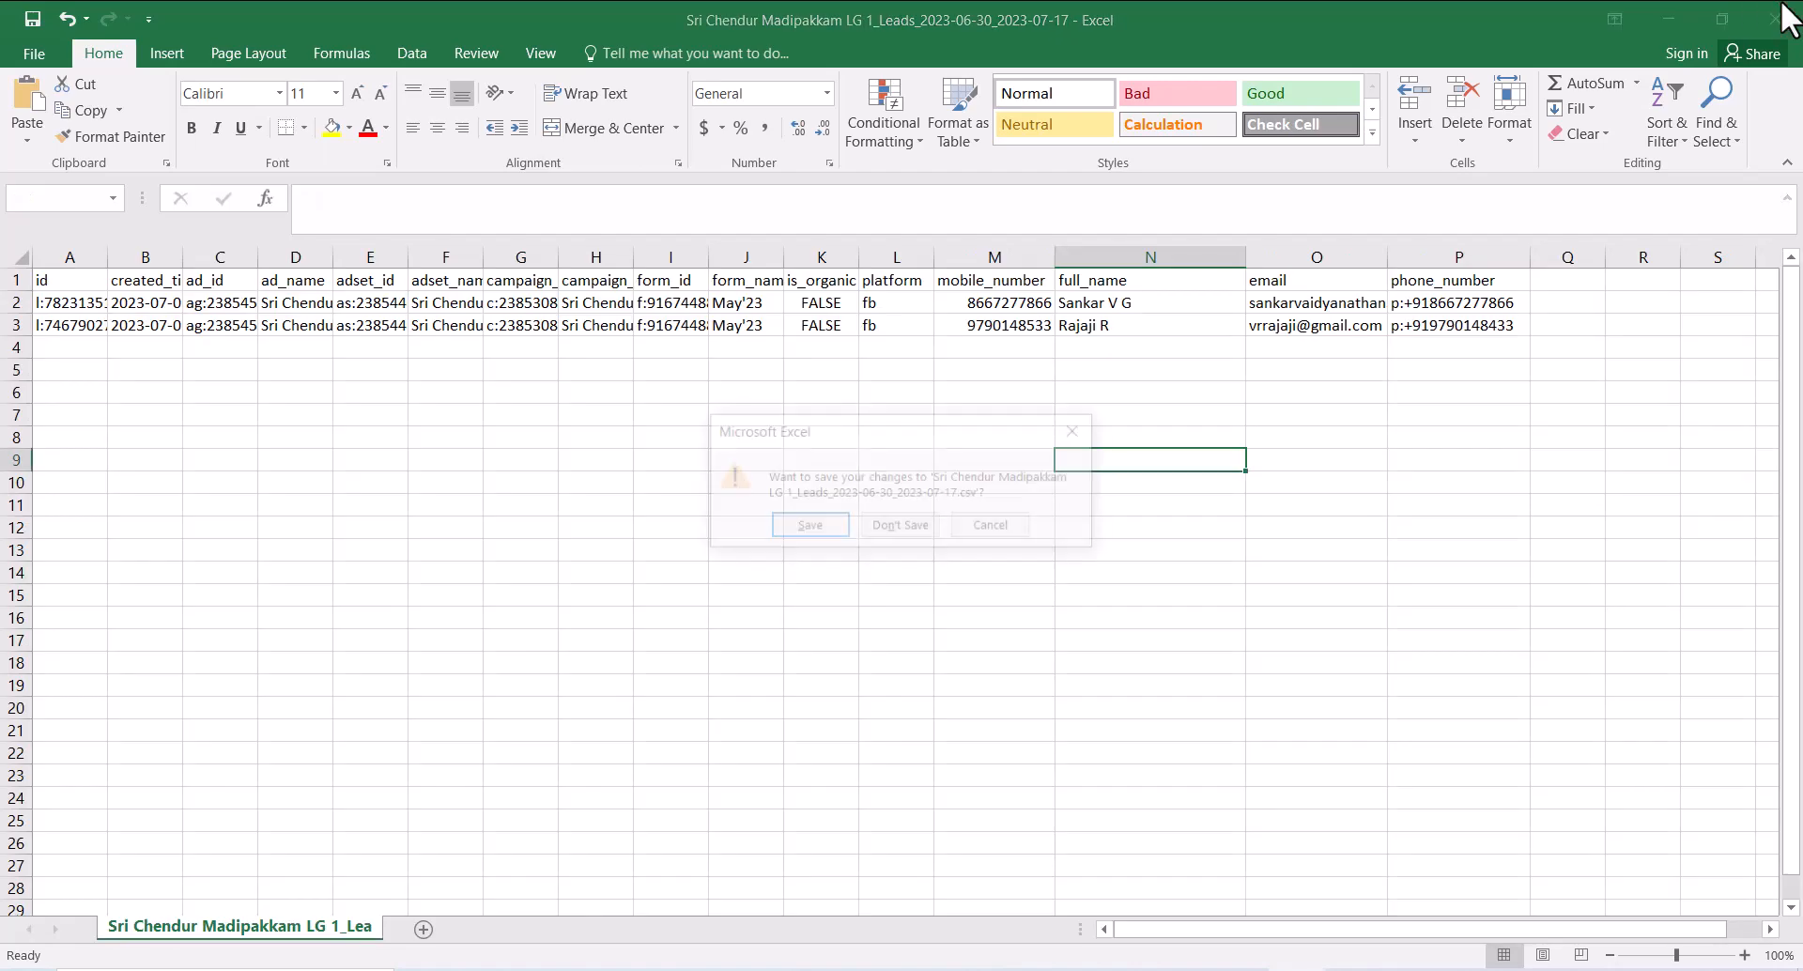
pyautogui.click(900, 531)
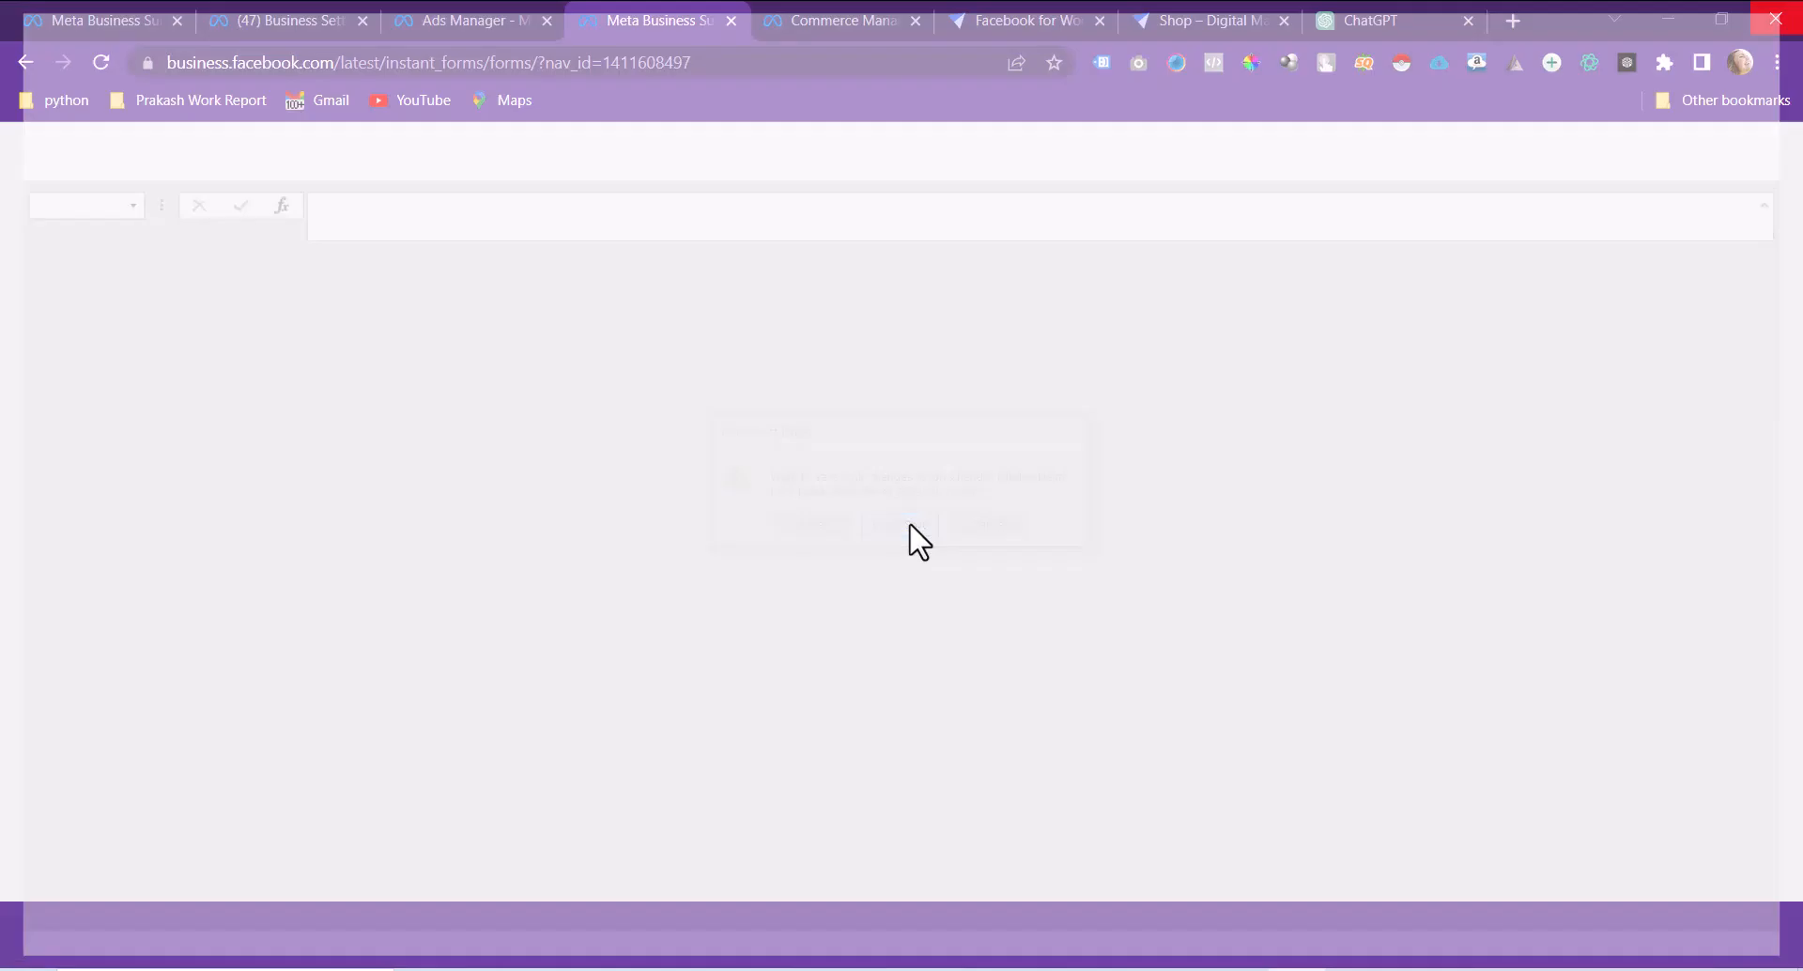
pyautogui.click(1199, 585)
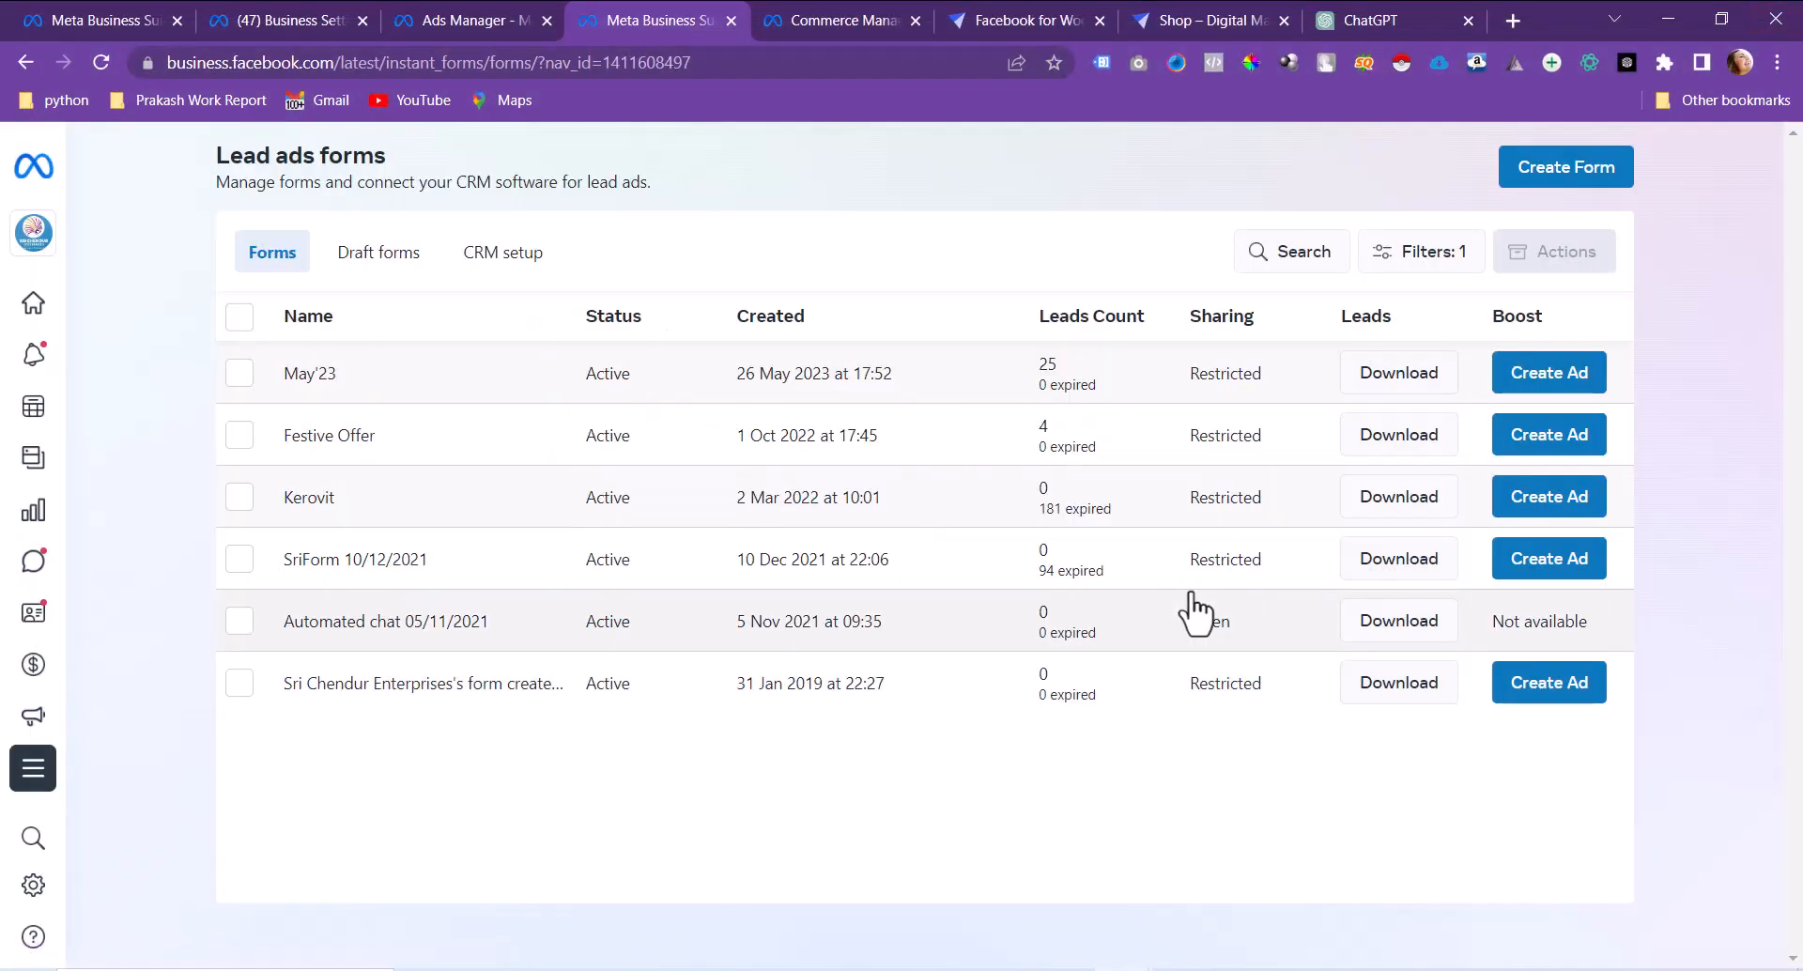